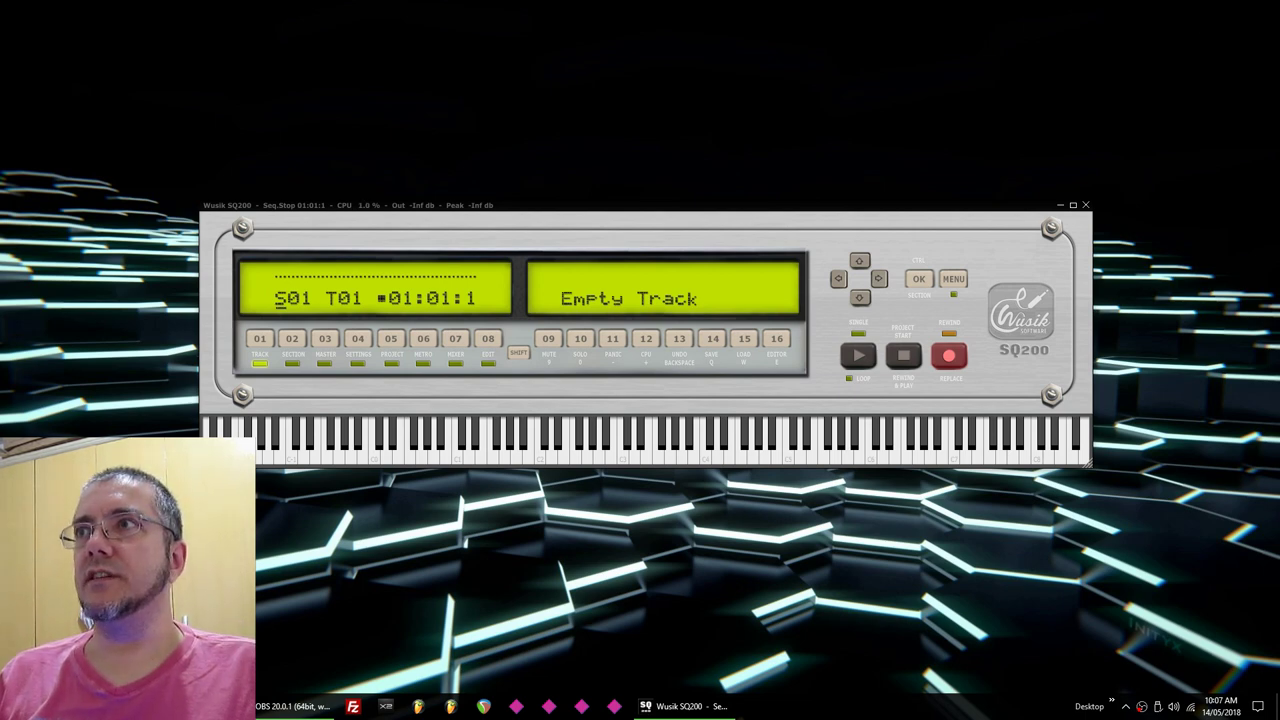
# View the sequencer window maximized, restore it to normal size, and reposition it on the desktop.
pyautogui.moveTo(955, 209); pyautogui.dragTo(951, 201)
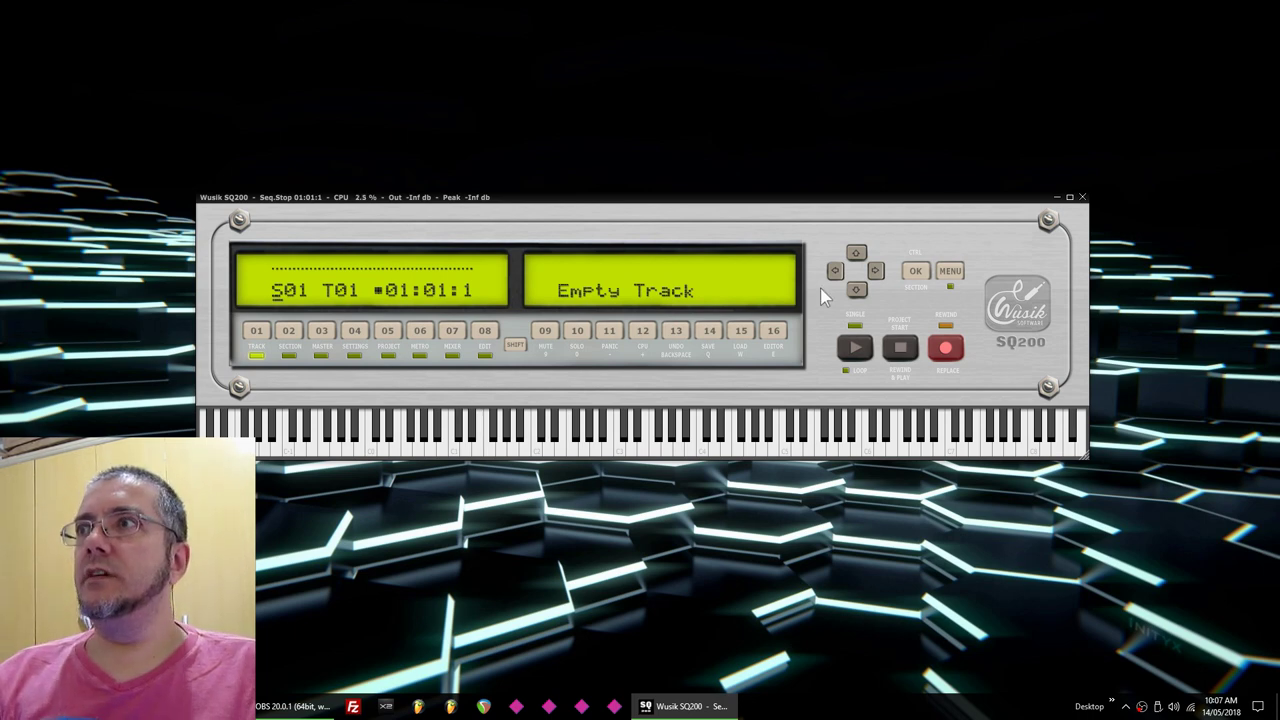
pyautogui.click(1069, 197)
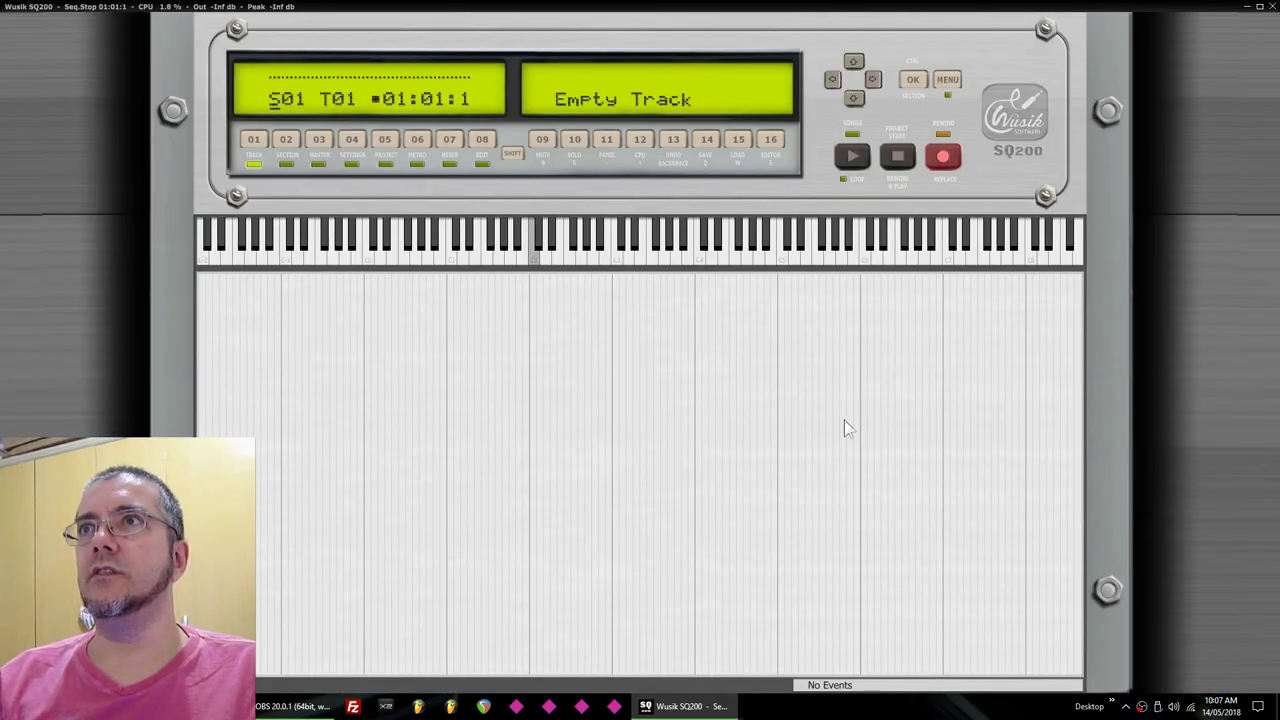
pyautogui.click(1259, 6)
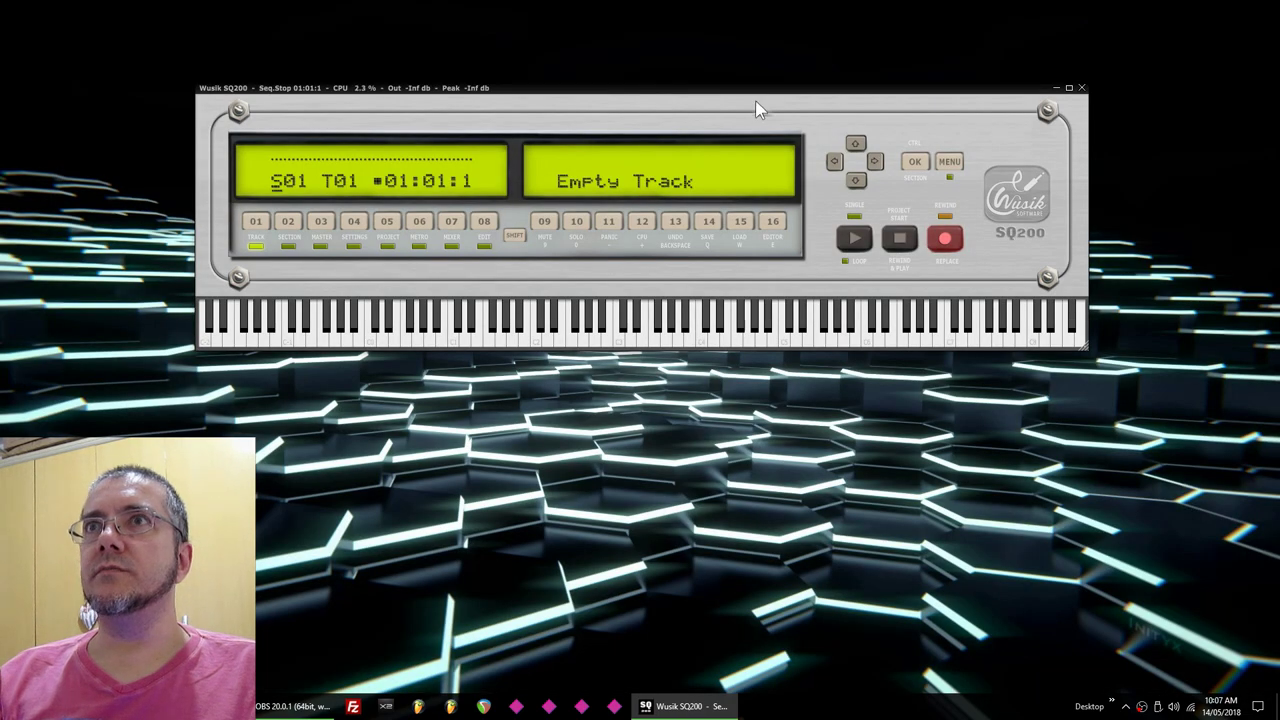
pyautogui.moveTo(756, 102); pyautogui.dragTo(757, 170)
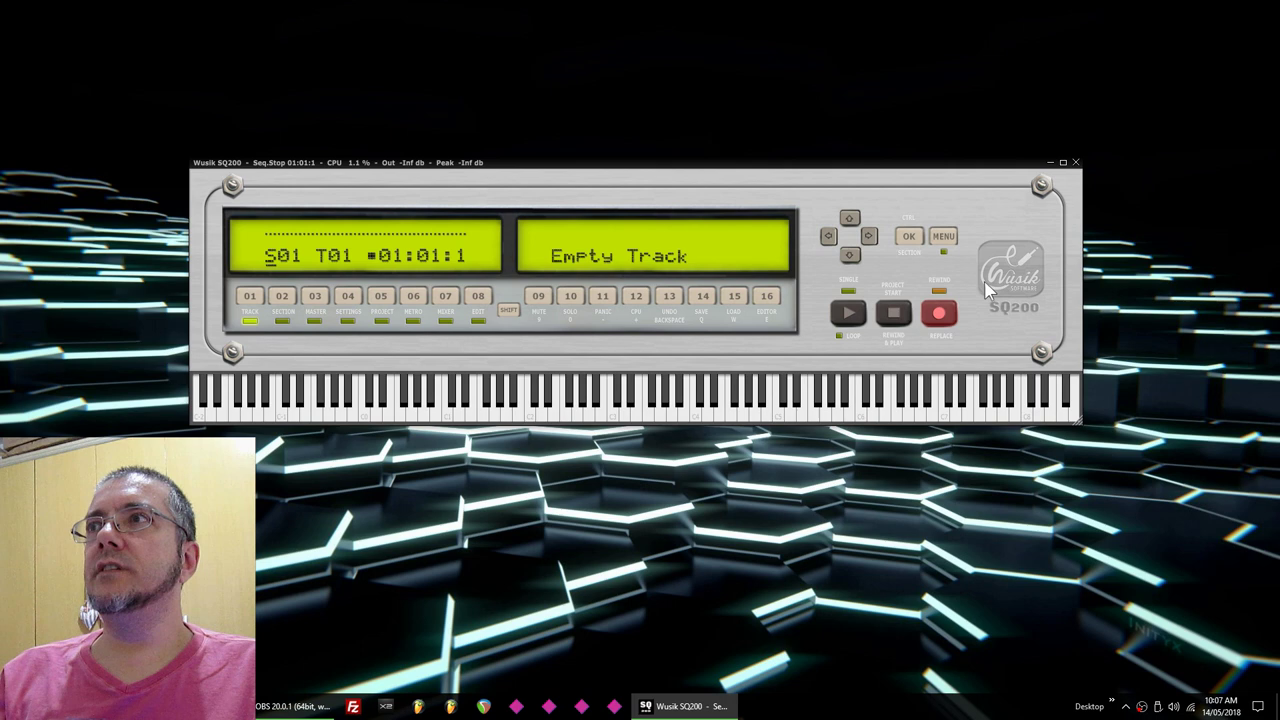
# Configure the Audio/Midi settings with the ASIO device type and the USB MIDI Controller input active, and save them.
pyautogui.click(1015, 252)
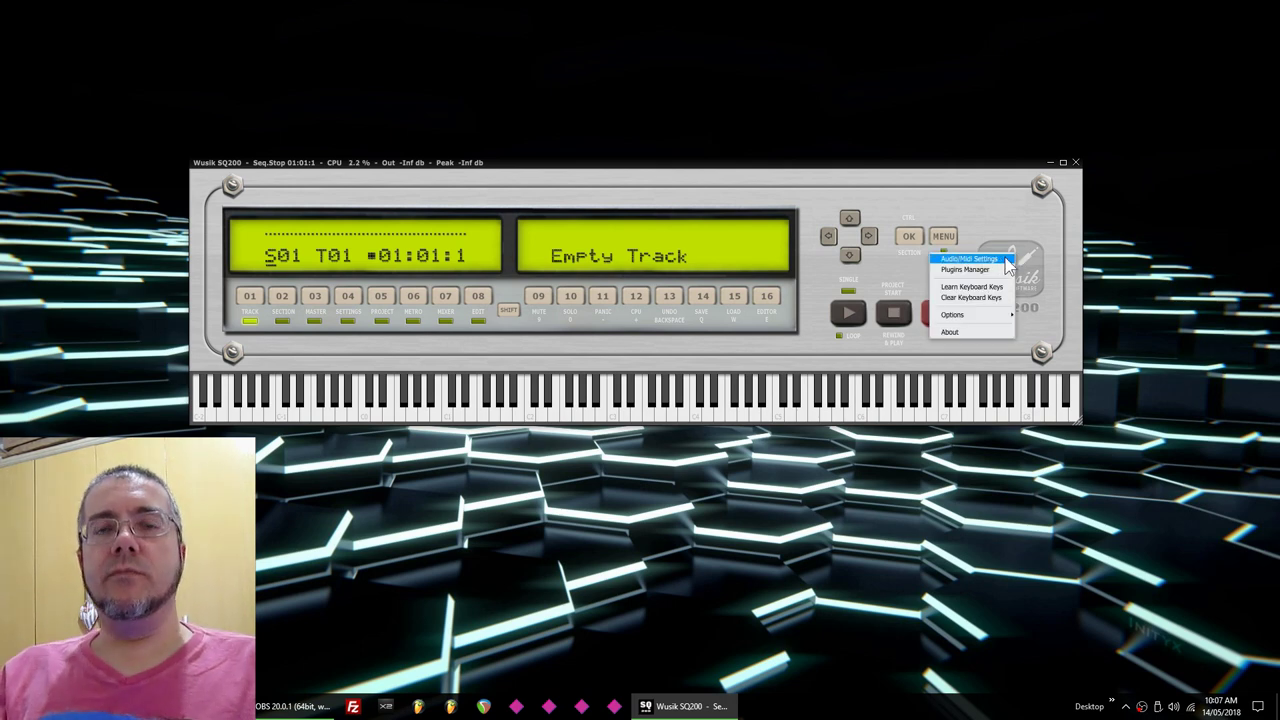
pyautogui.click(1000, 259)
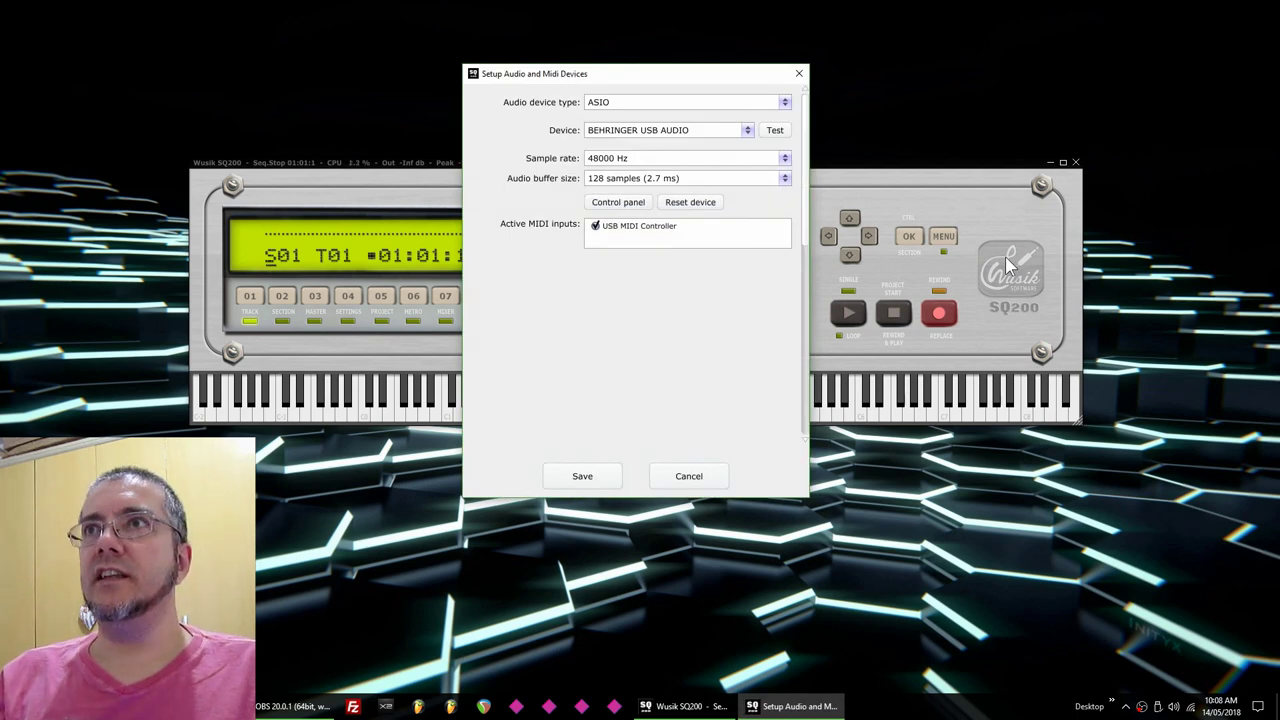
pyautogui.click(725, 104)
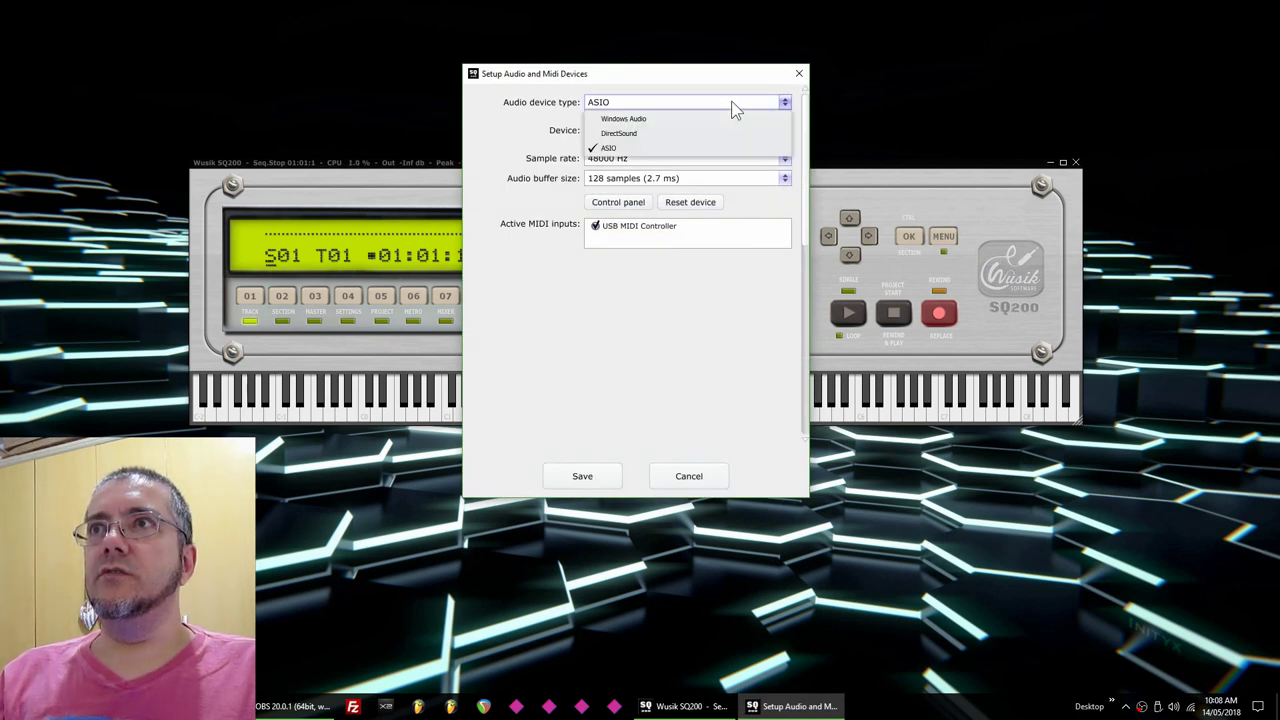
pyautogui.click(678, 152)
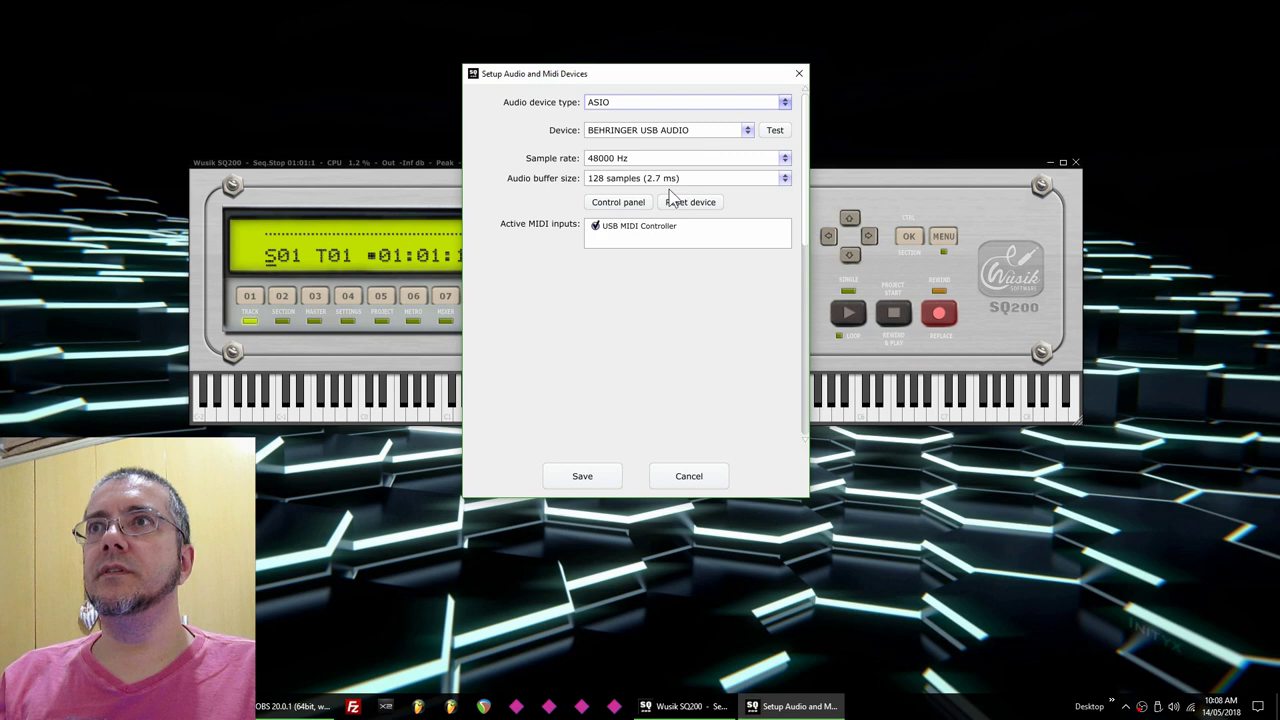
pyautogui.click(595, 234)
pyautogui.click(595, 228)
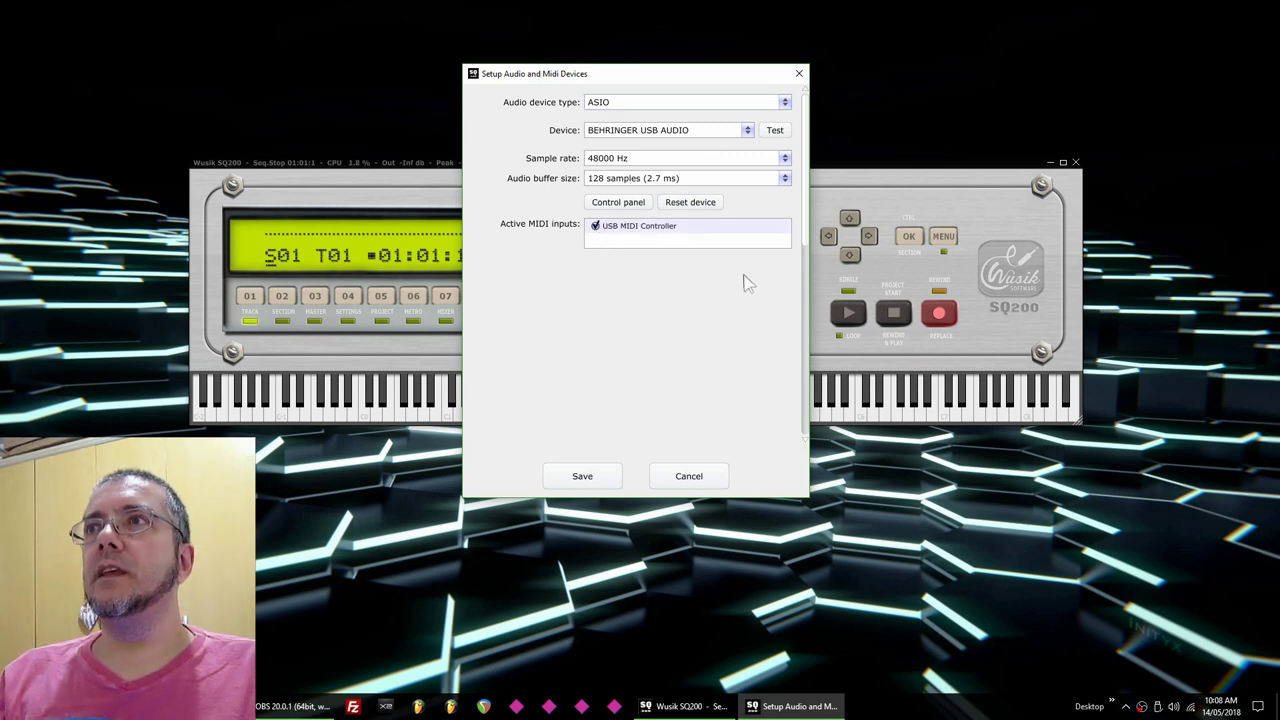
pyautogui.scroll(-5, 743, 280)
pyautogui.scroll(5, 699, 308)
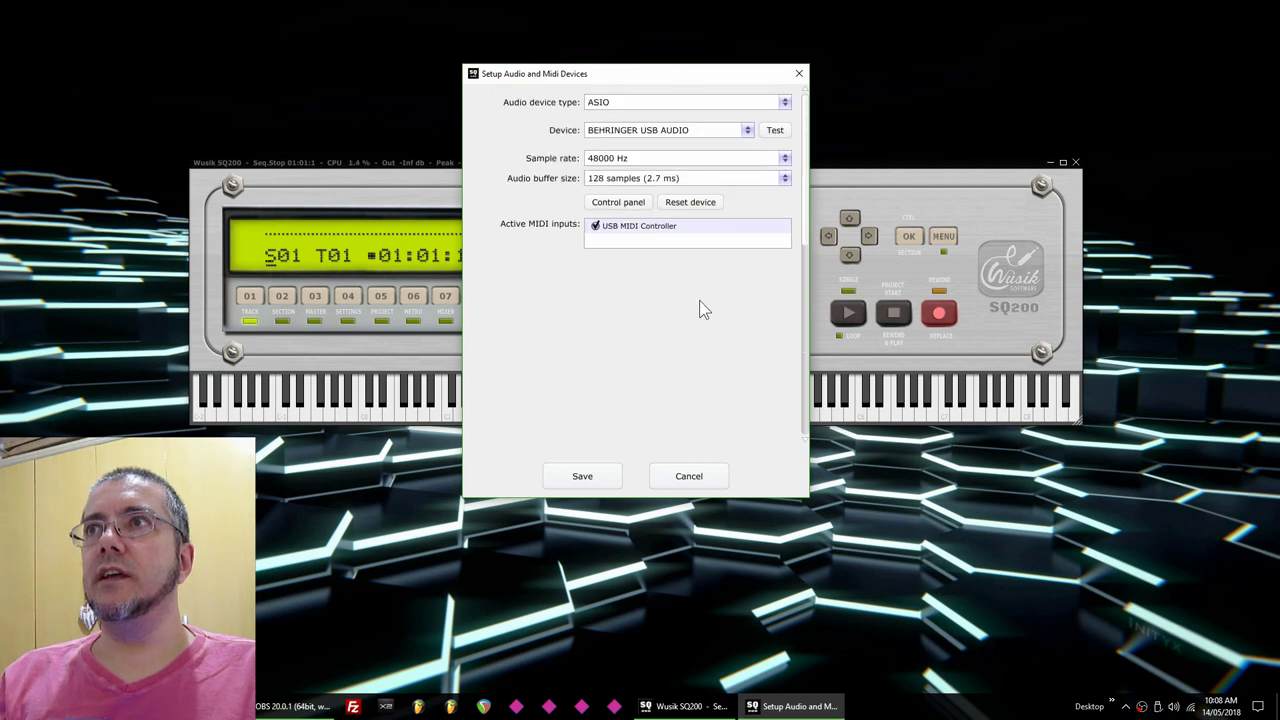
pyautogui.moveTo(808, 114); pyautogui.dragTo(848, 43)
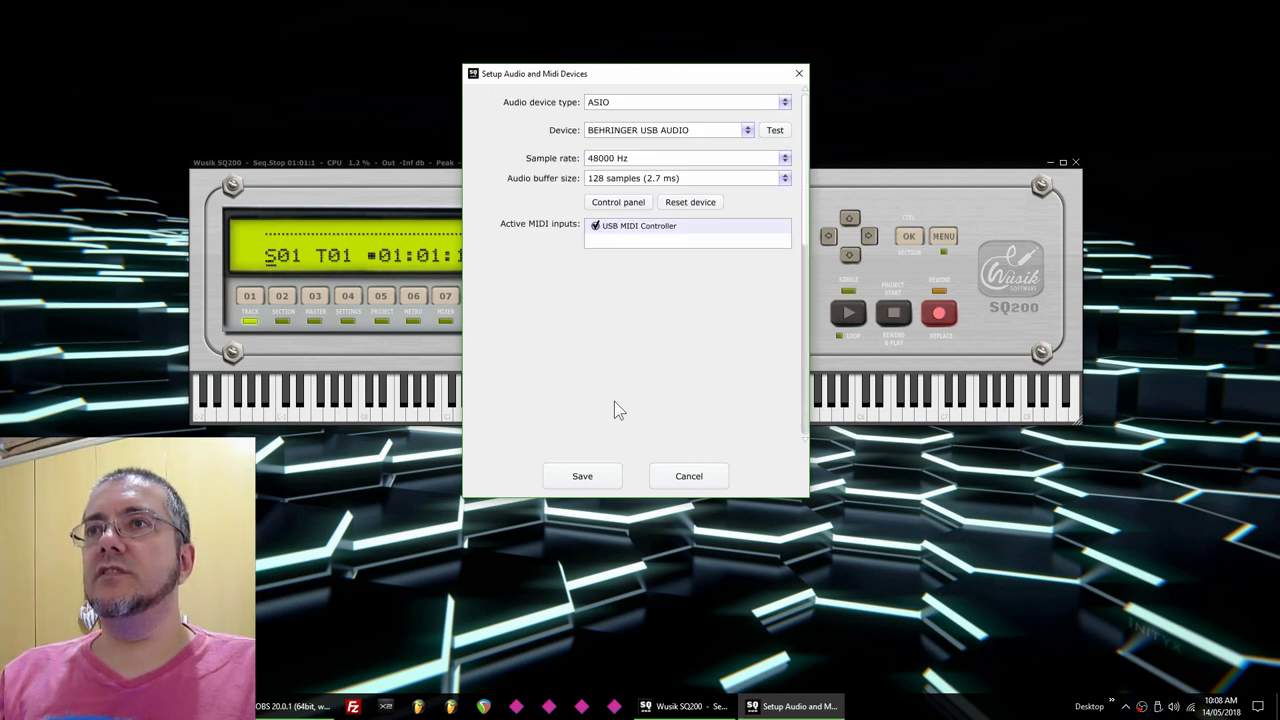
pyautogui.click(600, 474)
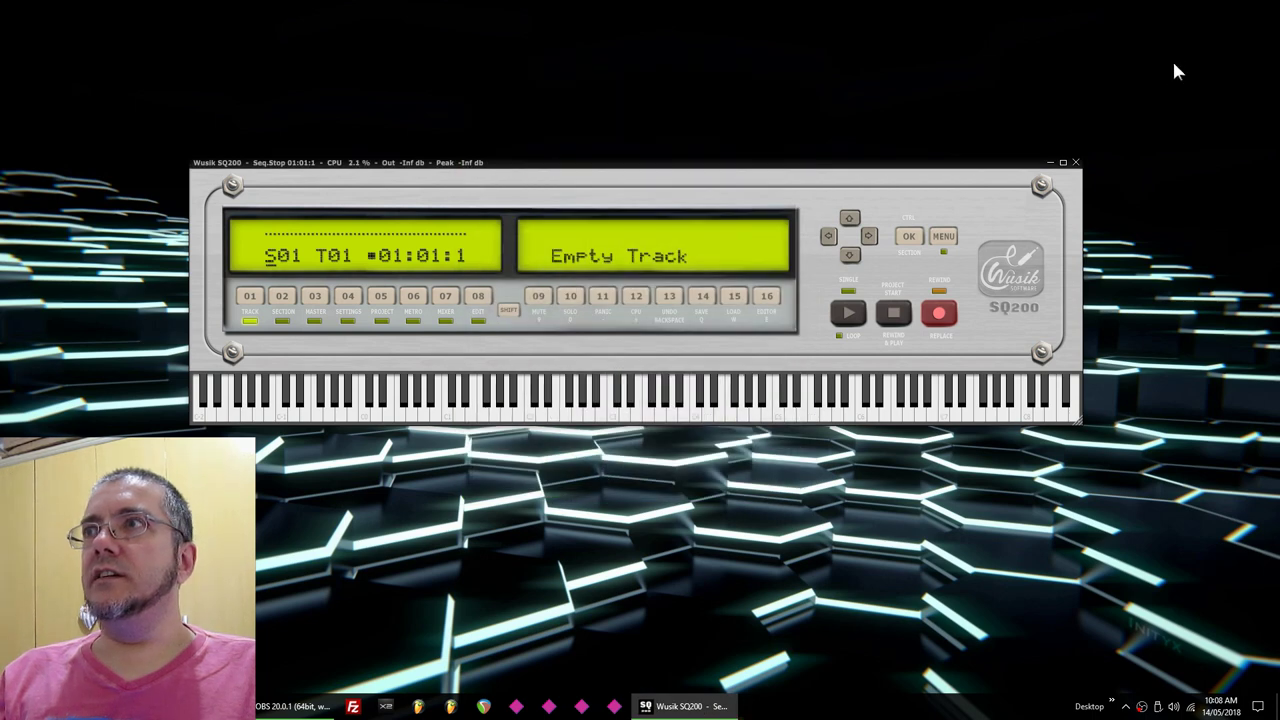
# Review the saved audio device and MIDI input settings, and close them without changes.
pyautogui.click(1016, 270)
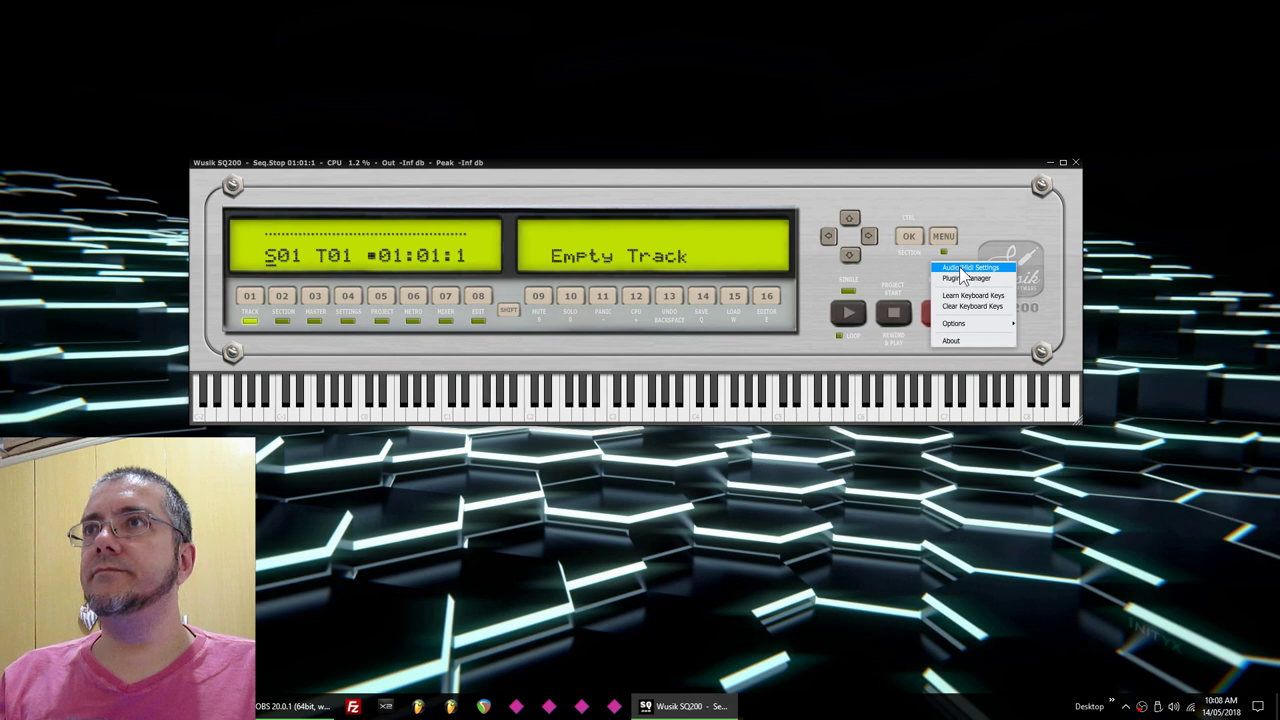
pyautogui.click(968, 268)
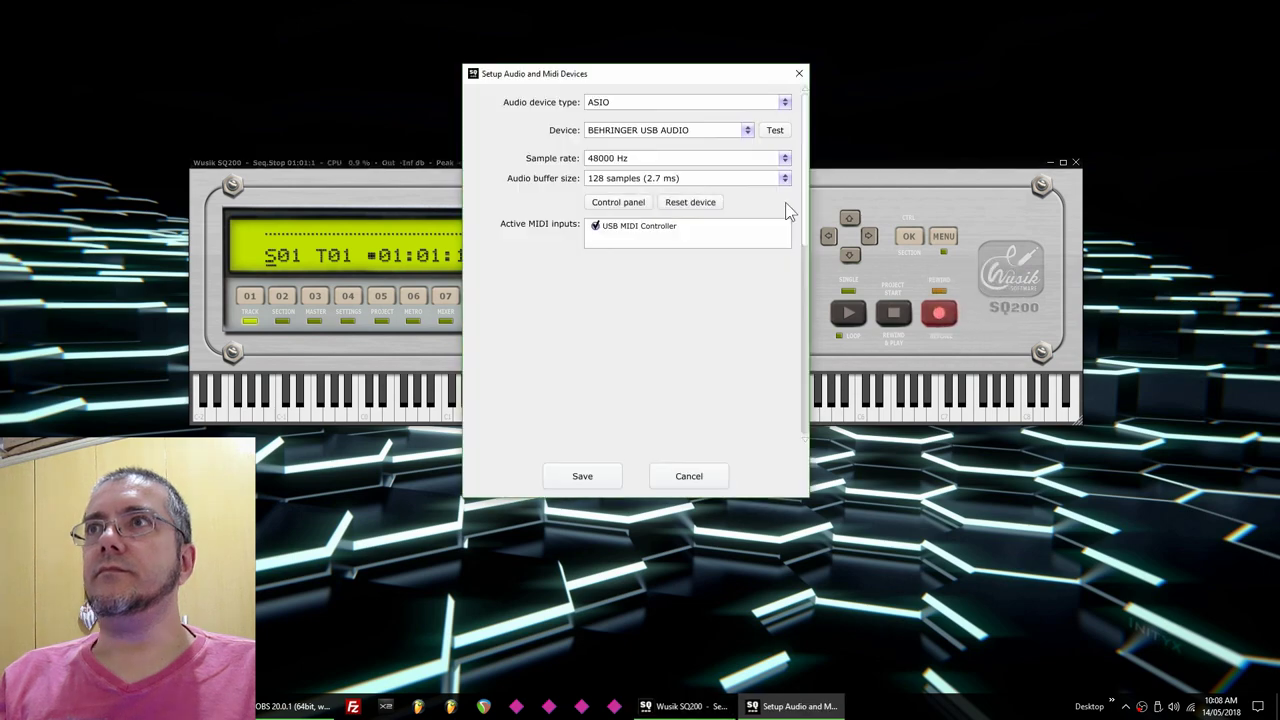
pyautogui.click(800, 74)
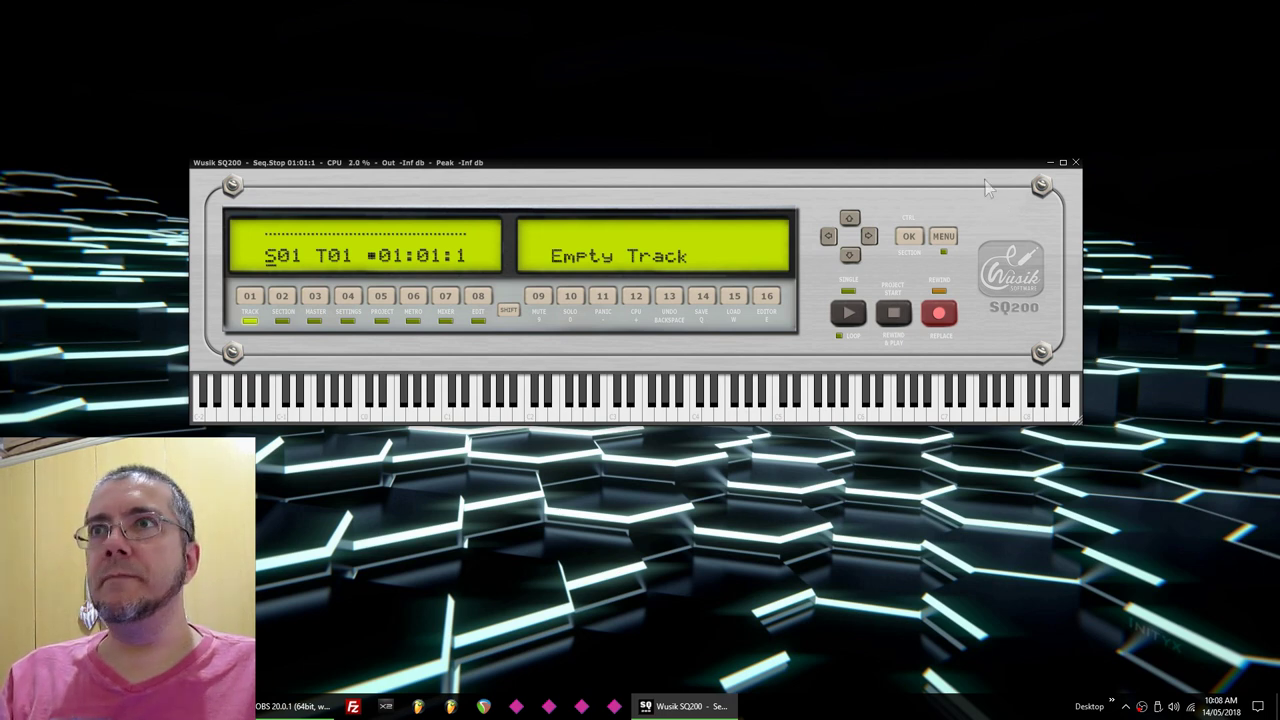
# Scan C:\Program Files\Cakewalk\Vstplugins for new or updated VST plug-ins through the Plugins Manager.
pyautogui.click(1030, 268)
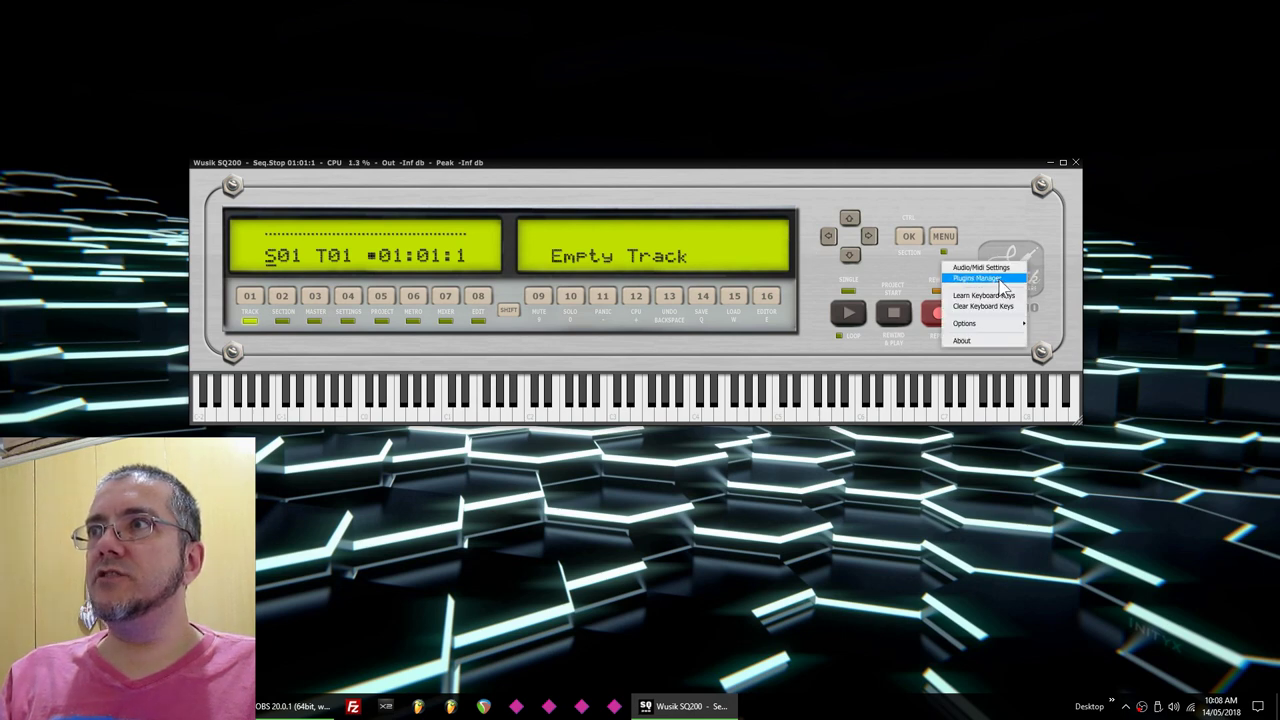
pyautogui.click(986, 212)
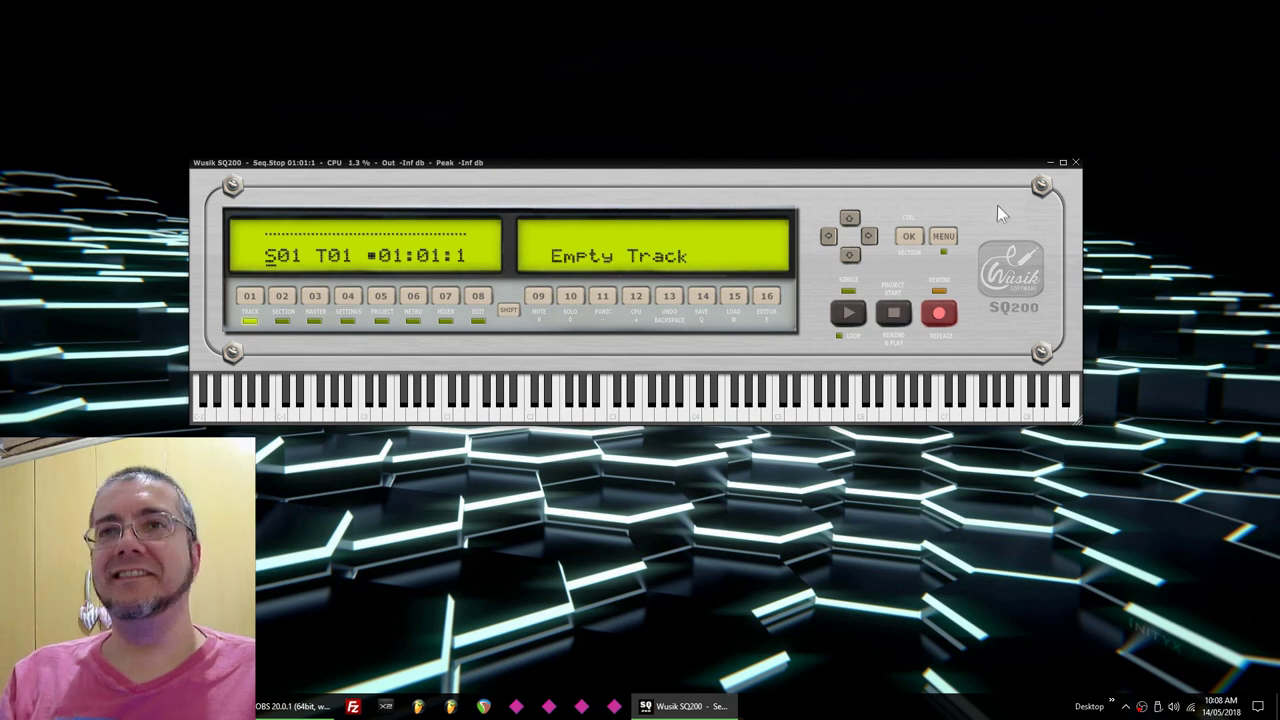
pyautogui.click(1012, 262)
pyautogui.click(995, 280)
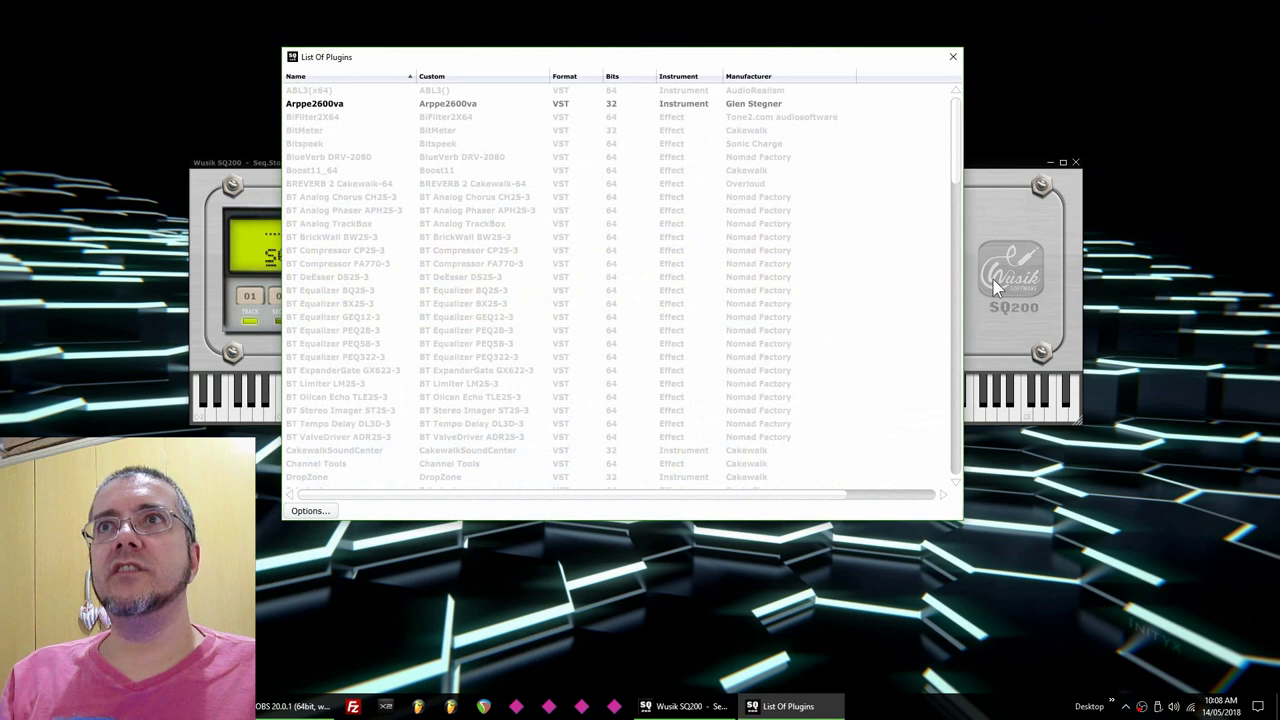
pyautogui.click(322, 511)
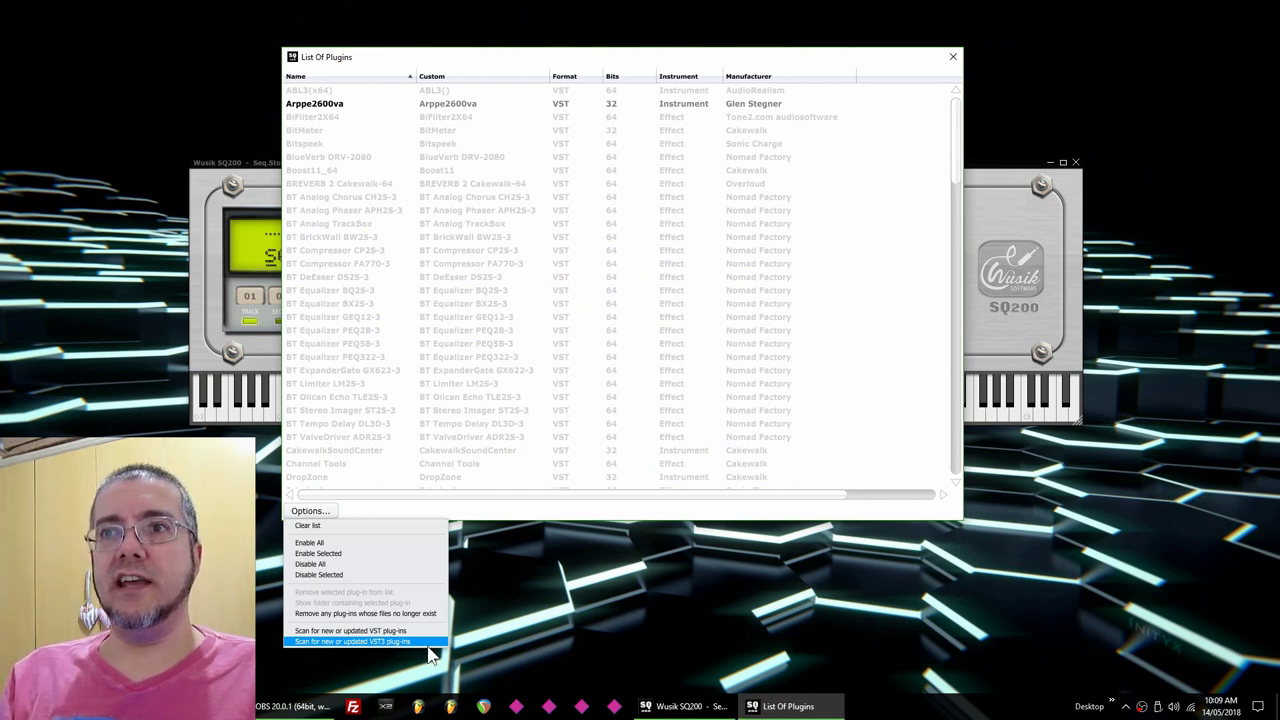
pyautogui.click(403, 633)
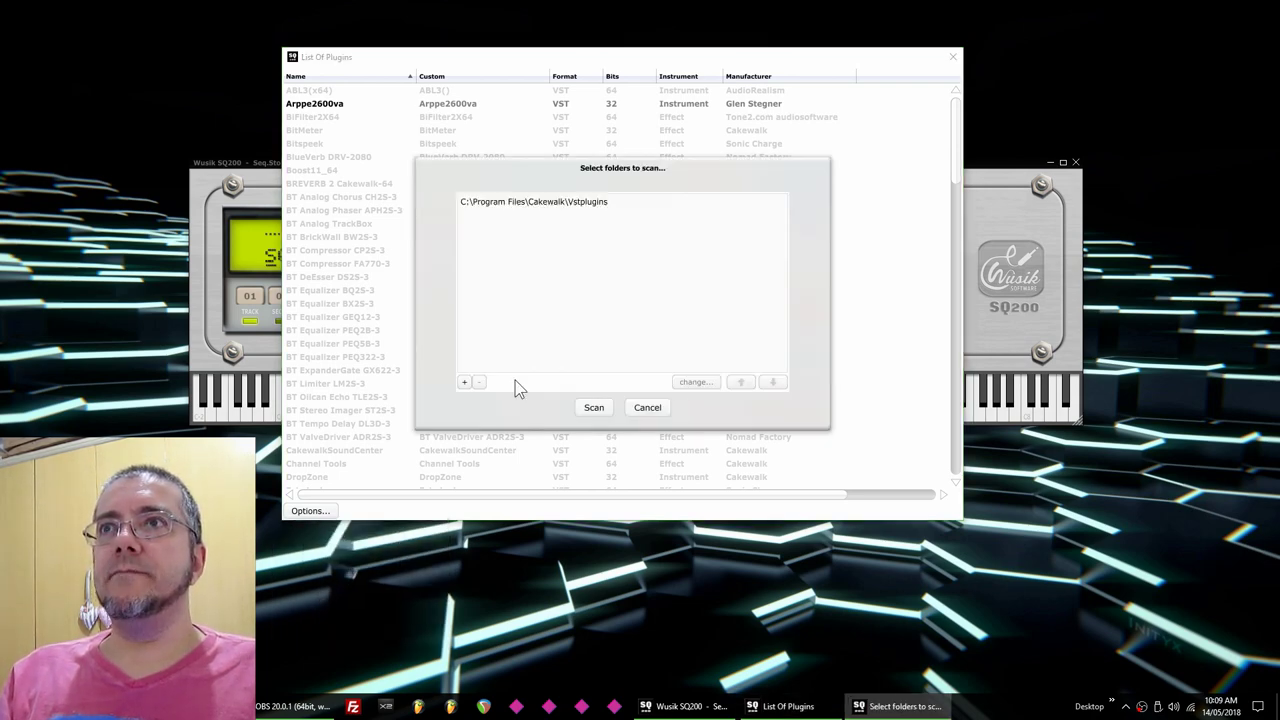
pyautogui.click(599, 407)
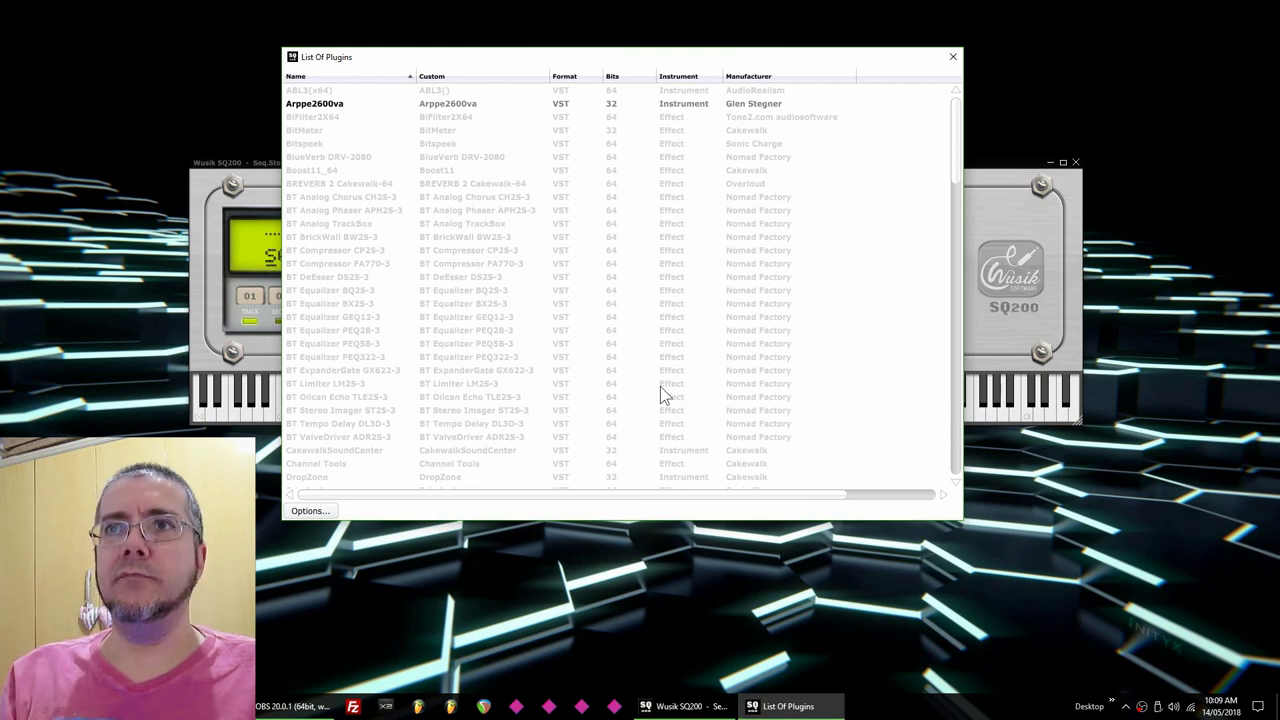
# Look through the plugin list and inspect the Tau entry's custom name and available options without changing them.
pyautogui.scroll(-10, 643, 354)
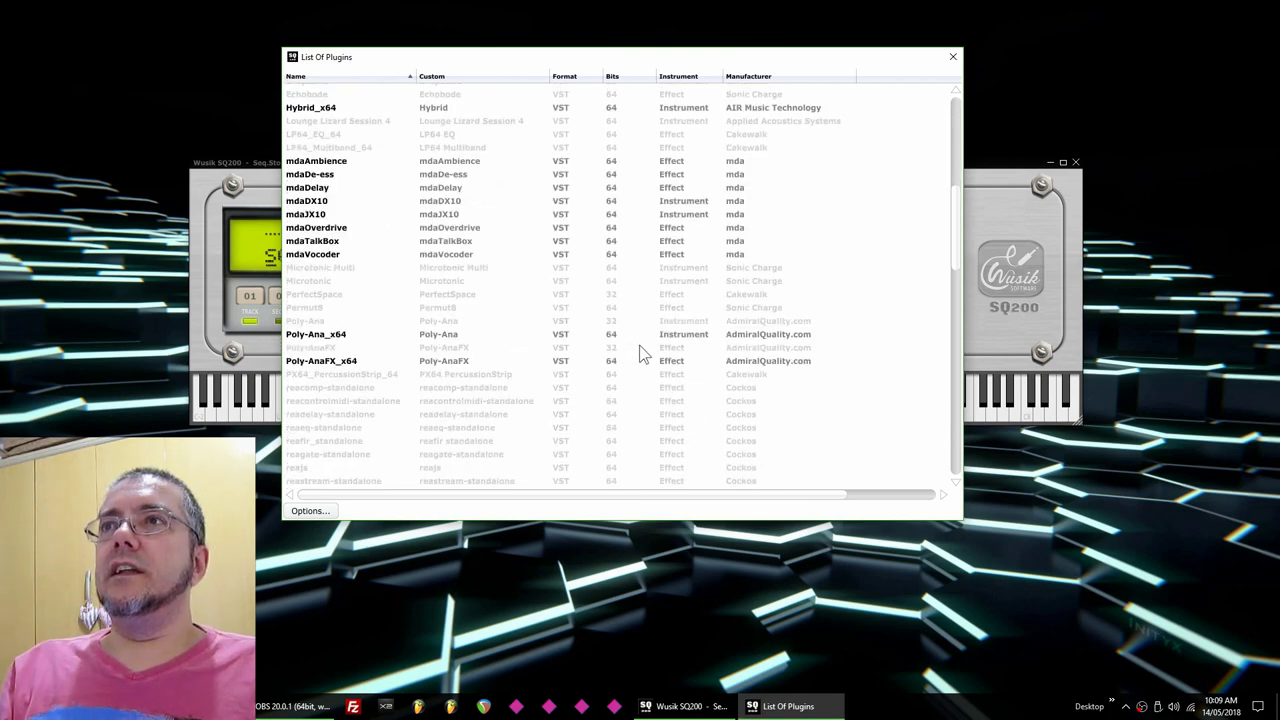
pyautogui.scroll(-15, 645, 350)
pyautogui.scroll(3, 654, 358)
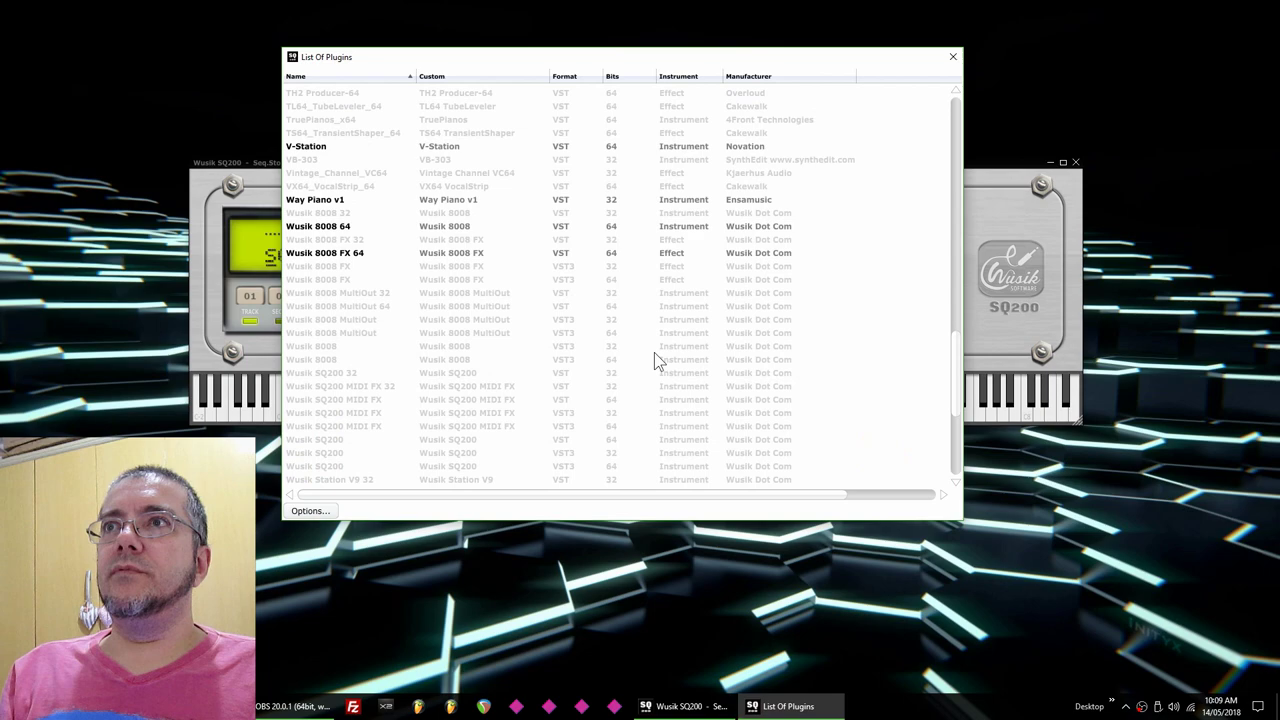
pyautogui.scroll(15, 654, 360)
pyautogui.scroll(-8, 652, 365)
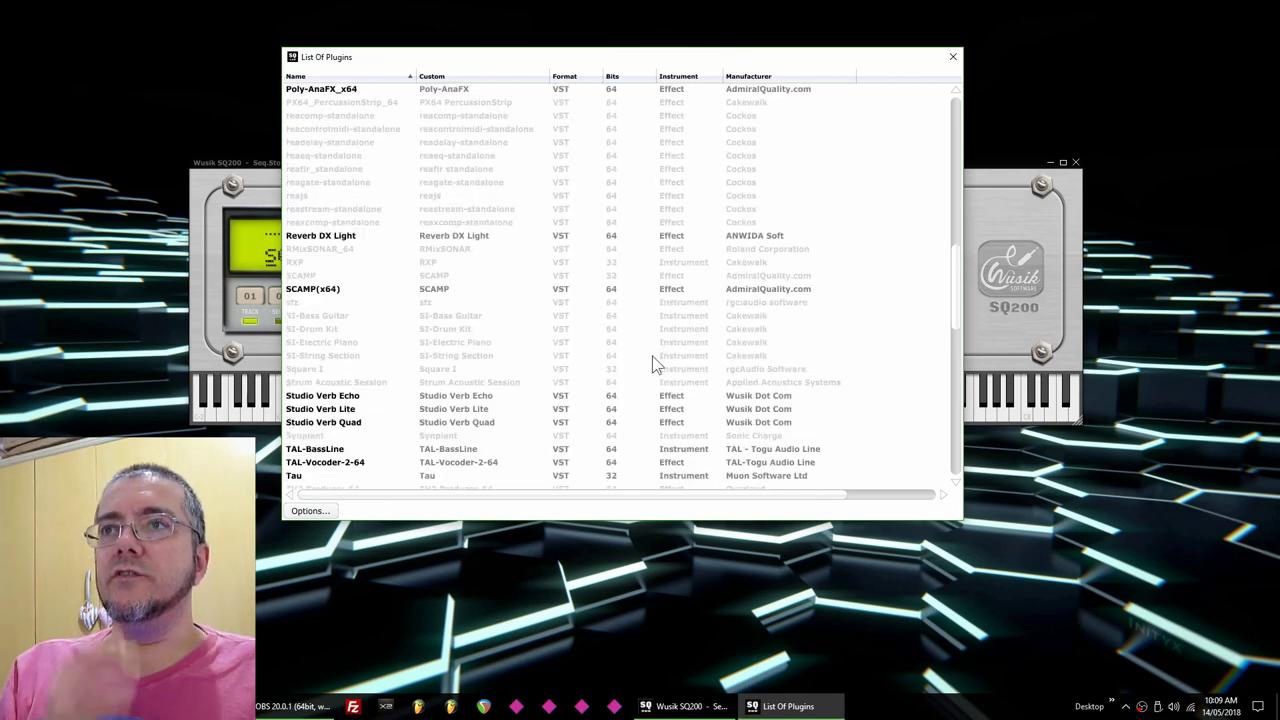
pyautogui.scroll(-4, 660, 364)
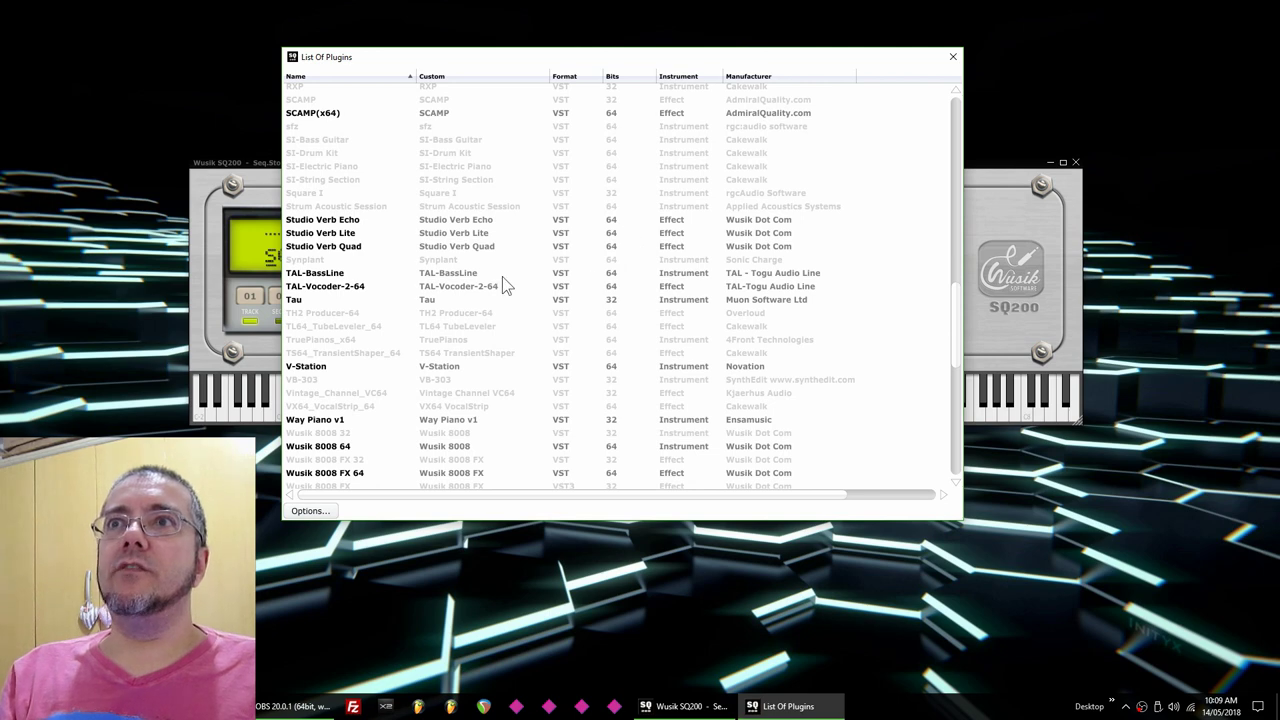
pyautogui.doubleClick(468, 297)
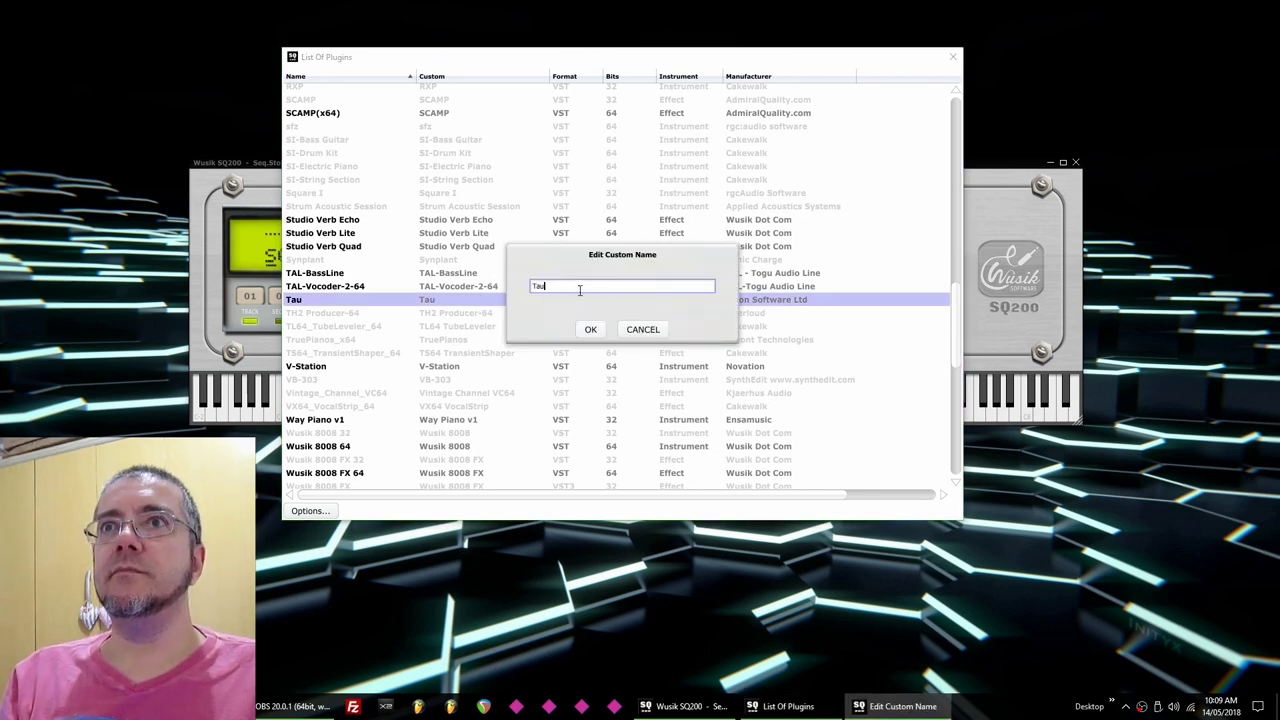
pyautogui.click(650, 329)
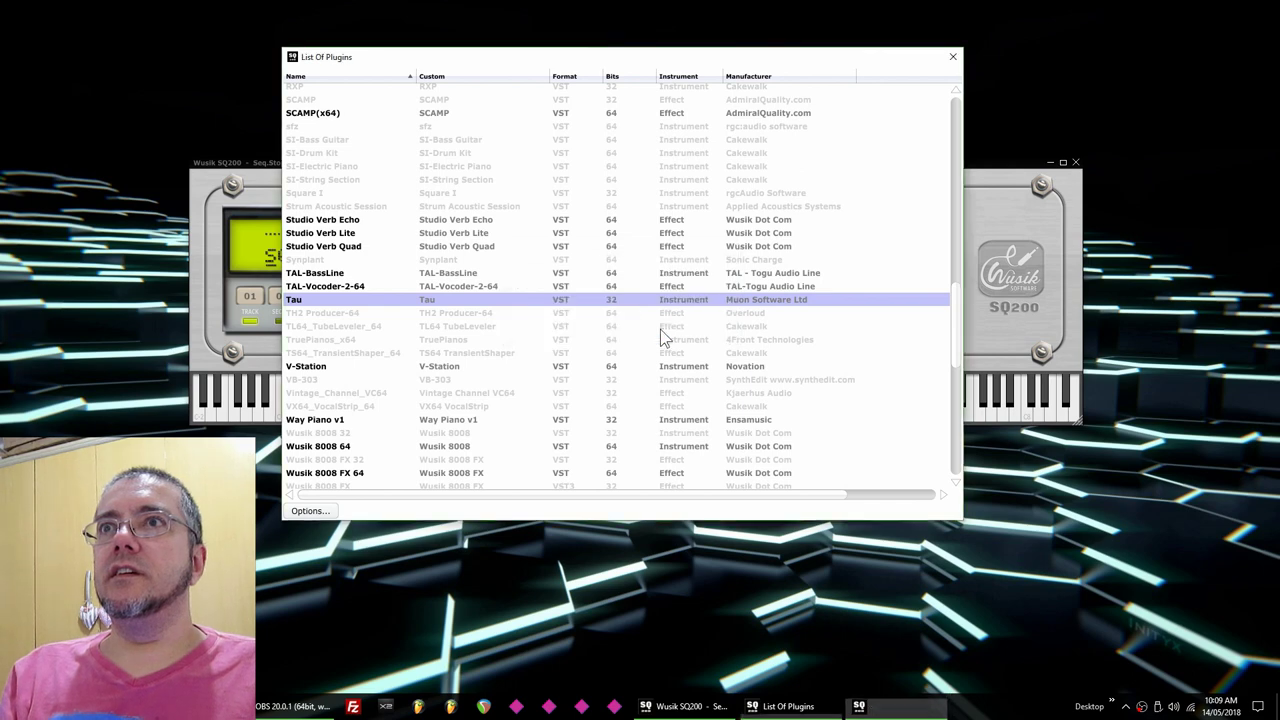
pyautogui.rightClick(468, 299)
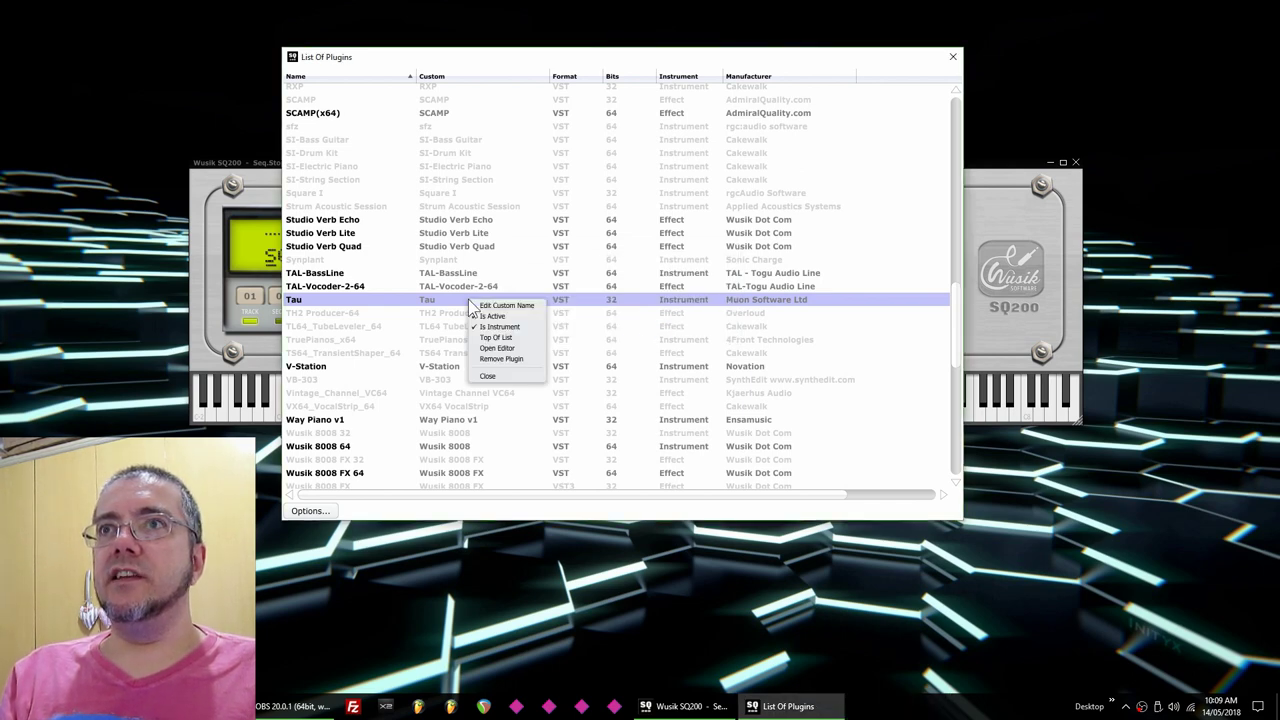
pyautogui.click(554, 325)
# Review the plugin list from its first entry to the deactivated plugins at its end, and close the list.
pyautogui.scroll(16, 559, 323)
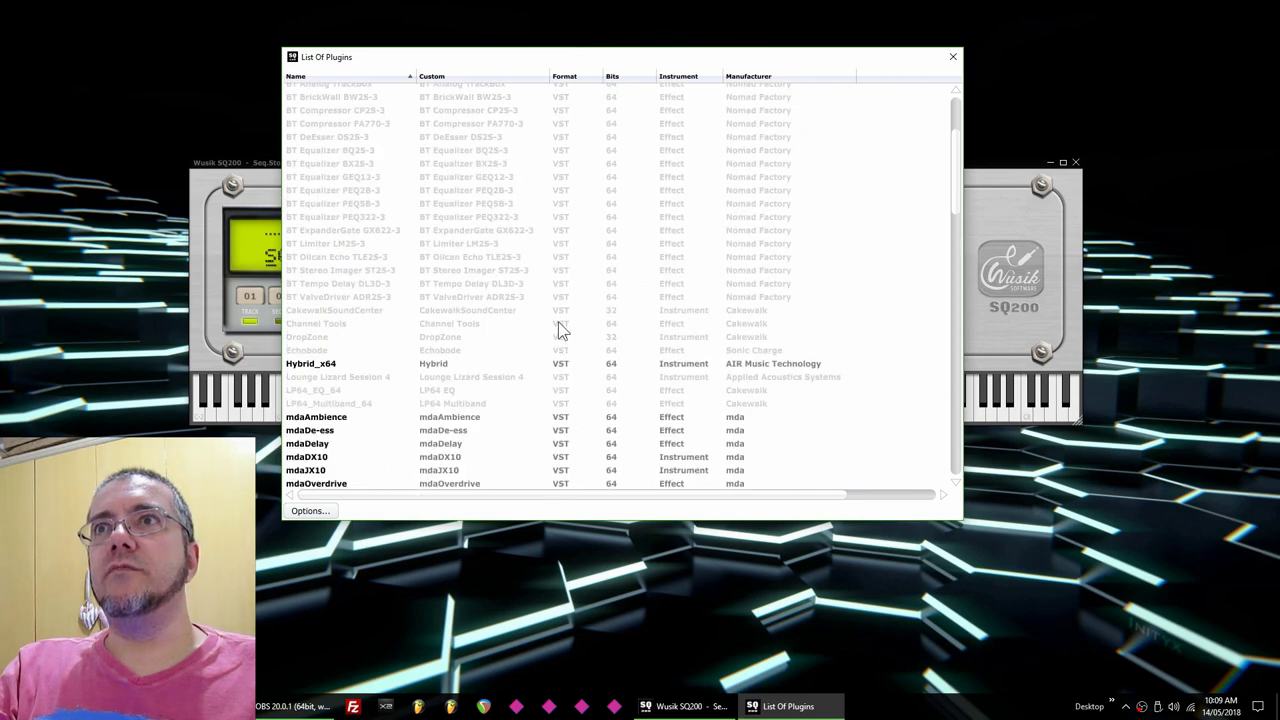
pyautogui.scroll(4, 557, 330)
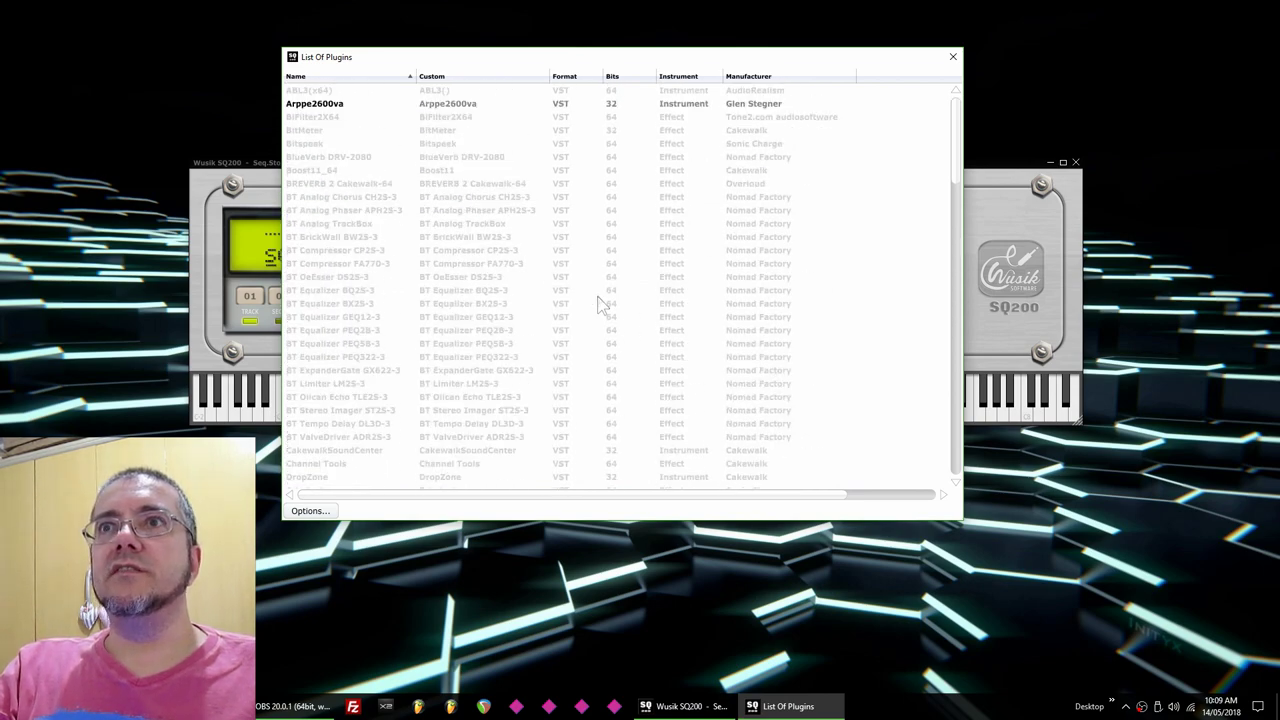
pyautogui.scroll(-8, 600, 305)
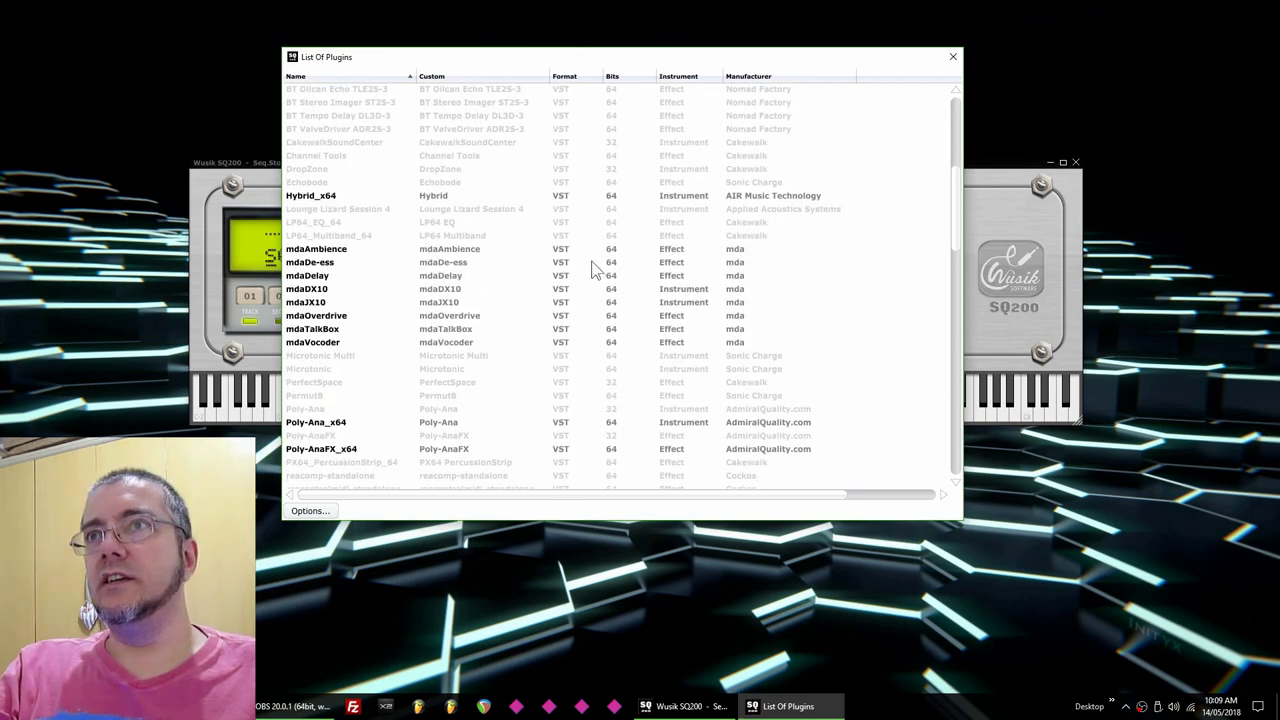
pyautogui.scroll(-20, 591, 268)
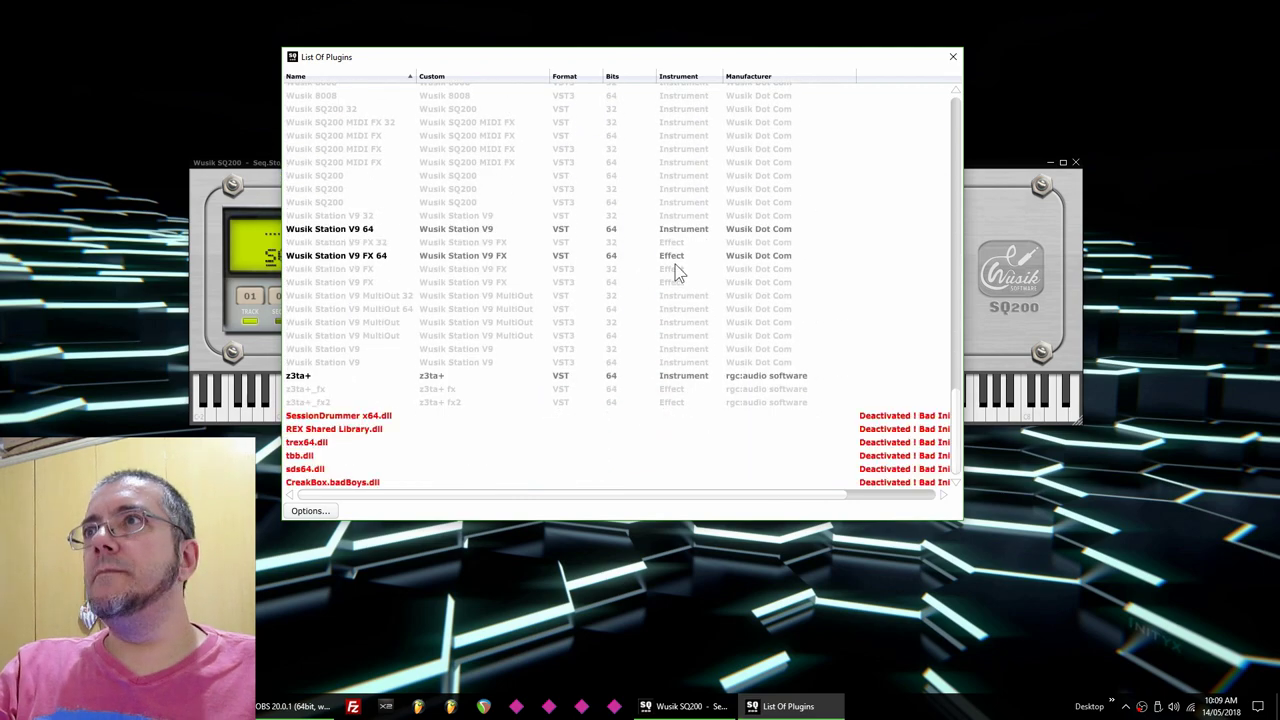
pyautogui.click(953, 57)
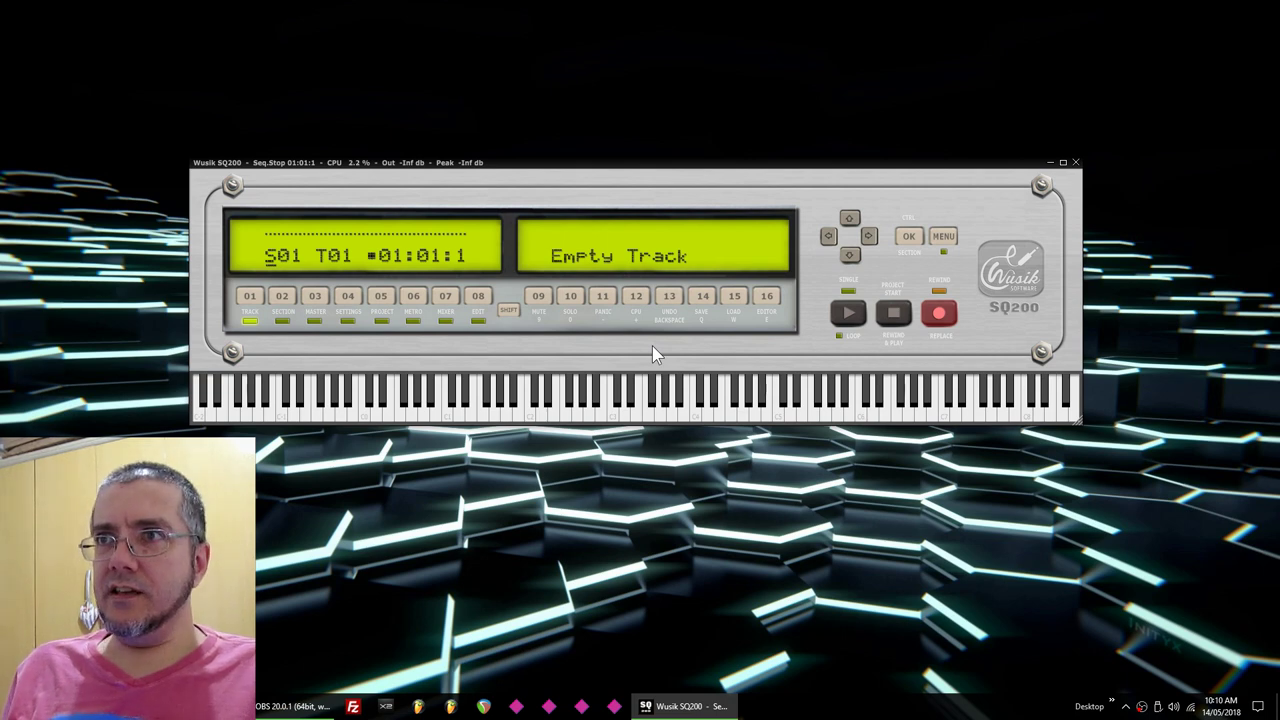
# Switch the sequencer display to the Master page.
pyautogui.click(683, 376)
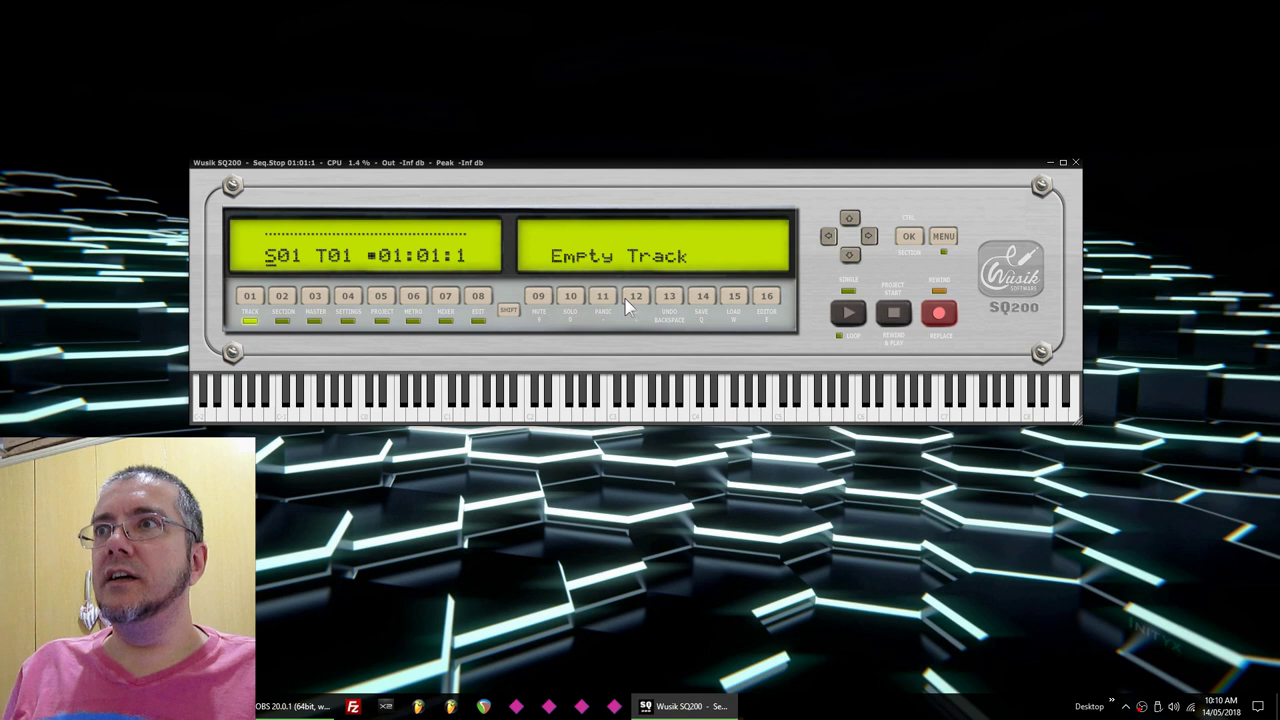
pyautogui.click(316, 304)
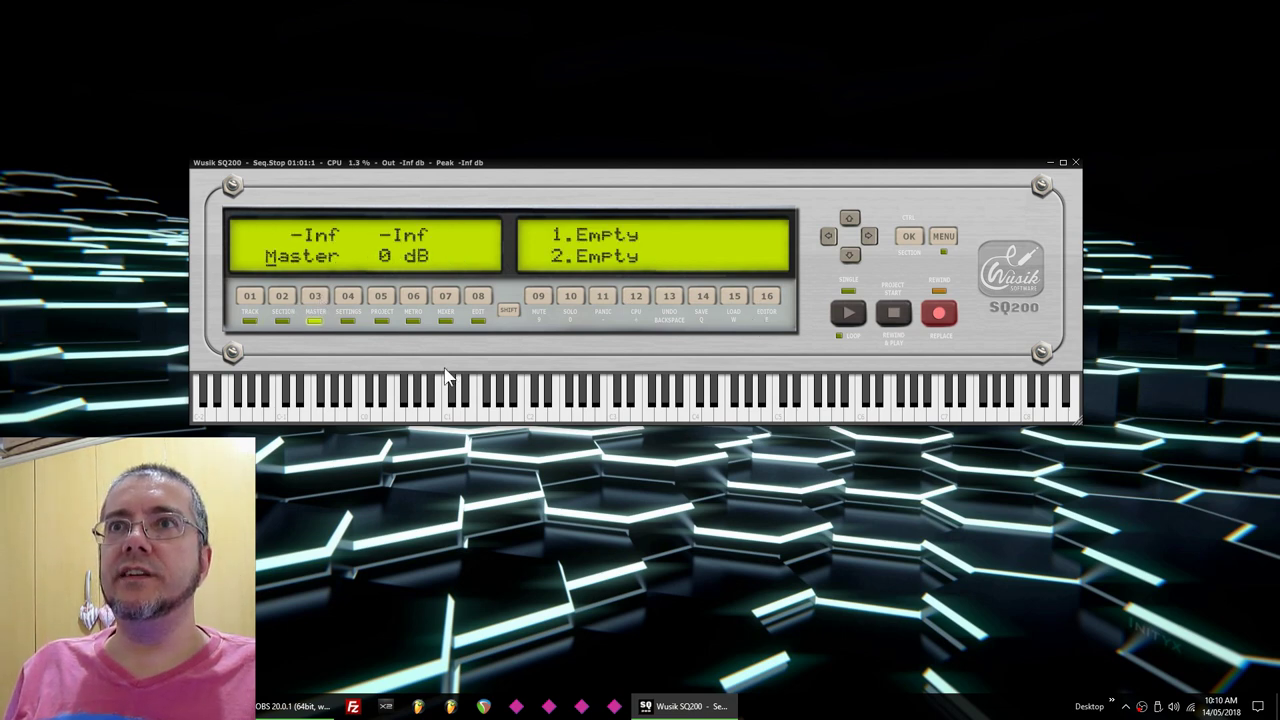
# Switch the sequencer to the Track page and start and stop playback a few times.
pyautogui.click(249, 297)
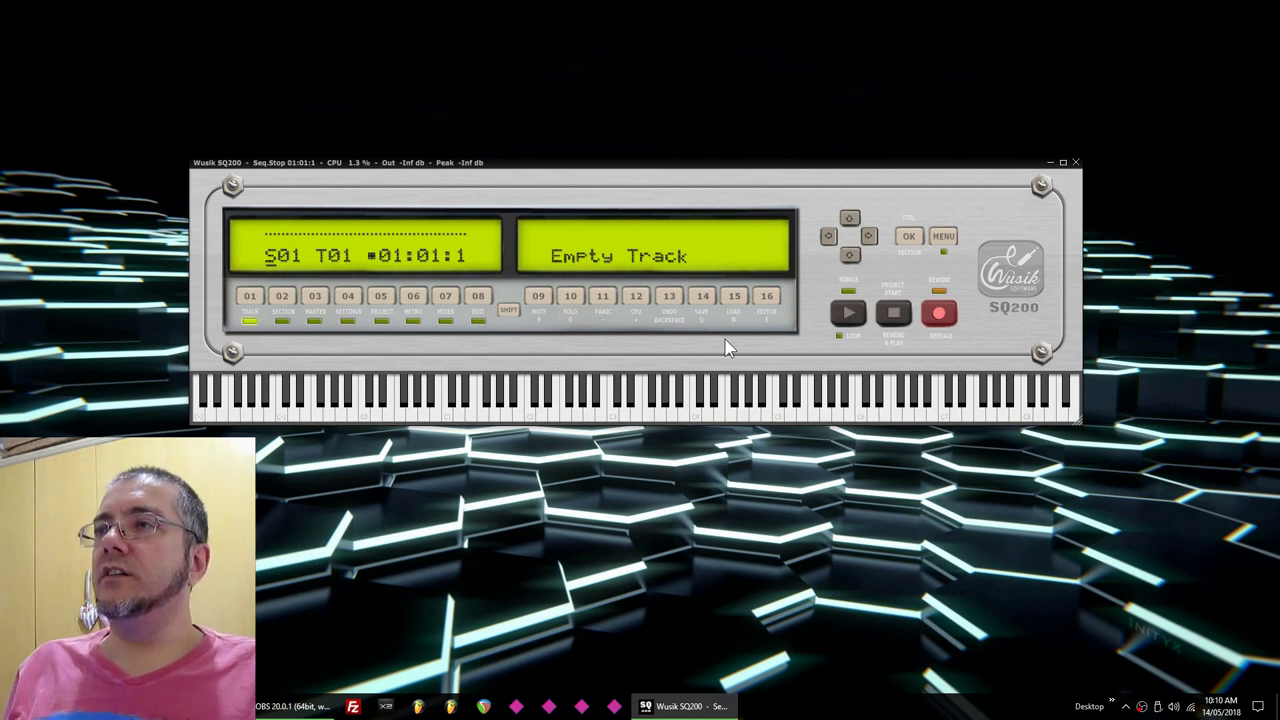
pyautogui.press('space')
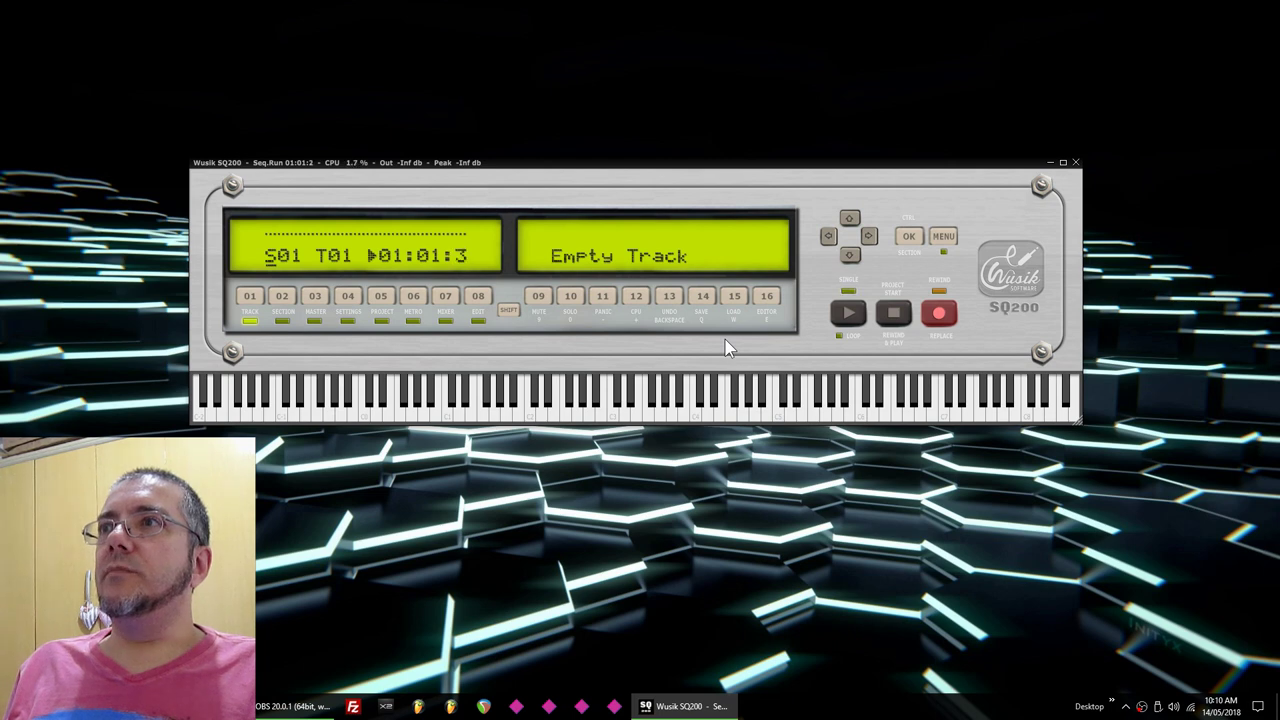
pyautogui.press('space')
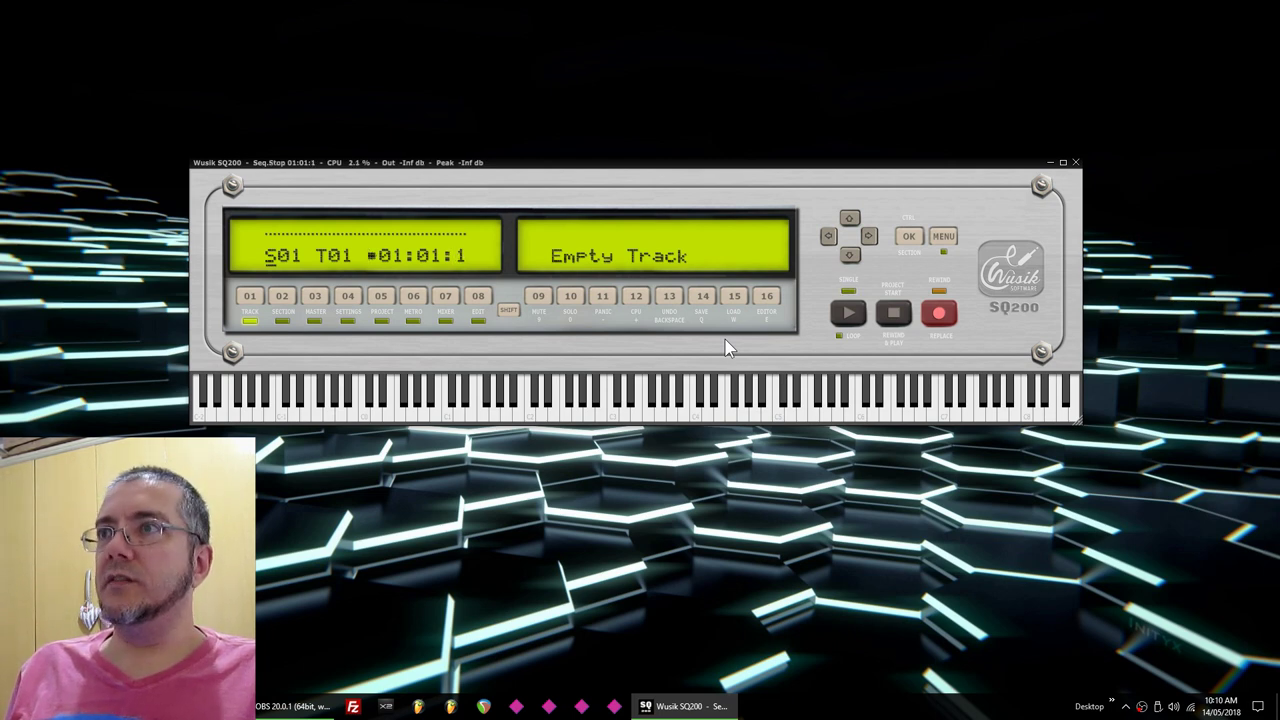
pyautogui.press('space')
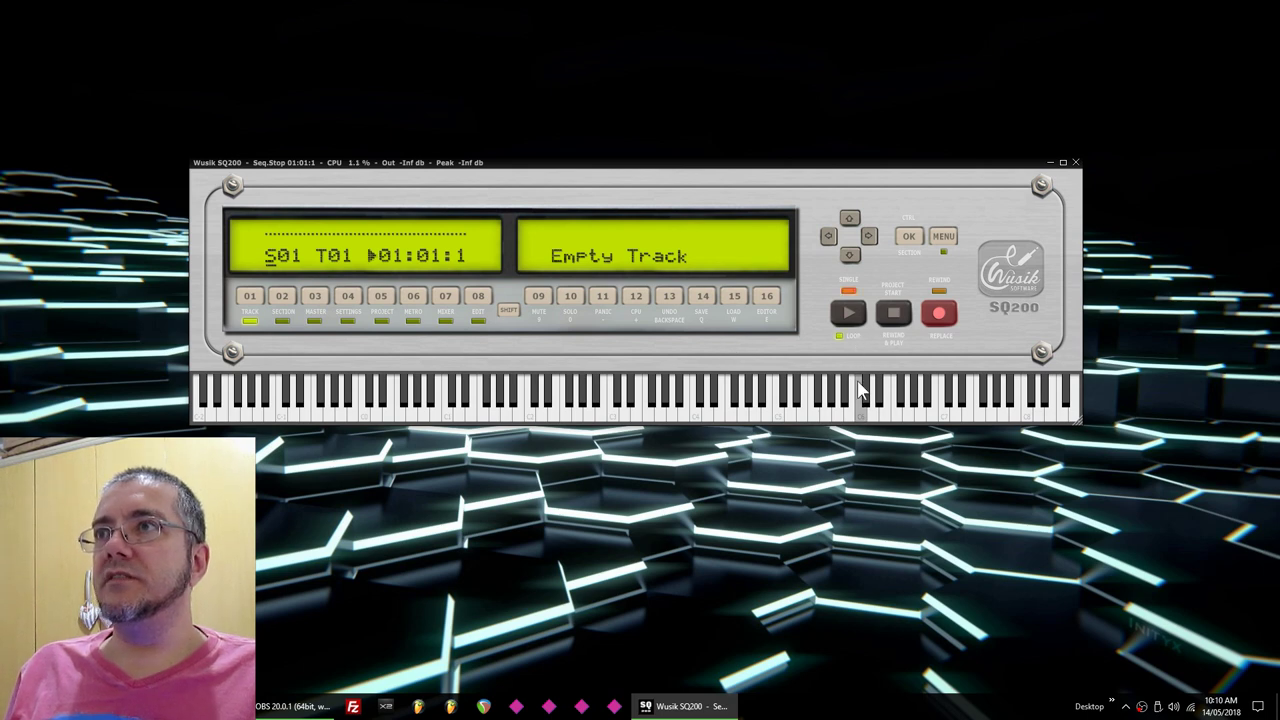
pyautogui.press('space')
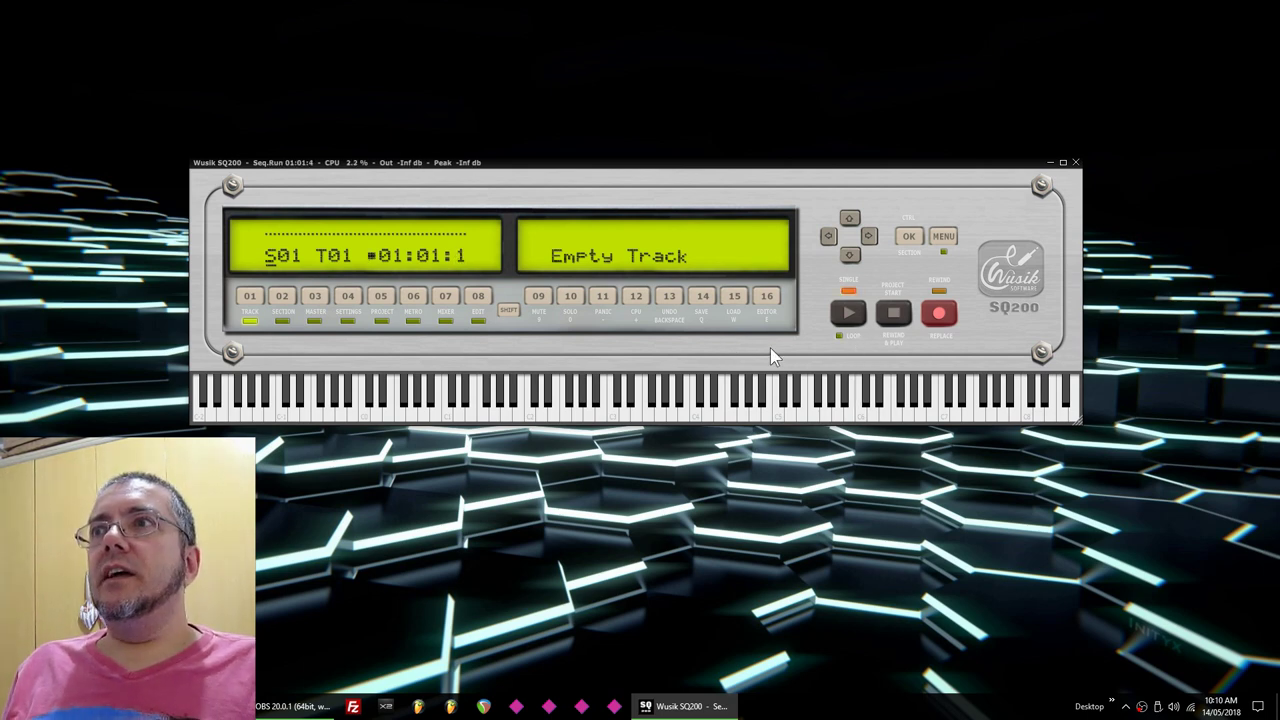
pyautogui.press('space')
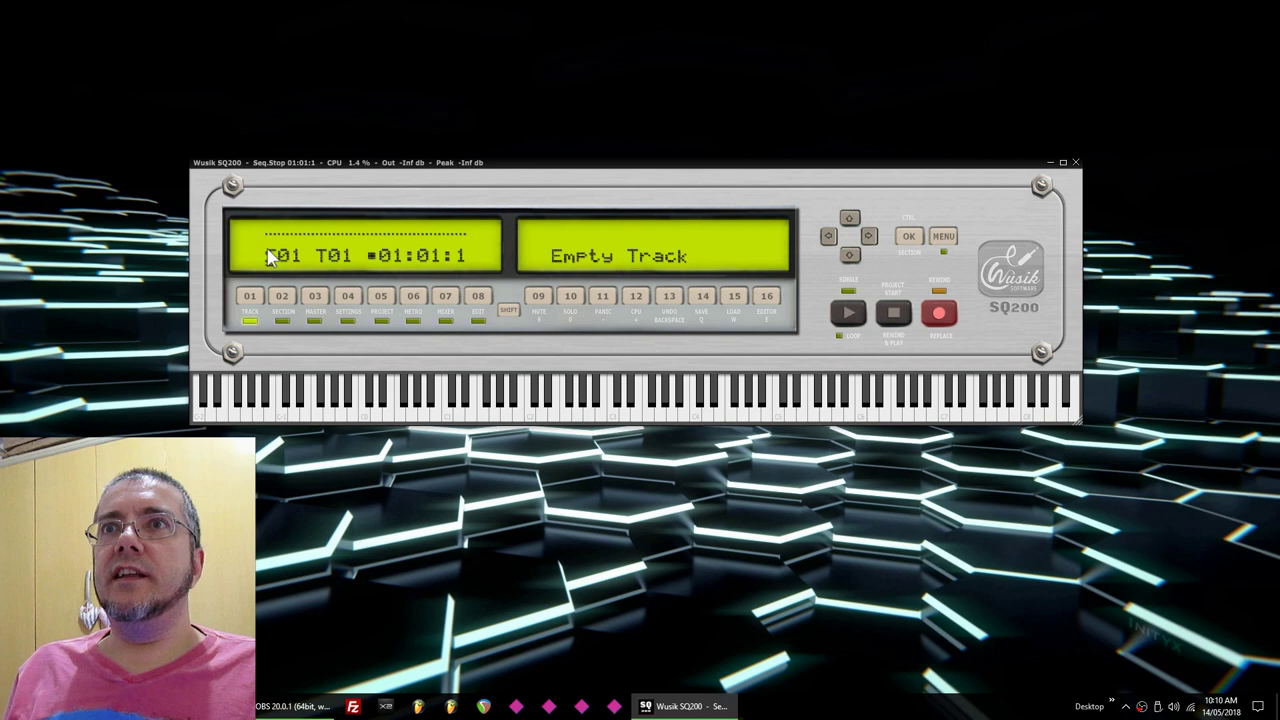
# Cycle the section number through the sections from 99 downward and return to section 01.
pyautogui.press('Down')
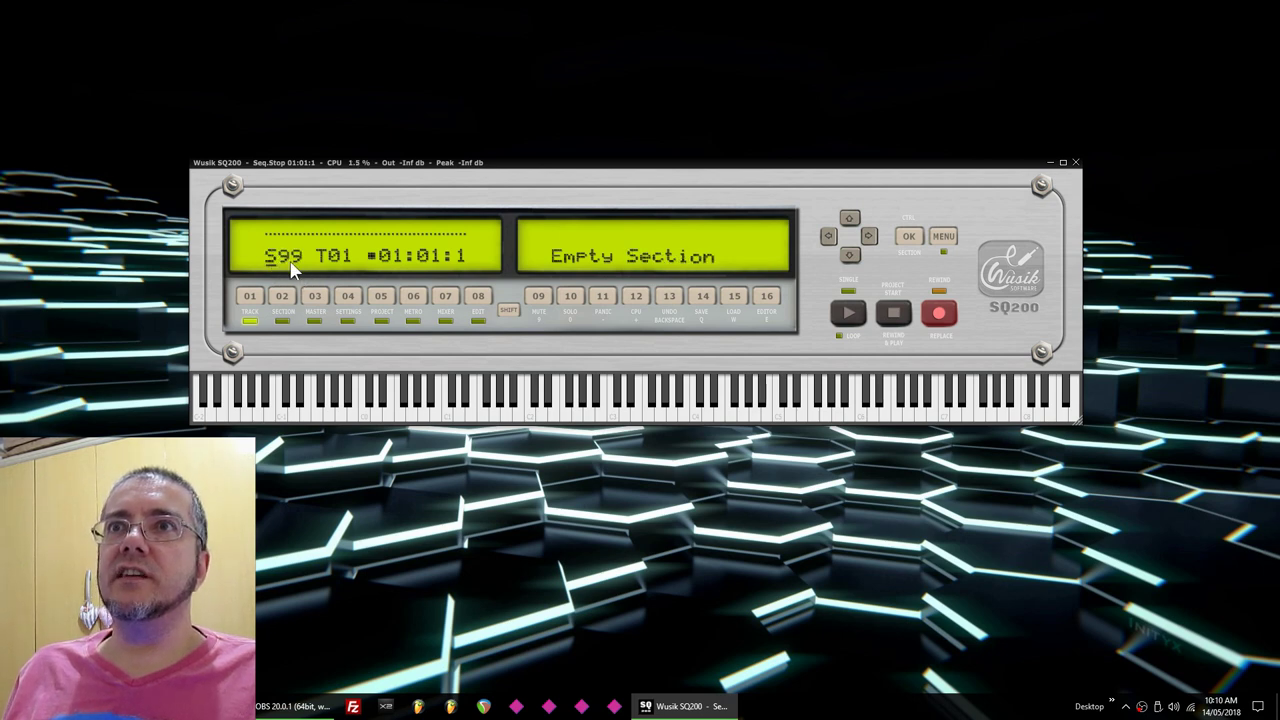
pyautogui.scroll(-11, 290, 264)
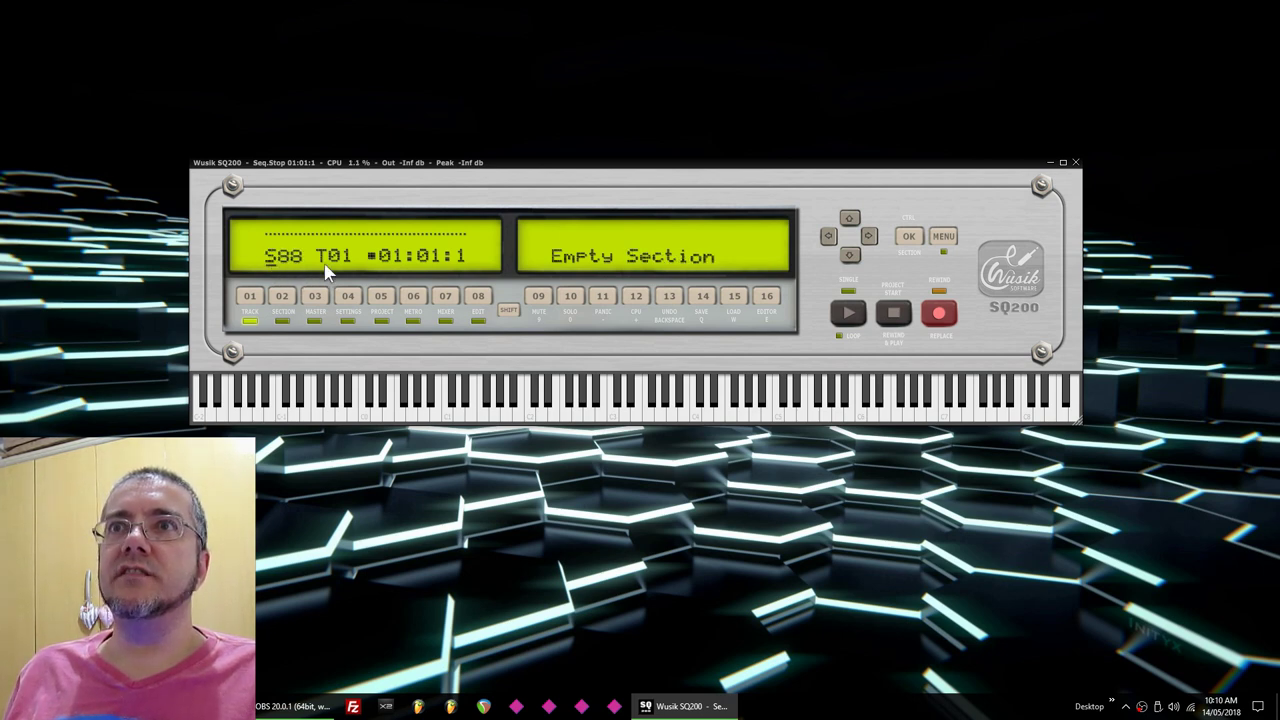
pyautogui.scroll(-20, 290, 264)
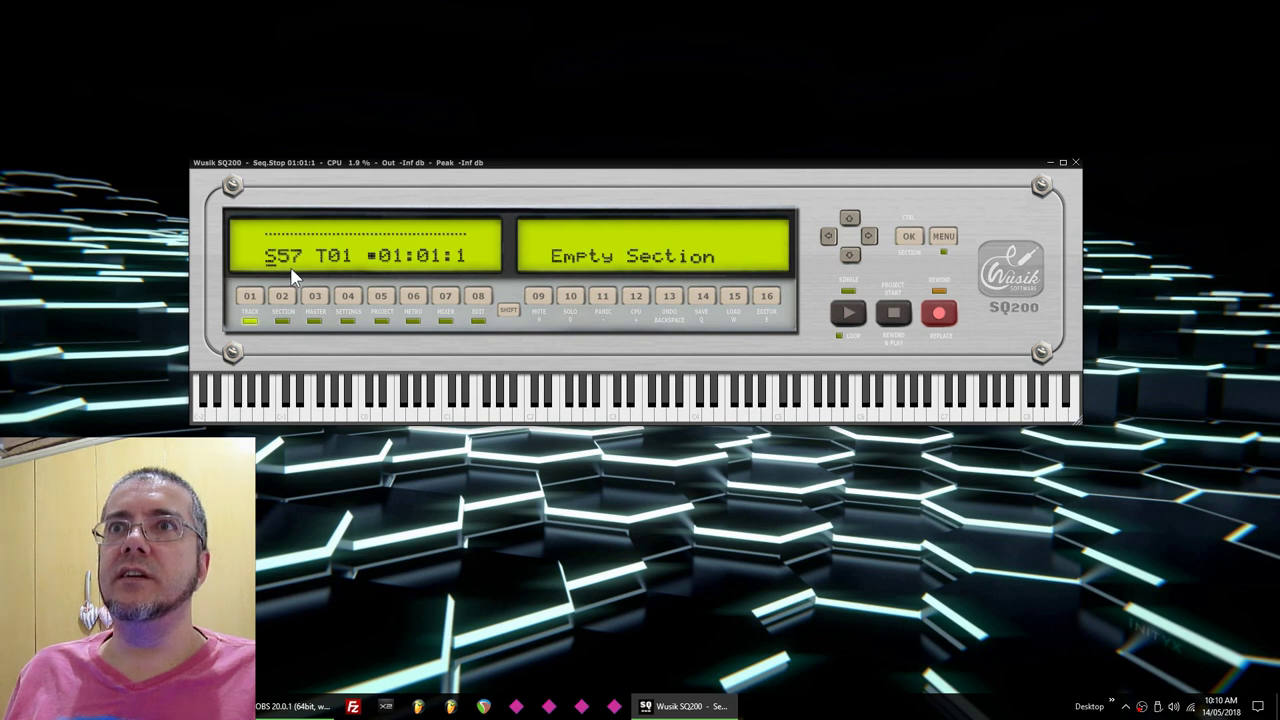
pyautogui.scroll(-20, 293, 275)
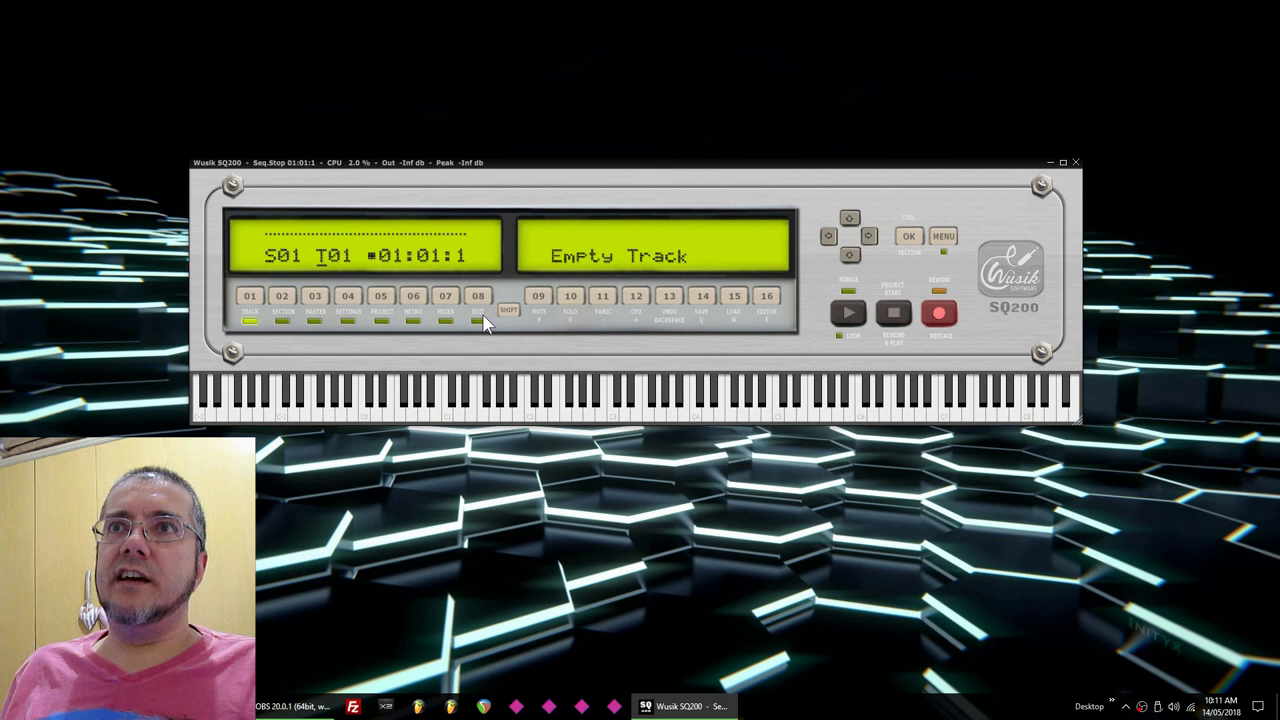
# Cycle the track number of section 01 through the empty tracks and return to track 01.
pyautogui.press('Down')
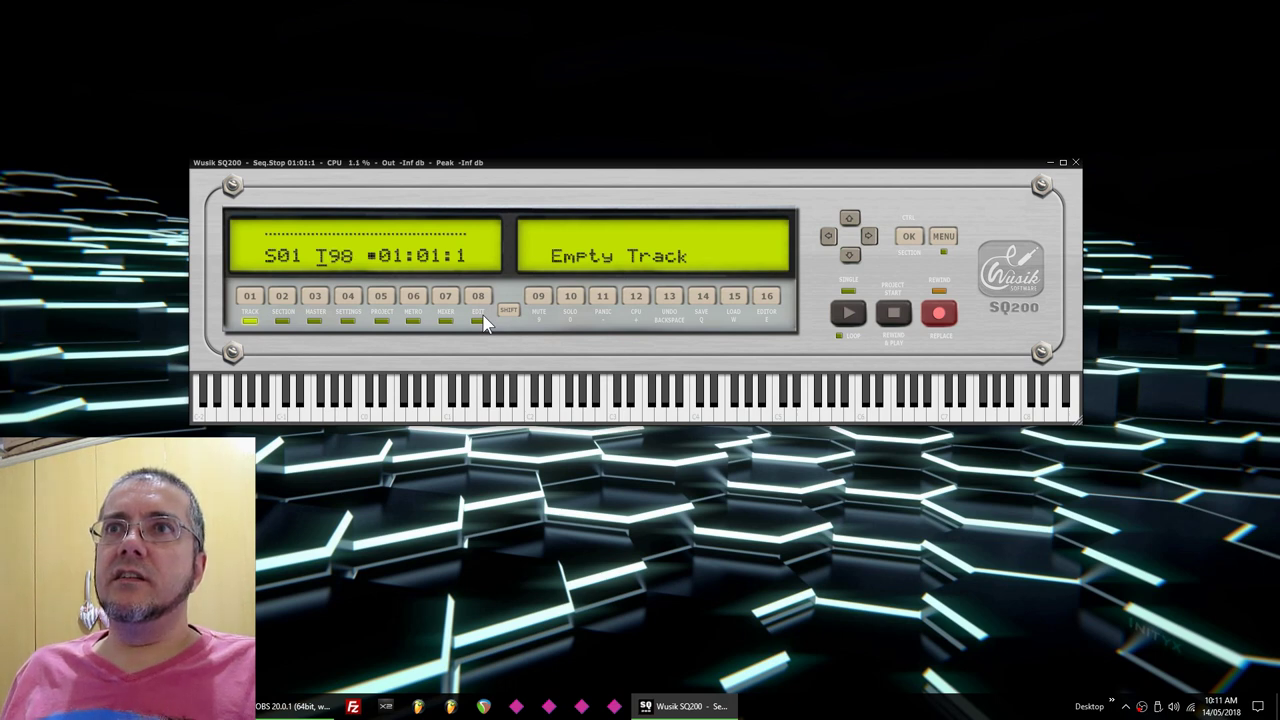
pyautogui.press('Down')
pyautogui.press('Down')
pyautogui.press('Down')
pyautogui.press('Down')
pyautogui.press('Down')
pyautogui.press('Down')
pyautogui.press('Down')
pyautogui.press('Down')
pyautogui.press('Down')
pyautogui.press('Down')
pyautogui.press('Down')
pyautogui.press('Down')
pyautogui.press('Down')
pyautogui.press('Down')
pyautogui.press('Down')
pyautogui.press('Down')
pyautogui.press('Home')
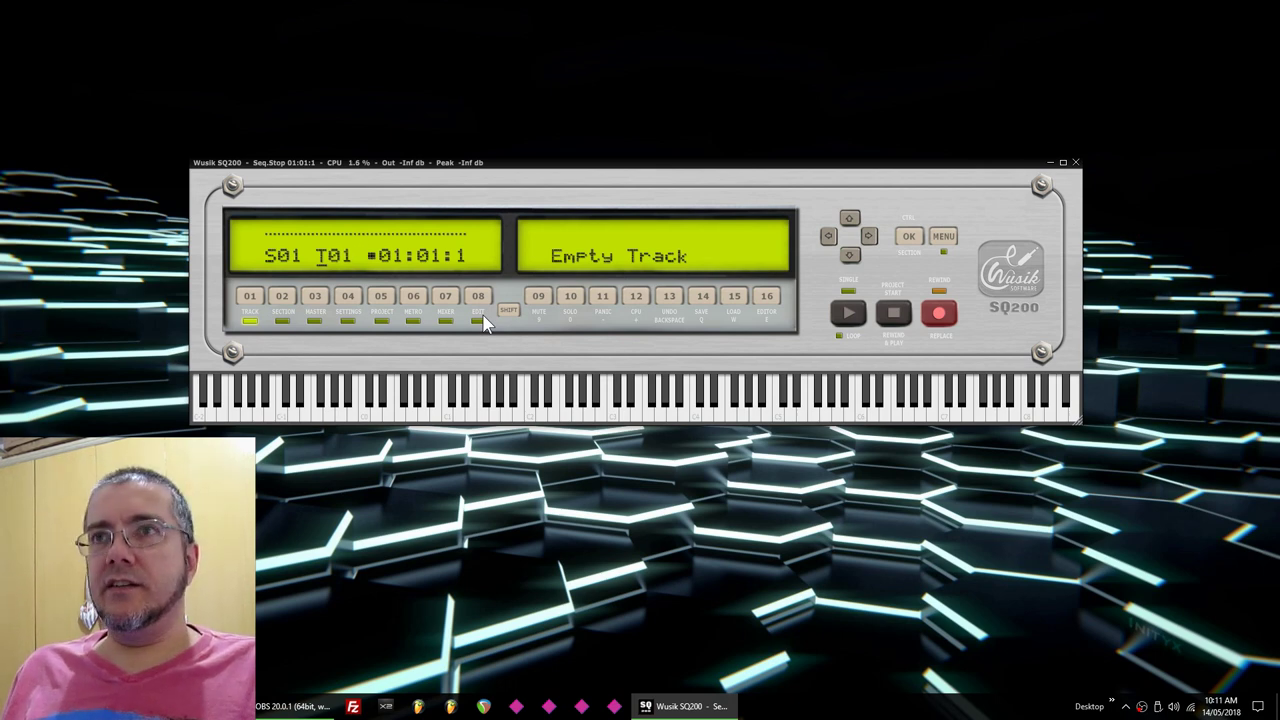
# Create a new instrument on empty track 01 of section 01 using the Wusik Station plugin.
pyautogui.press('Return')
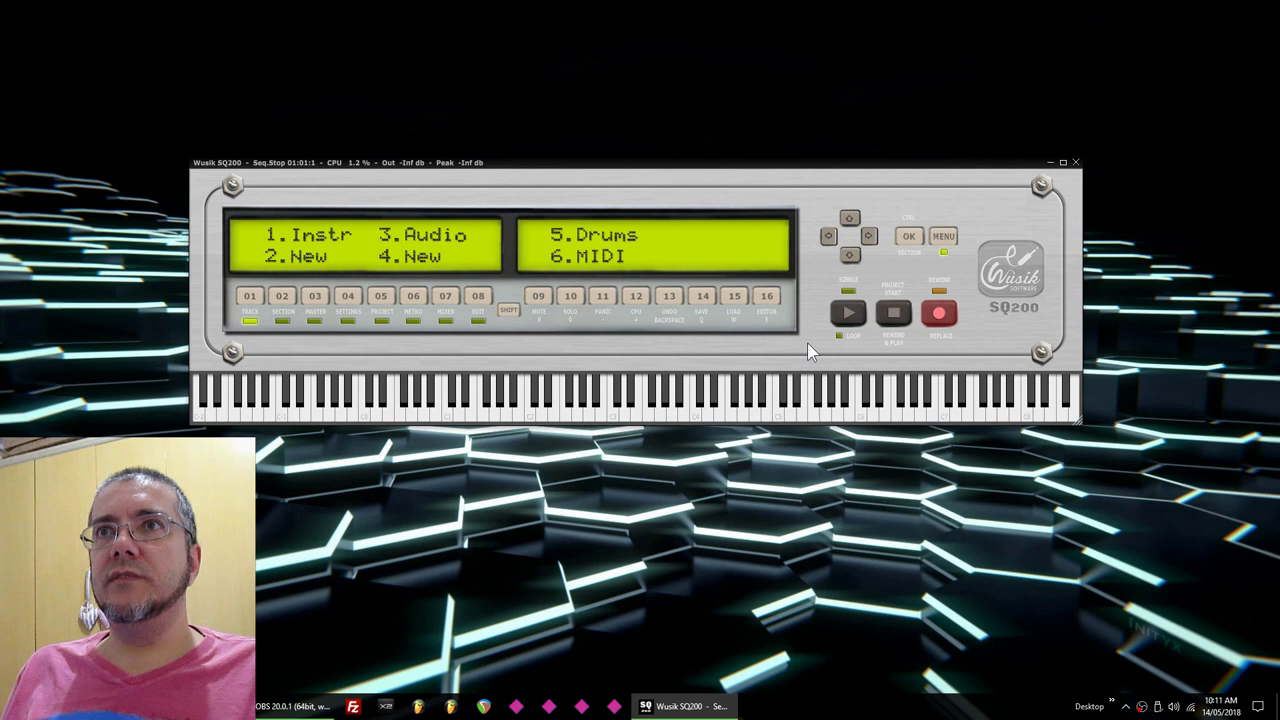
pyautogui.press('4')
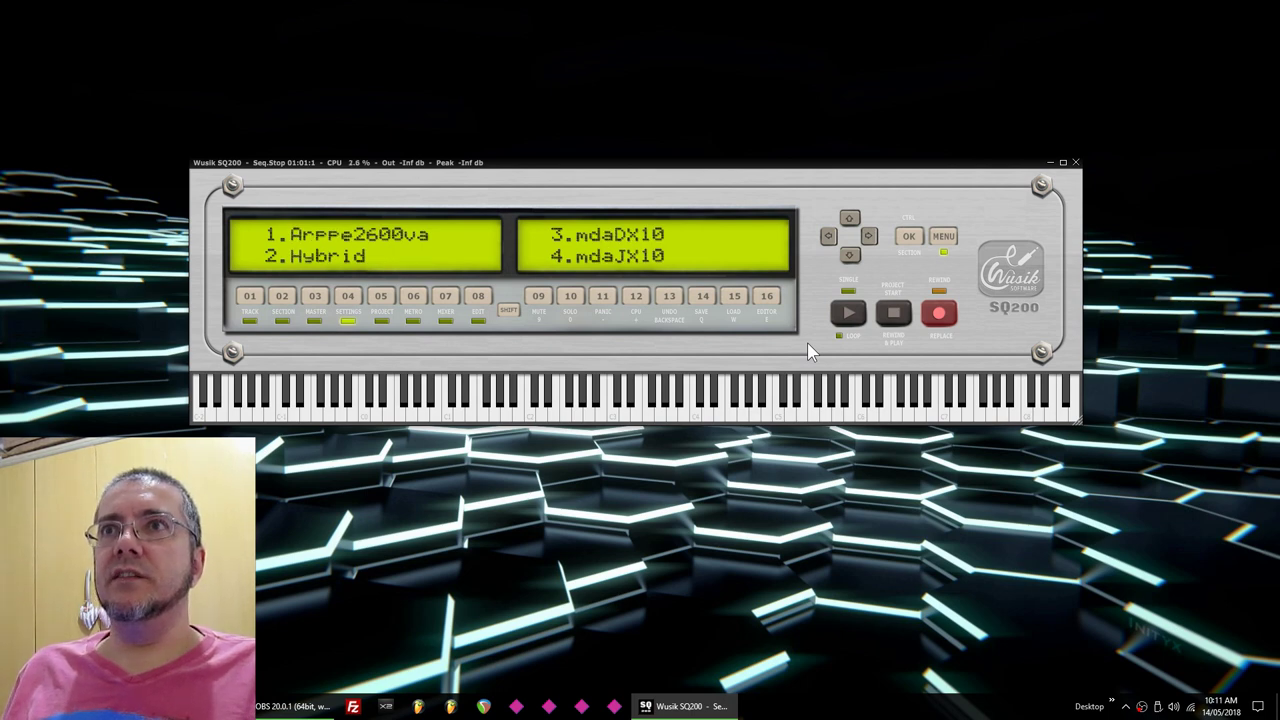
pyautogui.press('Down')
pyautogui.press('Down')
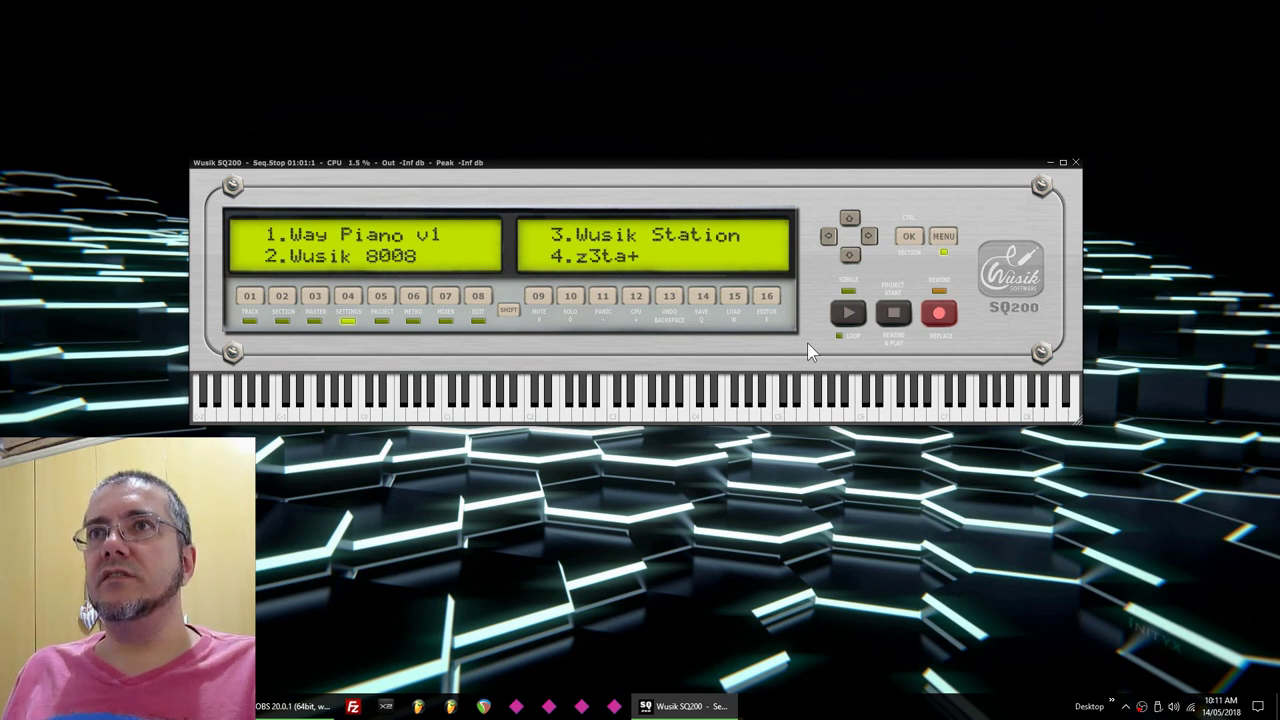
pyautogui.press('Return')
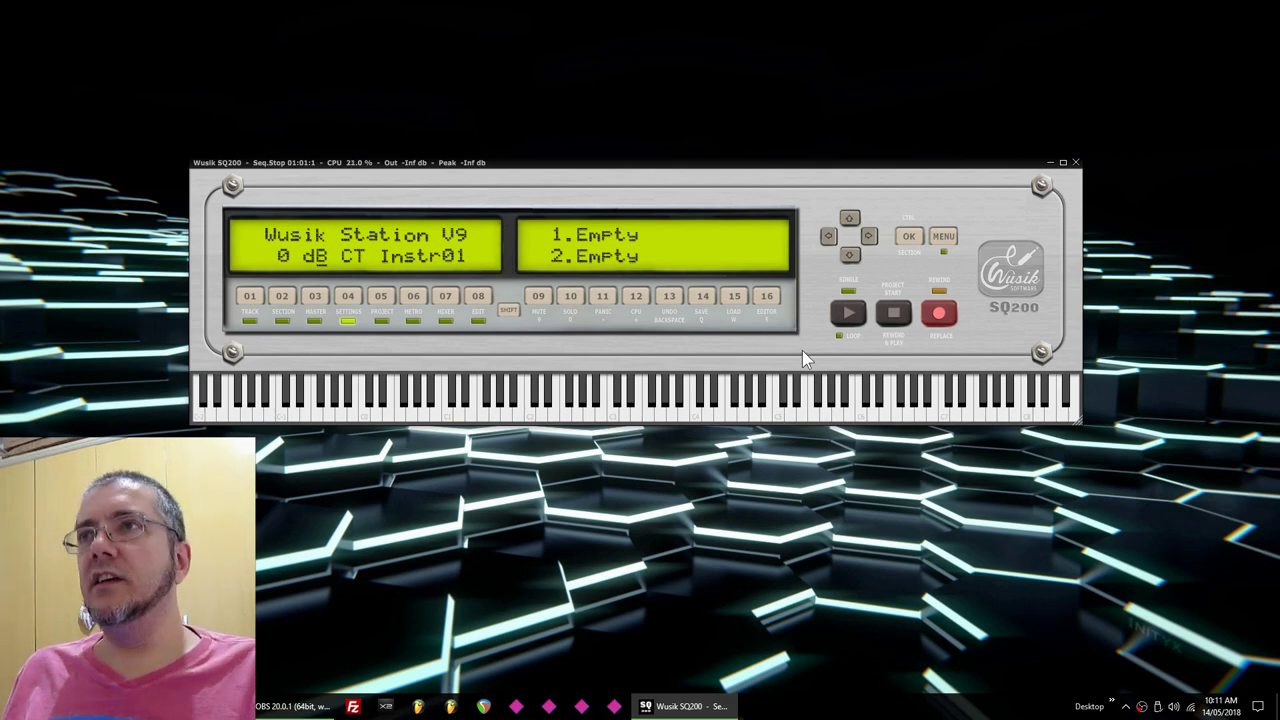
# In the Wusik Station editor, load the Alpha Filter preset from Legacy Presets, Digi One, Pad, and close the editor.
pyautogui.press('e')
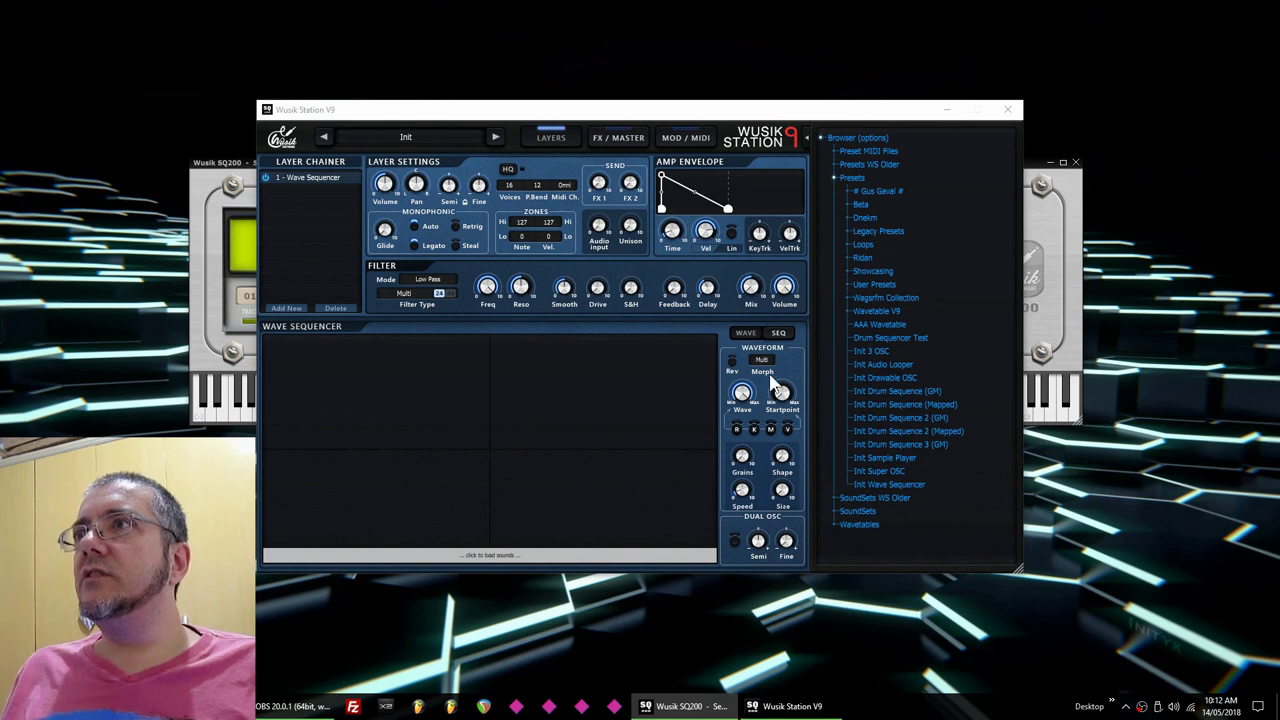
pyautogui.click(917, 232)
pyautogui.click(911, 351)
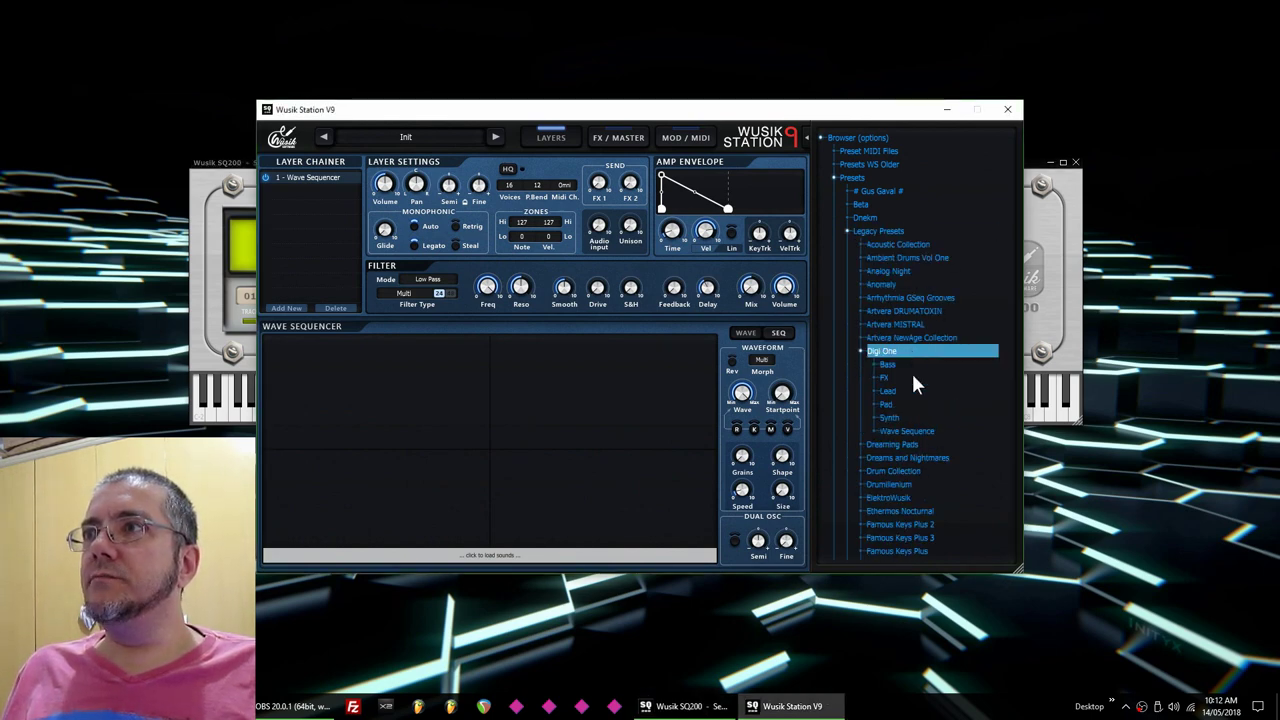
pyautogui.click(917, 405)
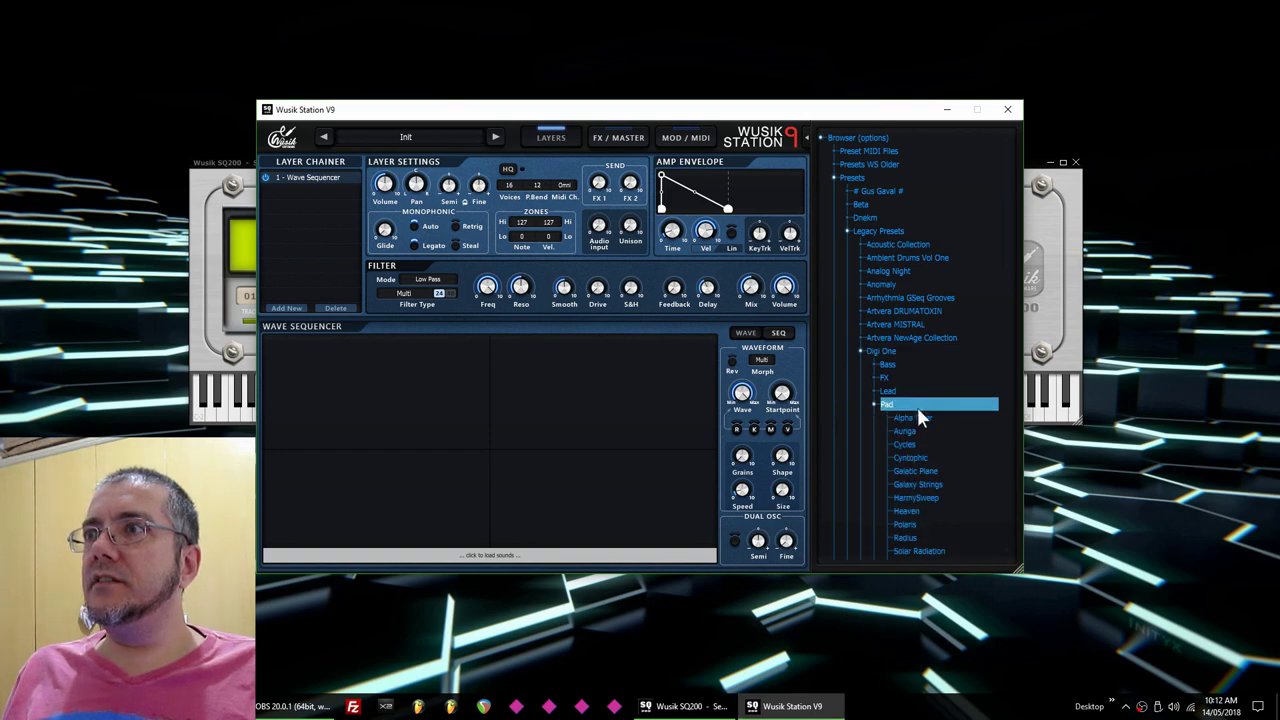
pyautogui.click(919, 419)
pyautogui.click(1010, 111)
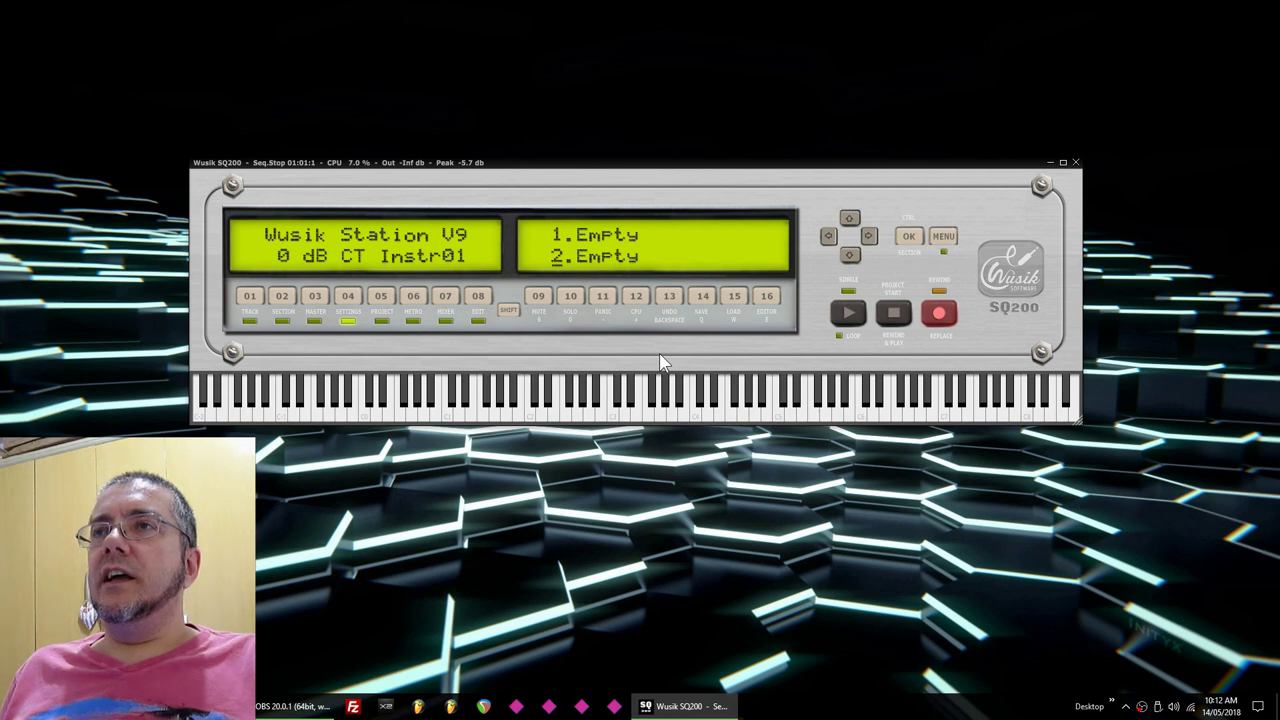
# Step through the fields of the Wusik Station instrument page and open its program list at page 001.
pyautogui.press('Right')
pyautogui.press('Right')
pyautogui.press('Right')
pyautogui.press('Left')
pyautogui.press('Left')
pyautogui.press('Left')
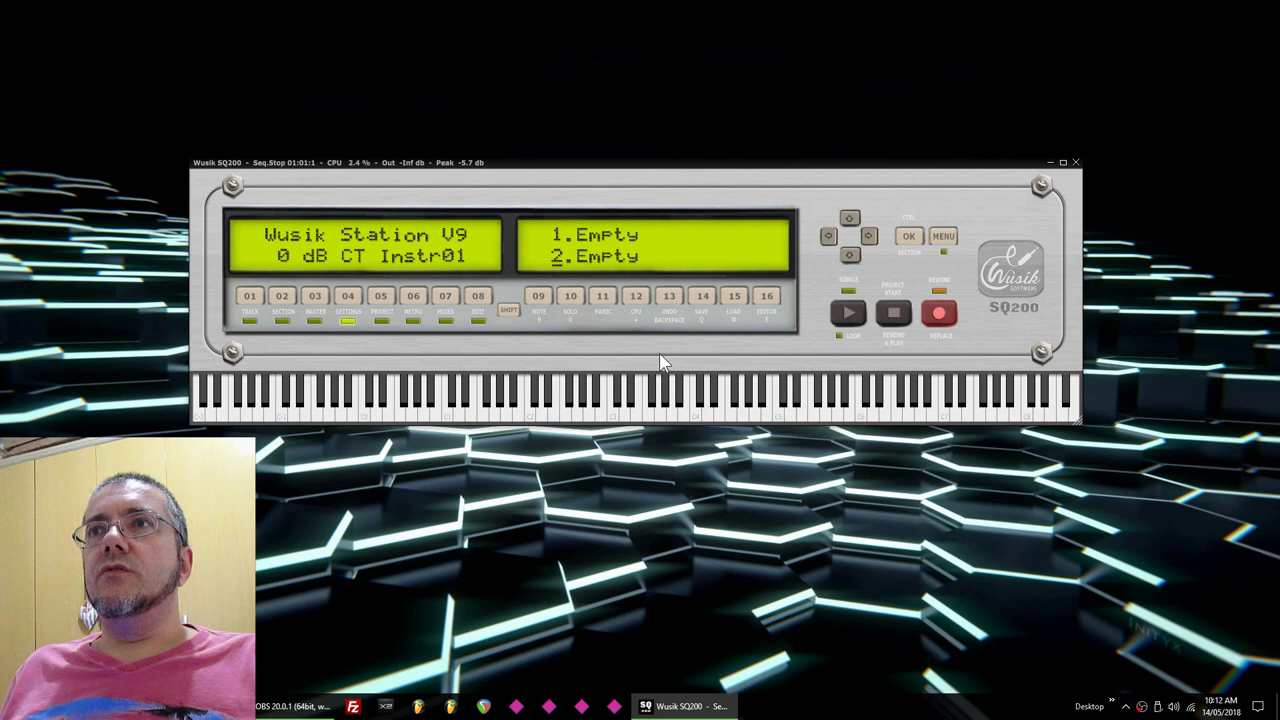
pyautogui.press('Down')
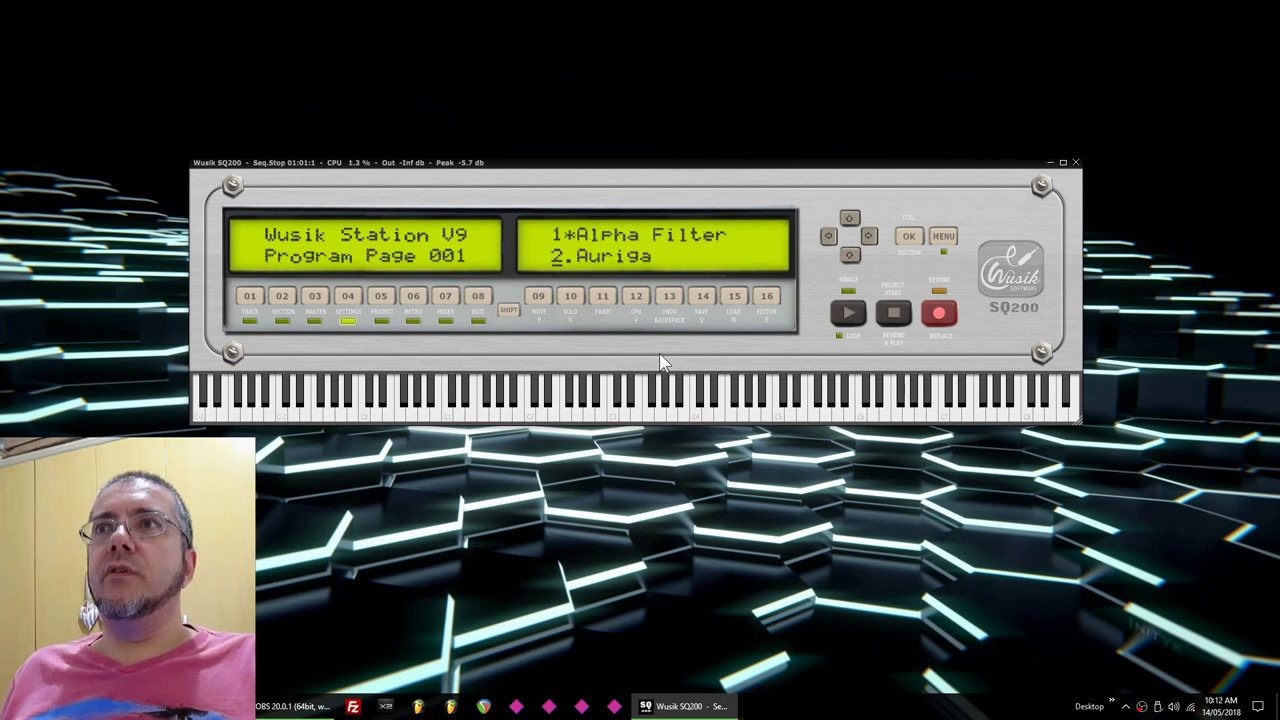
# Leaf through the Wusik Station program pages up to page 008 and return to page 001.
pyautogui.press('Down')
pyautogui.press('Down')
pyautogui.press('Down')
pyautogui.press('Down')
pyautogui.press('Down')
pyautogui.press('Down')
pyautogui.press('Down')
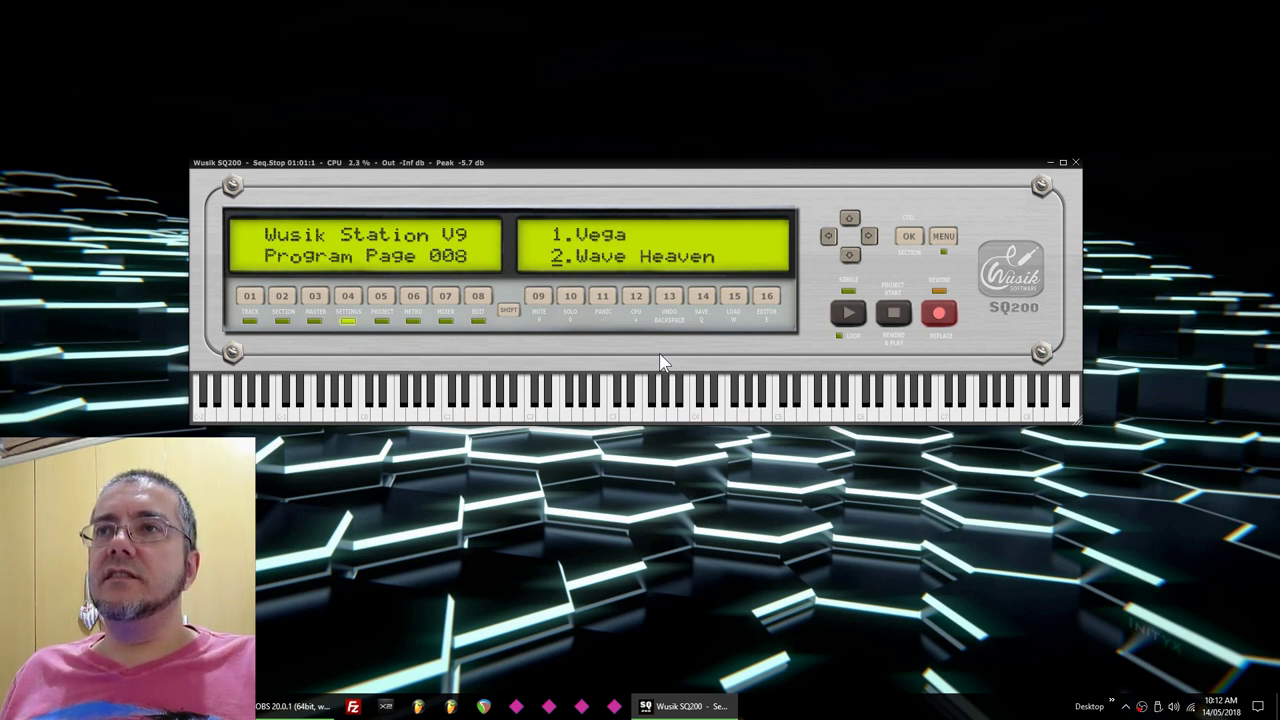
pyautogui.press('Left')
pyautogui.press('Left')
pyautogui.press('Left')
pyautogui.press('Left')
pyautogui.press('Left')
pyautogui.press('Left')
pyautogui.press('Left')
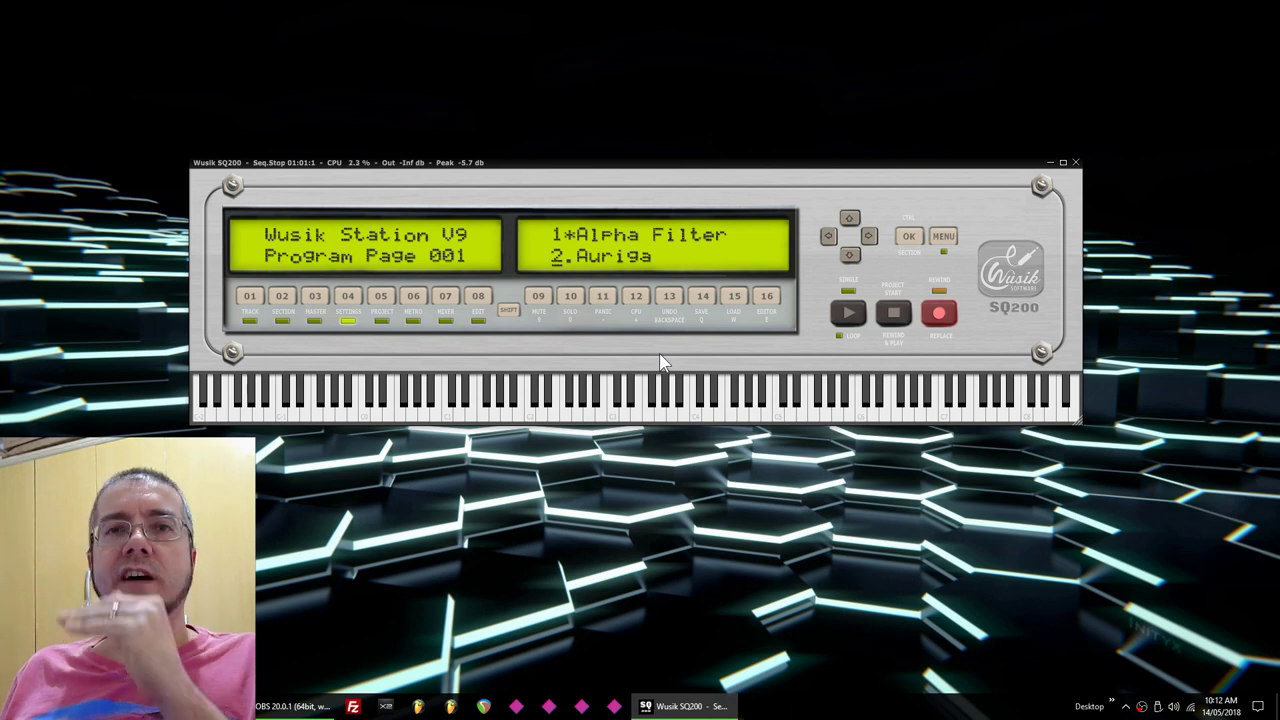
pyautogui.press('Right')
pyautogui.press('Right')
pyautogui.press('Right')
pyautogui.press('Right')
pyautogui.press('Right')
pyautogui.press('Right')
pyautogui.press('Right')
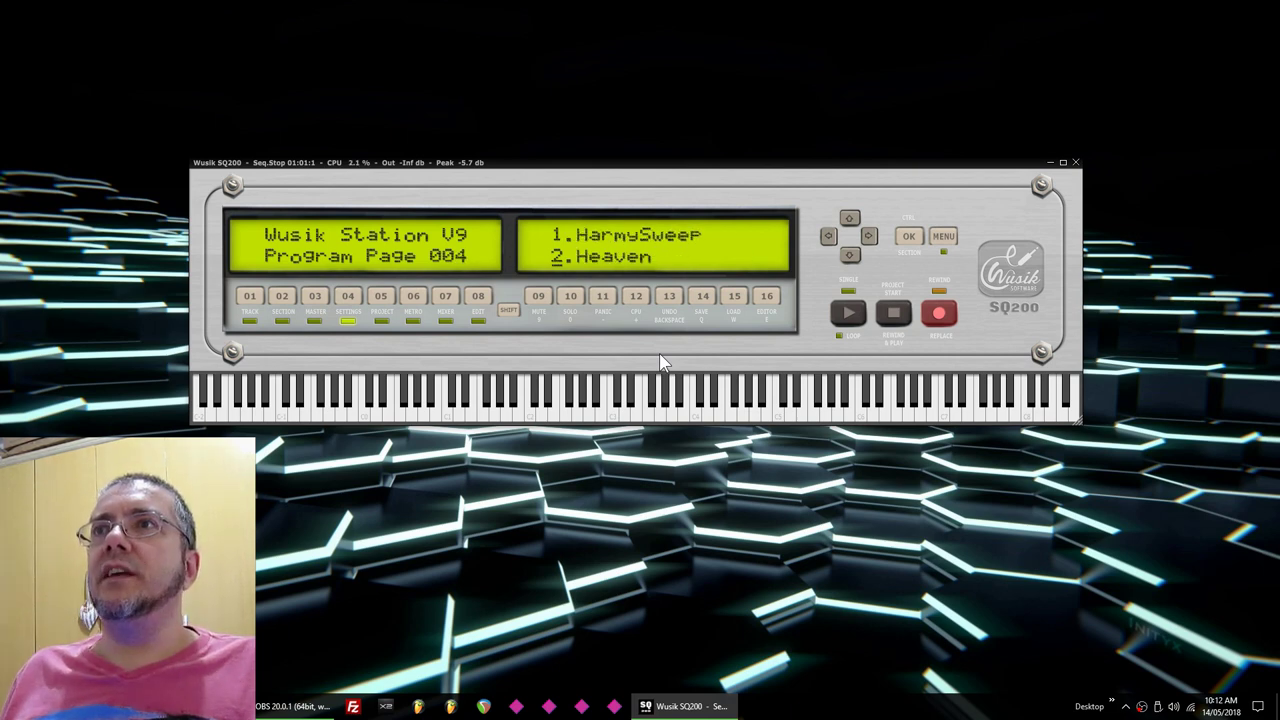
pyautogui.press('Left')
pyautogui.press('Left')
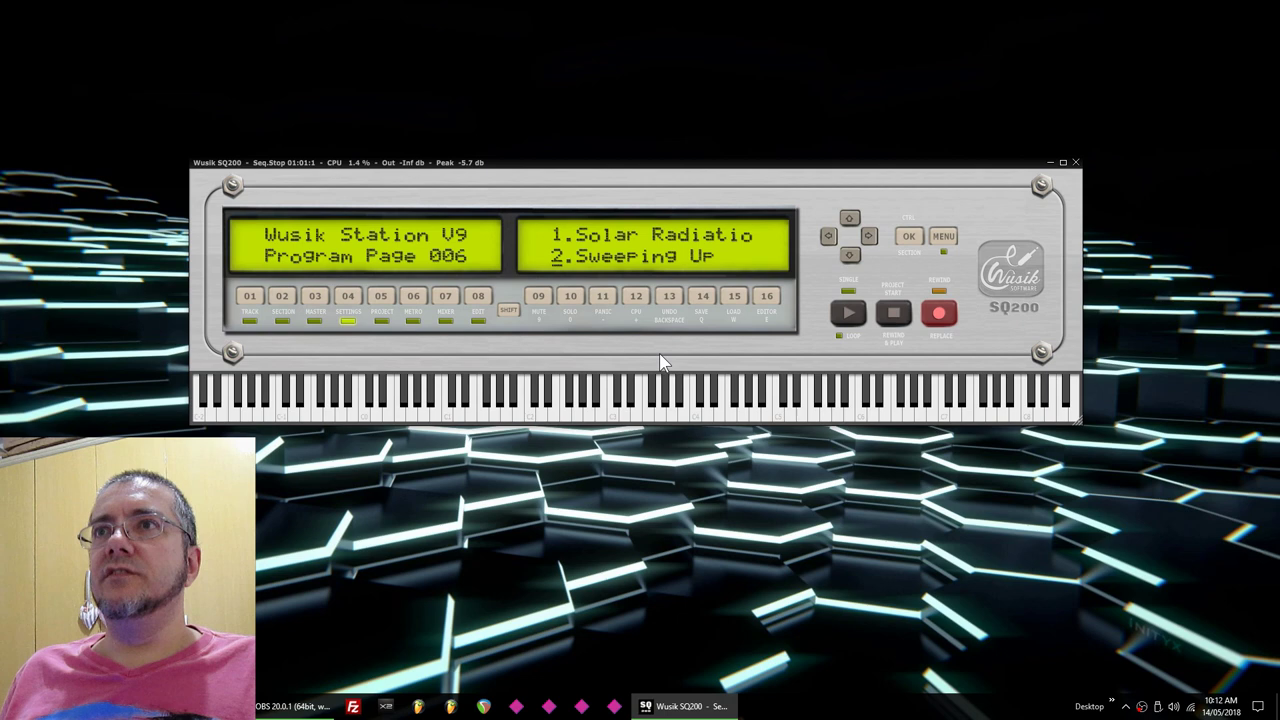
pyautogui.press('Left')
pyautogui.press('Left')
pyautogui.press('Left')
pyautogui.press('Left')
pyautogui.press('Left')
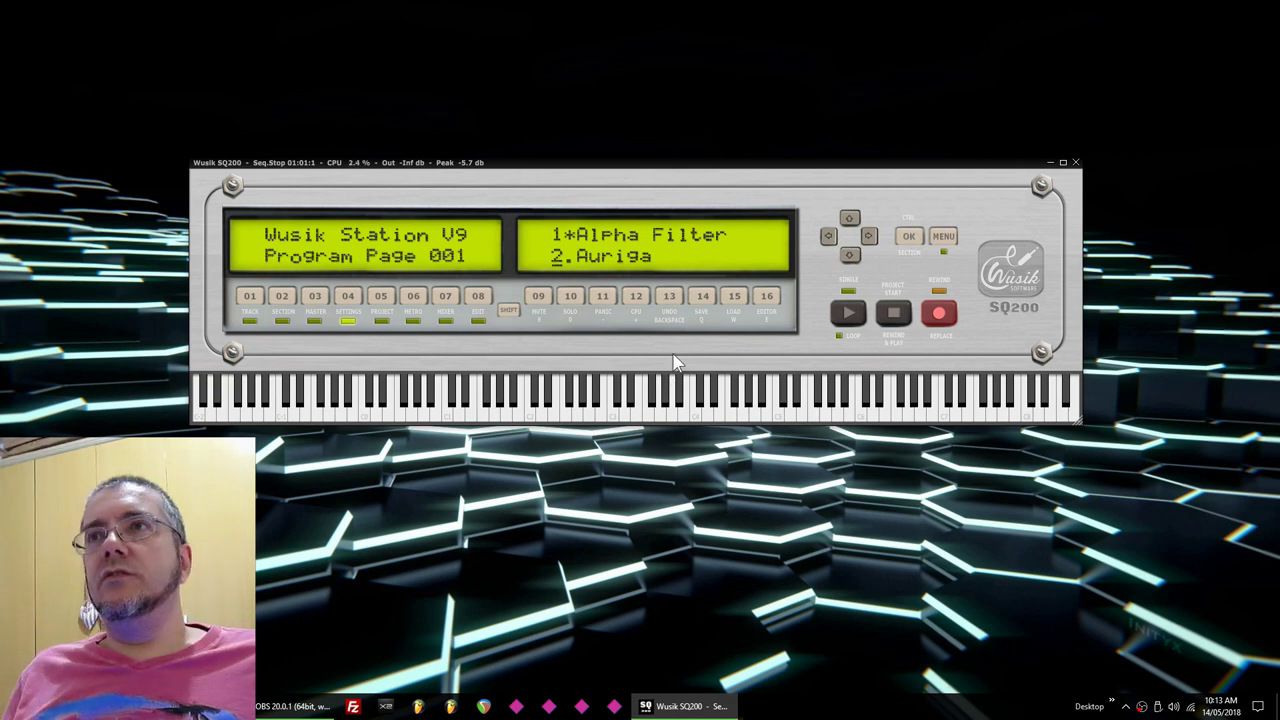
# Audition the Wusik Station programs one after another from Auriga through Cycles, Galatic Plane and Heaven, ending with Polaris selected.
pyautogui.press('Up')
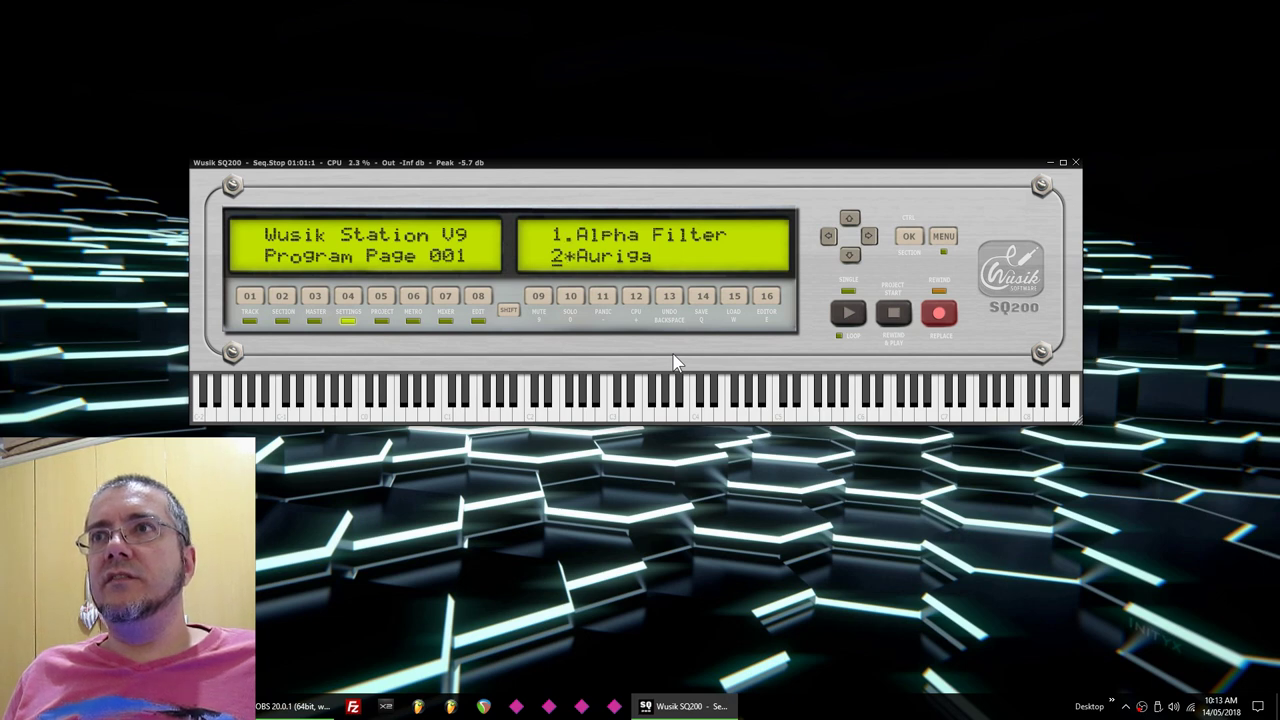
pyautogui.press('Up')
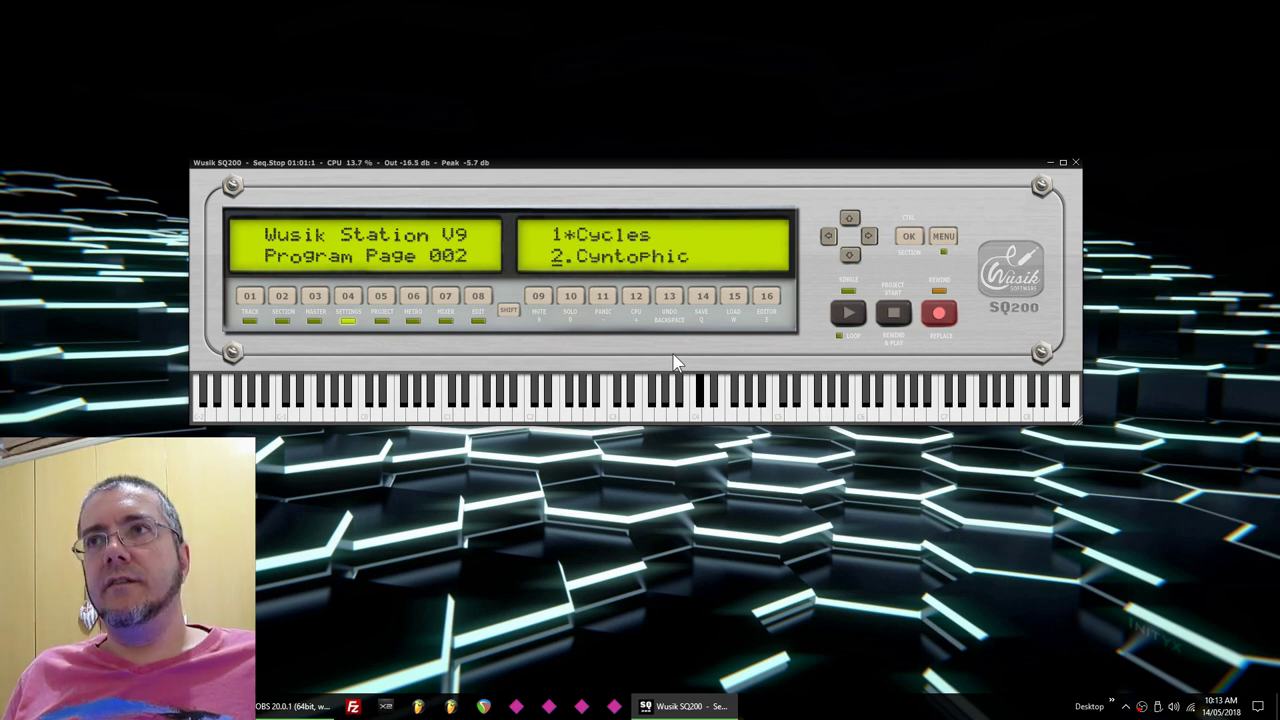
pyautogui.press('Down')
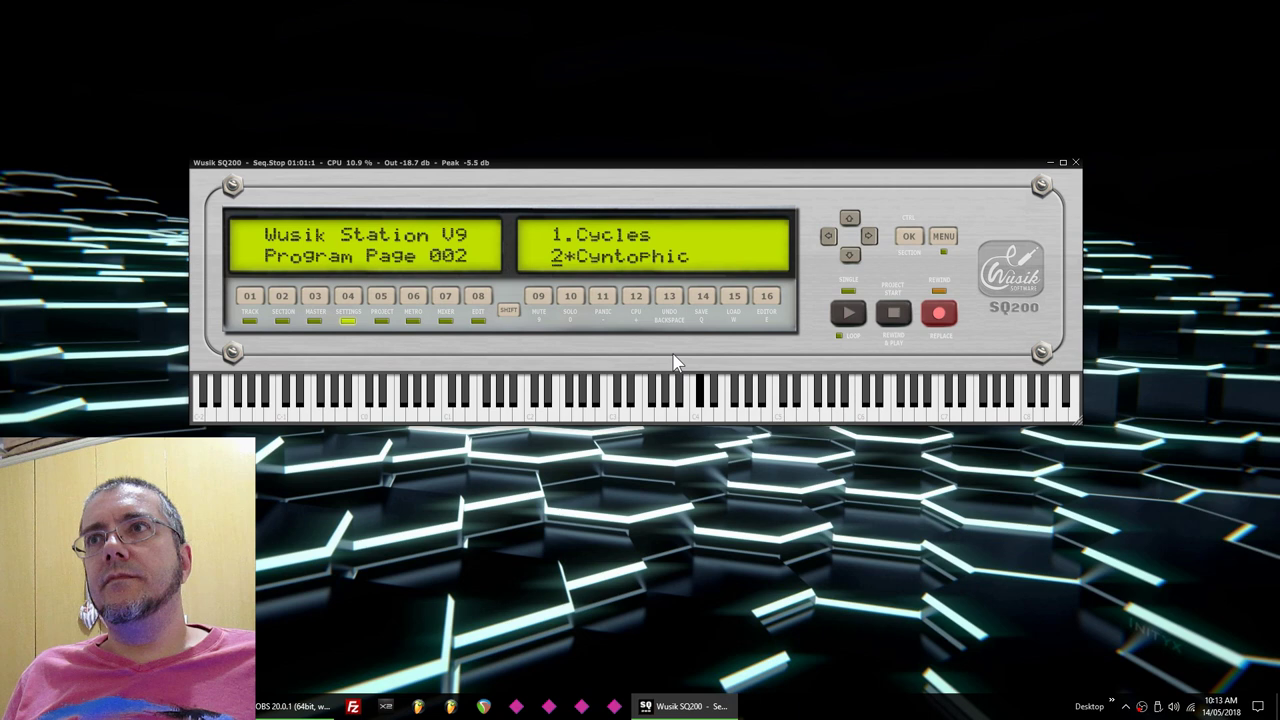
pyautogui.press('Right')
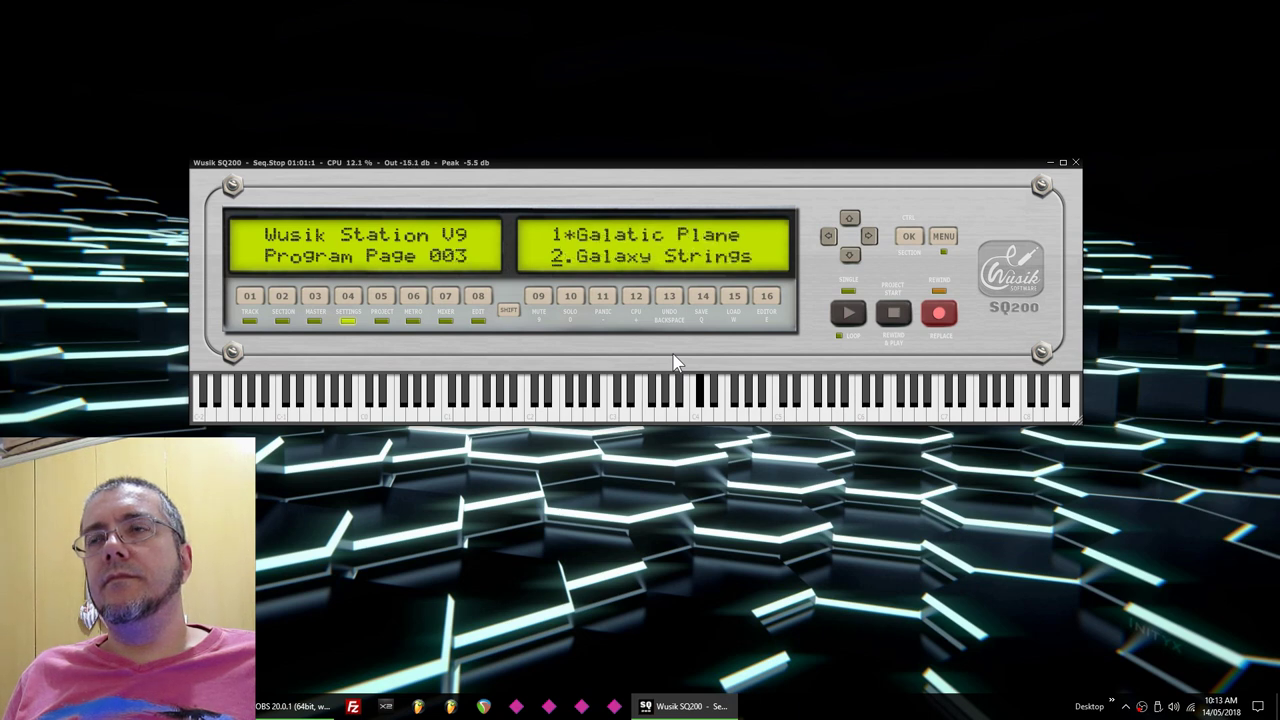
pyautogui.press('Down')
pyautogui.press('Right')
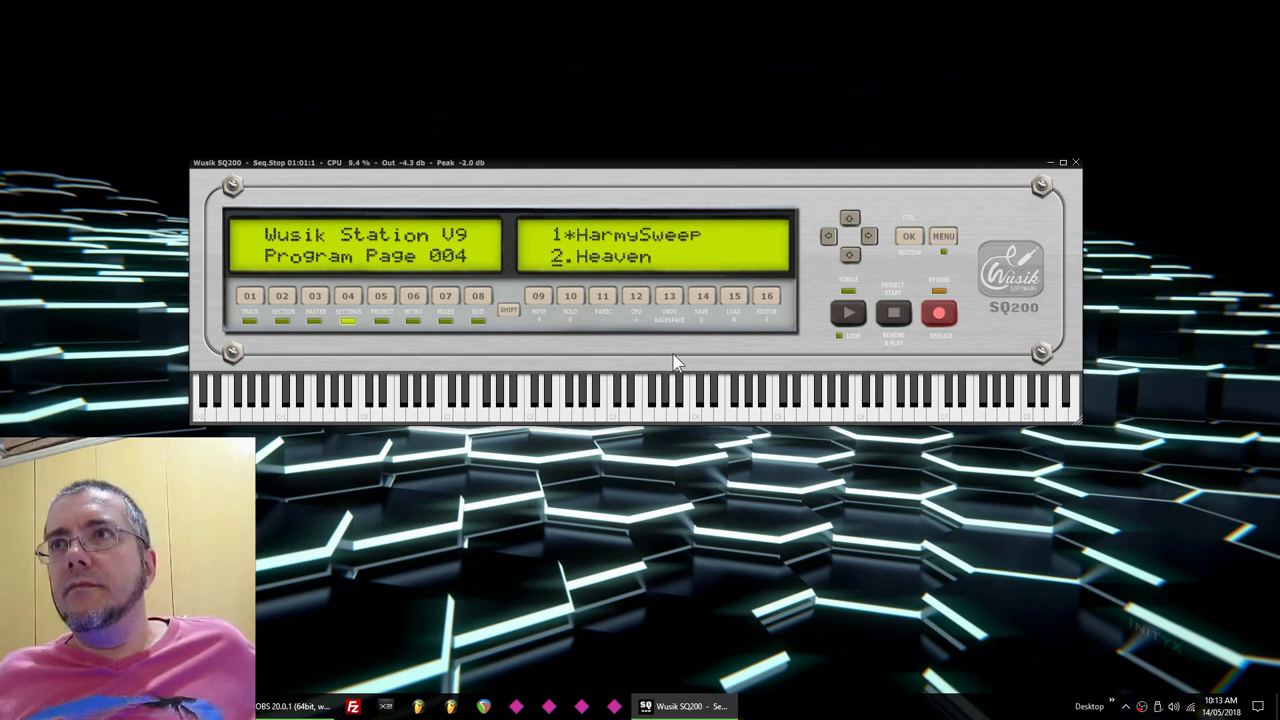
pyautogui.press('Down')
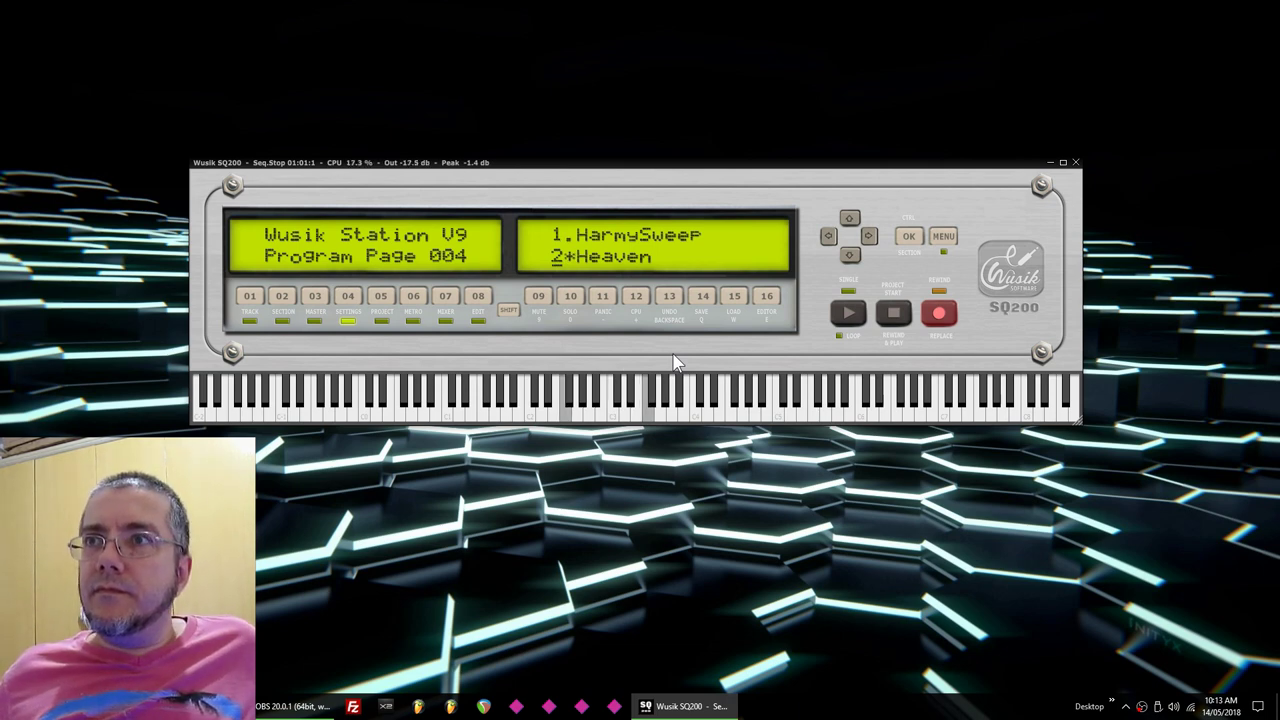
pyautogui.press('Down')
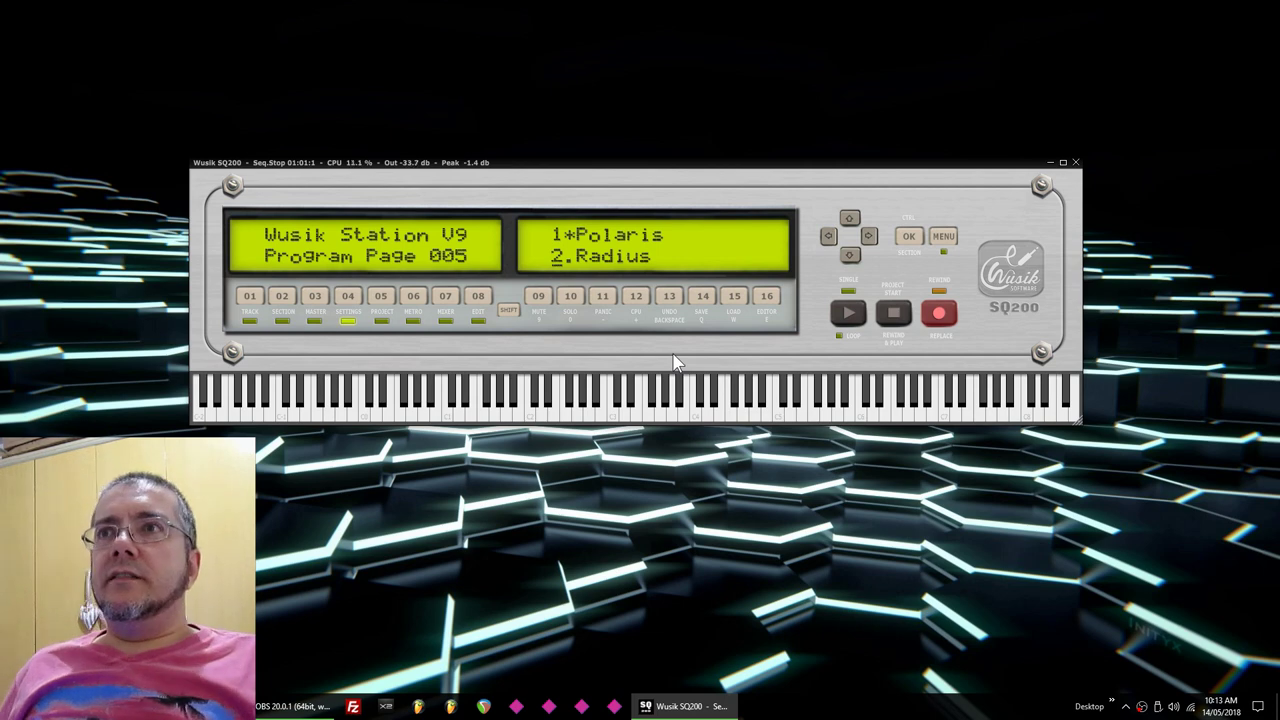
# Open the Wusik Station instrument's limiter and EQ settings page.
pyautogui.press('Right')
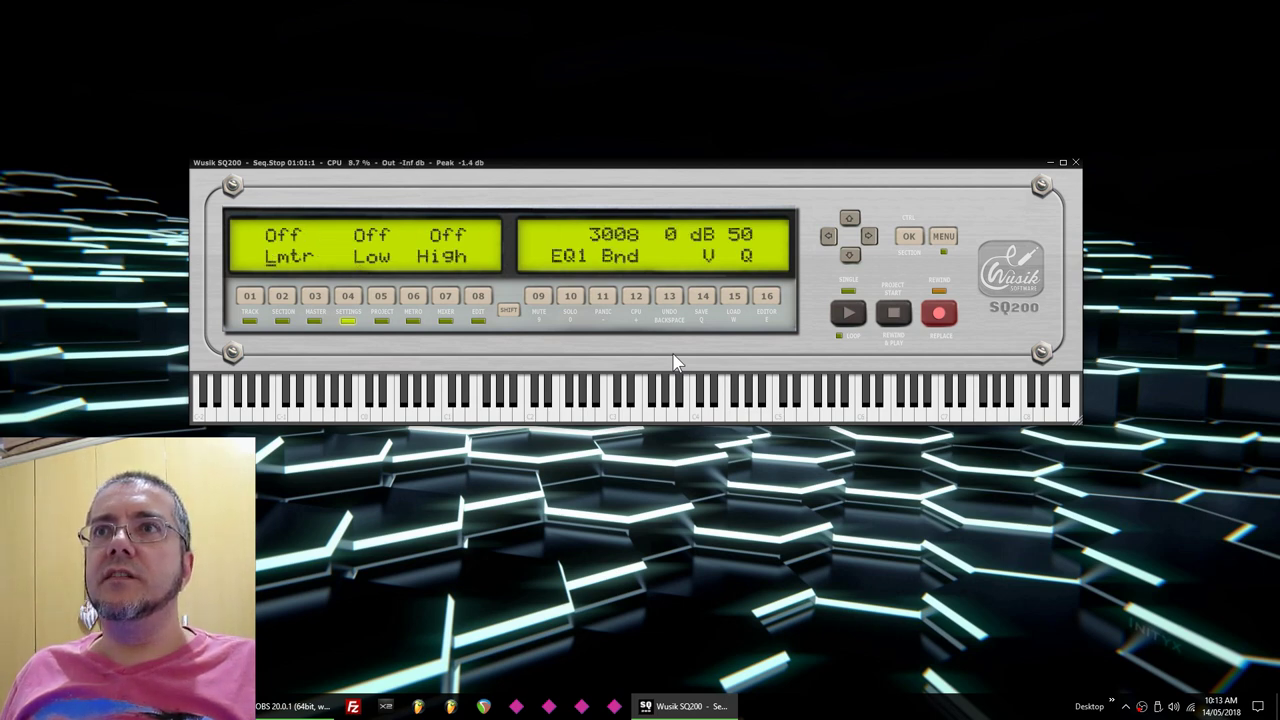
# Step through the limiter and EQ fields, raising the EQ band selection to EQ6 and returning it to EQ1.
pyautogui.press('Right')
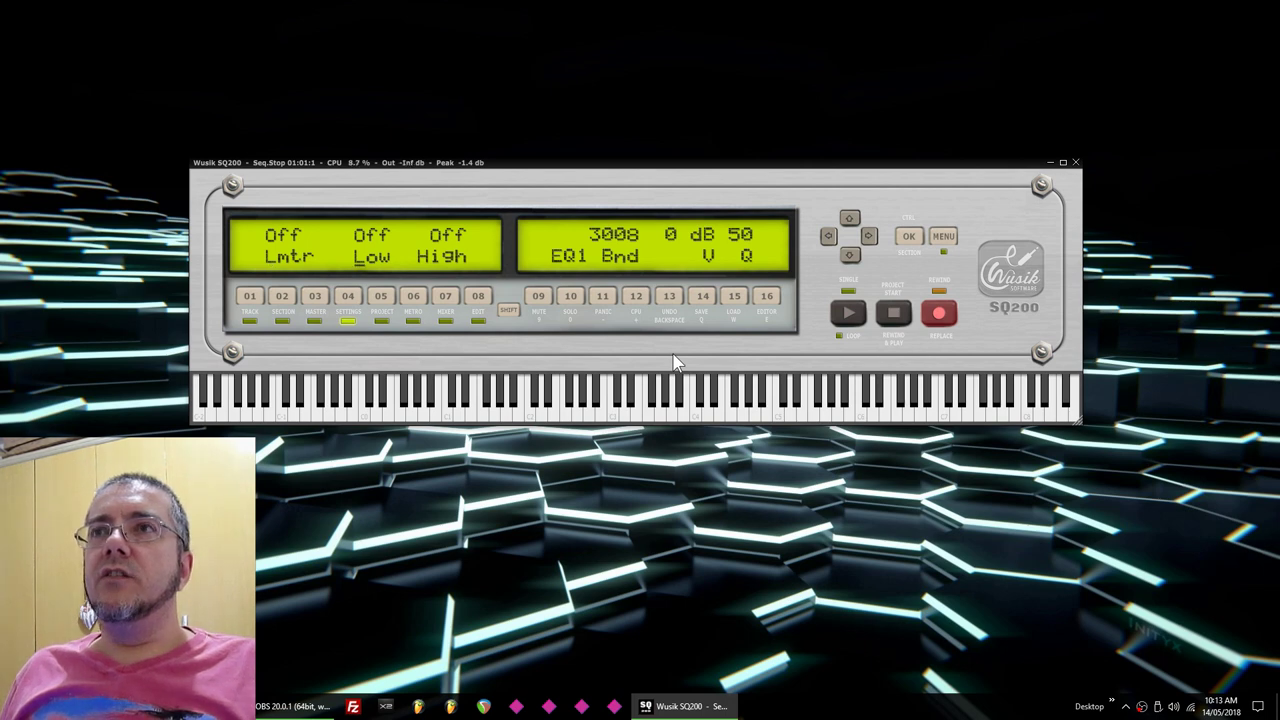
pyautogui.press('Right')
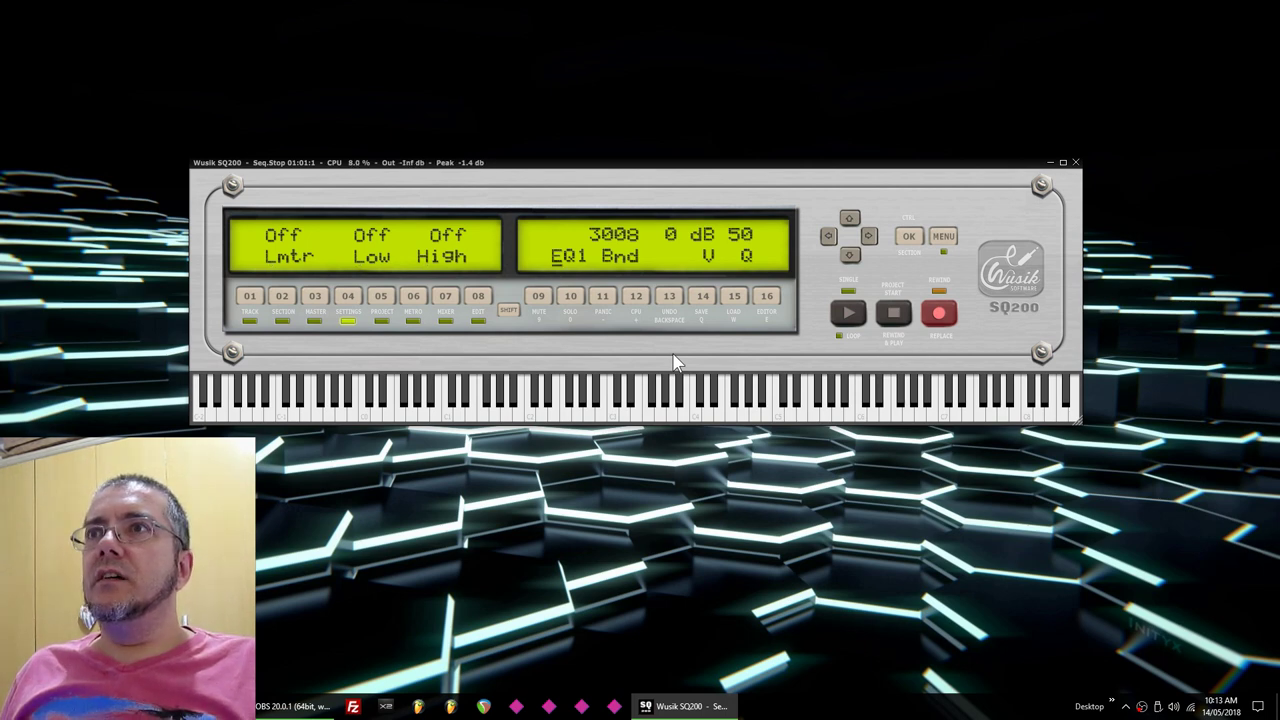
pyautogui.press('Up')
pyautogui.press('Up')
pyautogui.press('Up')
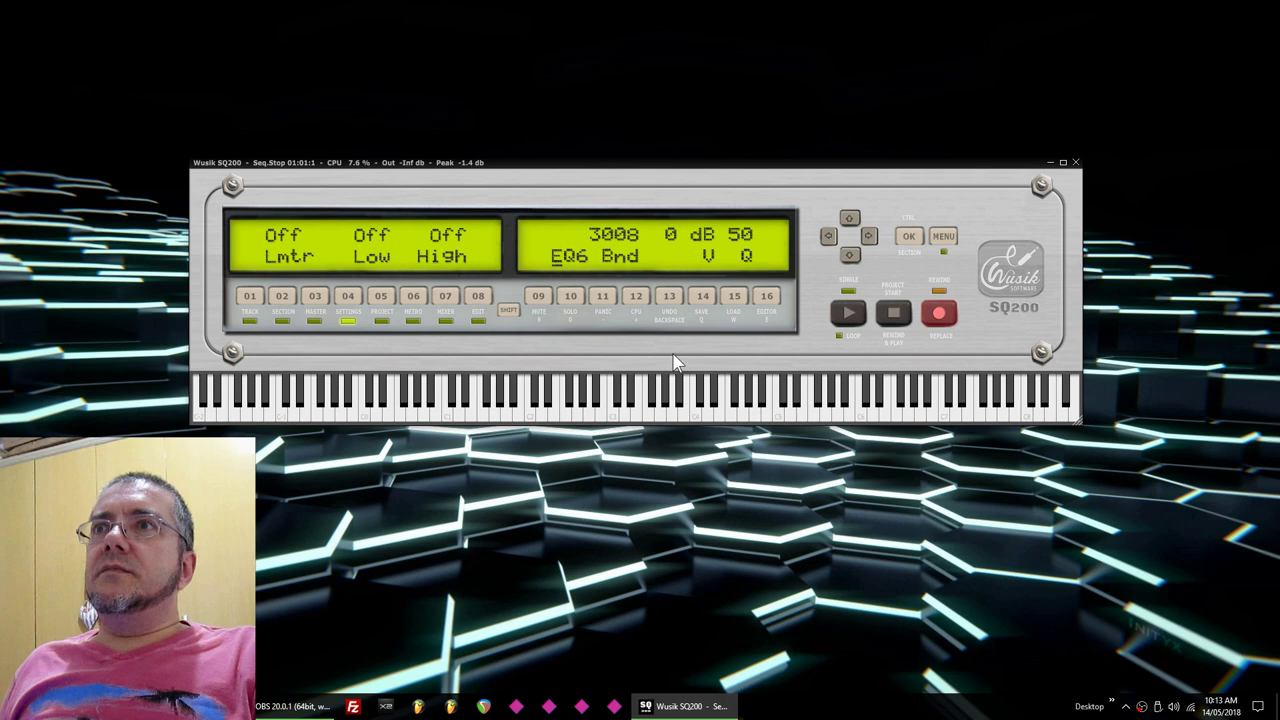
pyautogui.press('Down')
pyautogui.press('Down')
pyautogui.press('Down')
pyautogui.press('Down')
pyautogui.press('Down')
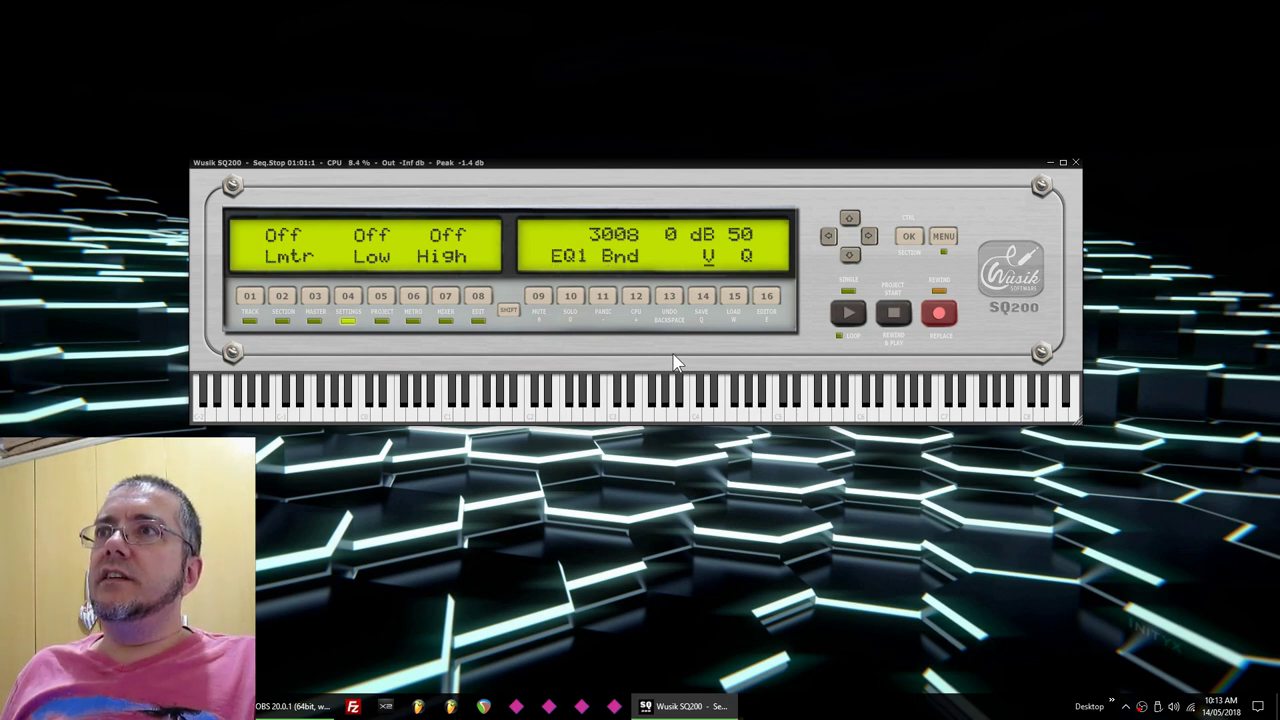
# Cycle the track's output from Main through the buses and numbered outputs up to 16, and return it to Main.
pyautogui.press('Right')
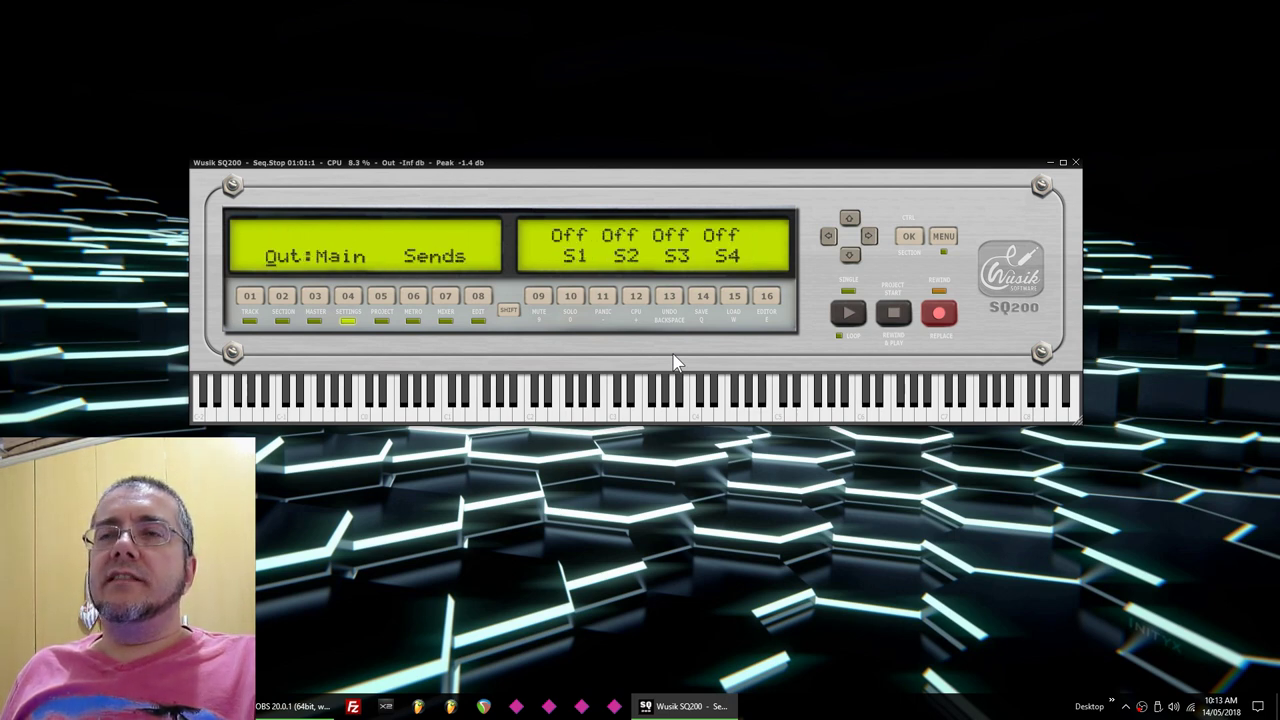
pyautogui.press('Up')
pyautogui.press('Up')
pyautogui.press('Up')
pyautogui.press('Up')
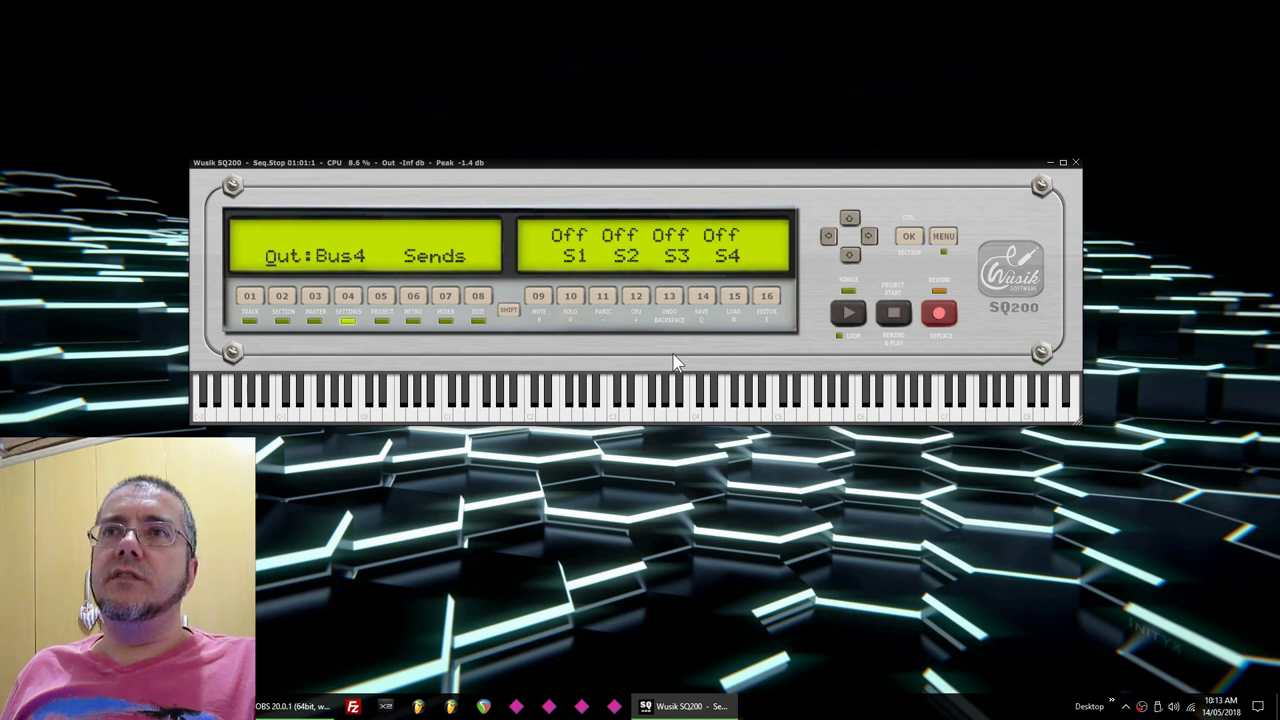
pyautogui.press('Up')
pyautogui.press('Up')
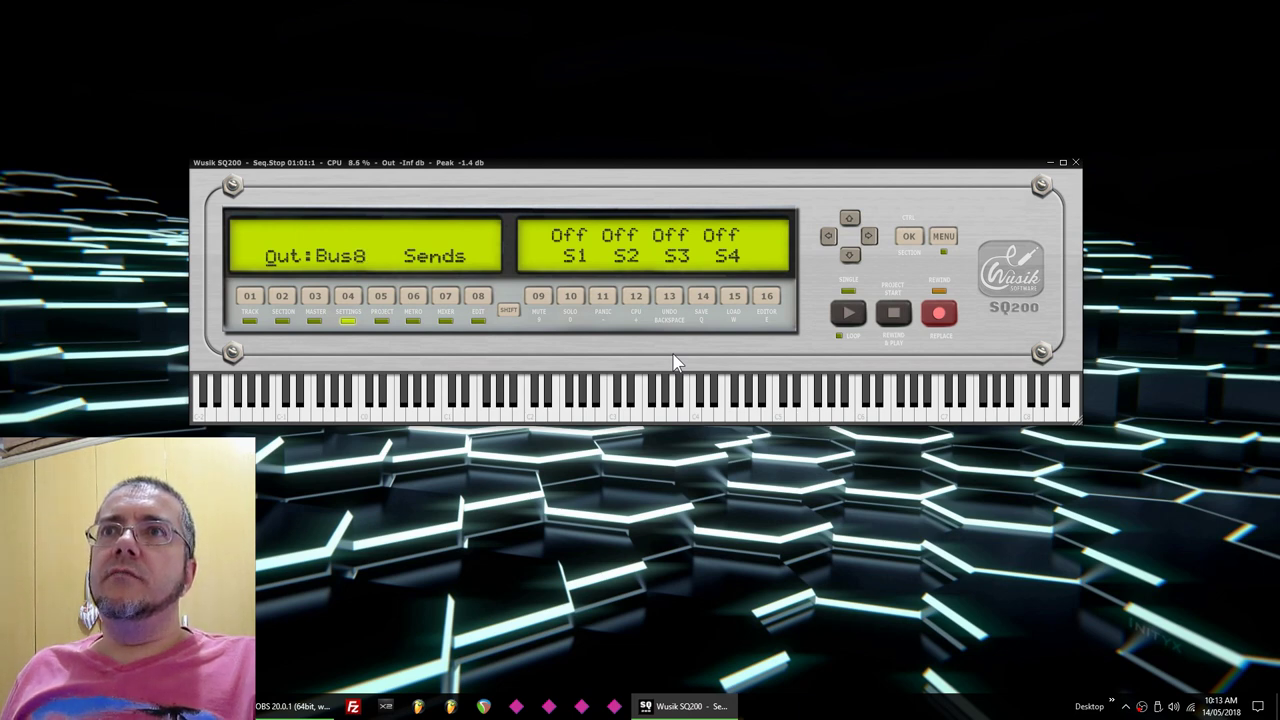
pyautogui.press('Up')
pyautogui.press('Up')
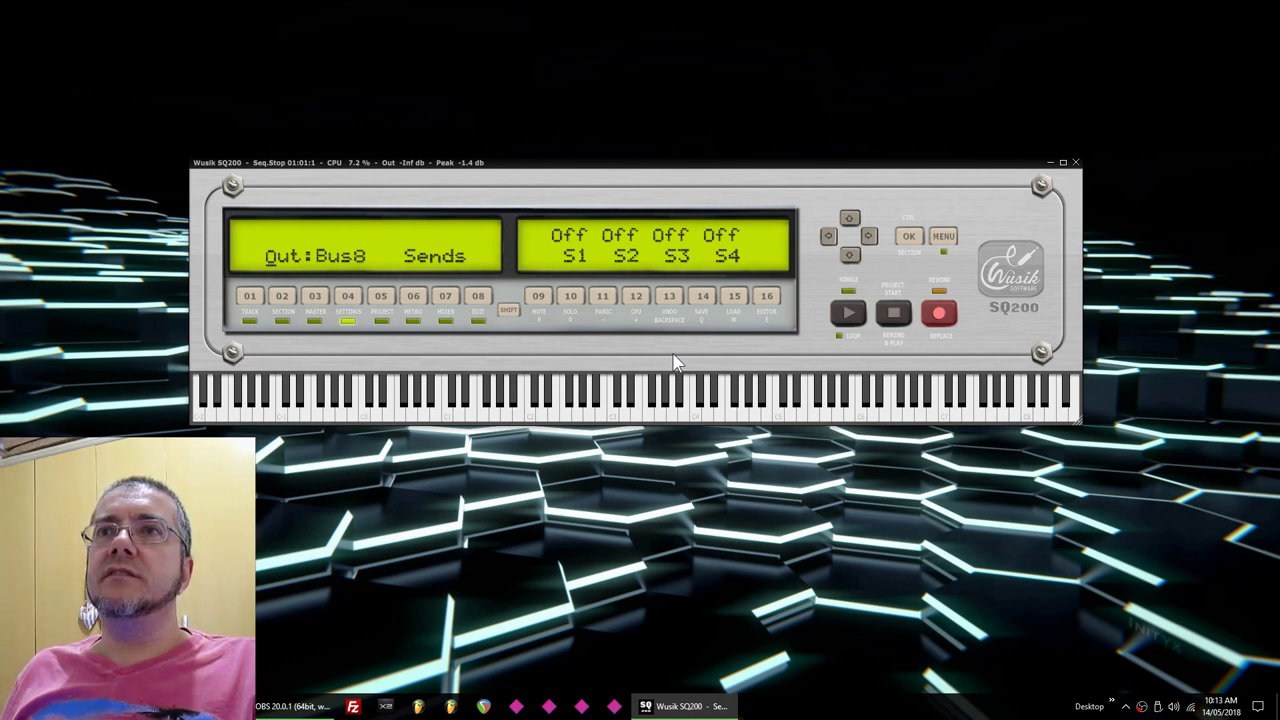
pyautogui.press('Up')
pyautogui.press('Up')
pyautogui.press('Up')
pyautogui.press('Up')
pyautogui.press('Up')
pyautogui.press('Up')
pyautogui.press('Up')
pyautogui.press('Up')
pyautogui.press('Up')
pyautogui.press('Up')
pyautogui.press('Up')
pyautogui.press('Up')
pyautogui.press('Up')
pyautogui.press('Up')
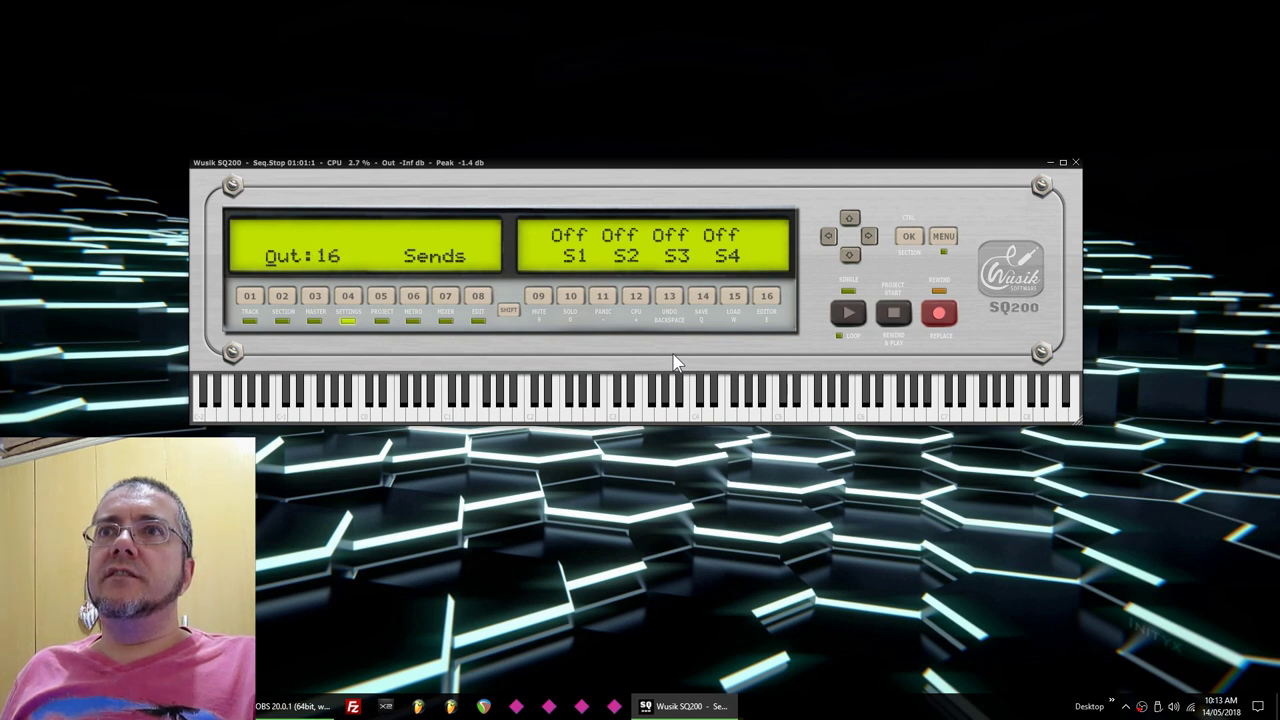
pyautogui.press('Down')
pyautogui.press('Down')
pyautogui.press('Down')
pyautogui.press('Down')
pyautogui.press('Down')
pyautogui.press('Down')
pyautogui.press('Down')
pyautogui.press('Down')
pyautogui.press('Down')
pyautogui.press('Down')
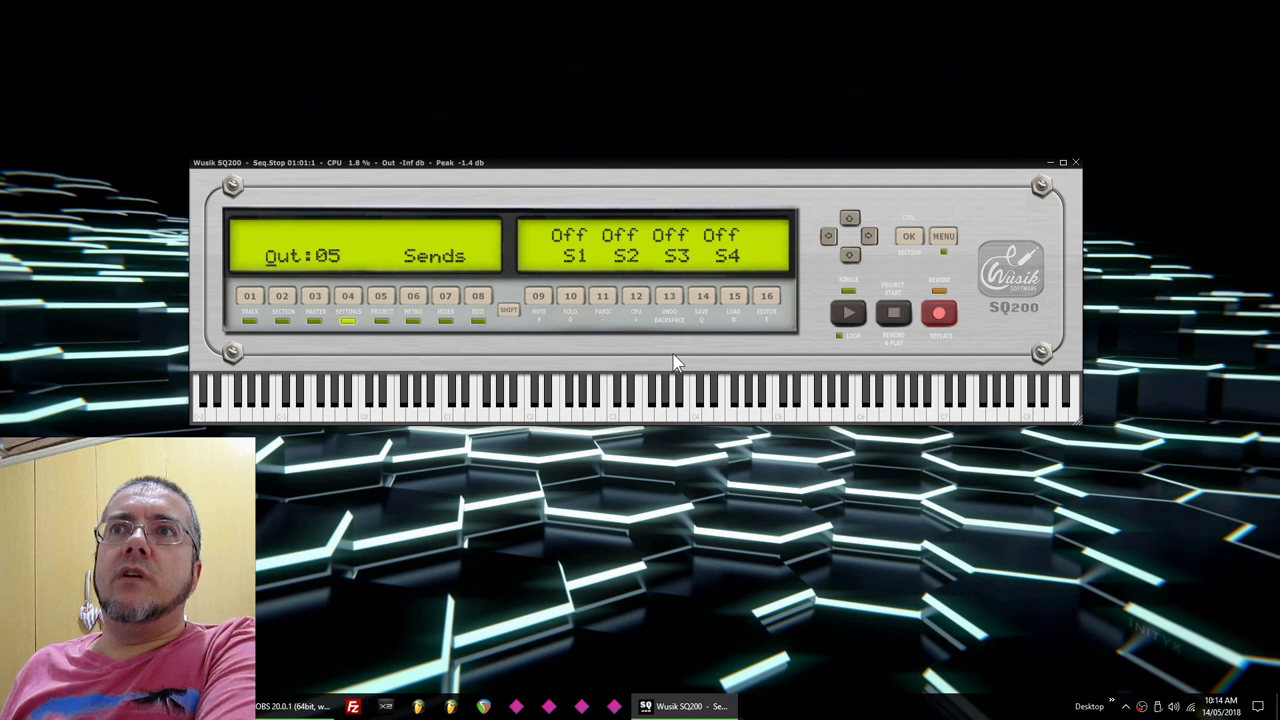
pyautogui.press('Down')
pyautogui.press('Down')
pyautogui.press('Down')
pyautogui.press('Down')
pyautogui.press('Down')
pyautogui.press('Down')
pyautogui.press('Down')
pyautogui.press('Down')
pyautogui.press('Down')
pyautogui.press('Down')
pyautogui.press('Down')
pyautogui.press('Down')
pyautogui.press('Down')
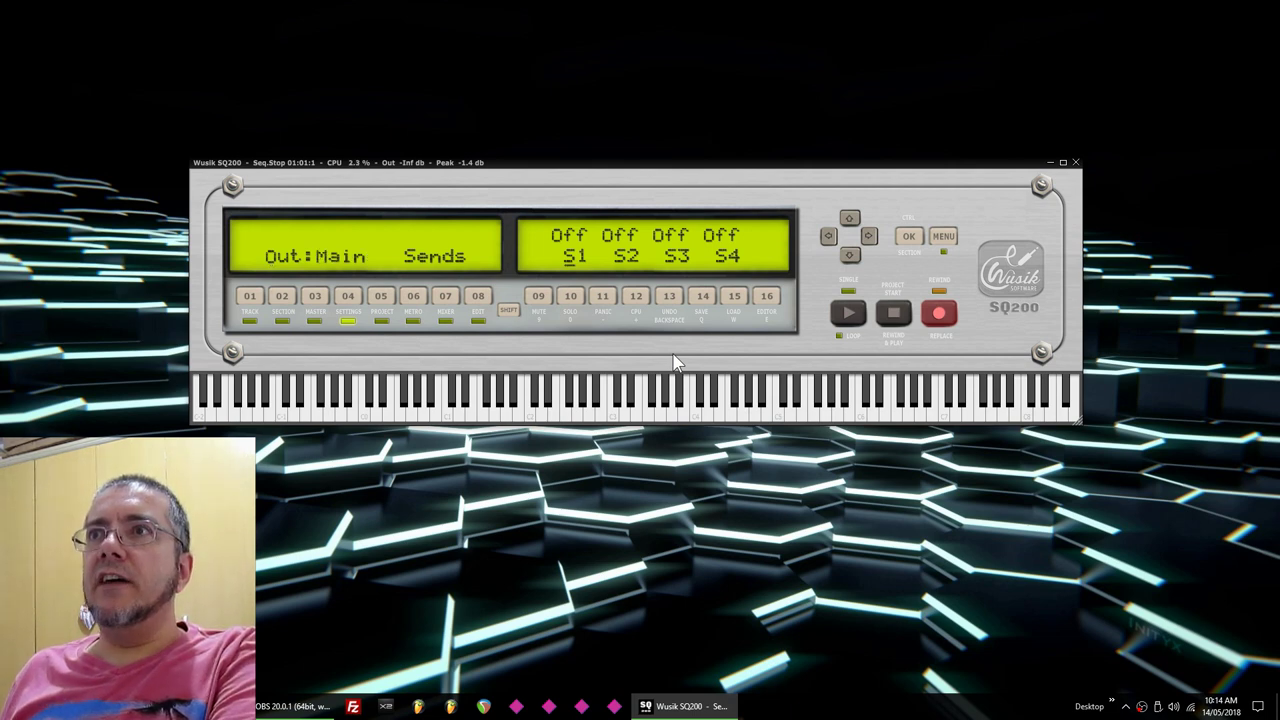
# Raise the S4 send level to 100 and lower it again.
pyautogui.press('Up')
pyautogui.press('Up')
pyautogui.press('Up')
pyautogui.press('Up')
pyautogui.press('Up')
pyautogui.press('Up')
pyautogui.press('Up')
pyautogui.press('Up')
pyautogui.press('Up')
pyautogui.press('Up')
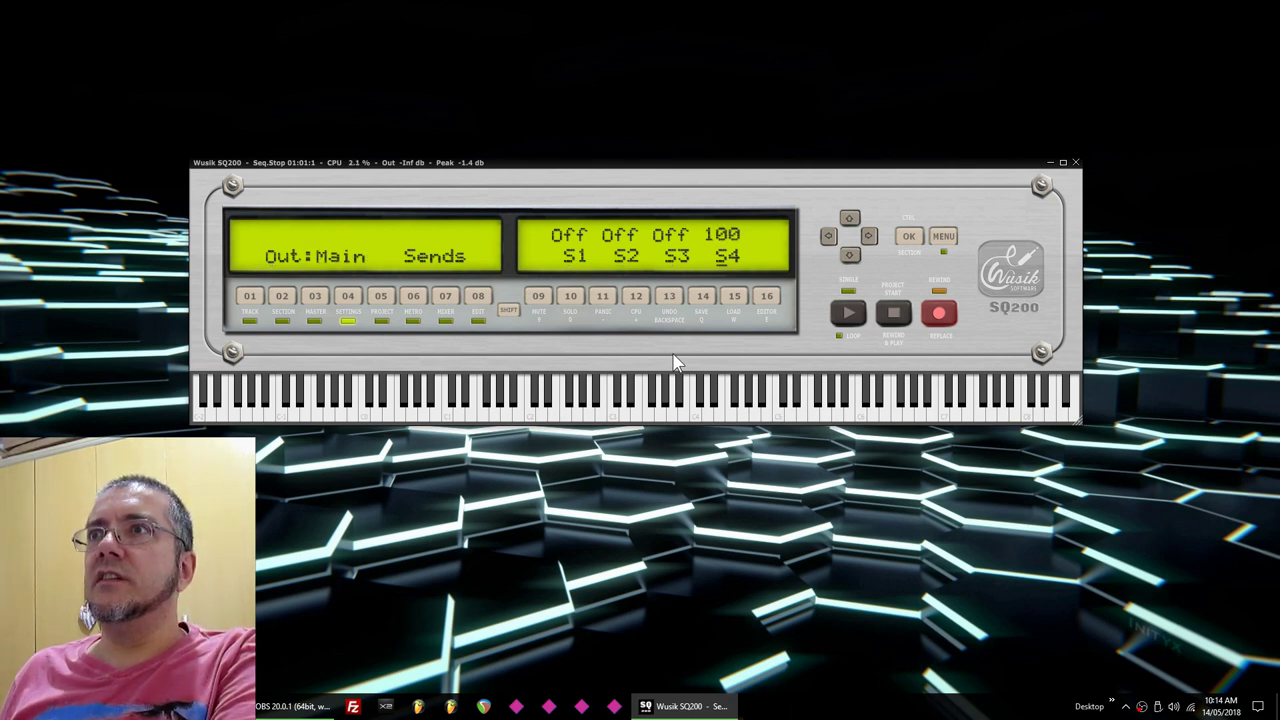
pyautogui.press('Down')
pyautogui.press('Down')
pyautogui.press('Down')
pyautogui.press('Down')
pyautogui.press('Down')
pyautogui.press('Down')
pyautogui.press('Down')
pyautogui.press('Down')
pyautogui.press('Down')
pyautogui.press('Down')
# Page through the side chain and automation settings to reach the compressor settings.
pyautogui.press('Right')
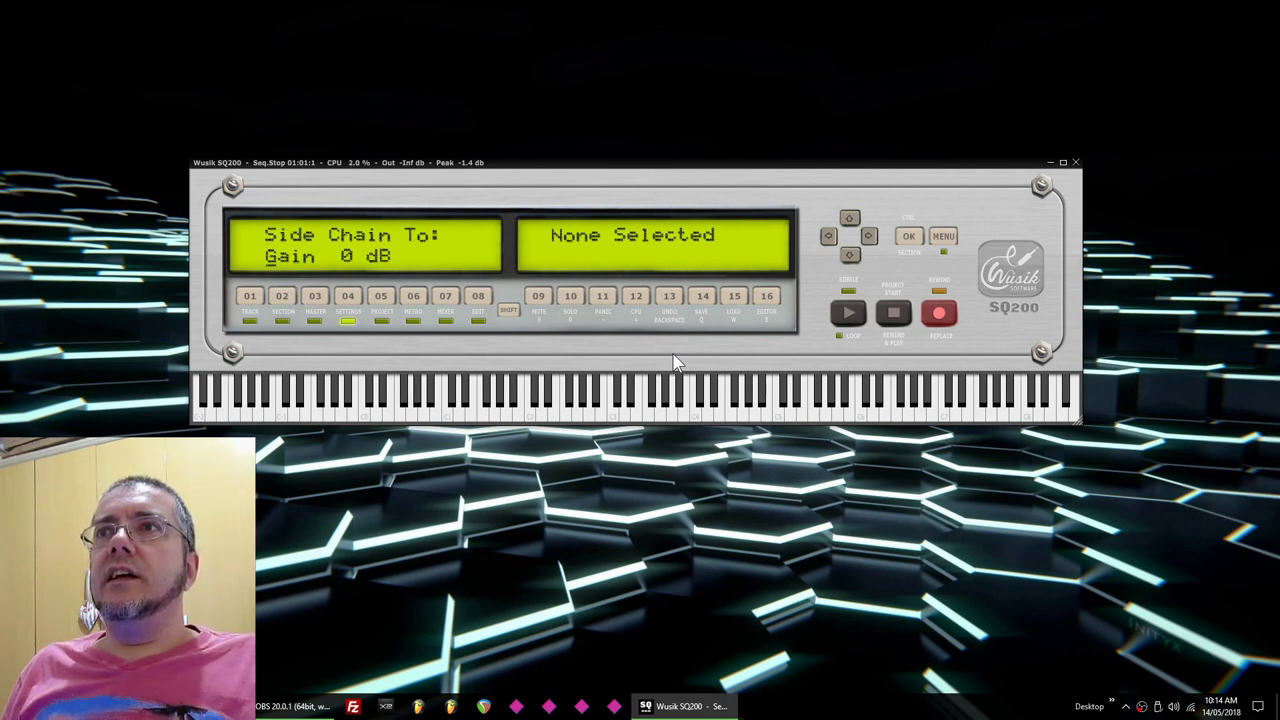
pyautogui.press('Right')
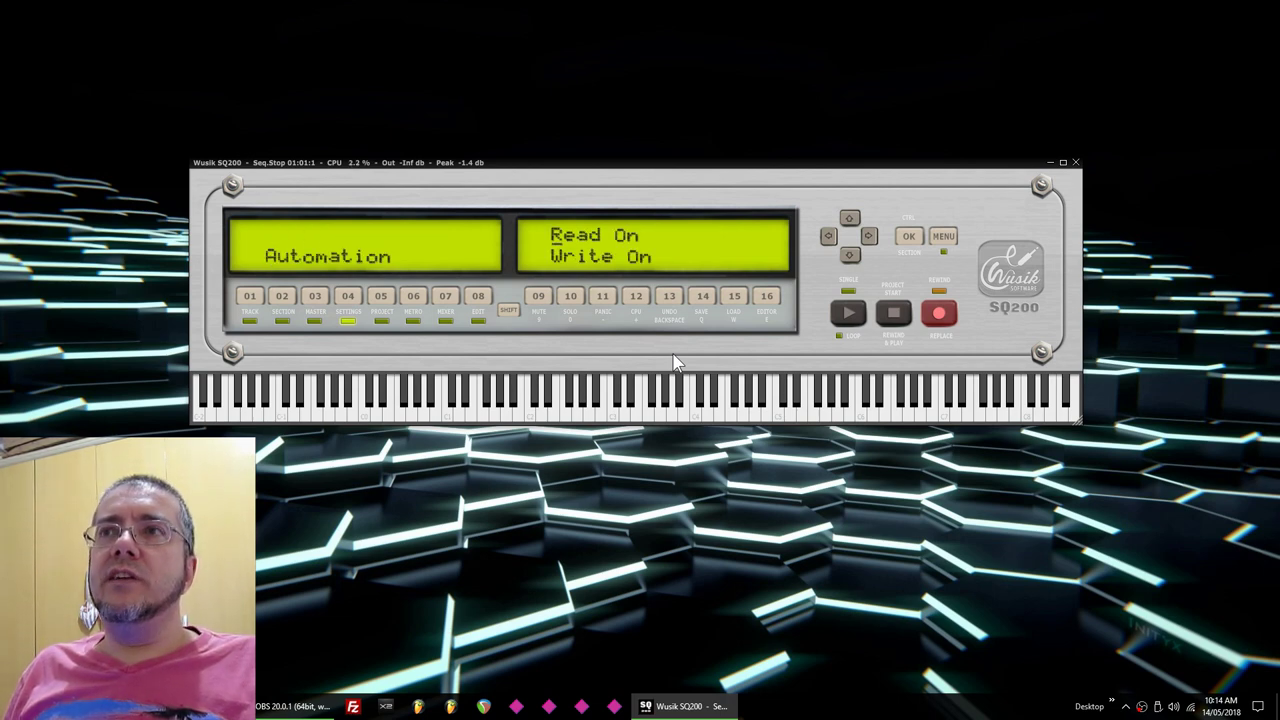
pyautogui.press('Down')
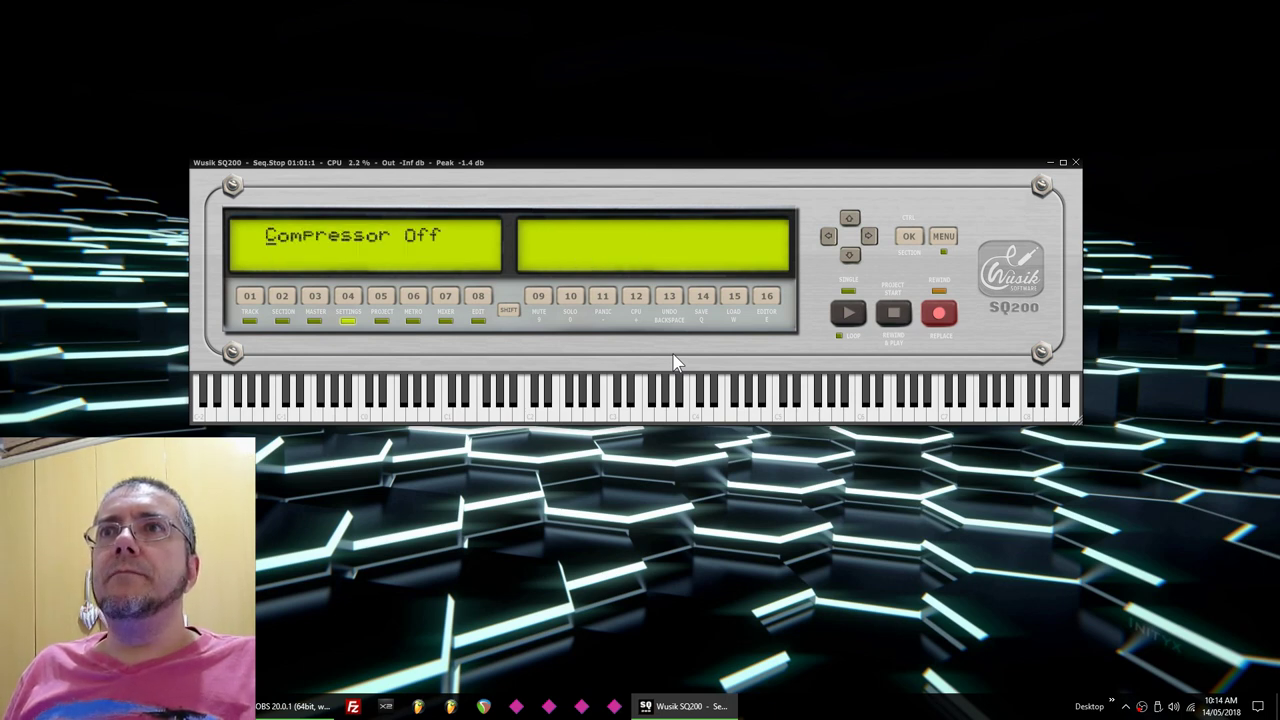
# Turn the track's compressor on, look through its threshold, release and ratio pages, and return to the side chain page.
pyautogui.press('Up')
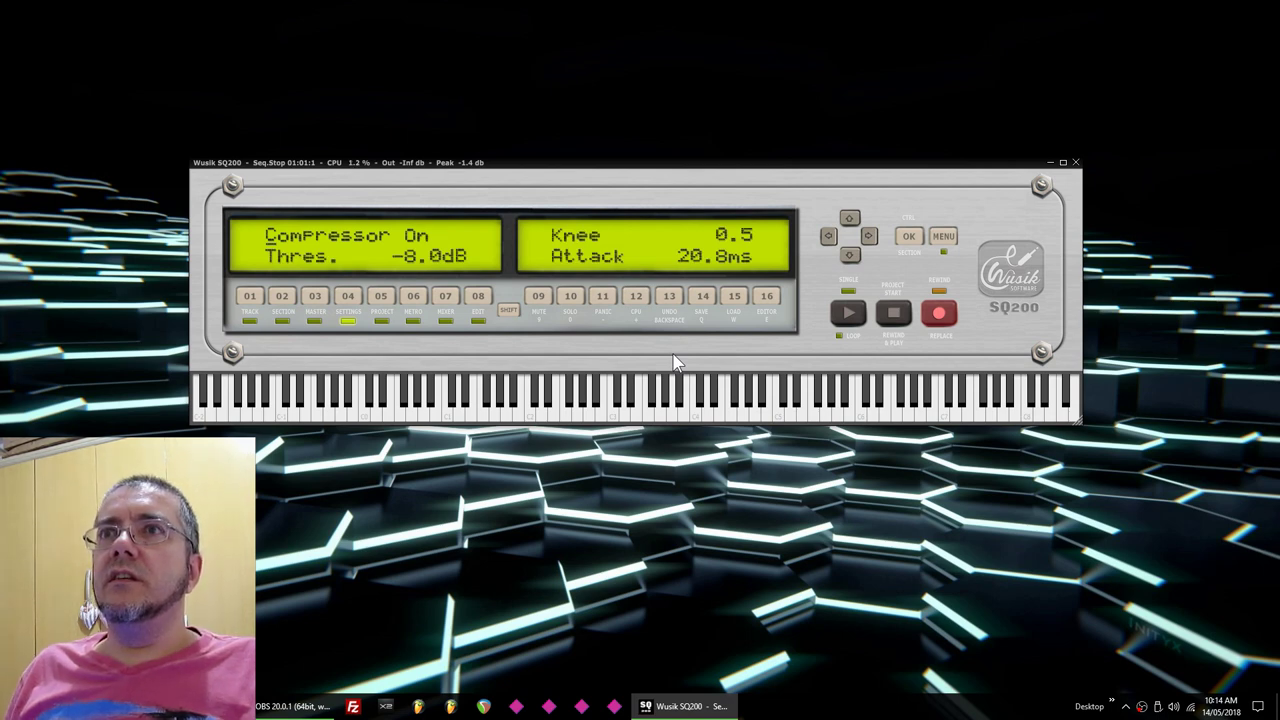
pyautogui.press('Down')
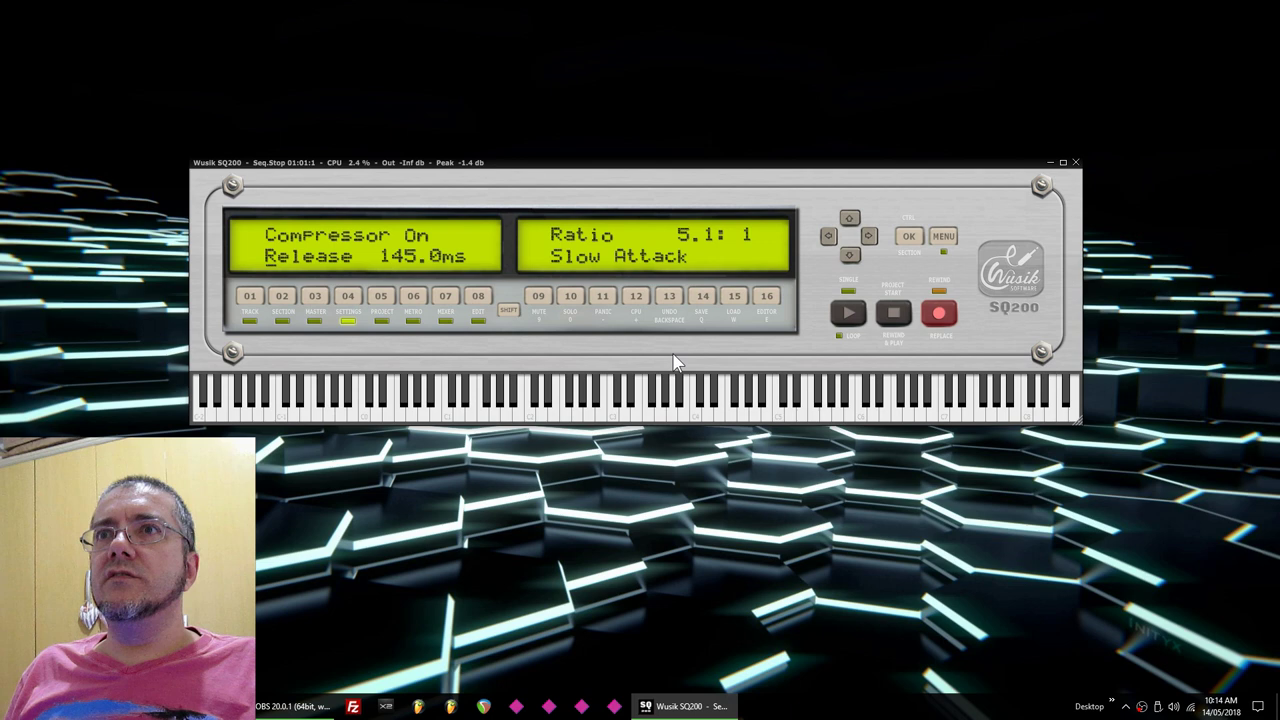
pyautogui.press('Up')
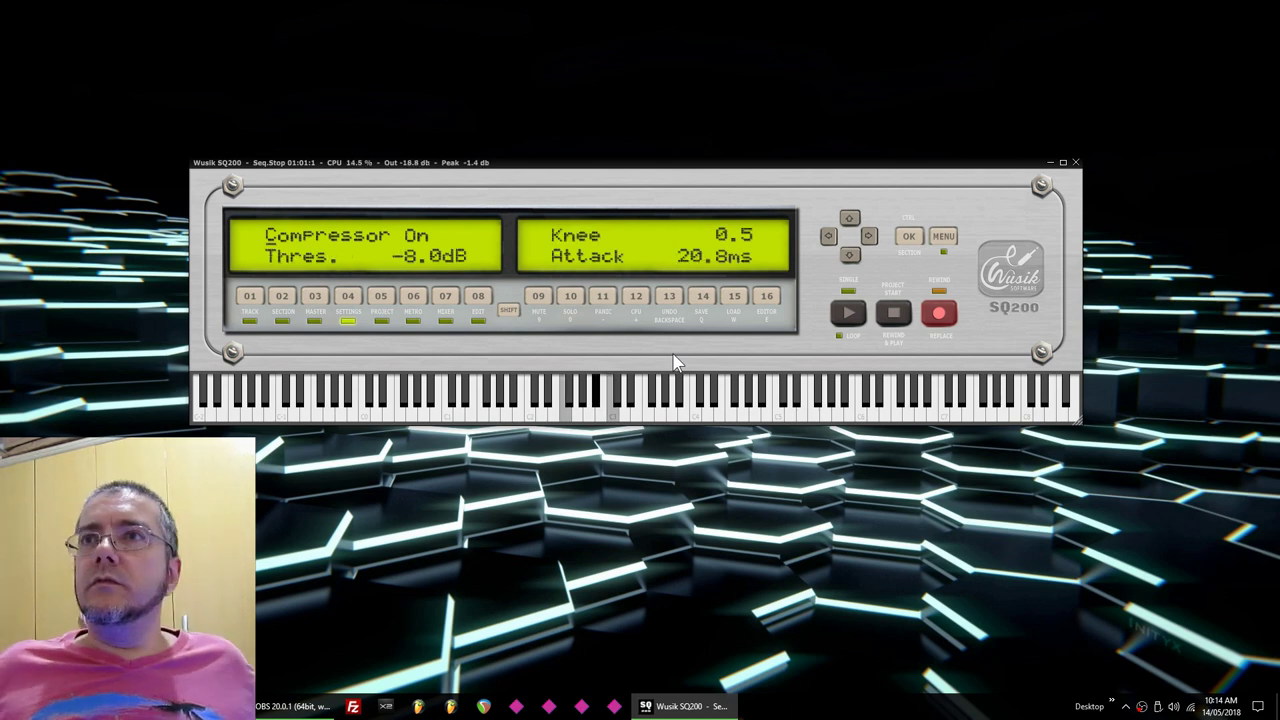
pyautogui.press('Up')
pyautogui.press('Up')
pyautogui.press('Up')
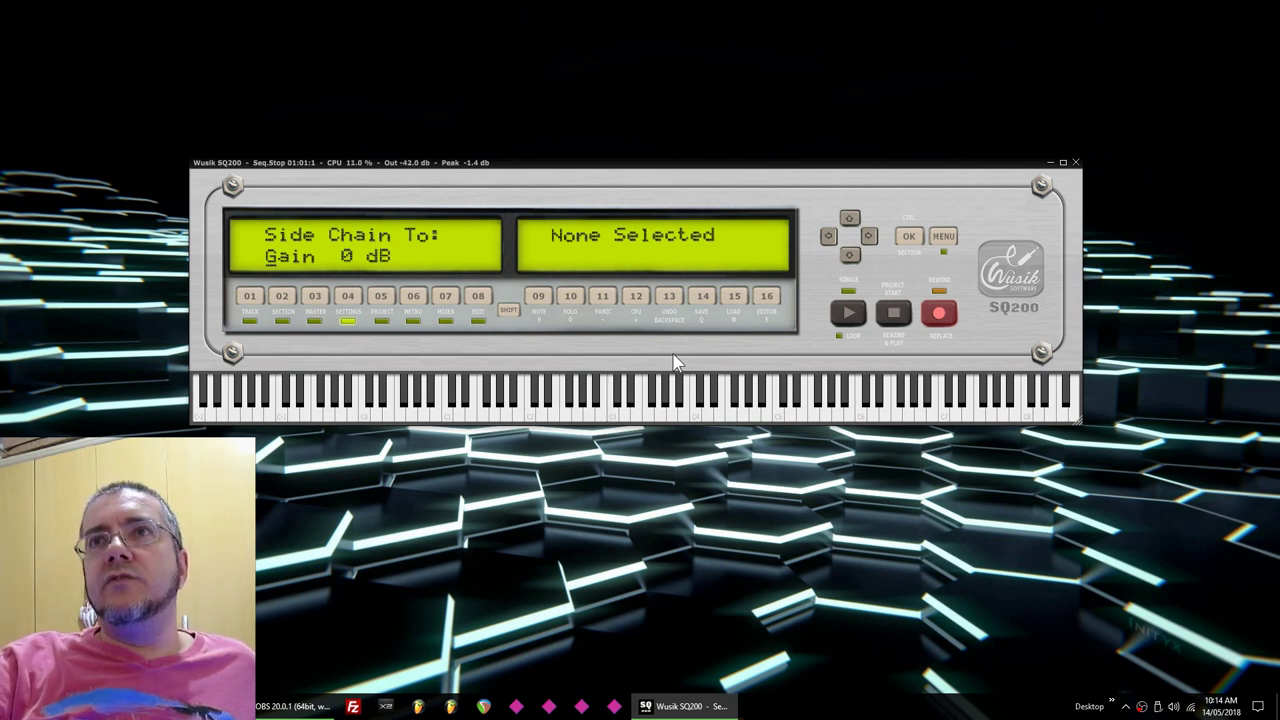
# Go to the Track 1 page, record a passage of chords up to bar 7, and stop recording.
pyautogui.press('1')
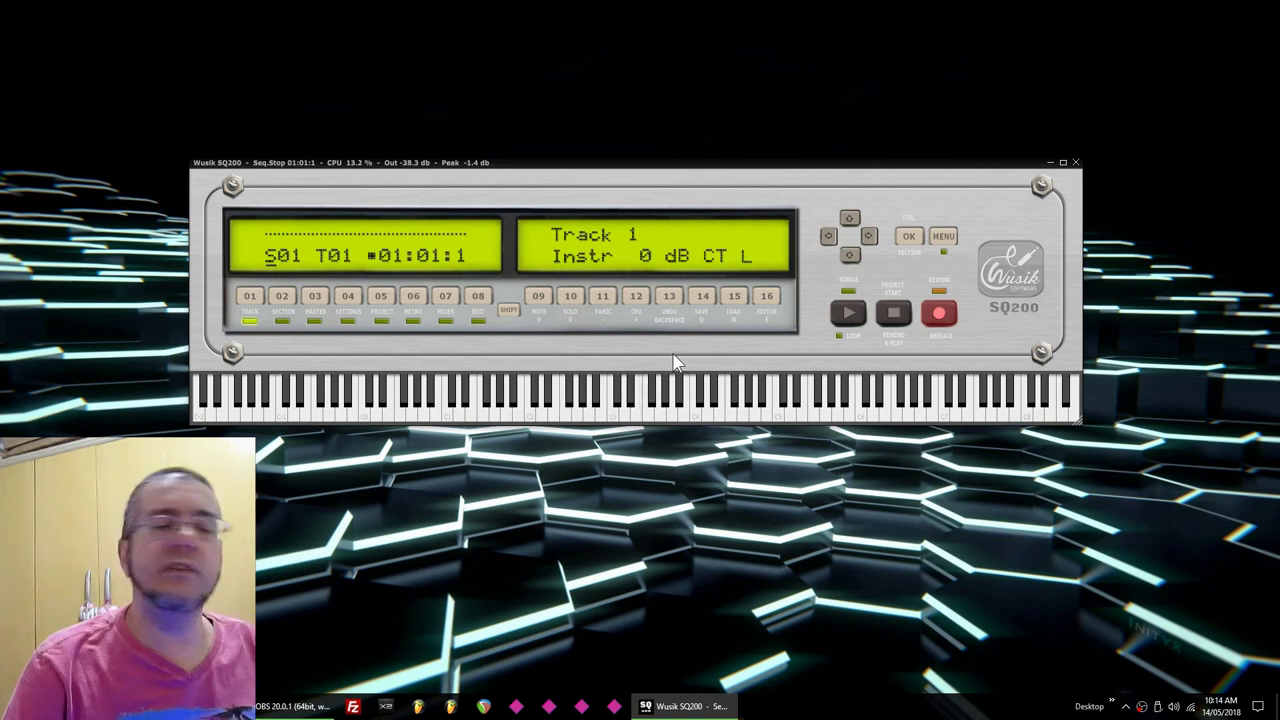
pyautogui.press('r')
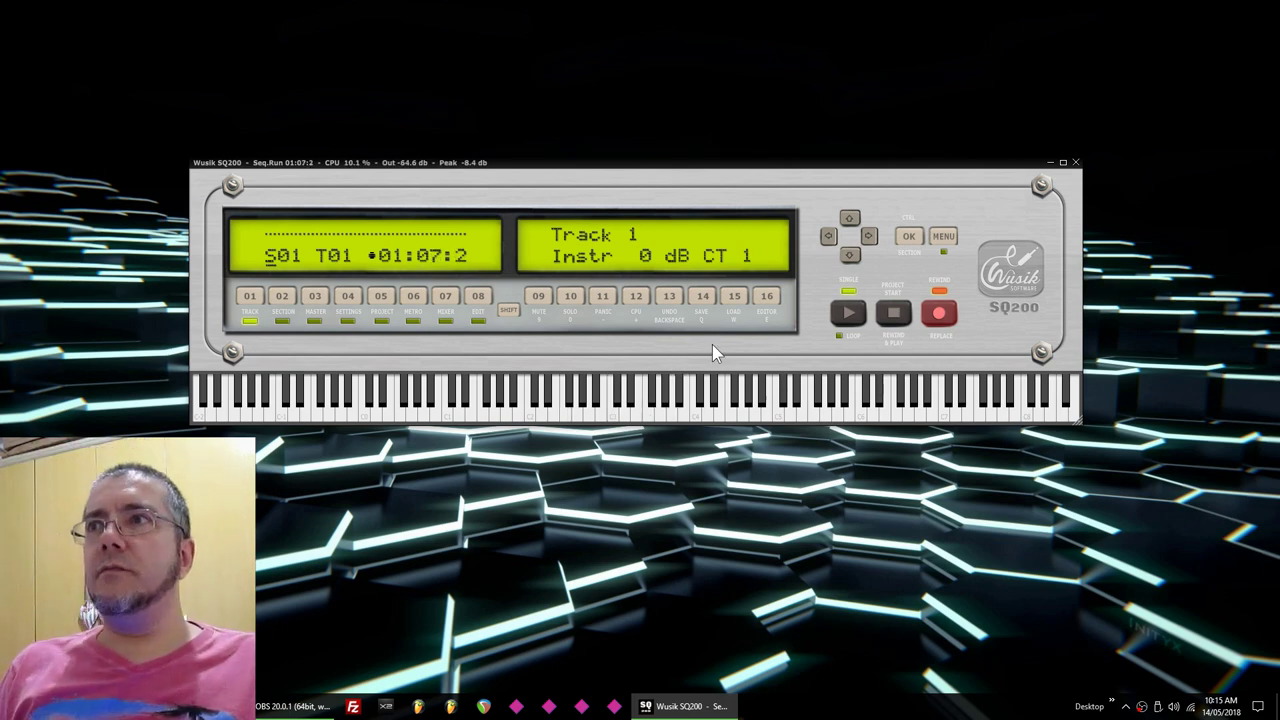
pyautogui.click(893, 313)
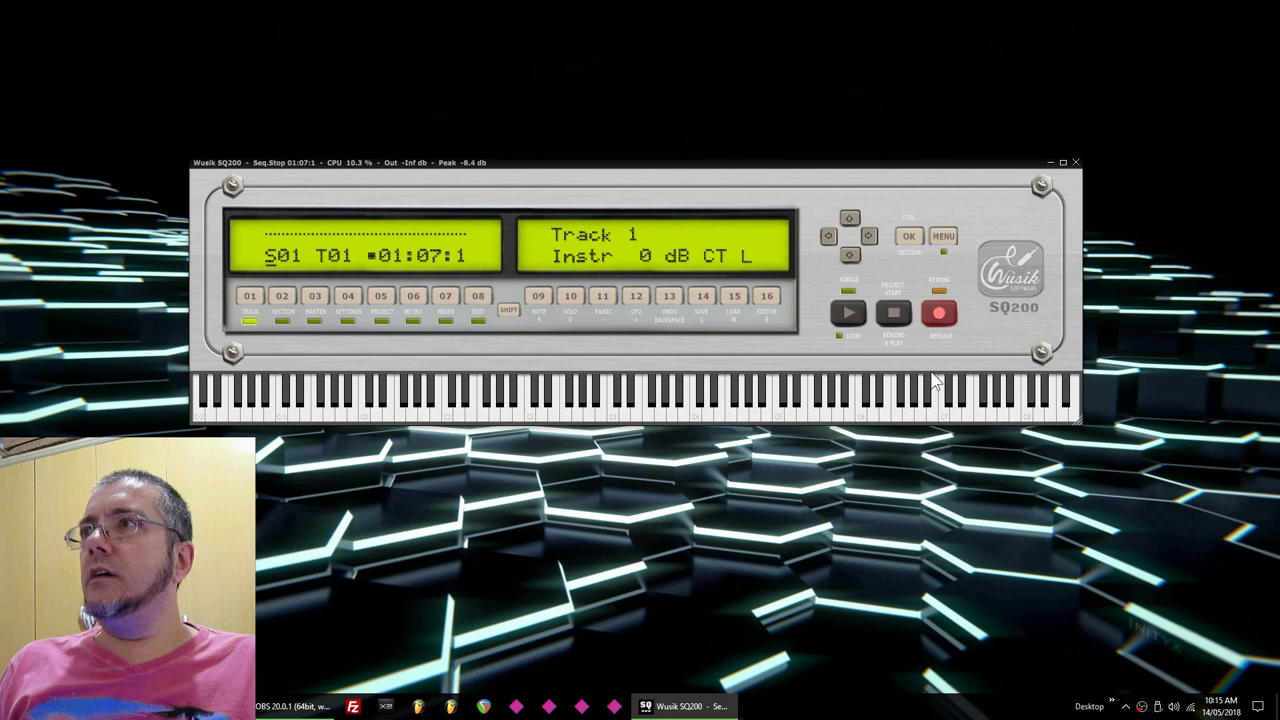
# Enlarge the sequencer window to reveal the piano roll, rewind to the start, and maximize the window.
pyautogui.moveTo(1082, 425); pyautogui.dragTo(1080, 642)
pyautogui.click(893, 313)
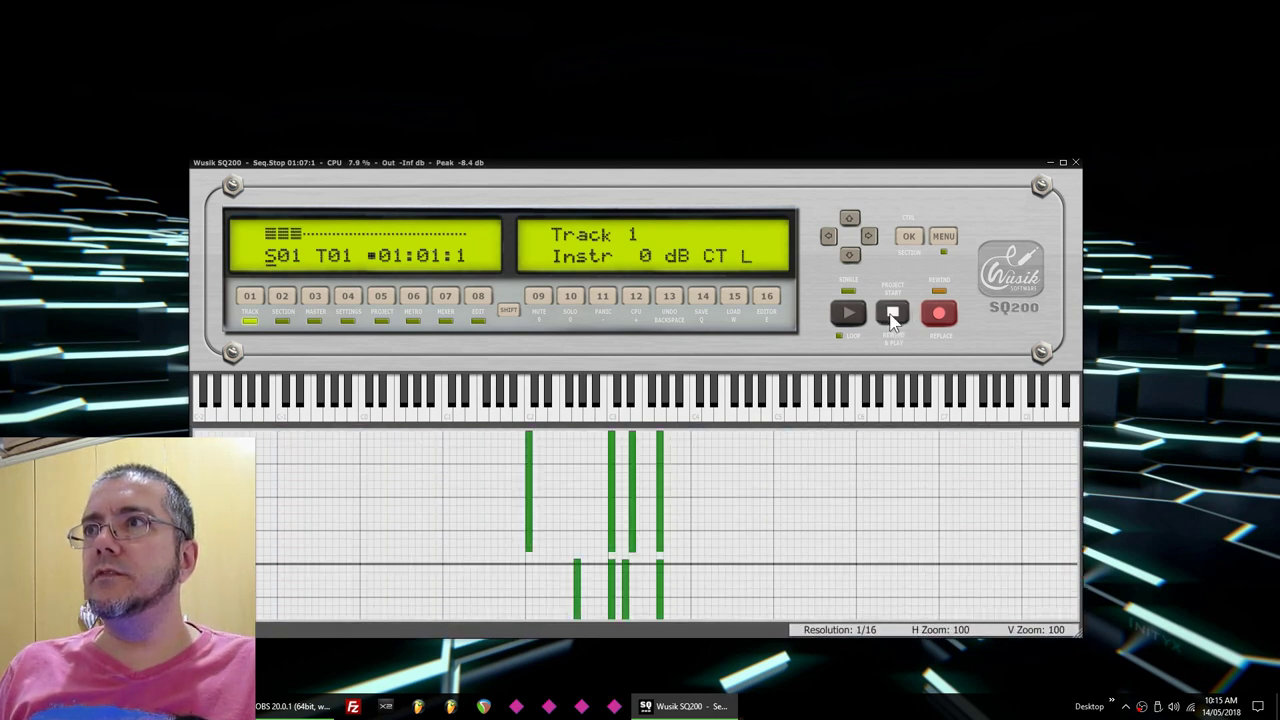
pyautogui.moveTo(837, 166); pyautogui.dragTo(842, 65)
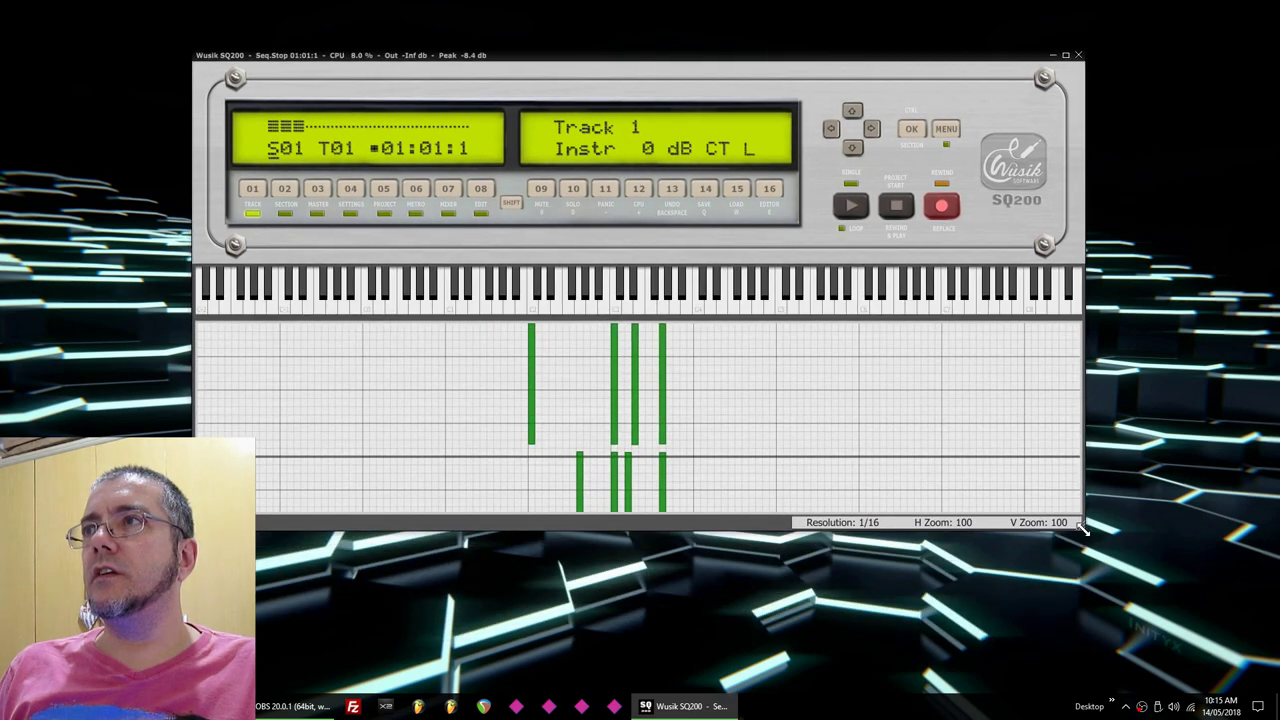
pyautogui.moveTo(1083, 527); pyautogui.dragTo(1084, 562)
pyautogui.click(1066, 56)
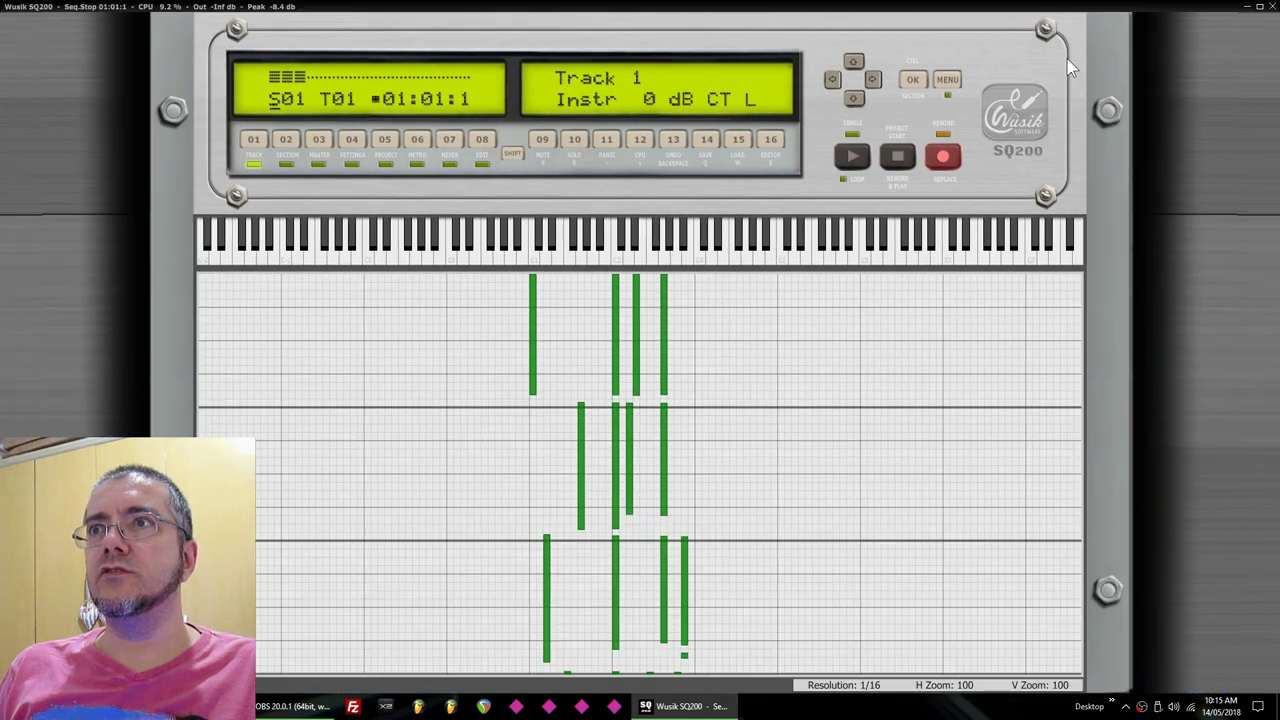
# Look through the recorded chords in the piano roll and restore the sequencer window to its compact size.
pyautogui.scroll(-1, 679, 397)
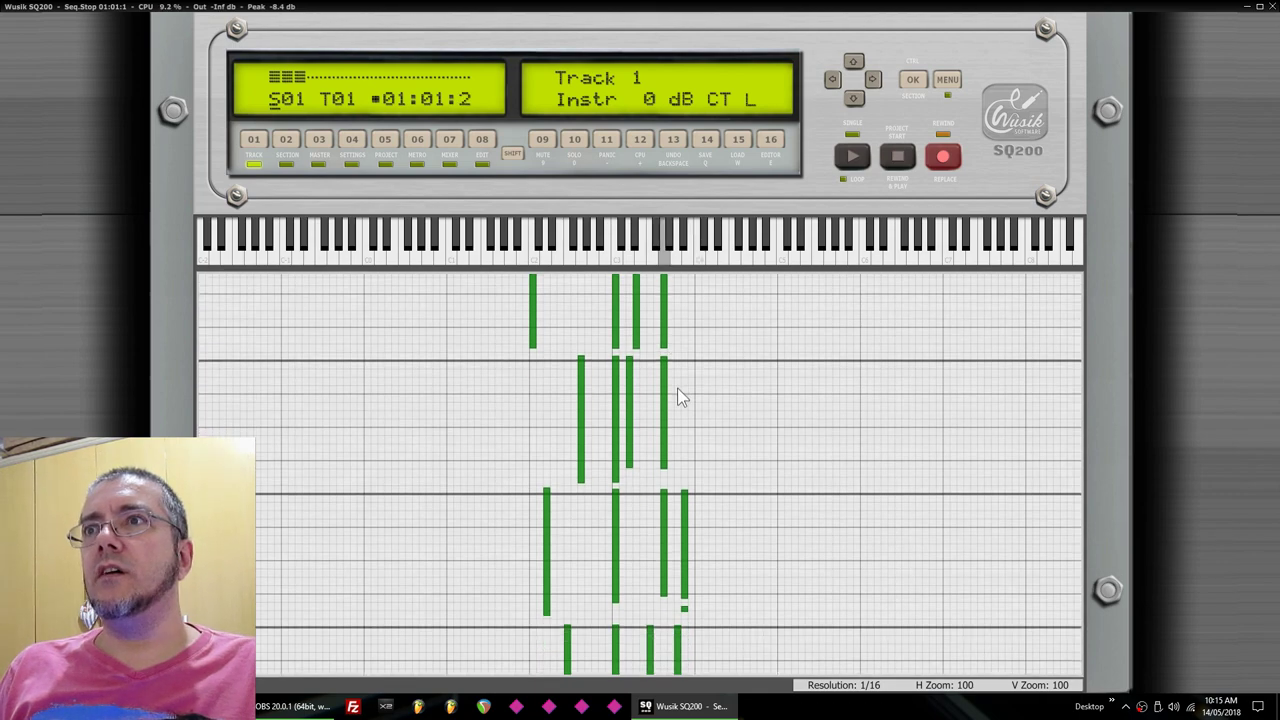
pyautogui.scroll(-4, 685, 402)
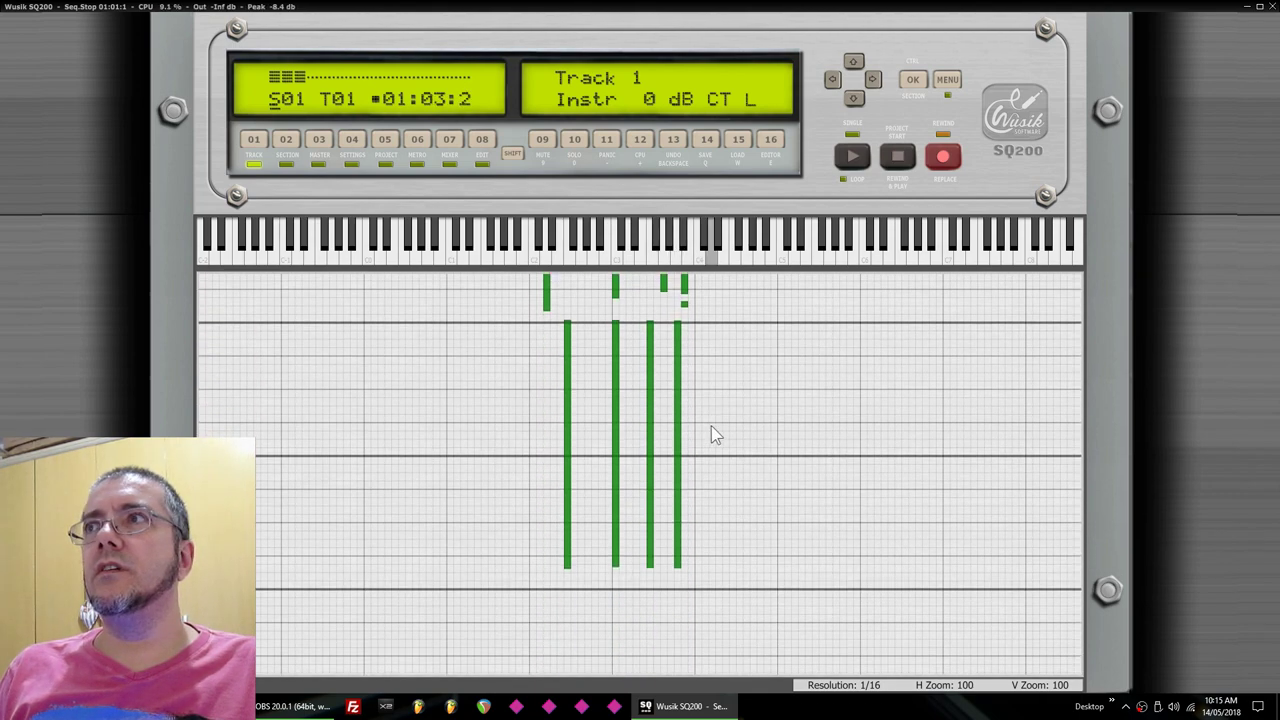
pyautogui.scroll(-1, 715, 434)
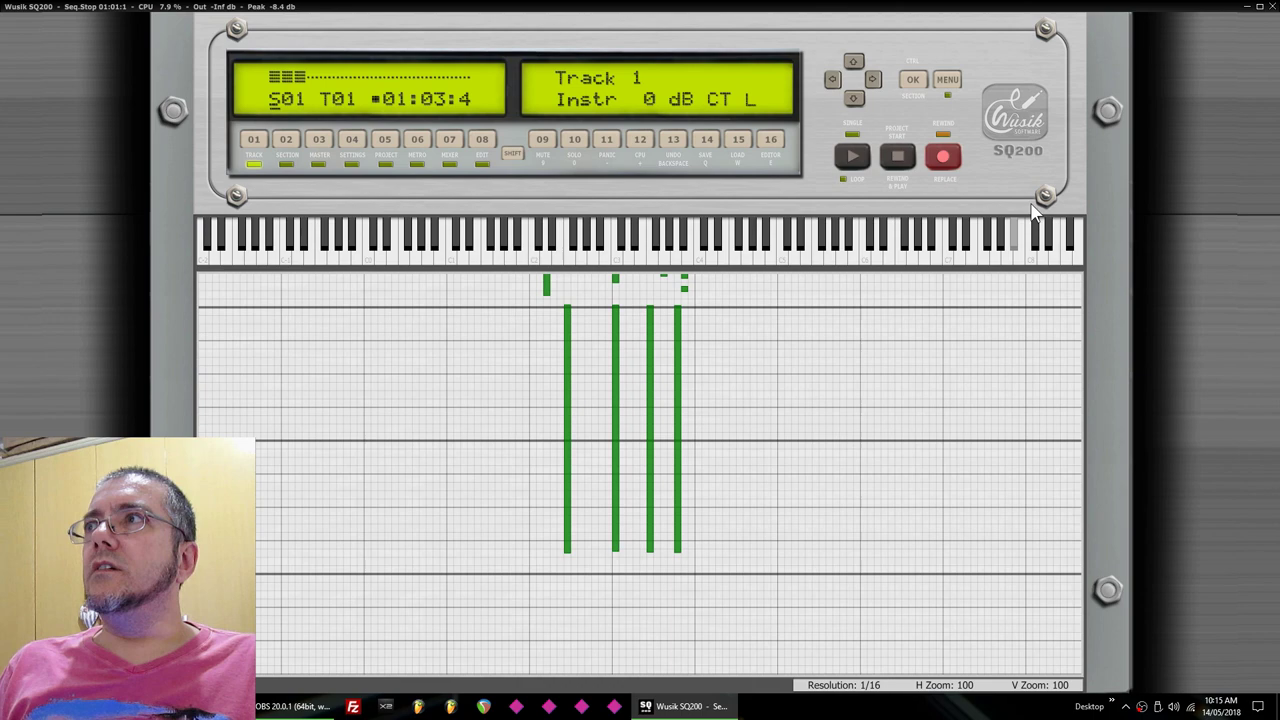
pyautogui.click(1259, 6)
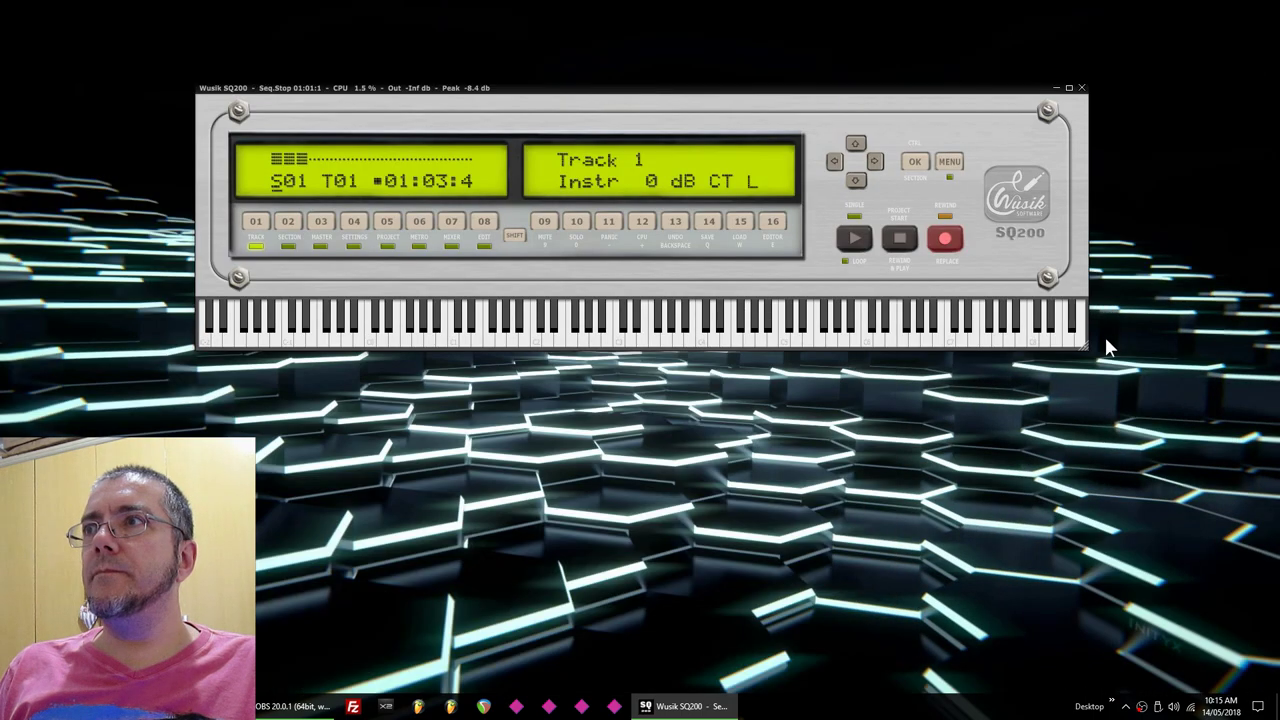
pyautogui.moveTo(806, 98); pyautogui.dragTo(792, 156)
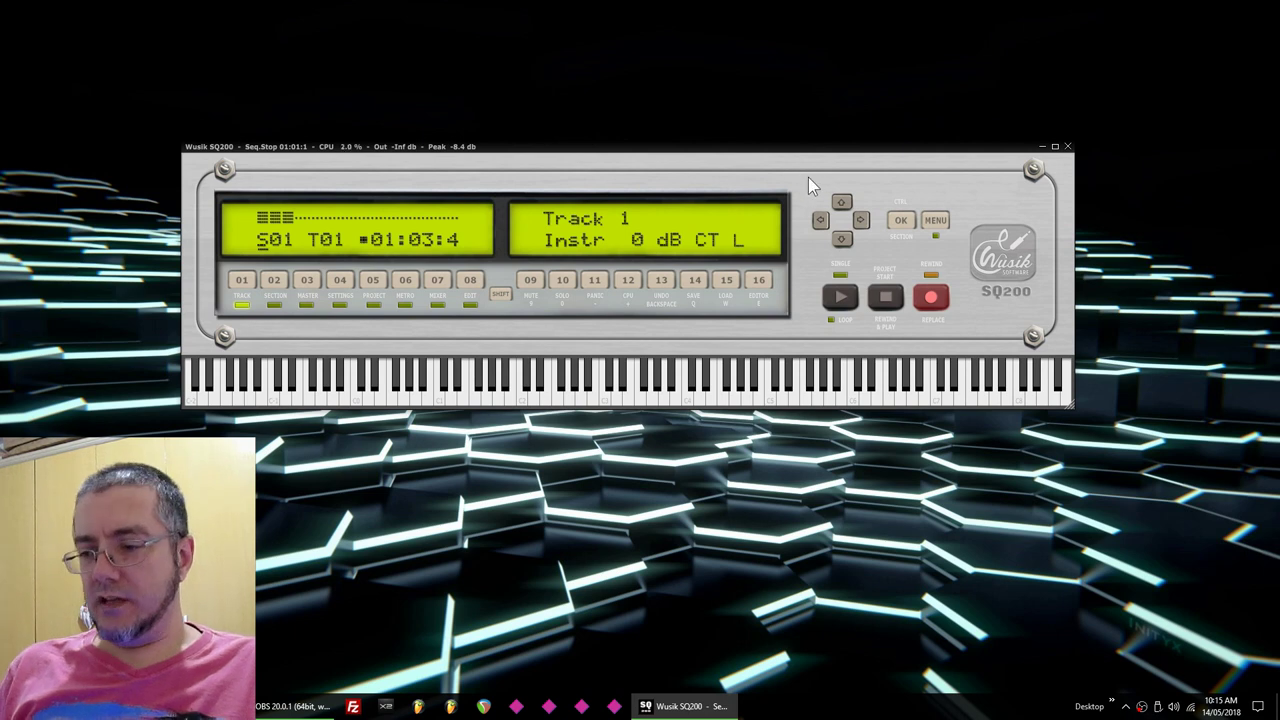
# Open the event edit page for Track 1 and step back through the recorded notes to event 001.
pyautogui.press('8')
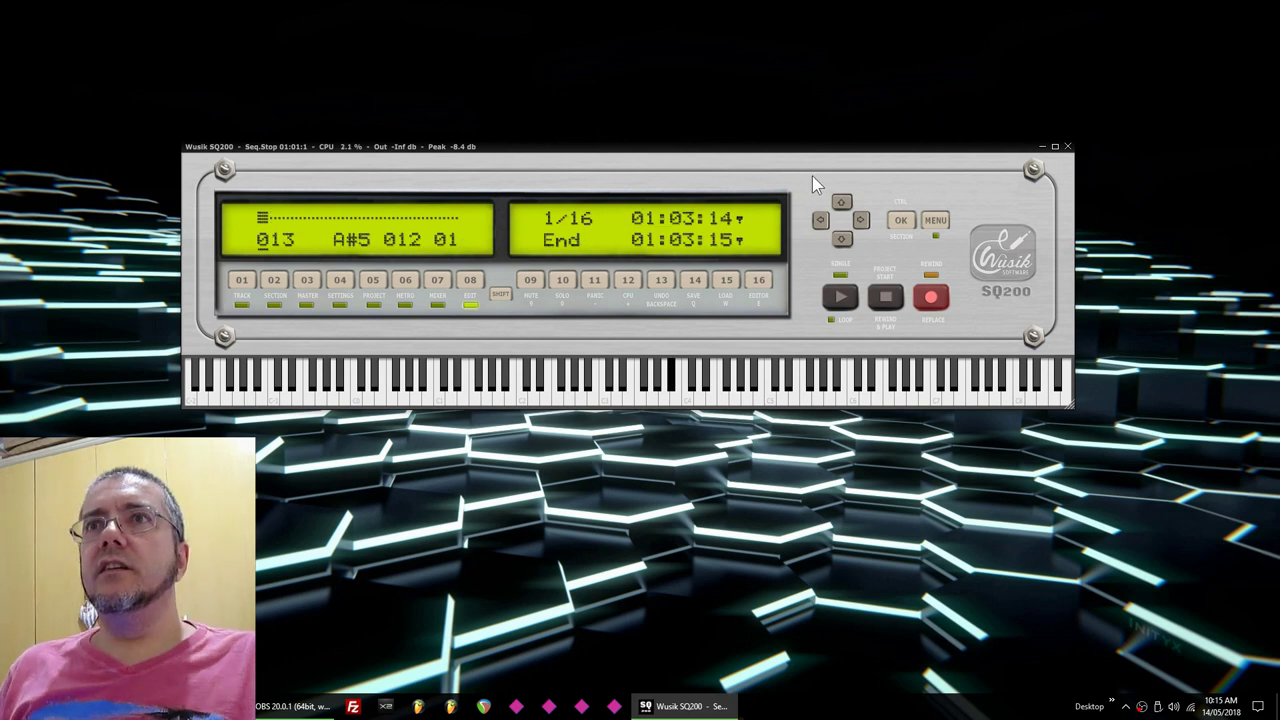
pyautogui.press('Up')
pyautogui.press('Up')
pyautogui.press('Up')
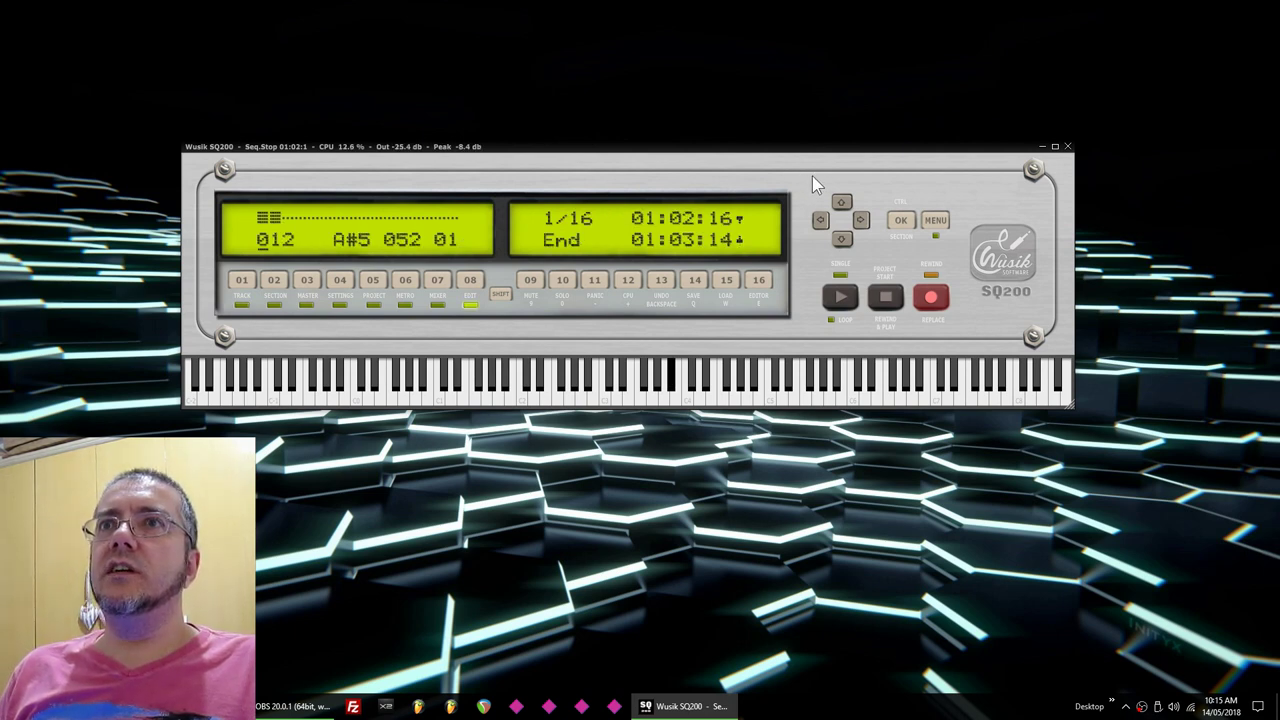
pyautogui.press('Up')
pyautogui.press('Up')
pyautogui.press('Up')
pyautogui.press('Up')
pyautogui.press('Up')
pyautogui.press('Up')
pyautogui.press('Up')
pyautogui.press('Up')
pyautogui.press('Up')
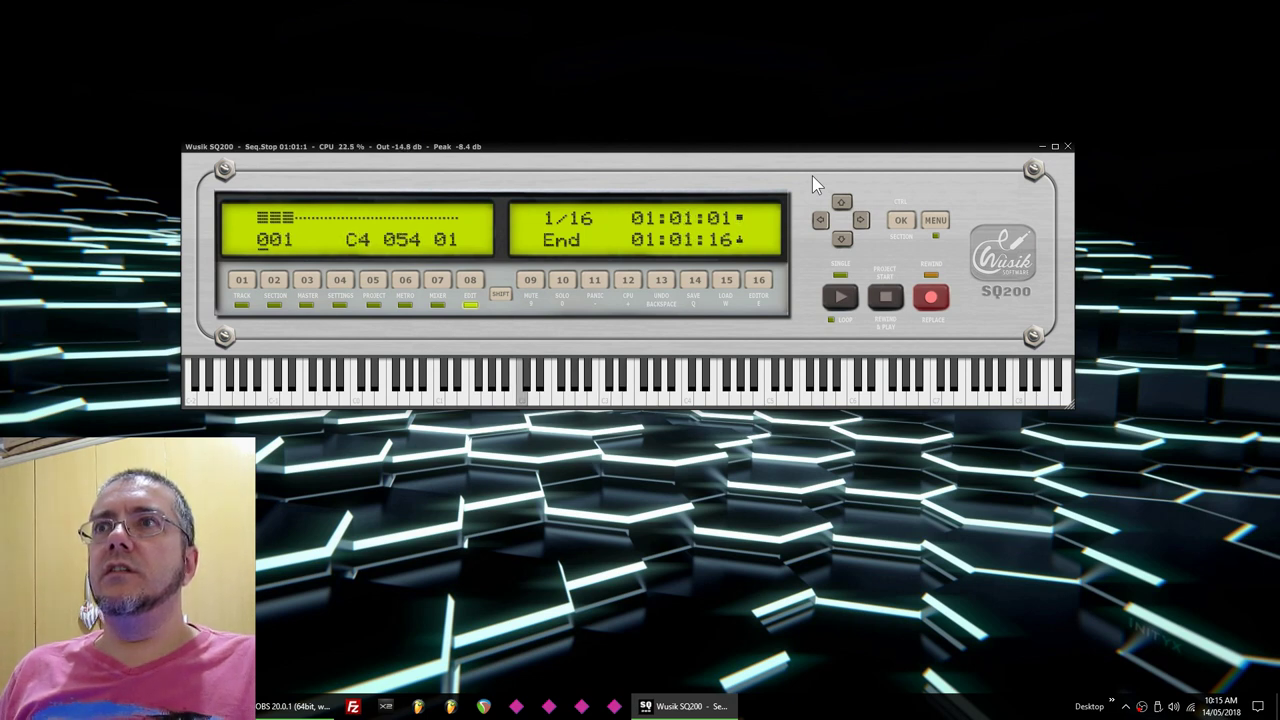
# Quantize Track 1 to 1/8 at 100 percent for all event types, with note lengths included.
pyautogui.press('F1')
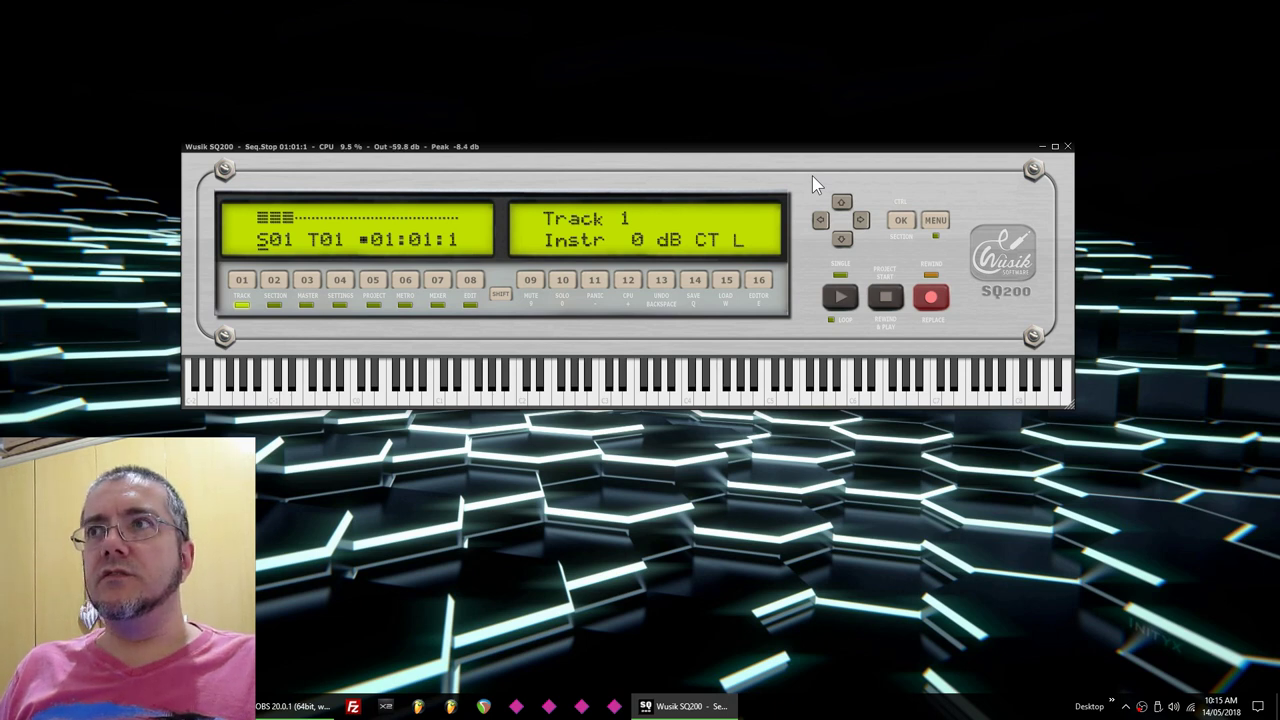
pyautogui.press('m')
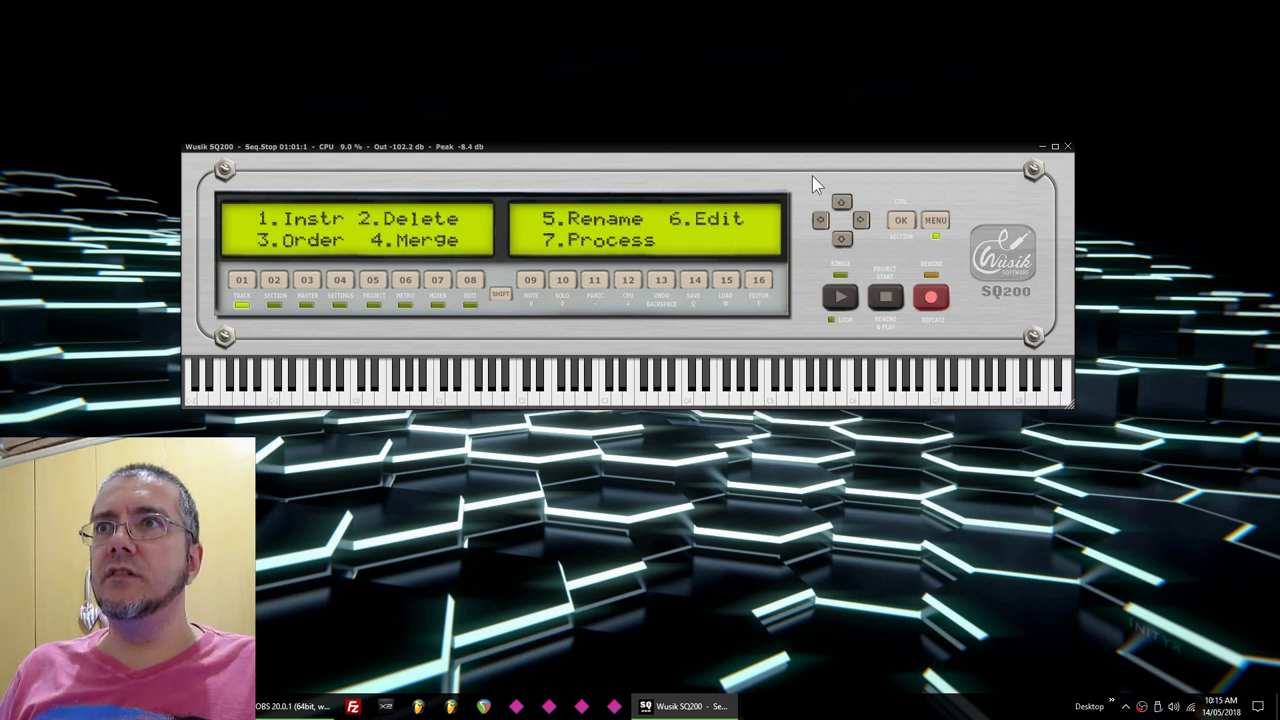
pyautogui.press('7')
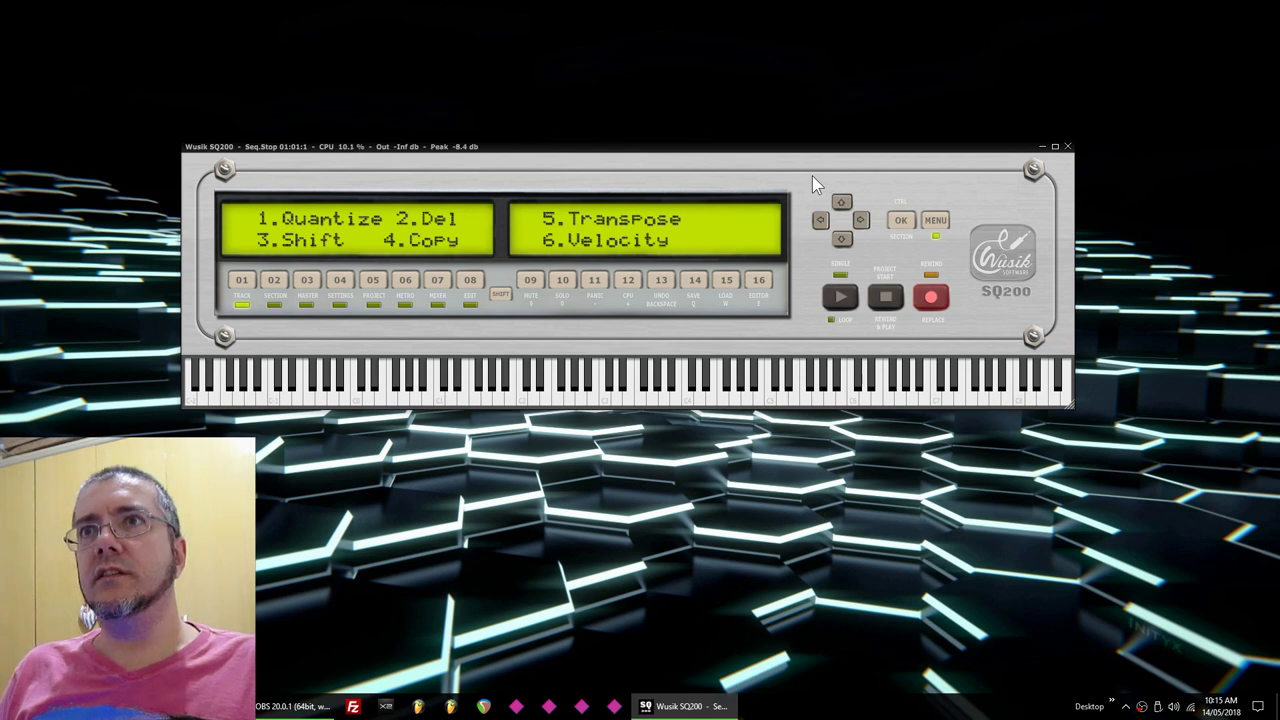
pyautogui.press('1')
pyautogui.press('+')
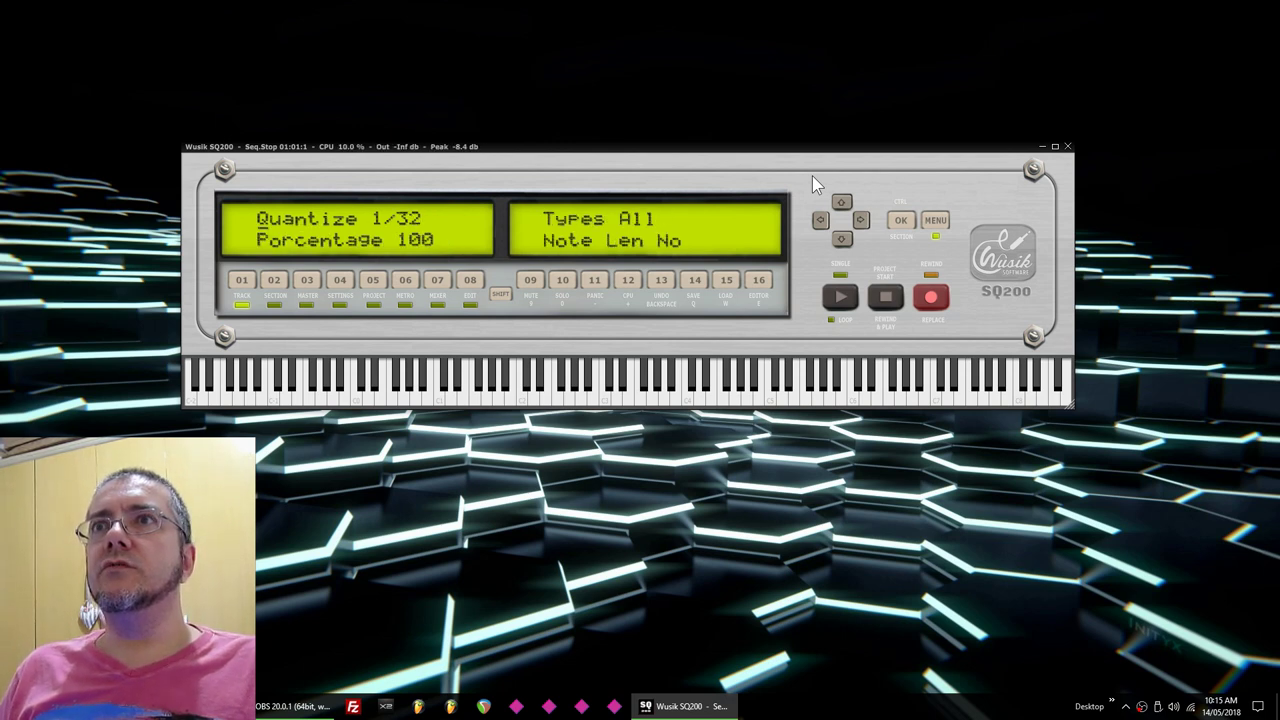
pyautogui.press('-')
pyautogui.press('-')
pyautogui.press('Right')
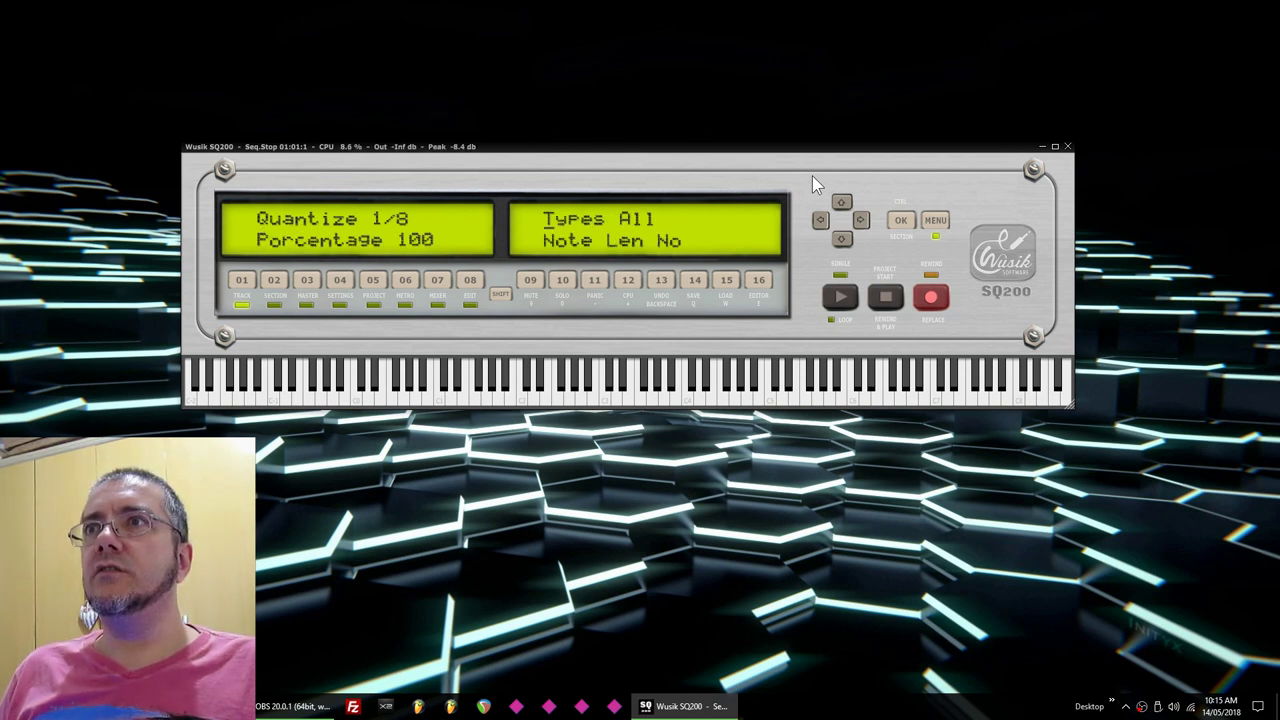
pyautogui.press('Down')
pyautogui.press('+')
pyautogui.press('Return')
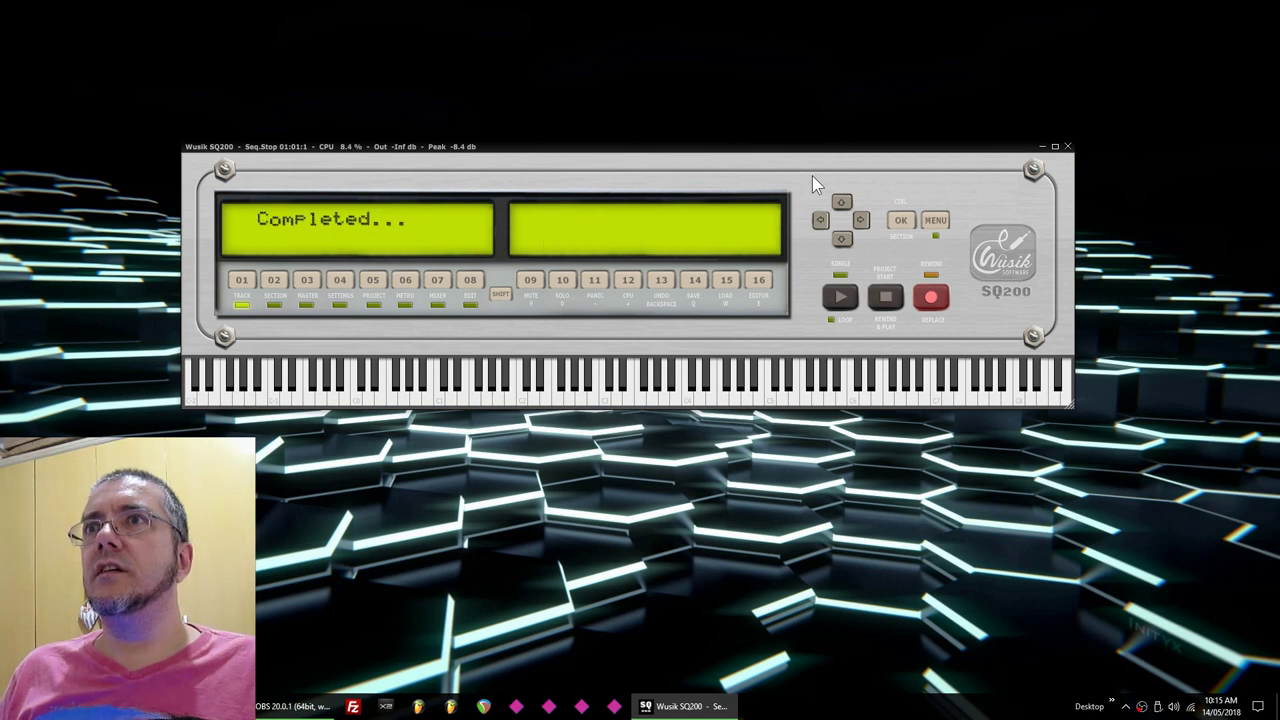
# Maximize the sequencer window and examine the quantized chords' start points and lengths in the piano roll.
pyautogui.click(1055, 146)
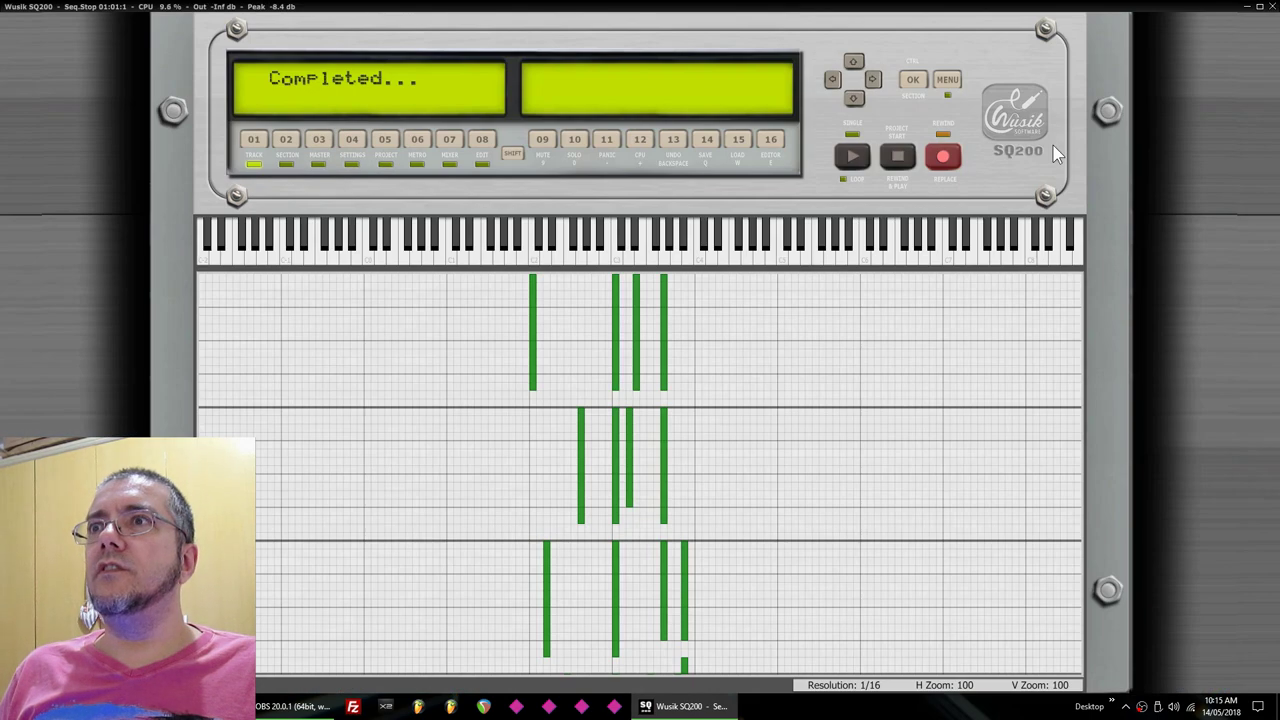
pyautogui.scroll(-3, 864, 378)
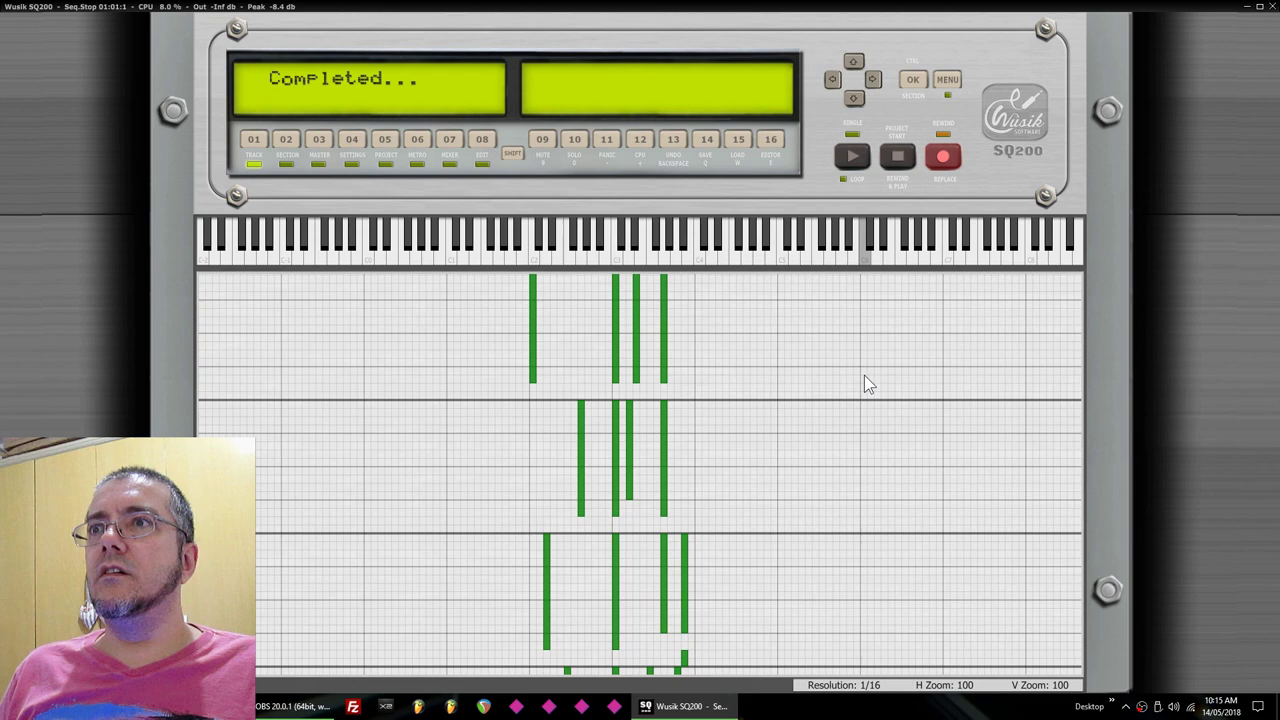
pyautogui.scroll(-10, 864, 385)
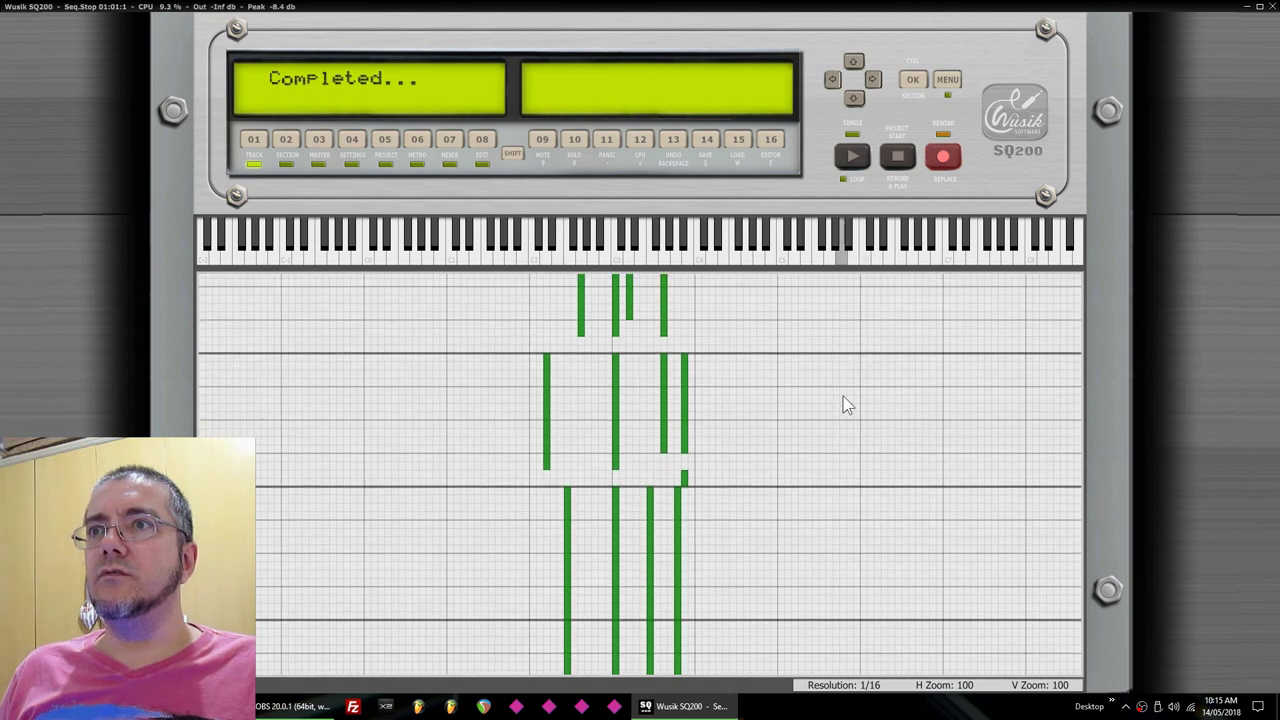
pyautogui.scroll(-3, 843, 396)
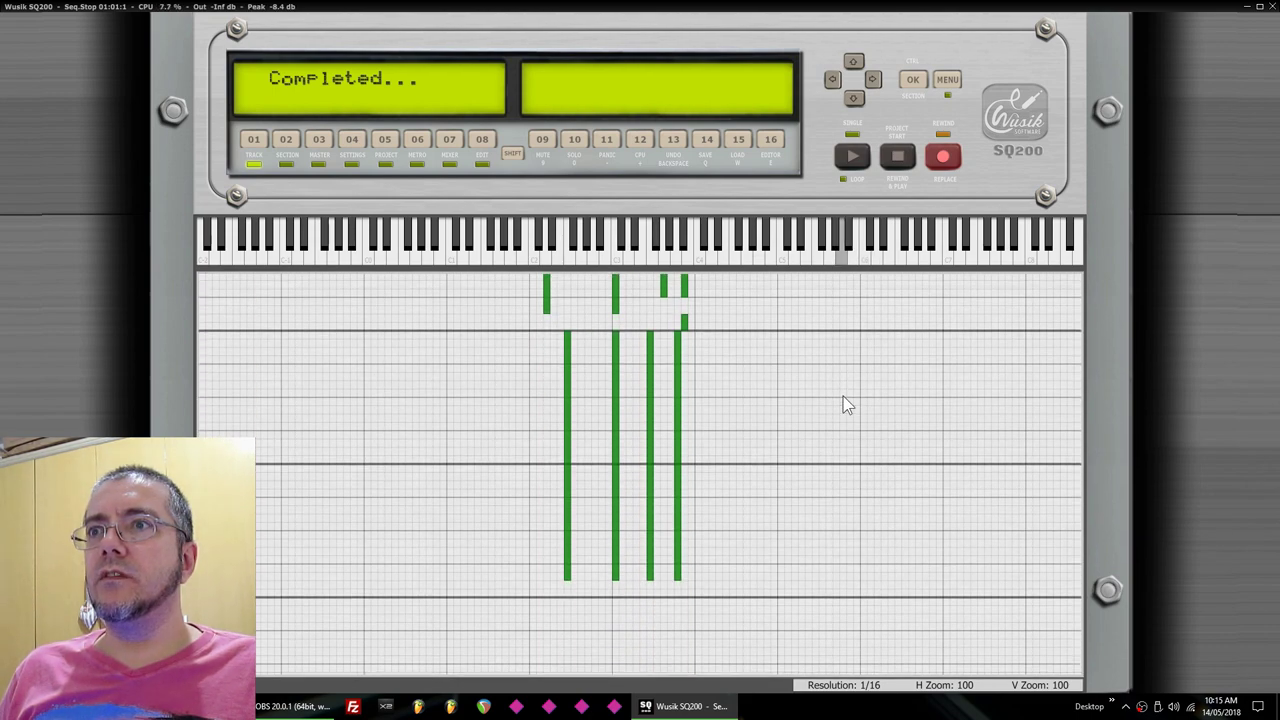
pyautogui.scroll(12, 843, 396)
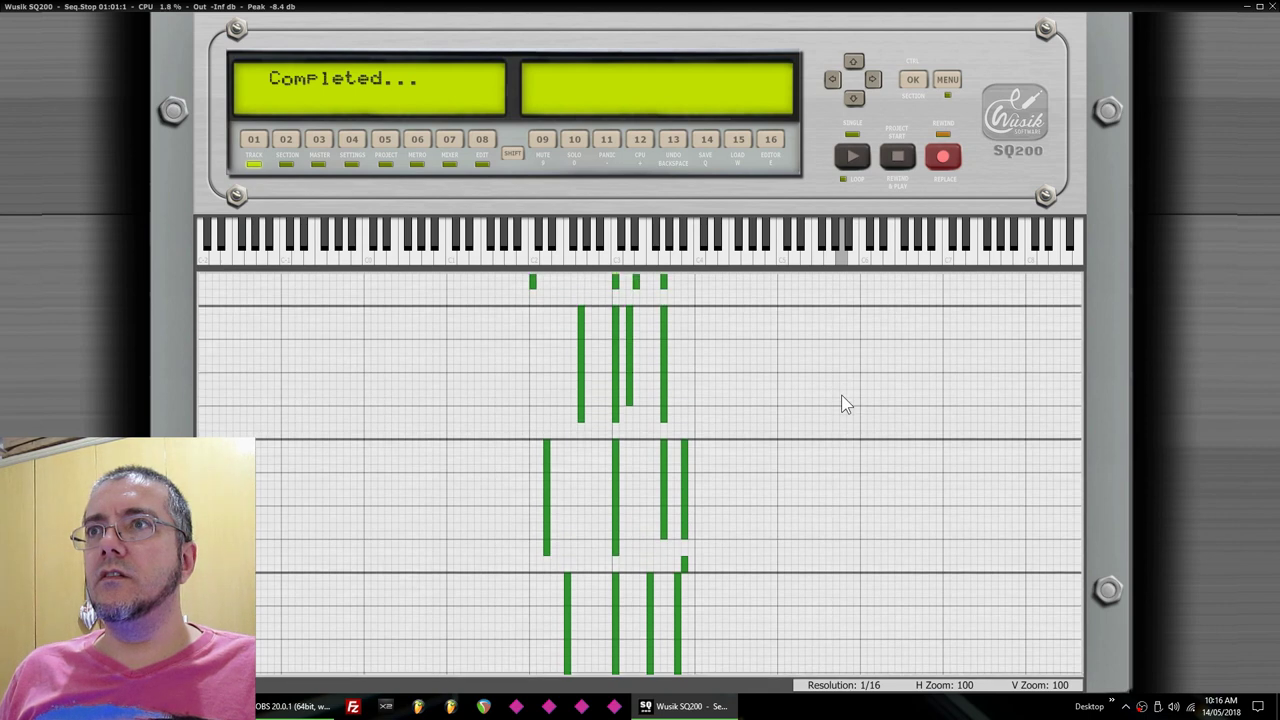
pyautogui.scroll(3, 841, 395)
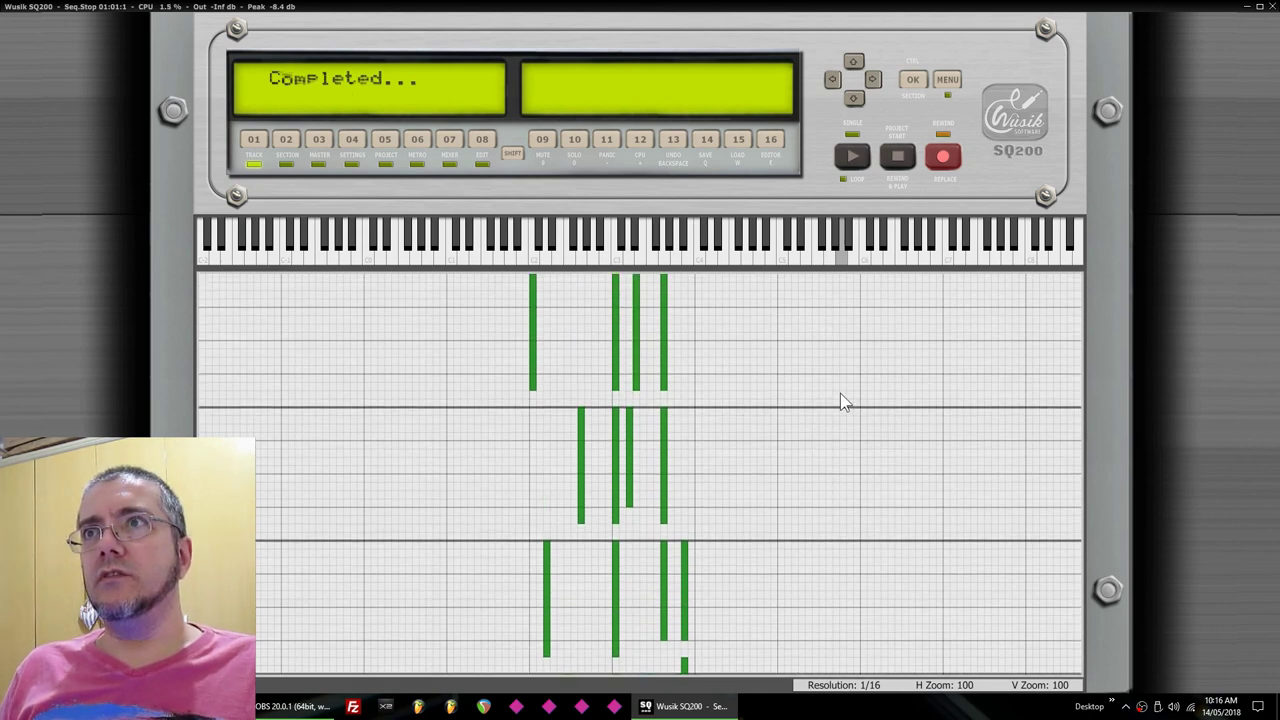
# Quantize Track 1 again with the Half setting at 100 percent, all types and note lengths included.
pyautogui.press('Escape')
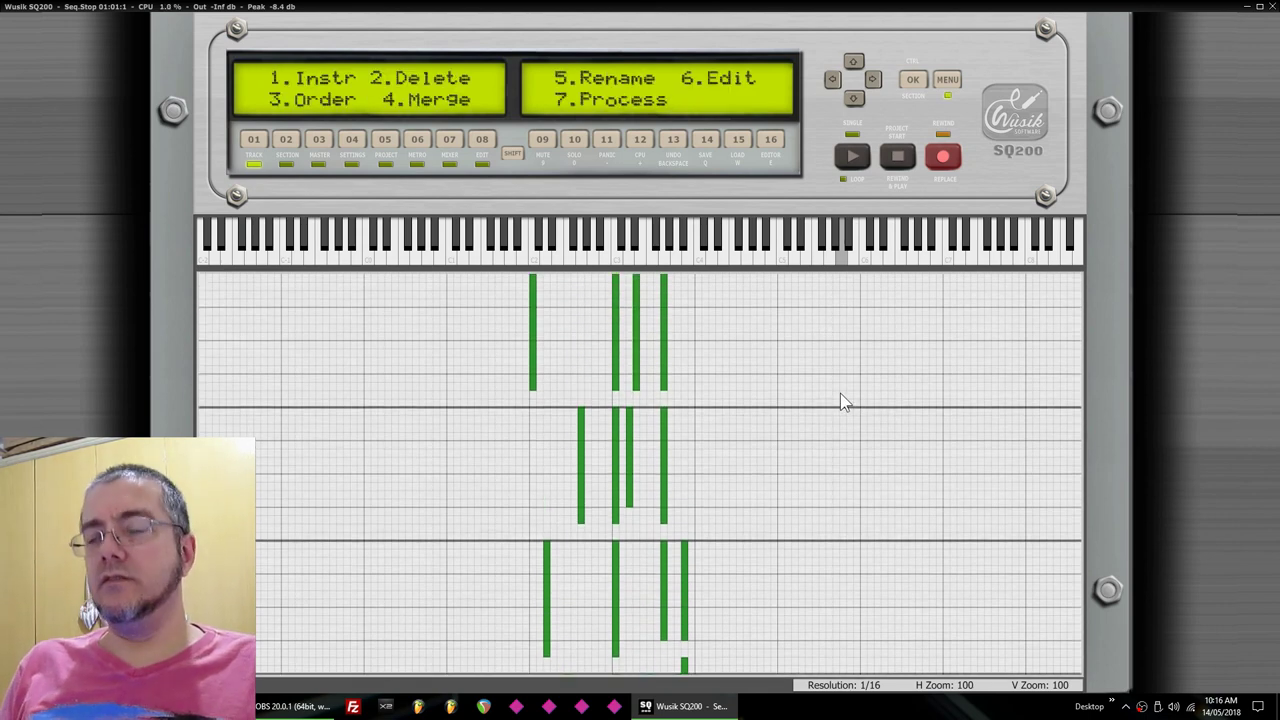
pyautogui.press('7')
pyautogui.press('1')
pyautogui.press('Up')
pyautogui.press('Up')
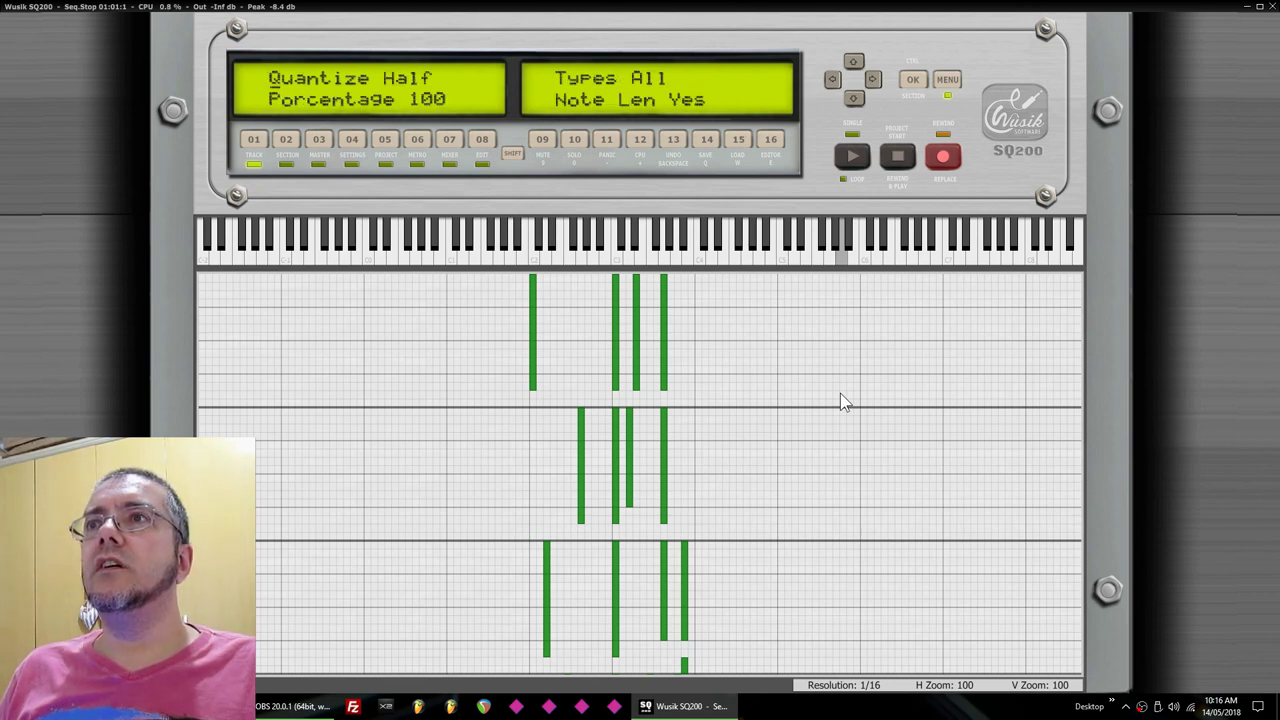
pyautogui.press('Return')
# Examine the chords after the Half quantize in the piano roll and restore the window to its compact size.
pyautogui.scroll(-5, 842, 390)
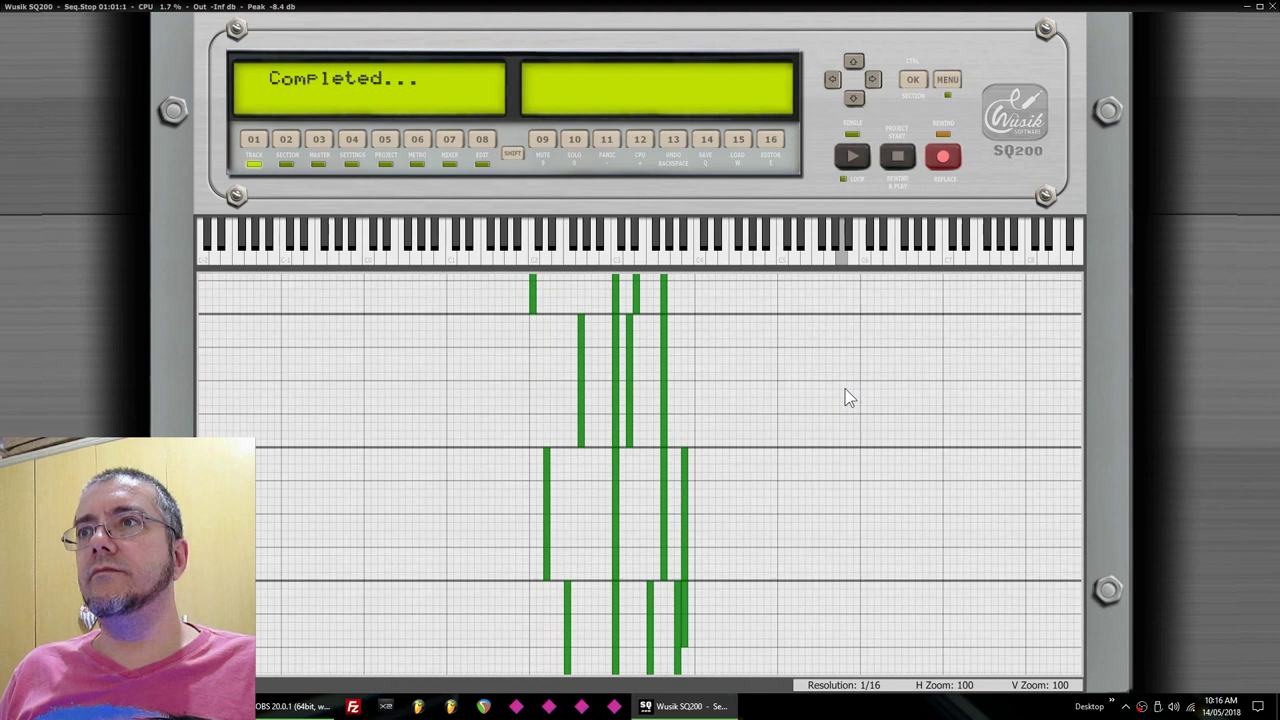
pyautogui.scroll(-3, 845, 390)
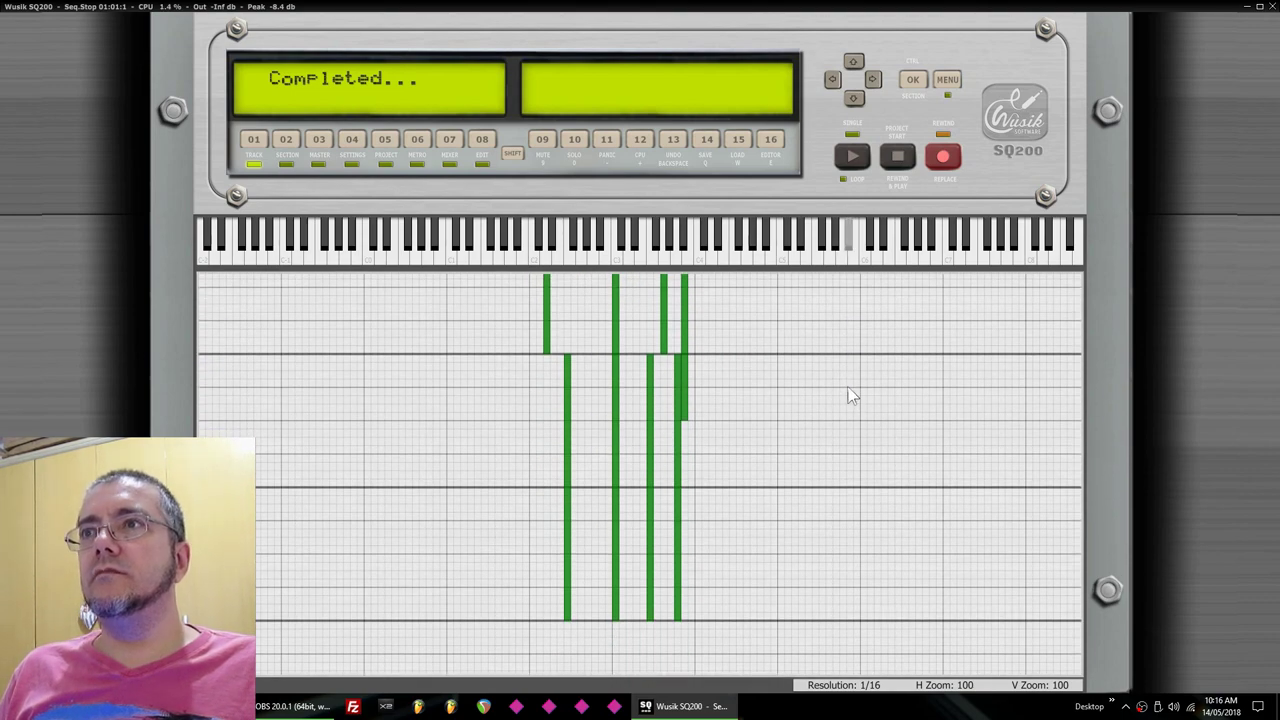
pyautogui.scroll(2, 749, 409)
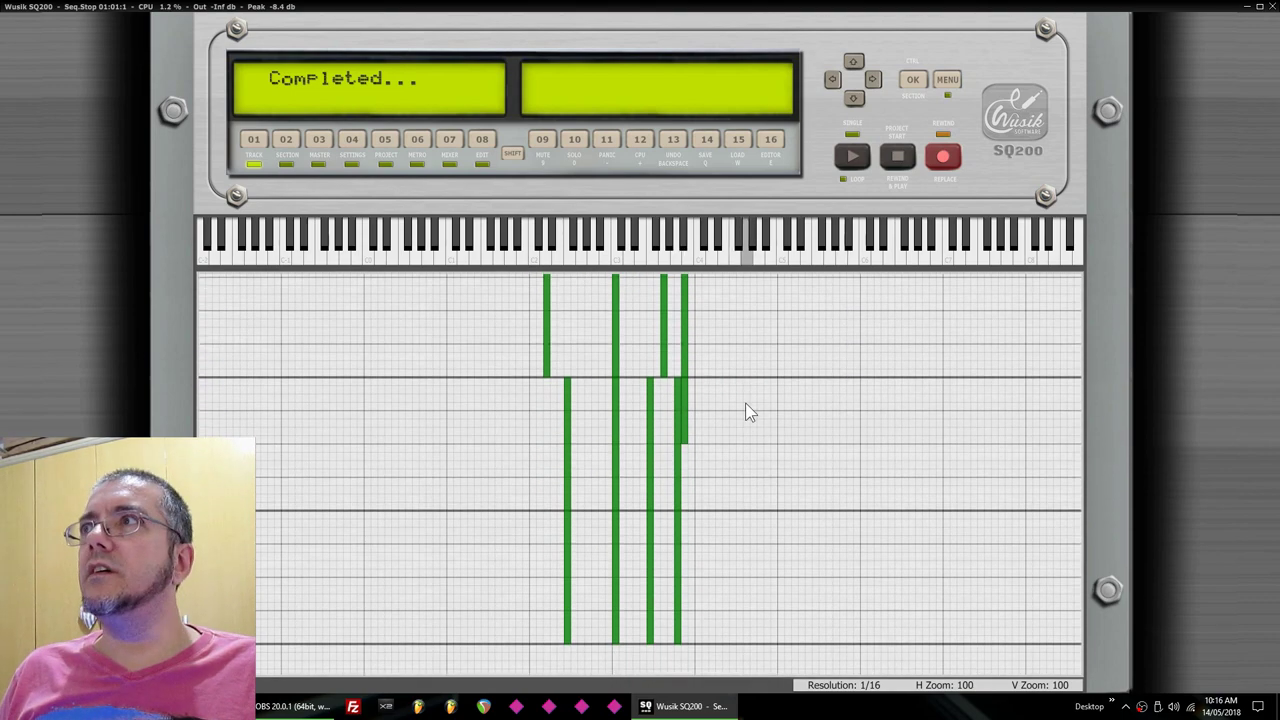
pyautogui.click(1259, 6)
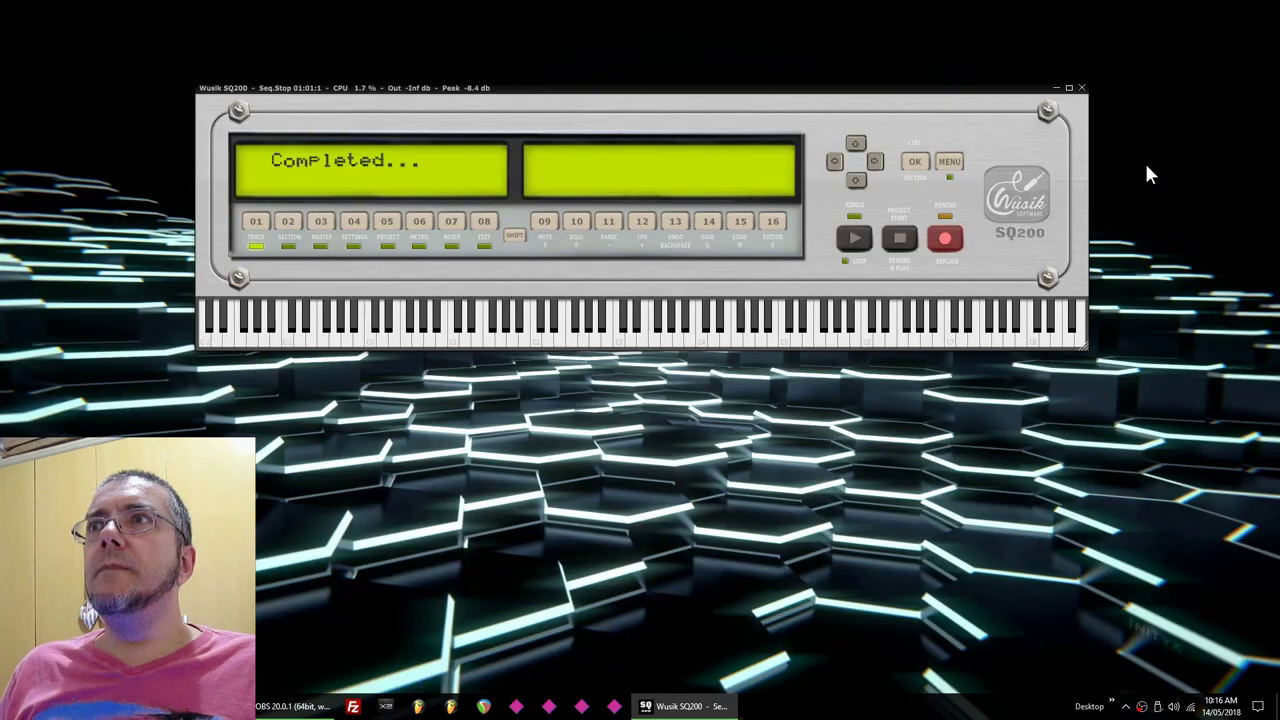
# Play back the quantized track with the piano roll revealed, stop playback, and return to section 01.
pyautogui.press('space')
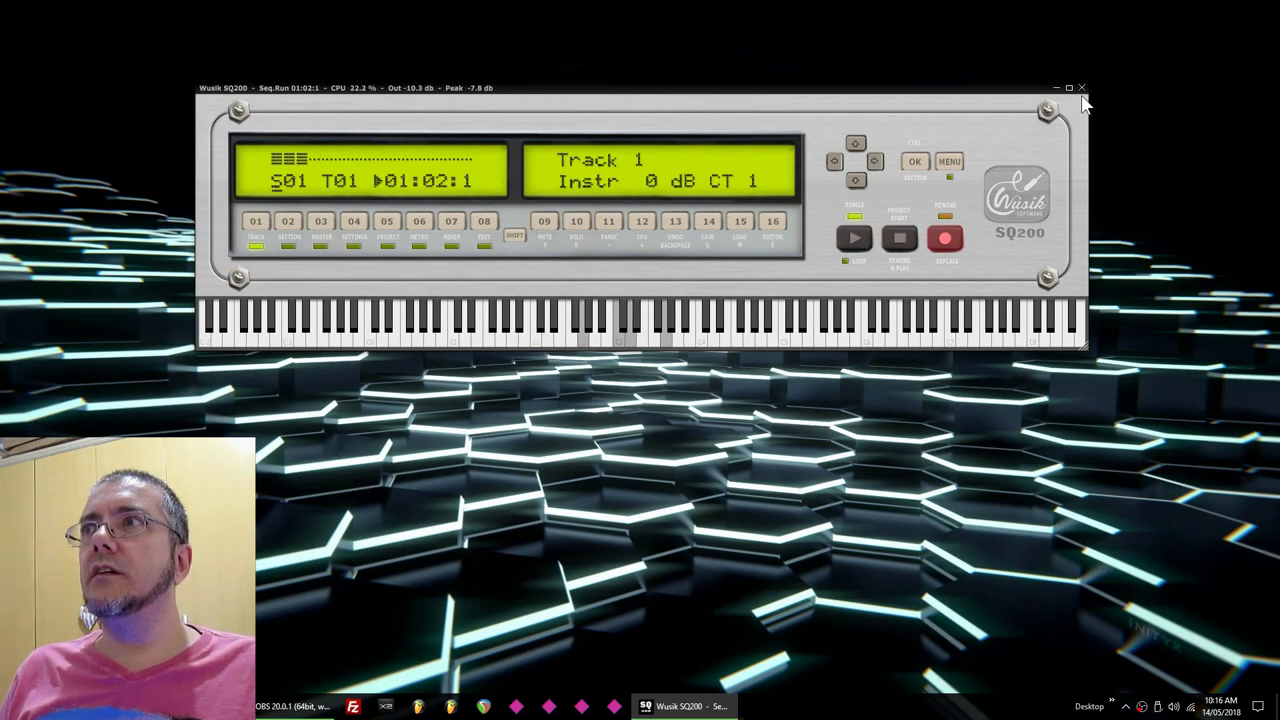
pyautogui.moveTo(1085, 349); pyautogui.dragTo(1060, 536)
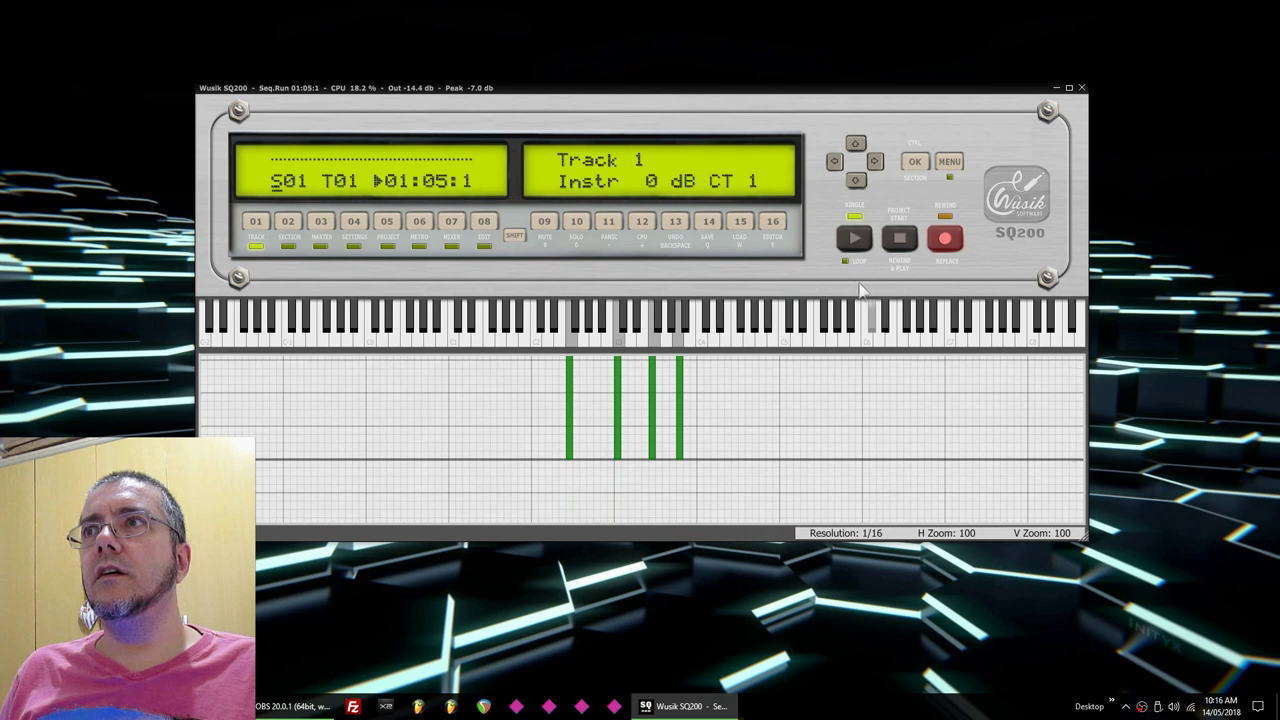
pyautogui.click(897, 247)
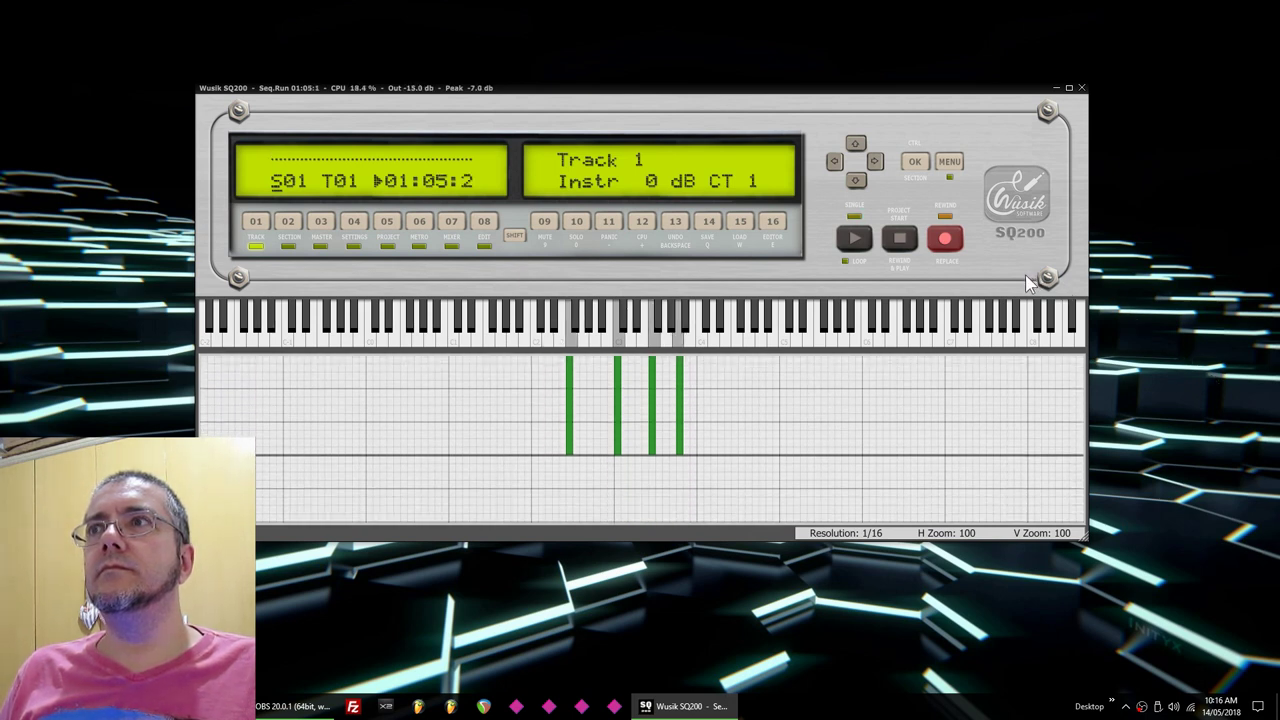
pyautogui.click(899, 238)
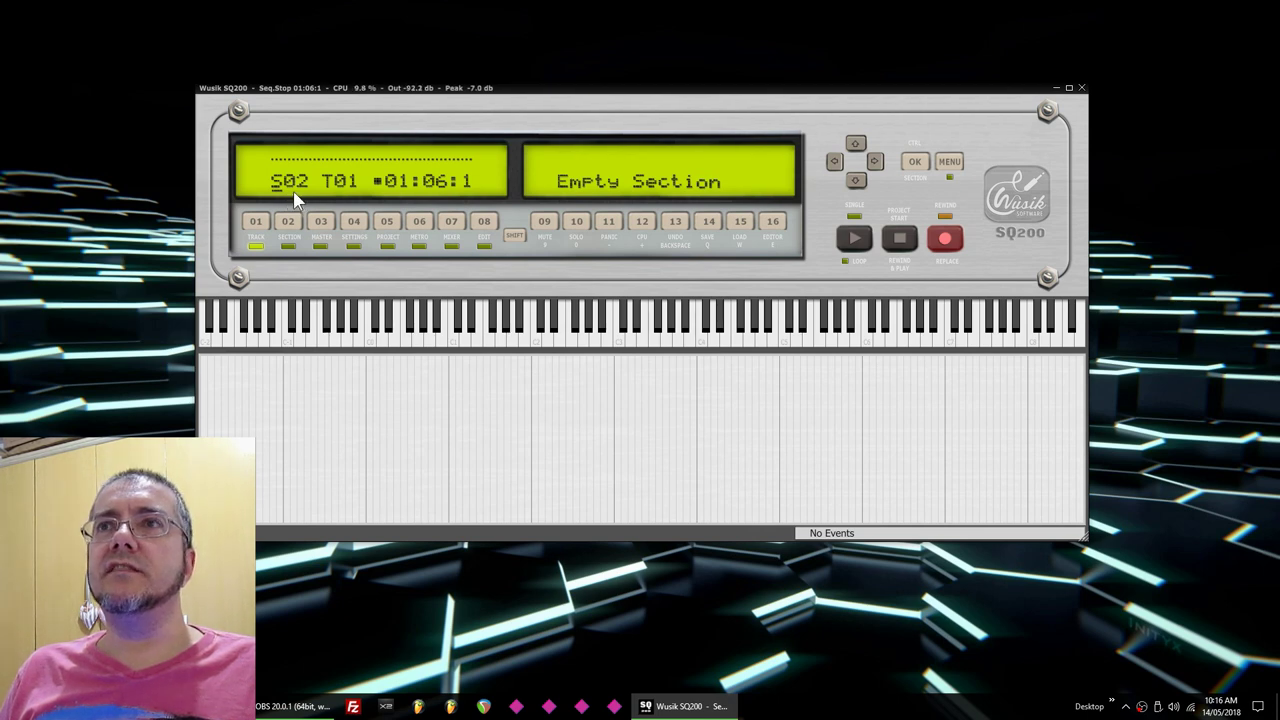
pyautogui.press('Down')
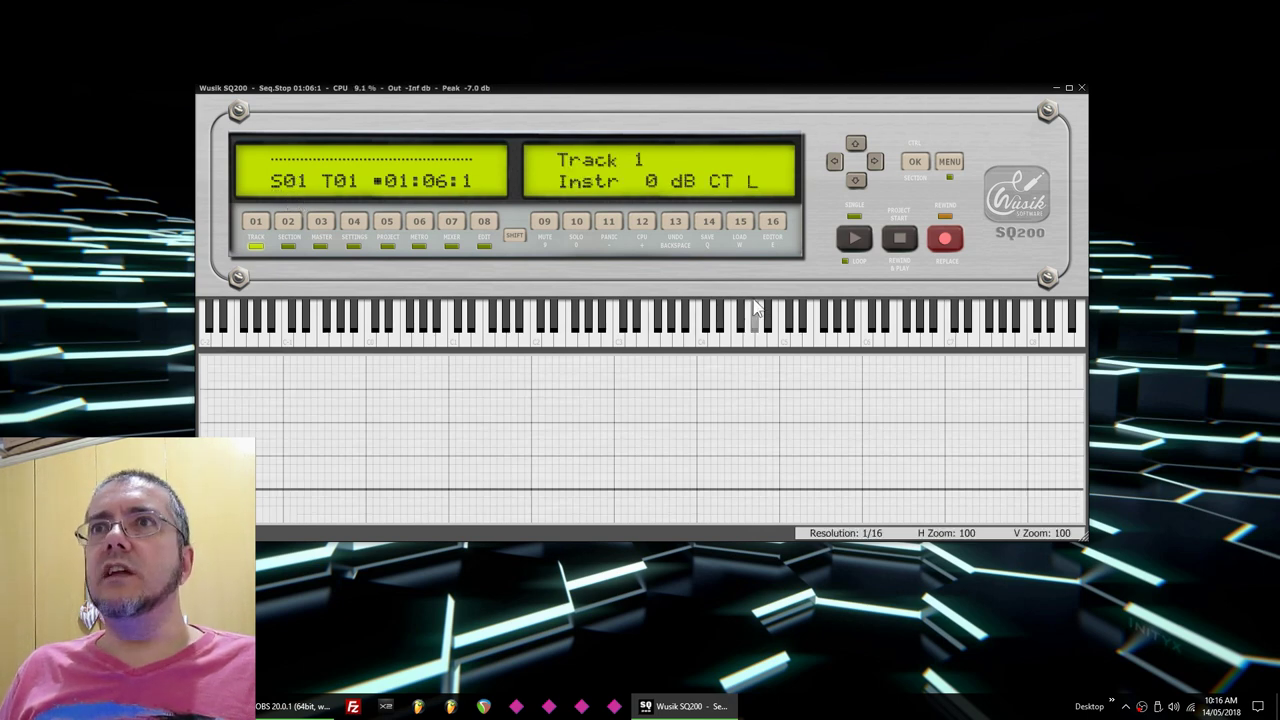
# Step through the master channel's EQ settings, switch its compressor on, and return to the Track 1 page.
pyautogui.click(322, 224)
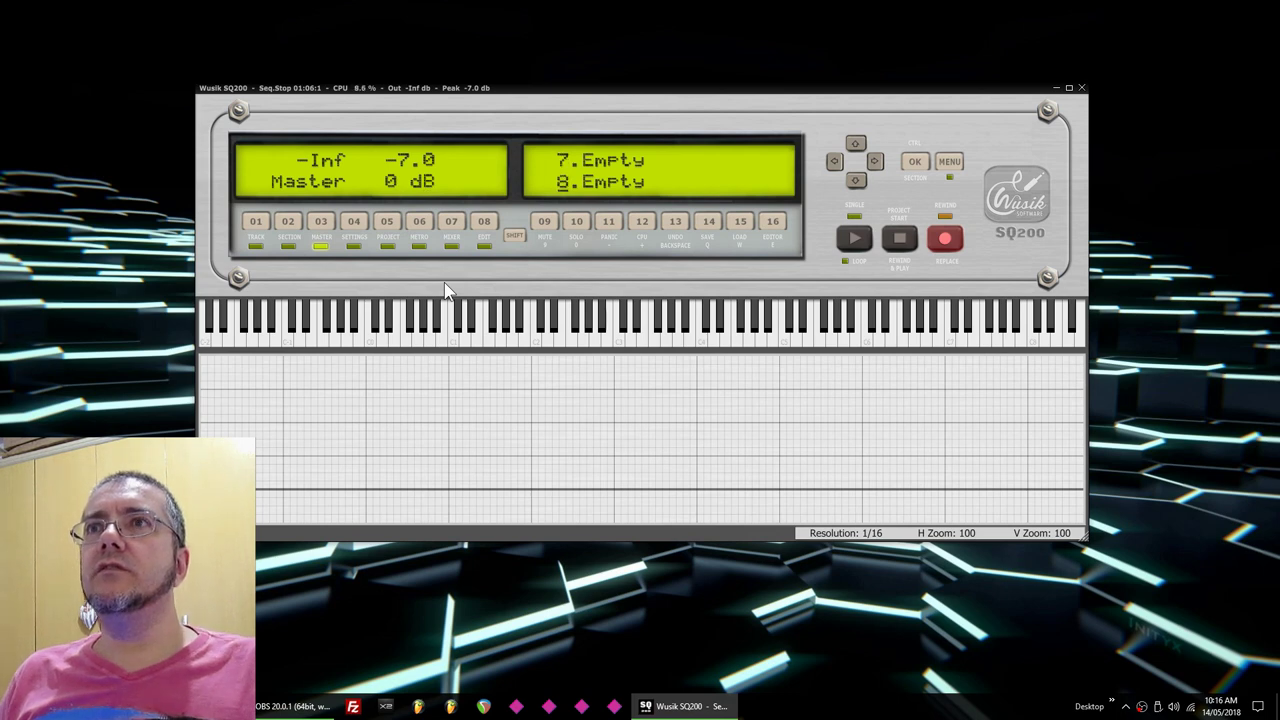
pyautogui.press('Right')
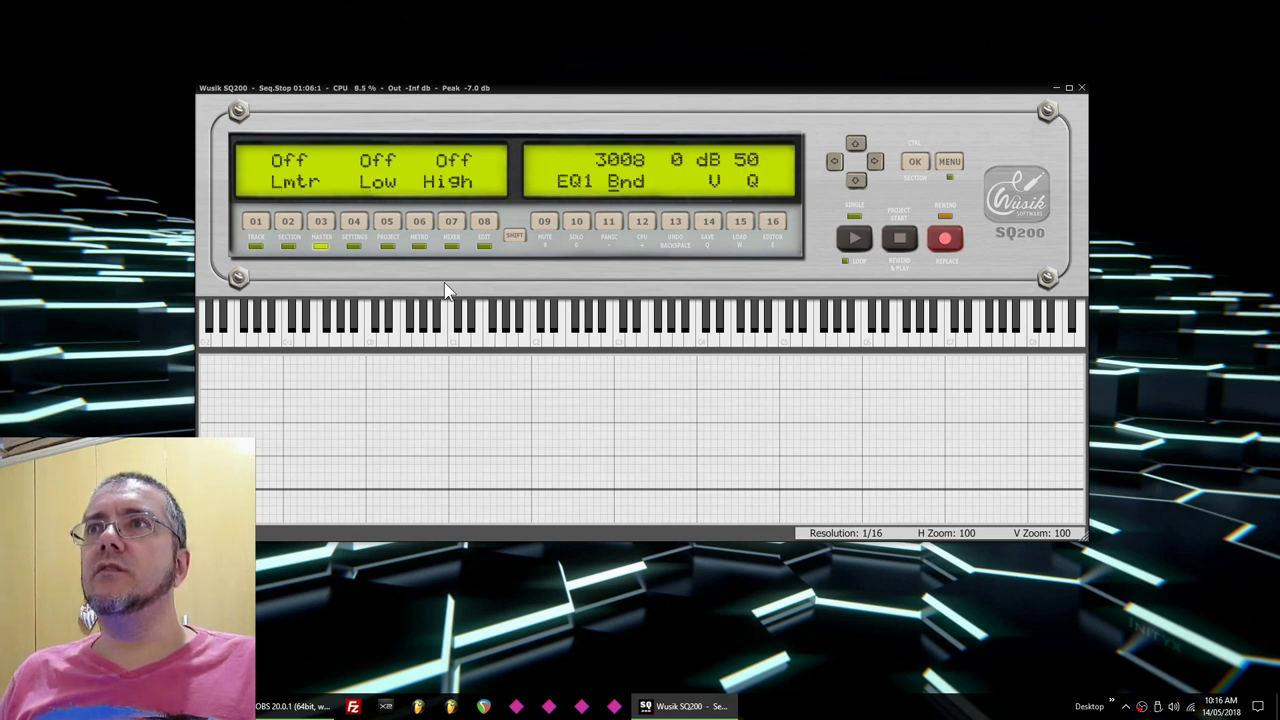
pyautogui.press('Down')
pyautogui.press('Down')
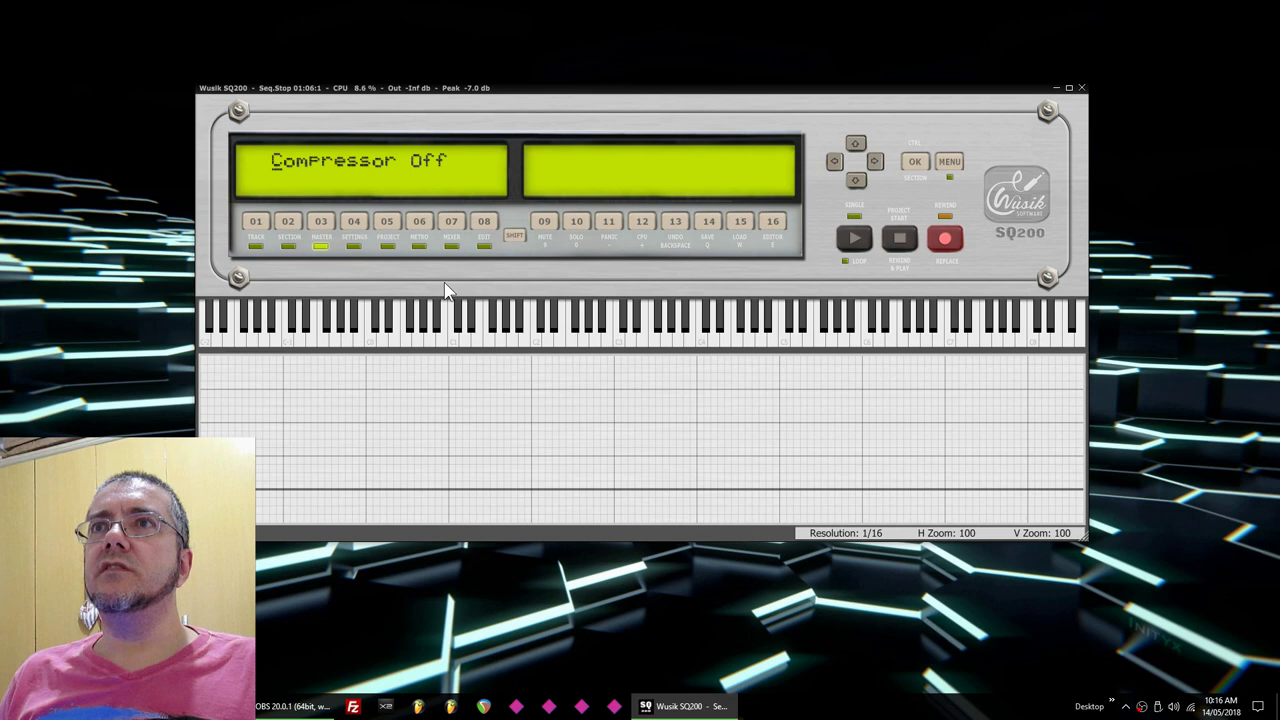
pyautogui.press('Right')
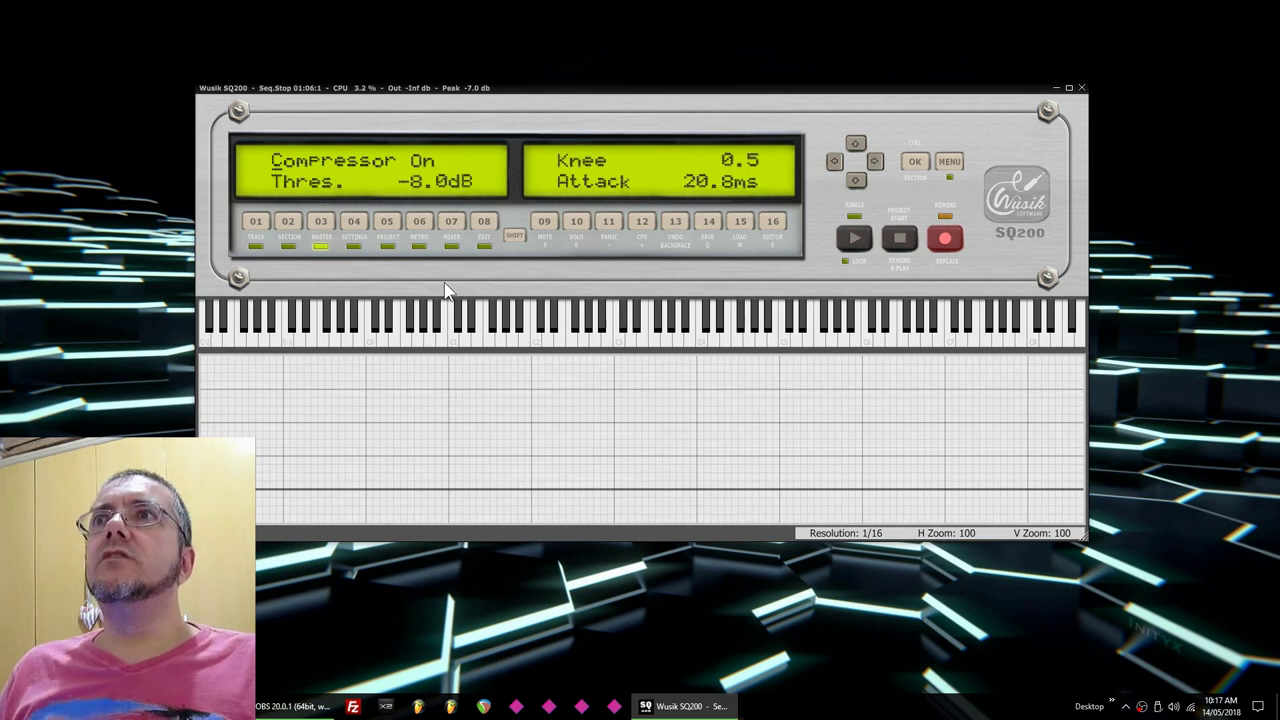
pyautogui.press('1')
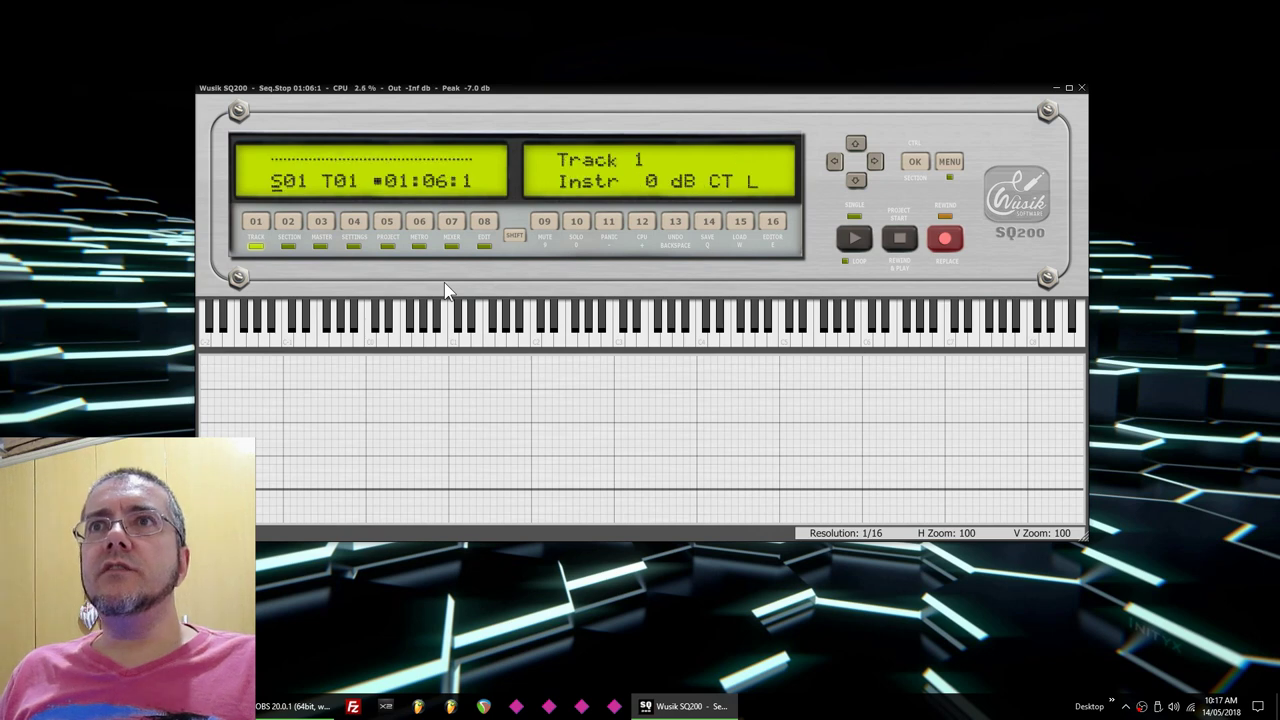
# Make the empty Track 2 an instrument track and assign it Instr01, Wusik Station V9.
pyautogui.press('Down')
pyautogui.press('Right')
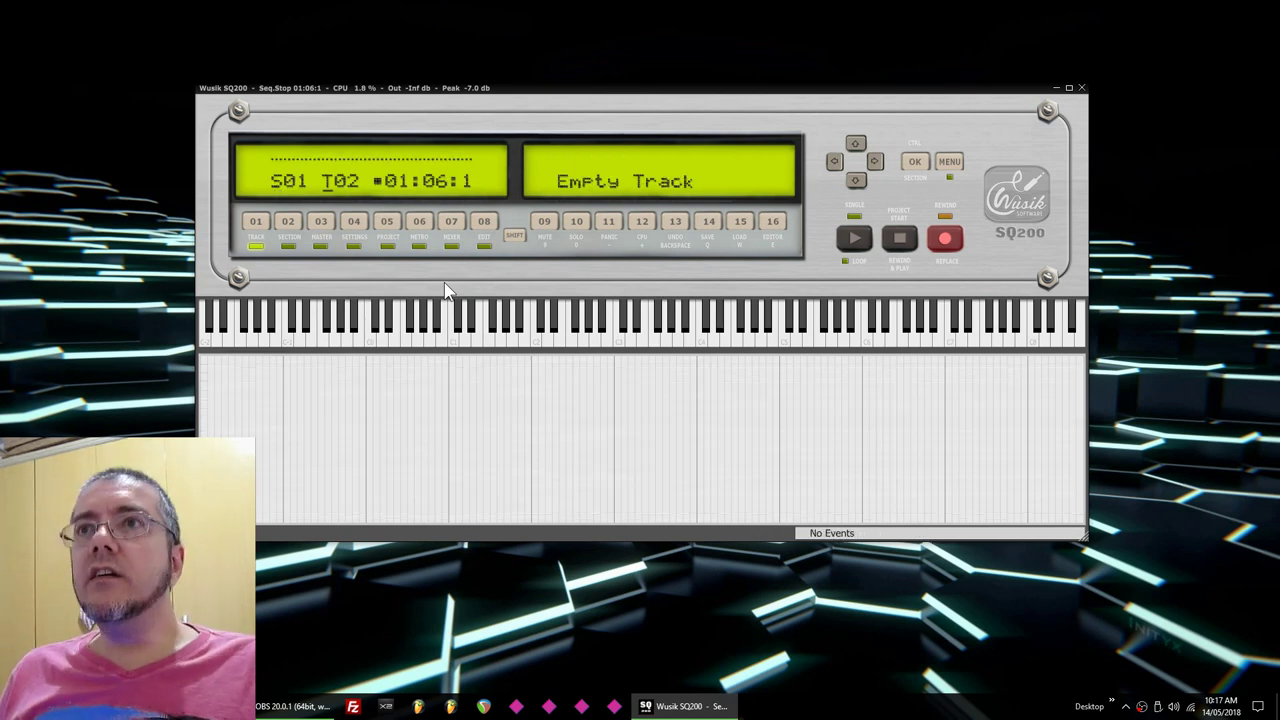
pyautogui.press('Return')
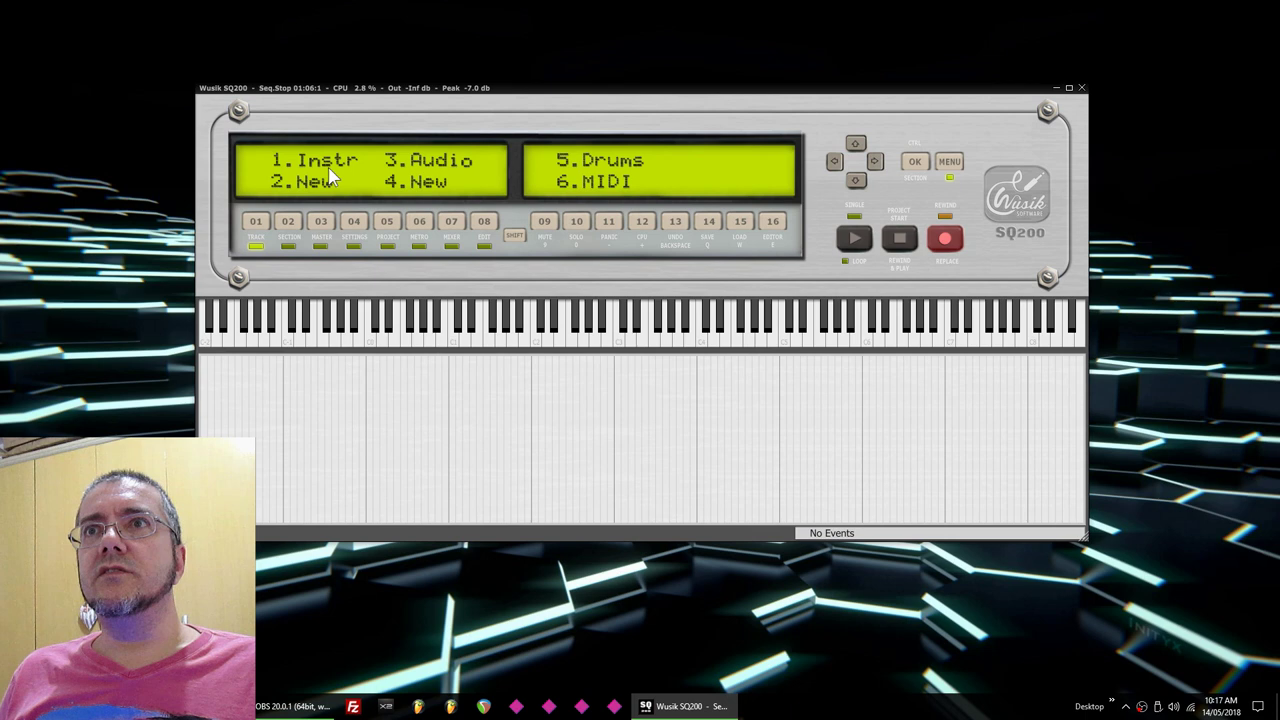
pyautogui.press('1')
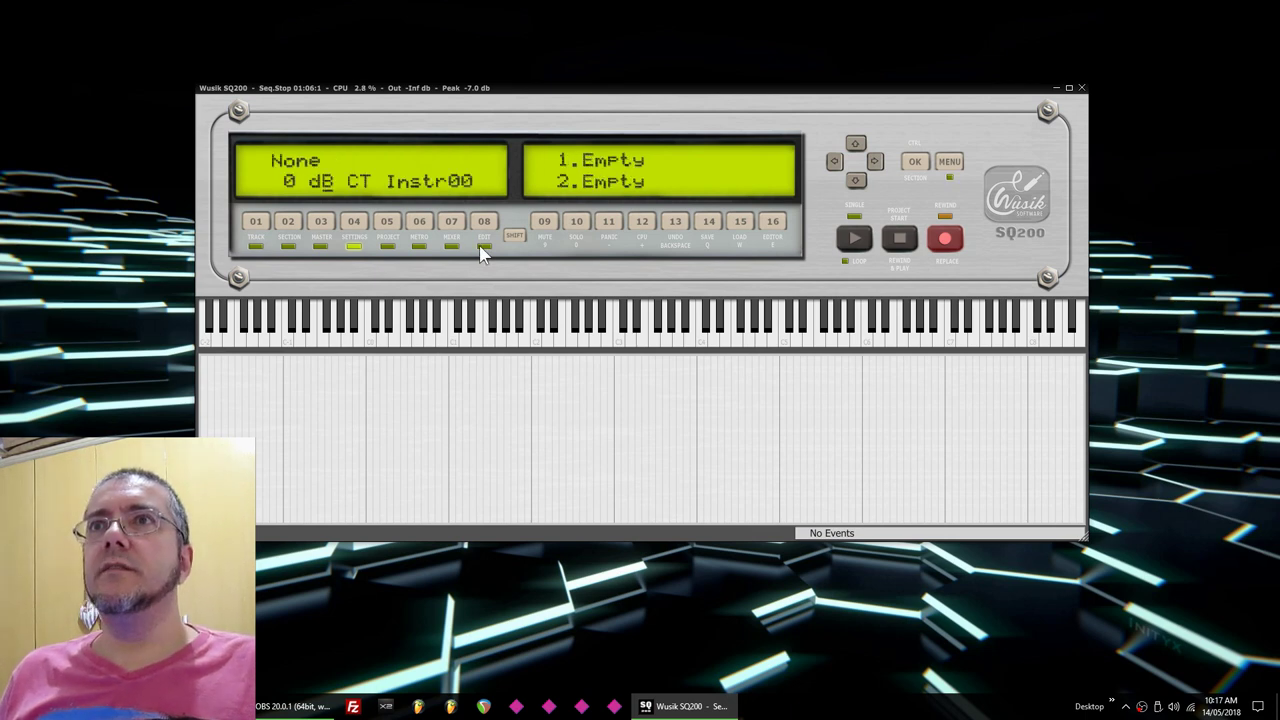
pyautogui.press('Right')
pyautogui.press('Right')
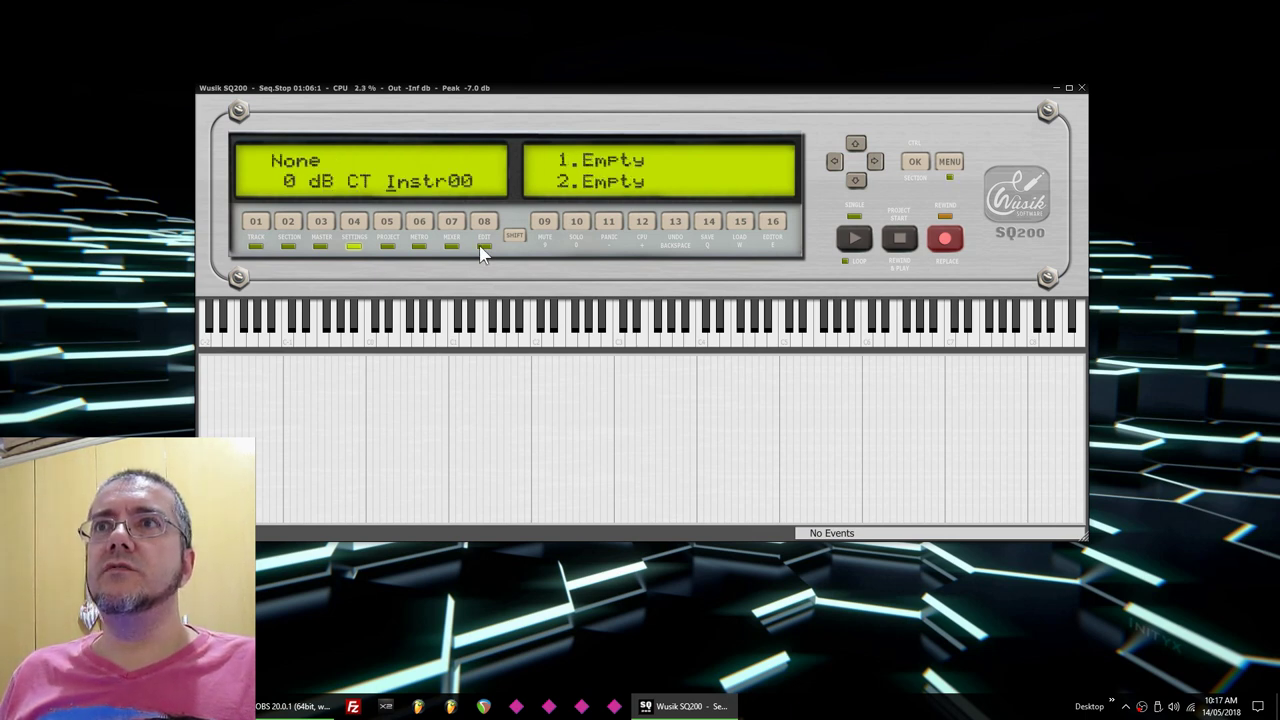
pyautogui.press('Up')
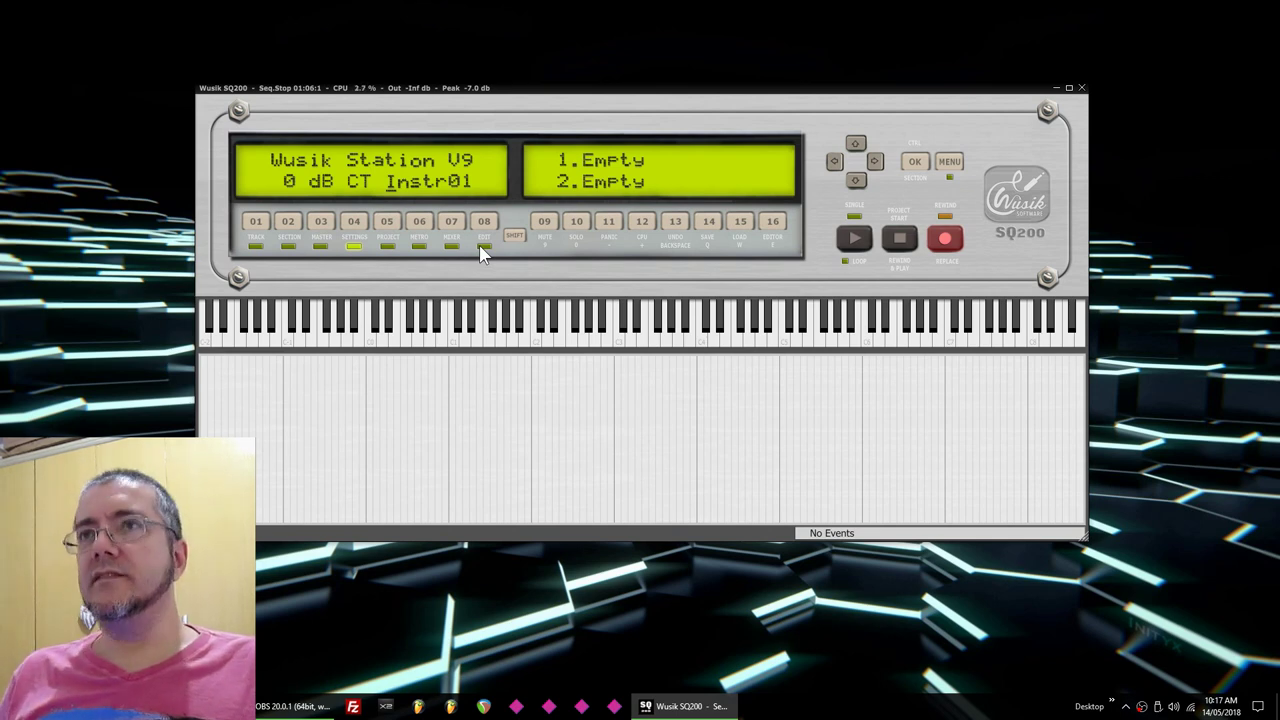
# Insert a new Wusik 8008 instrument and switch Track 2's instrument slot to it, Instr02.
pyautogui.click(479, 245)
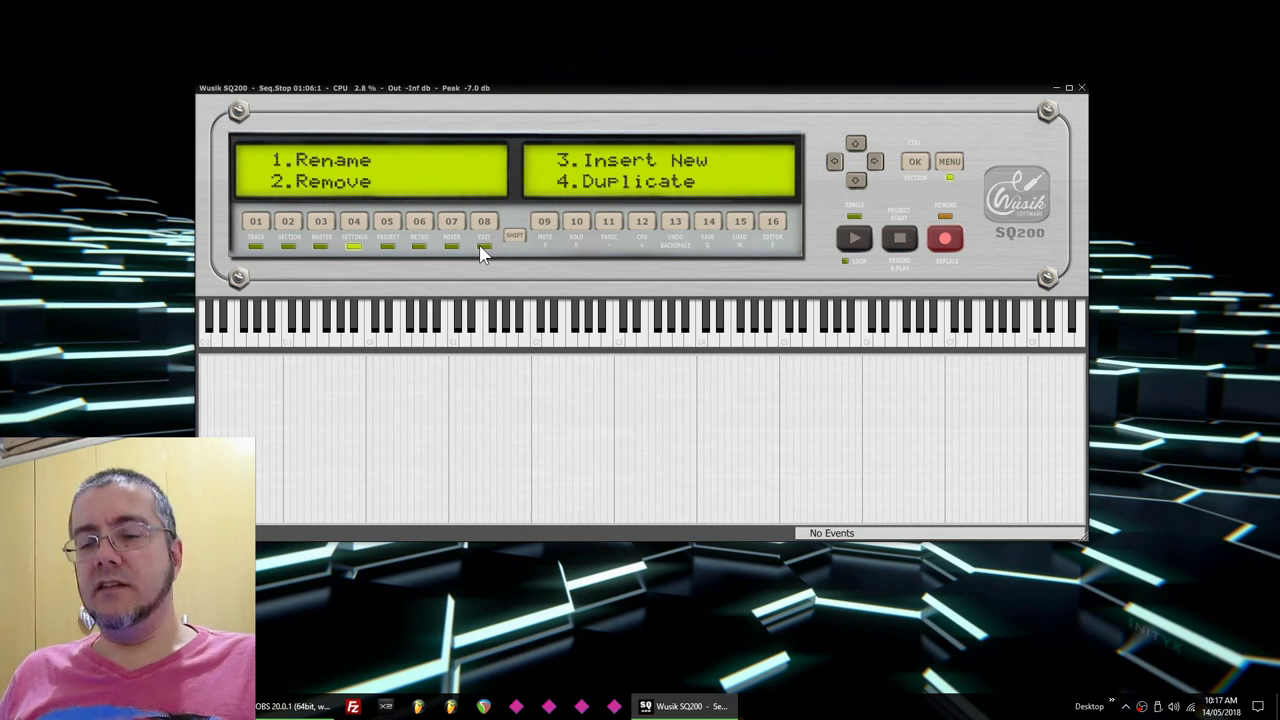
pyautogui.press('3')
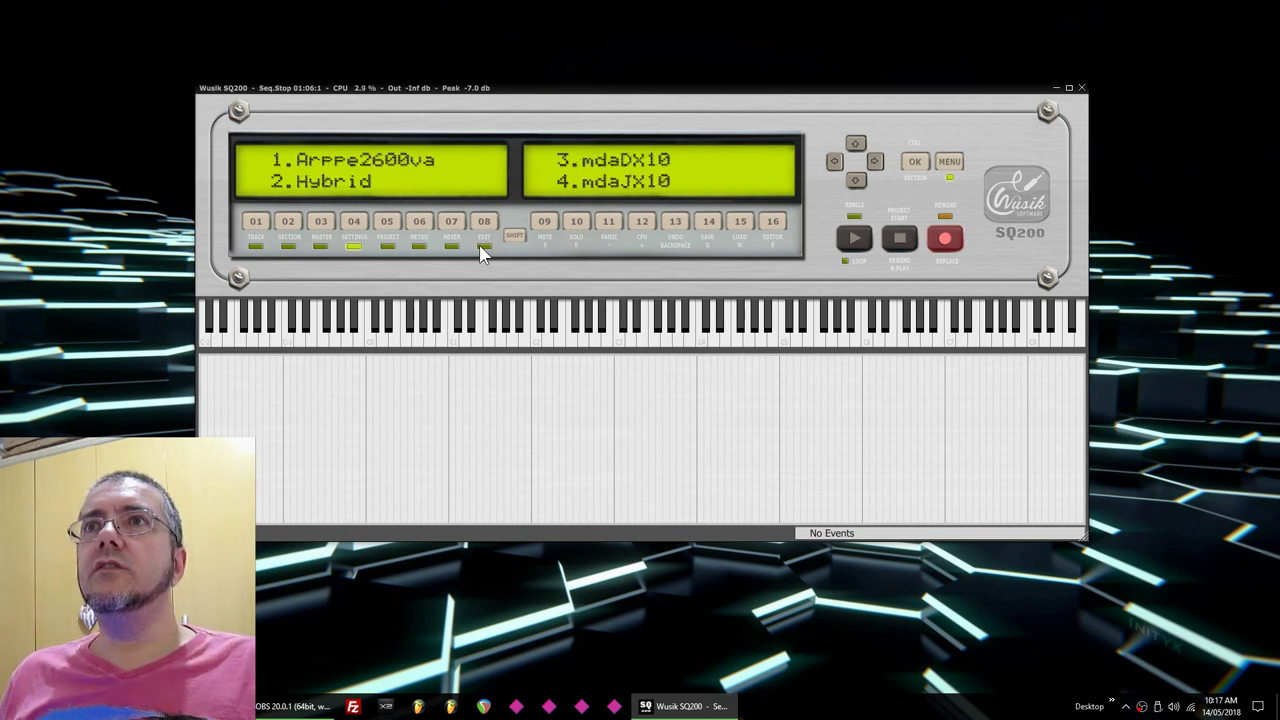
pyautogui.press('Down')
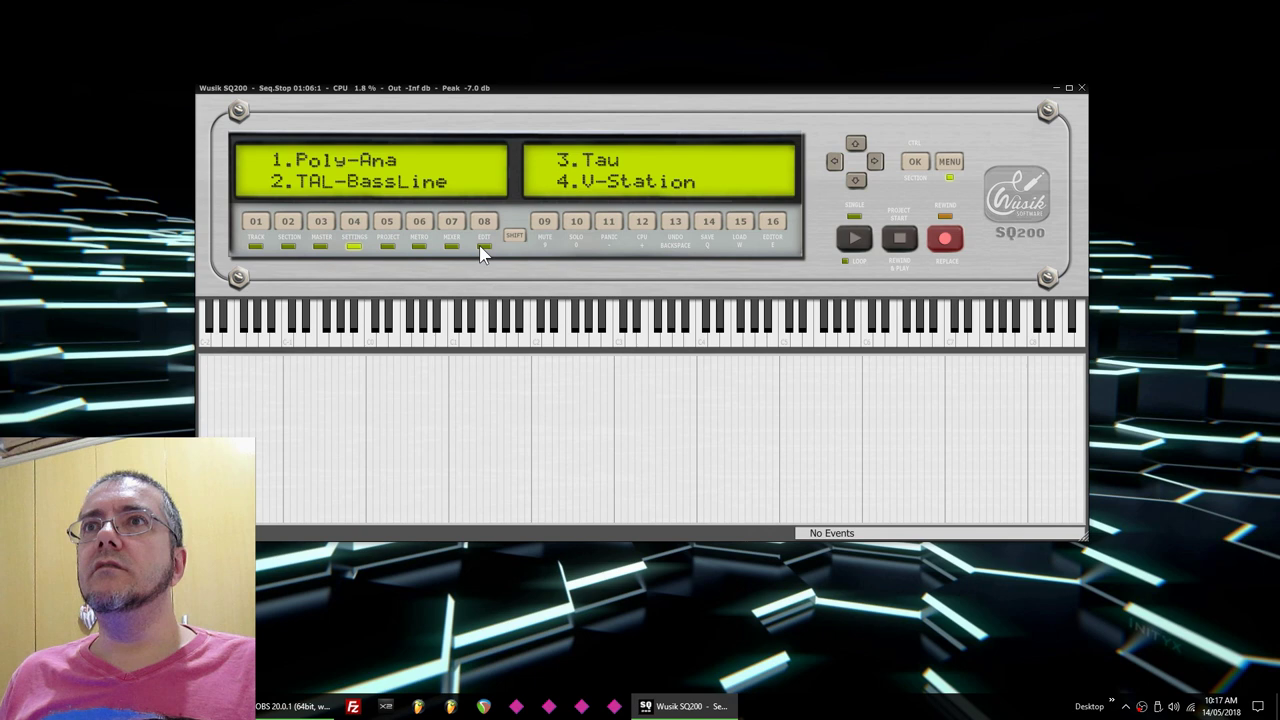
pyautogui.press('Down')
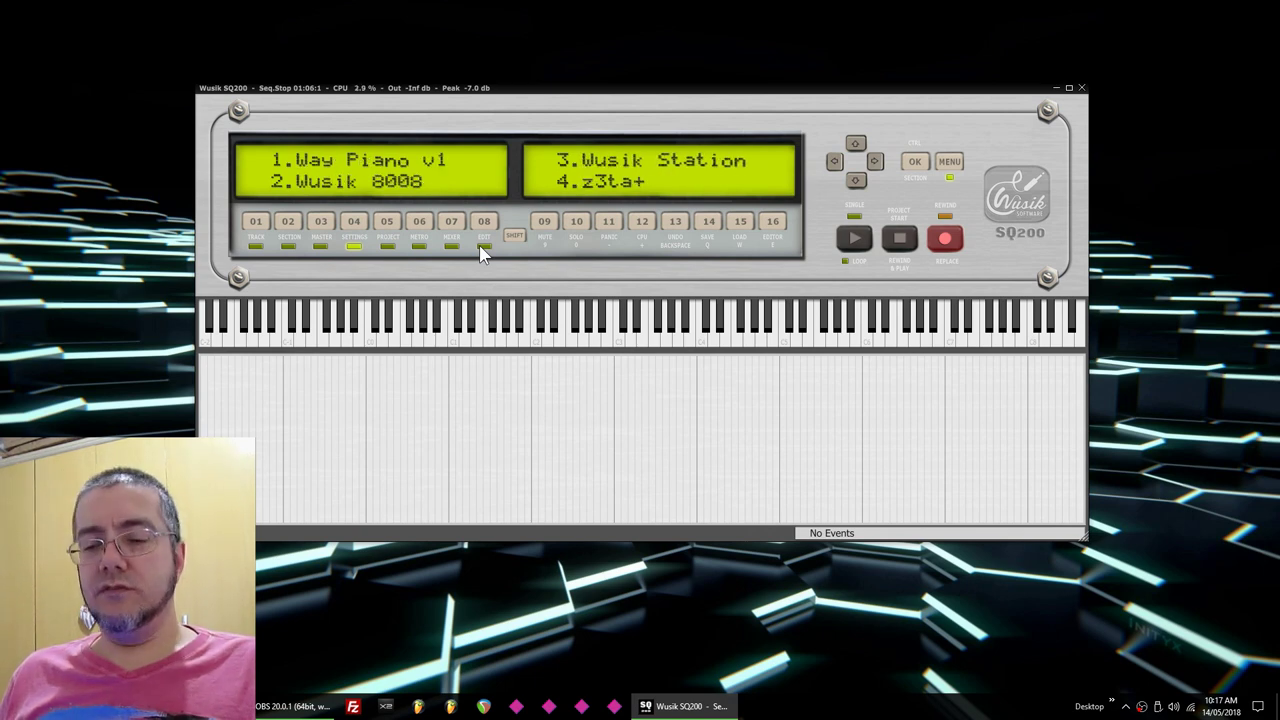
pyautogui.press('Return')
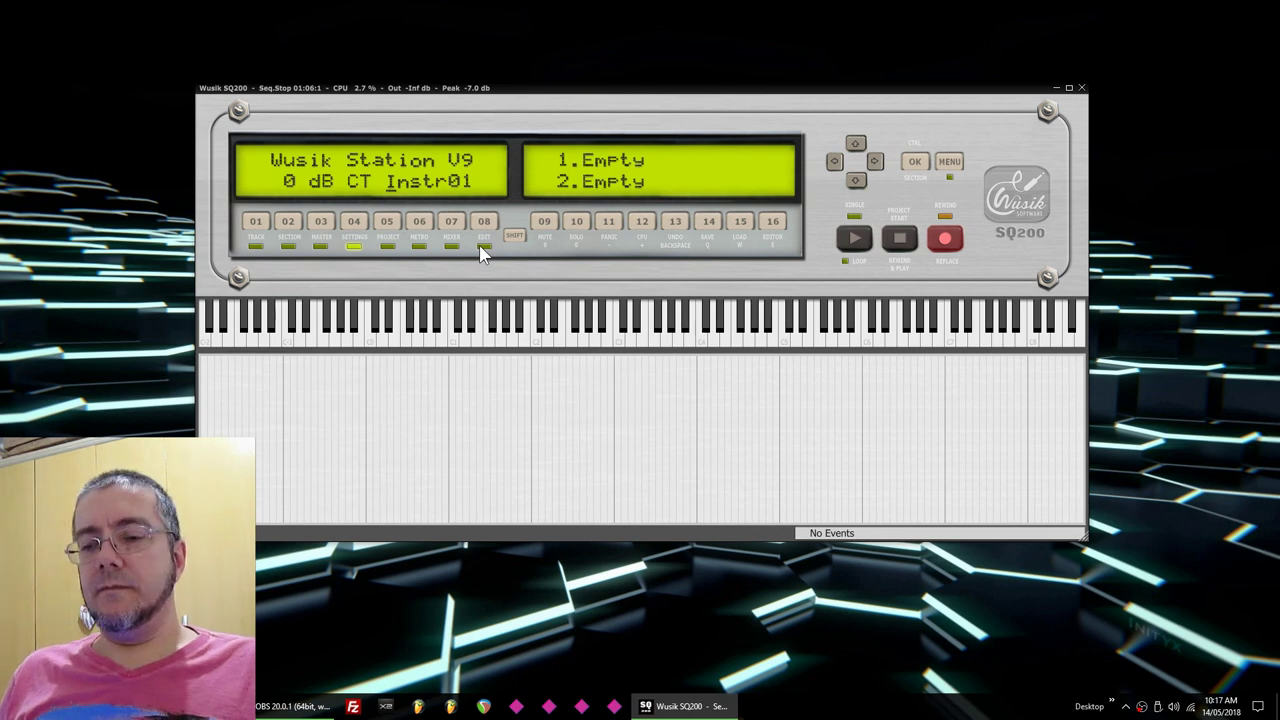
pyautogui.press('Down')
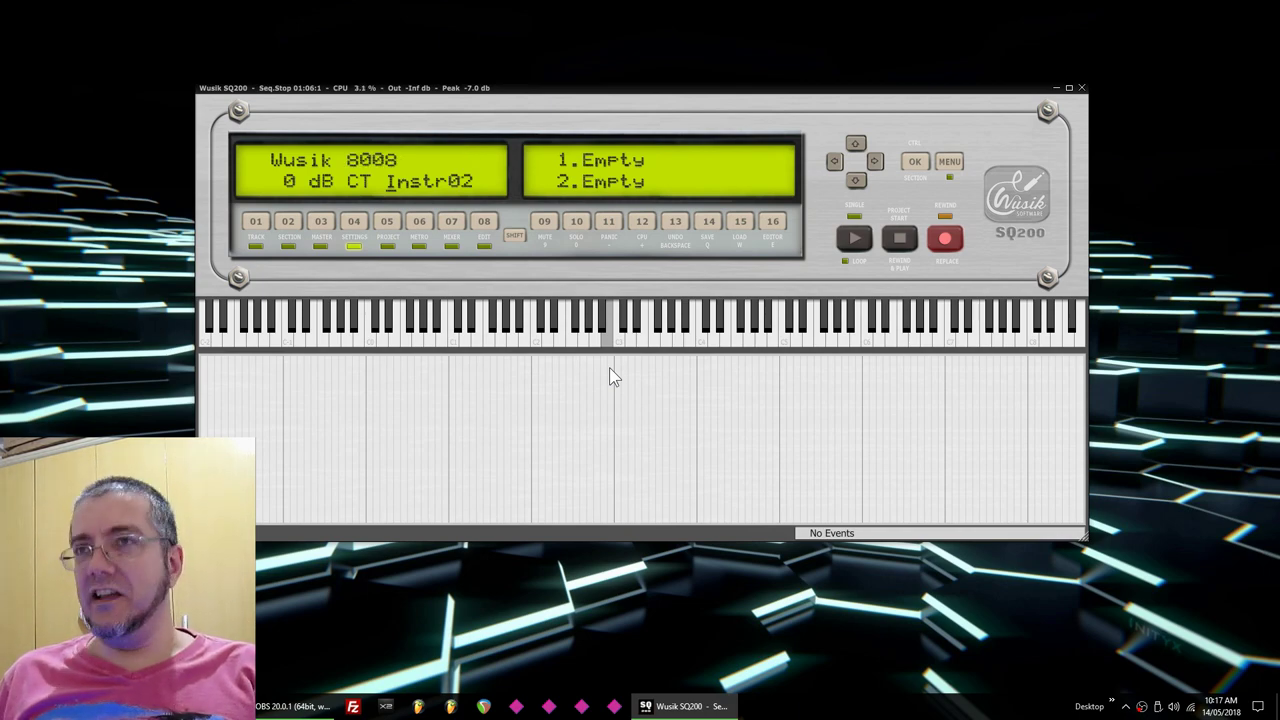
# Open the Wusik 8008 editor and add a Basic AR Env module and a White Noise sound generator to the layer.
pyautogui.press('e')
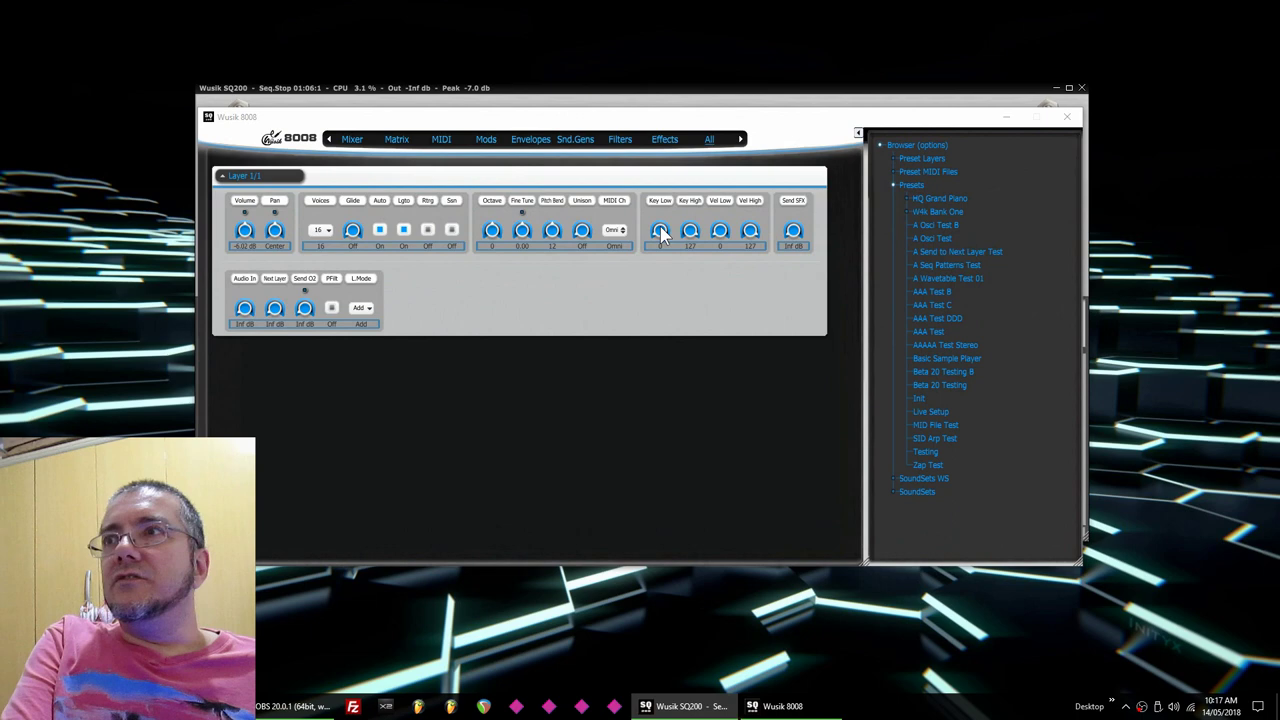
pyautogui.rightClick(457, 395)
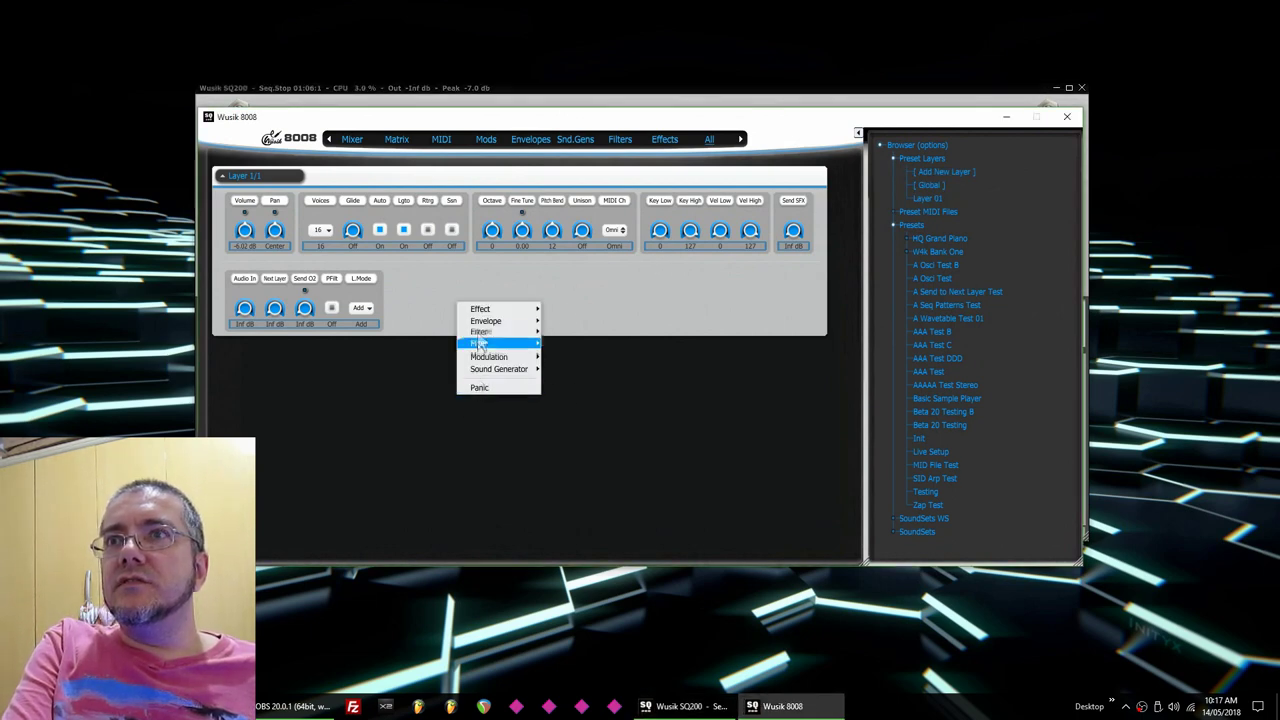
pyautogui.moveTo(495, 330)
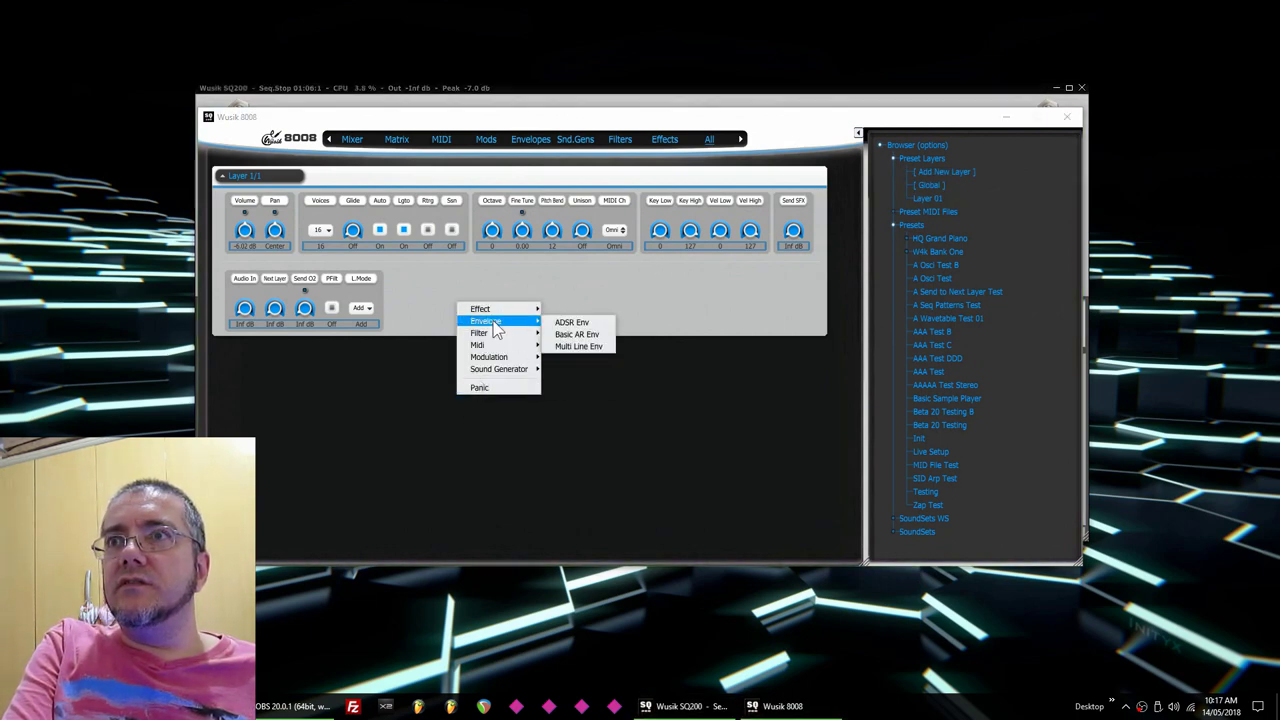
pyautogui.click(572, 335)
pyautogui.rightClick(579, 392)
pyautogui.moveTo(640, 366)
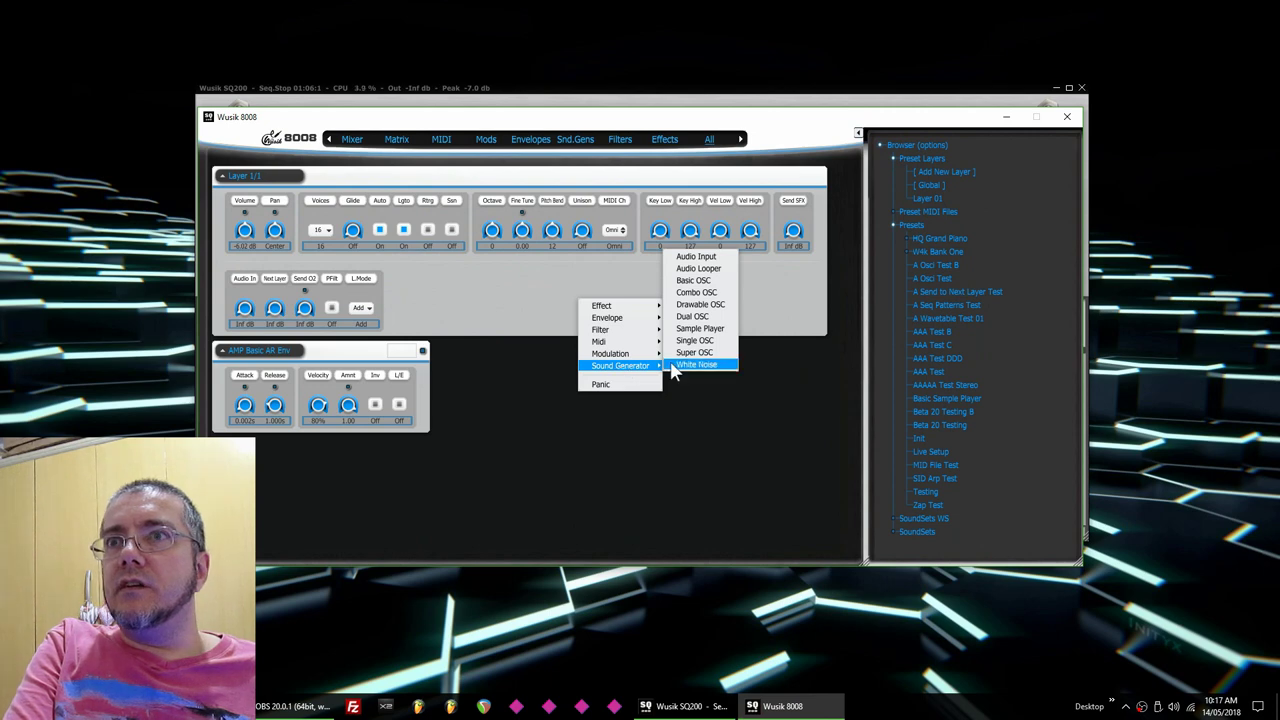
pyautogui.click(690, 365)
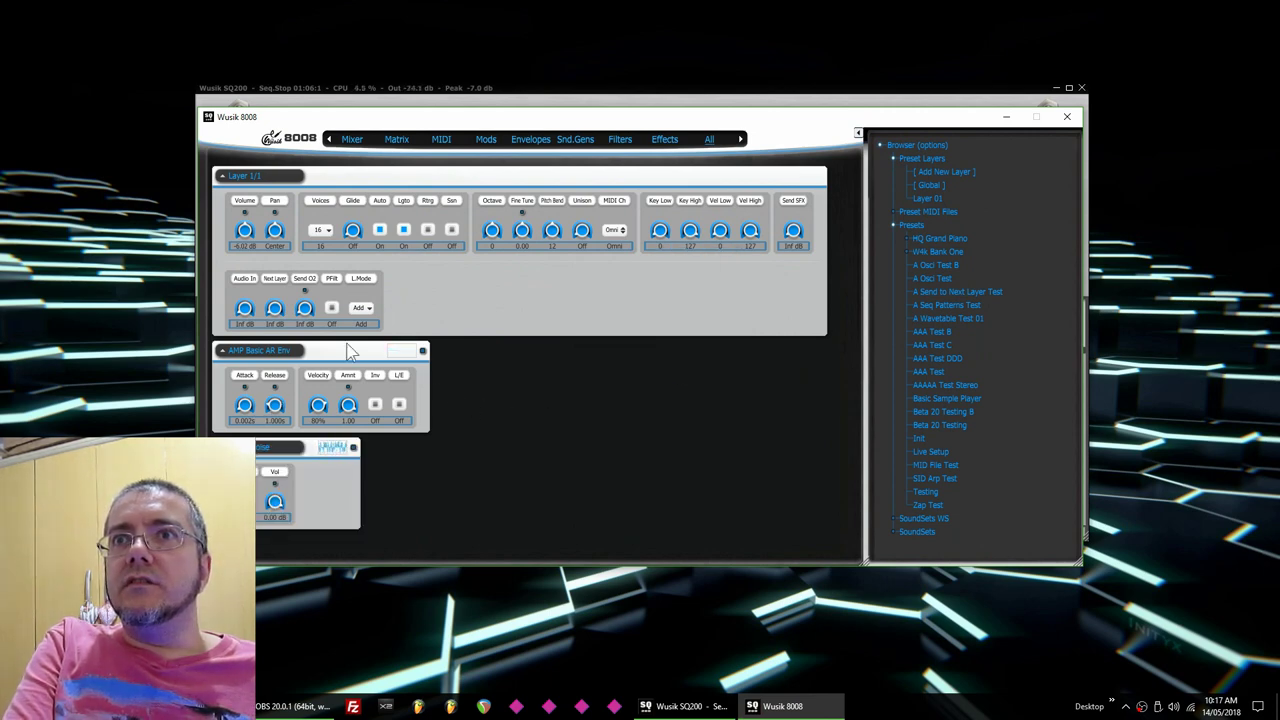
# Unload the Basic AR envelope module and add another Basic AR Env to the layer.
pyautogui.rightClick(264, 353)
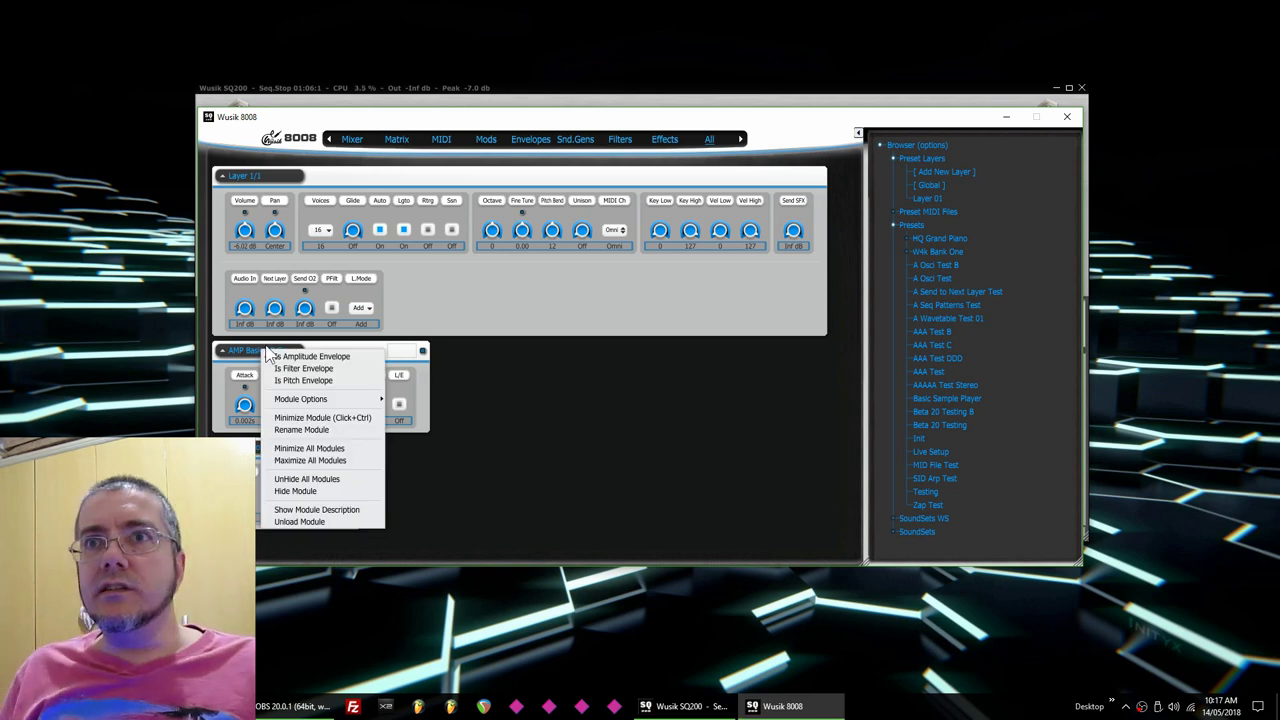
pyautogui.click(340, 521)
pyautogui.rightClick(535, 368)
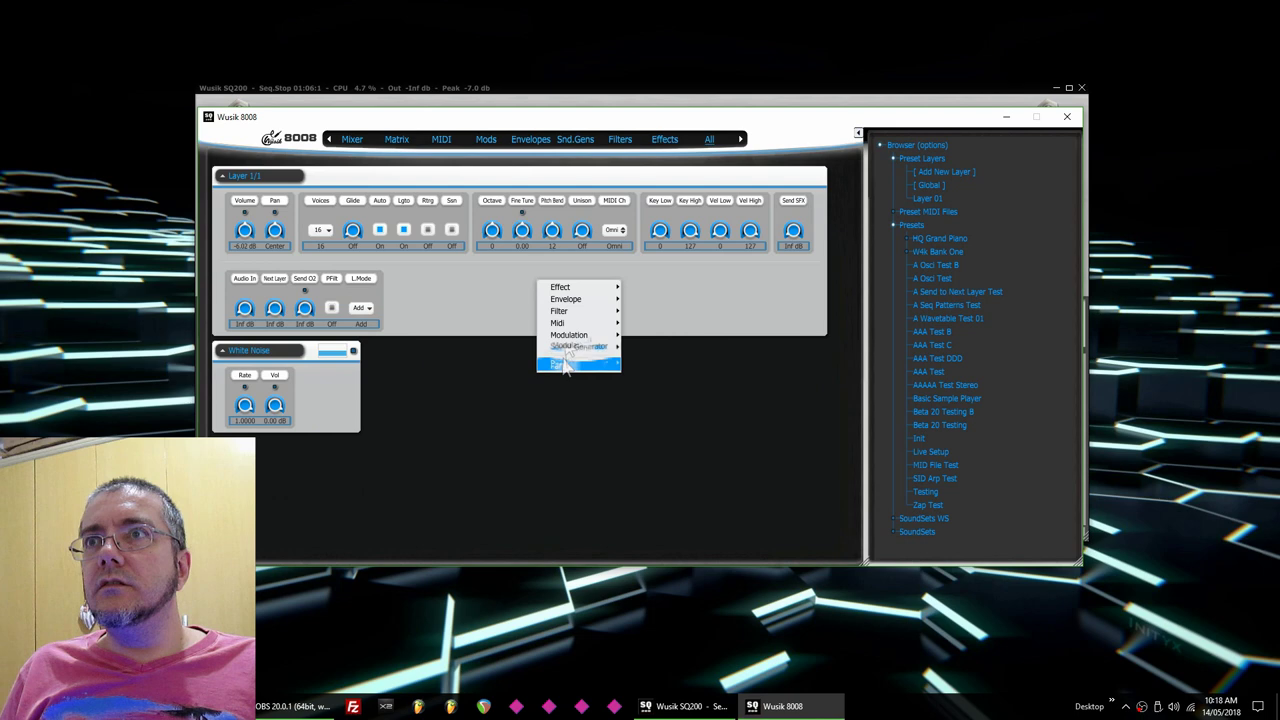
pyautogui.moveTo(571, 300)
pyautogui.click(658, 315)
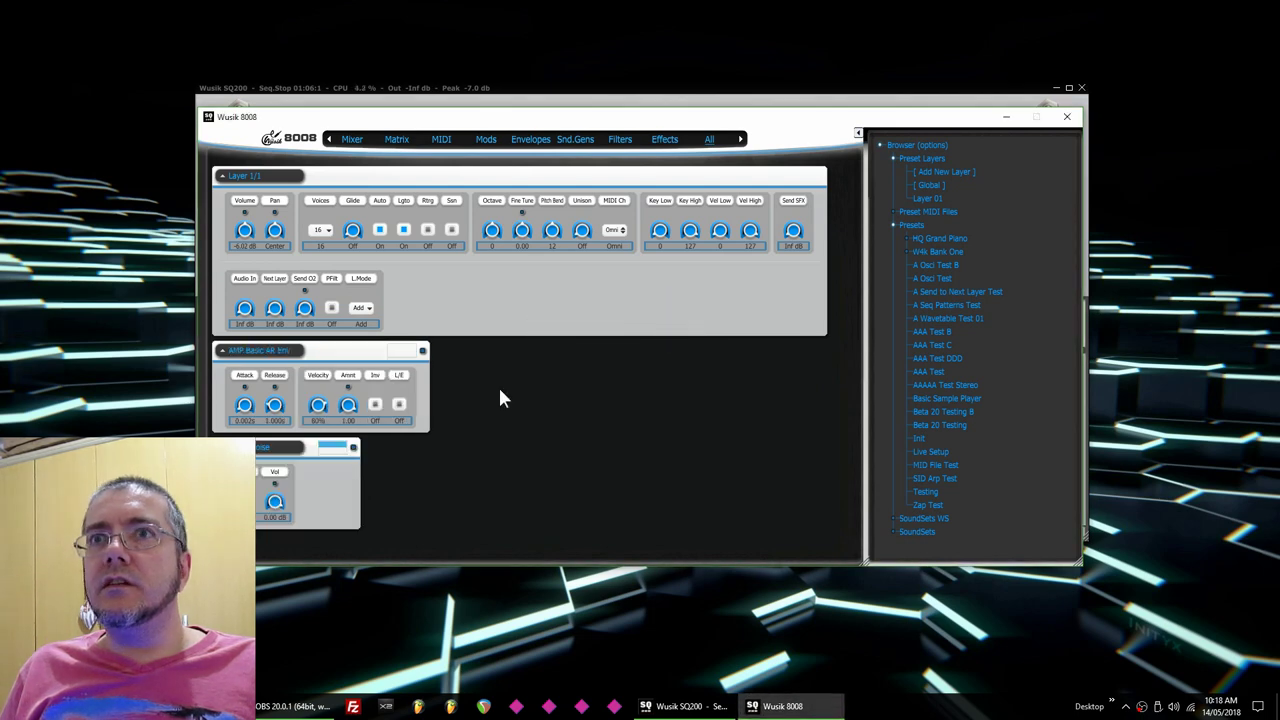
# Replace the Basic AR envelope module with an ADSR Env module.
pyautogui.rightClick(276, 350)
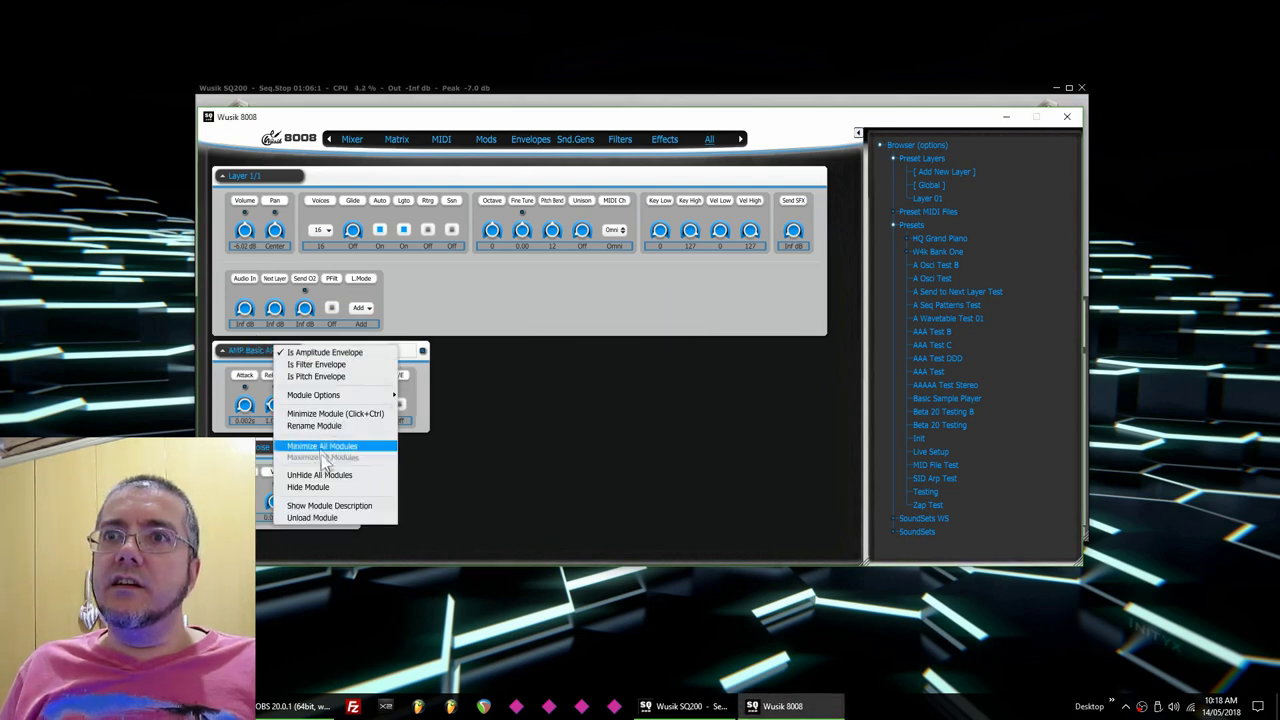
pyautogui.click(340, 522)
pyautogui.press('Return')
pyautogui.rightClick(523, 376)
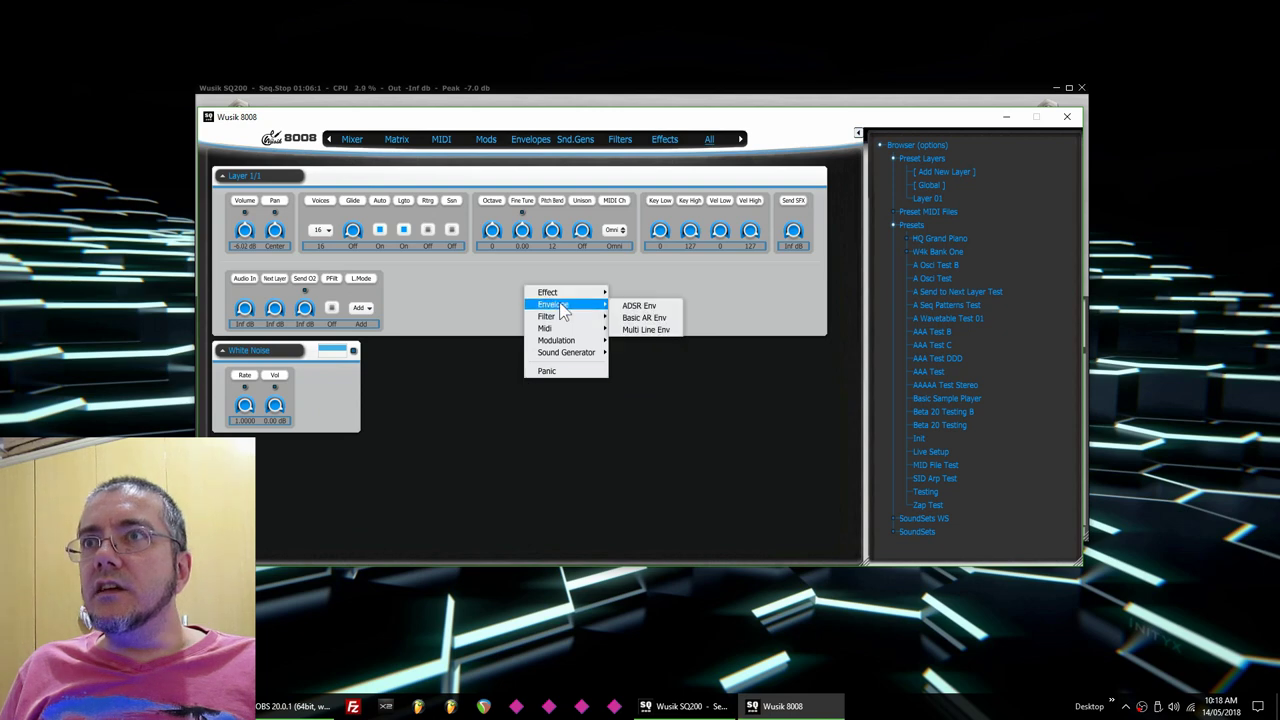
pyautogui.moveTo(568, 310)
pyautogui.click(645, 305)
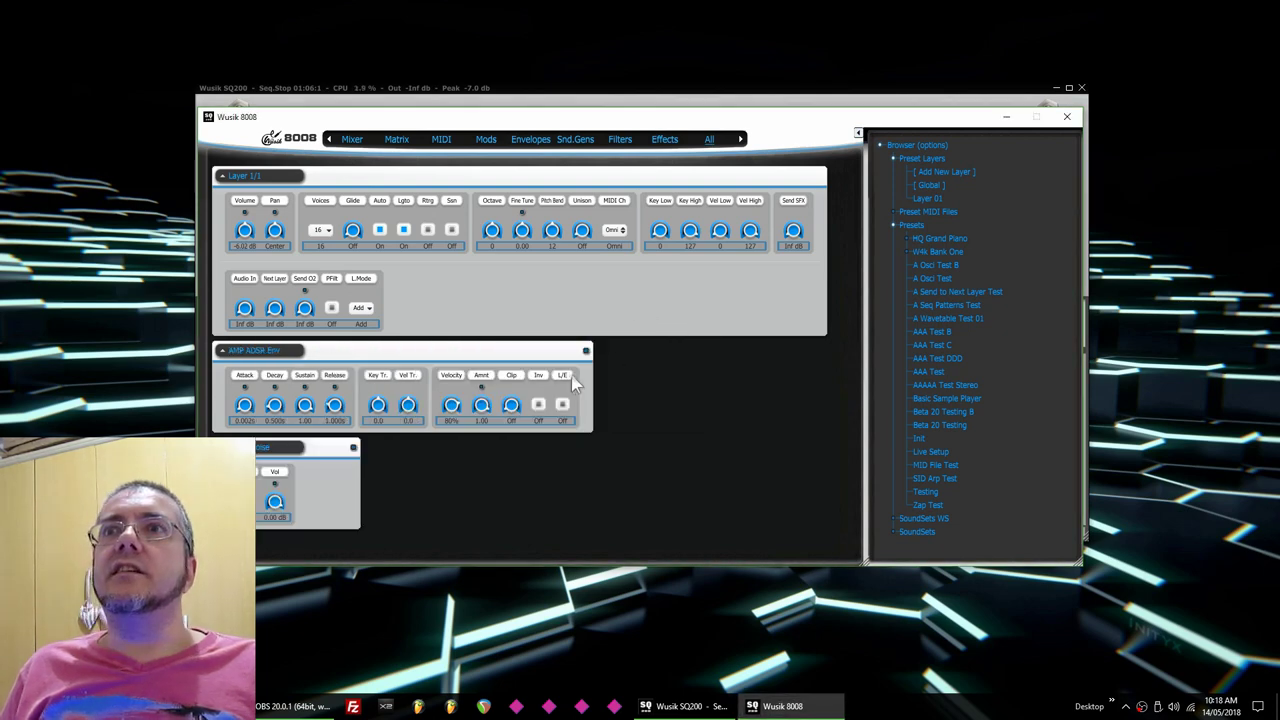
# Set the envelope's attack, sustain and release to zero, shorten its decay, raise the layer volume to 0 dB, and close the instrument editor.
pyautogui.moveTo(312, 404); pyautogui.dragTo(300, 437)
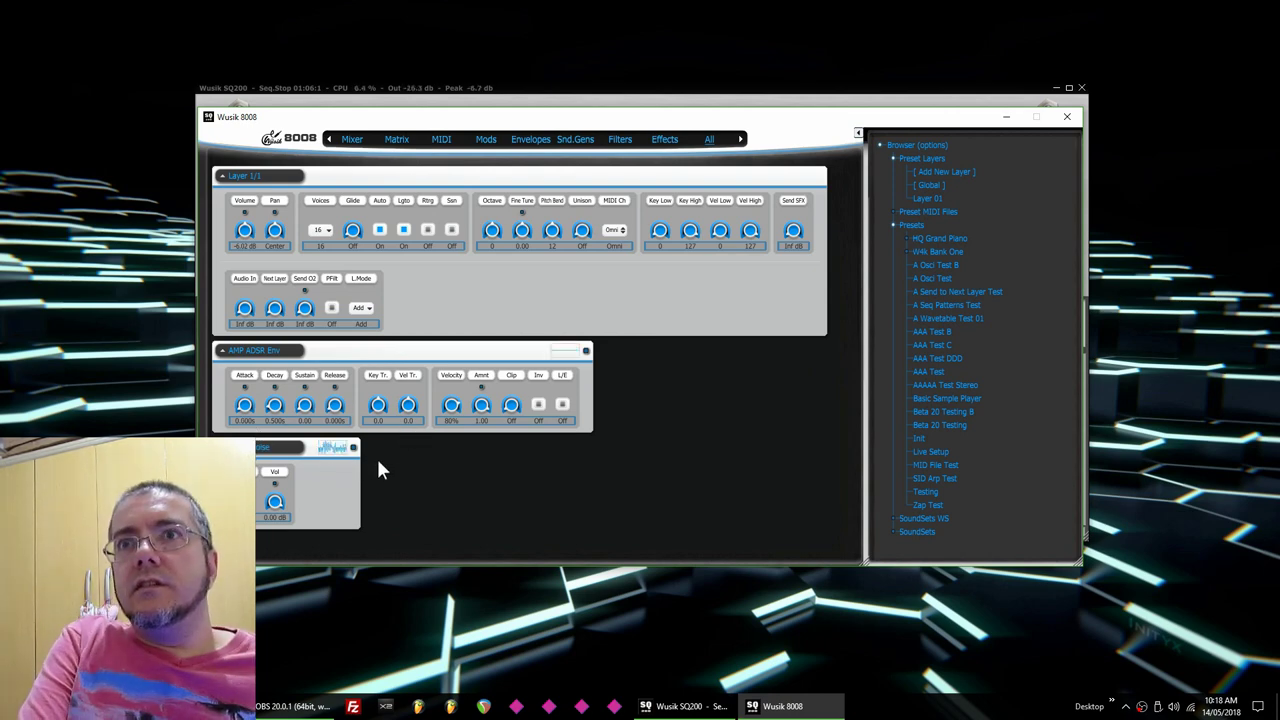
pyautogui.moveTo(276, 404); pyautogui.dragTo(286, 438)
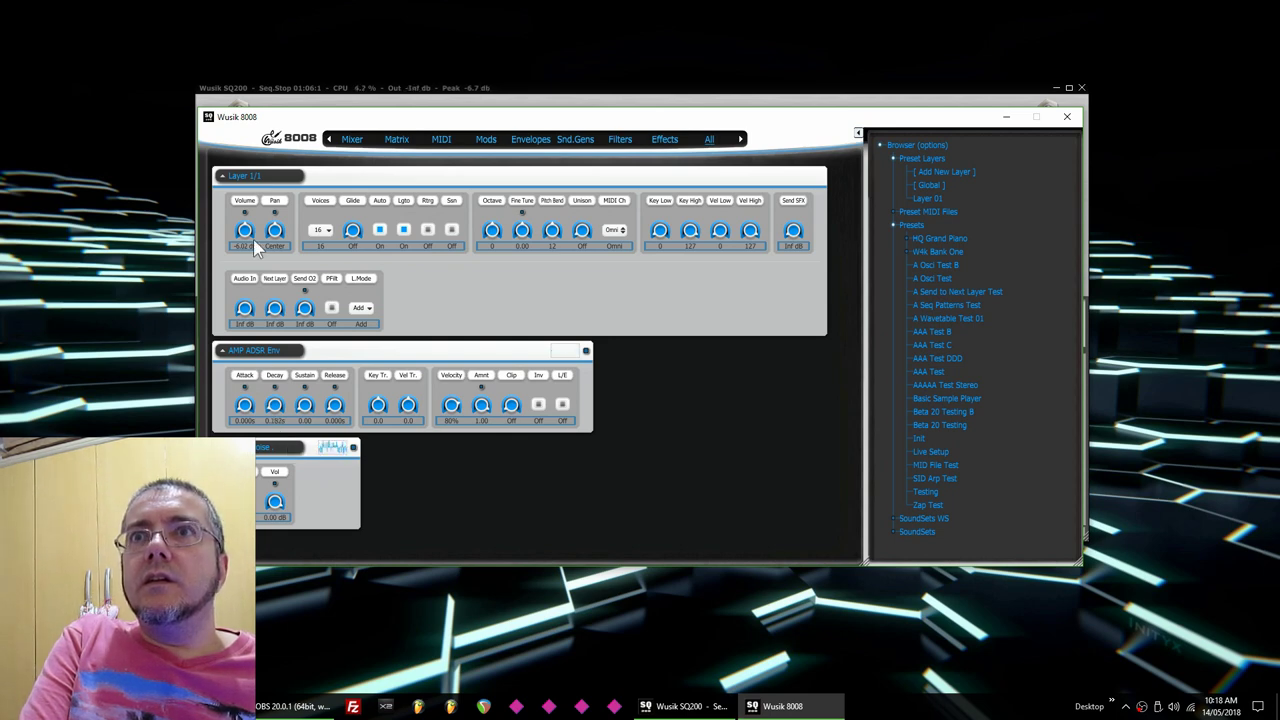
pyautogui.moveTo(251, 235); pyautogui.dragTo(243, 57)
pyautogui.click(300, 90)
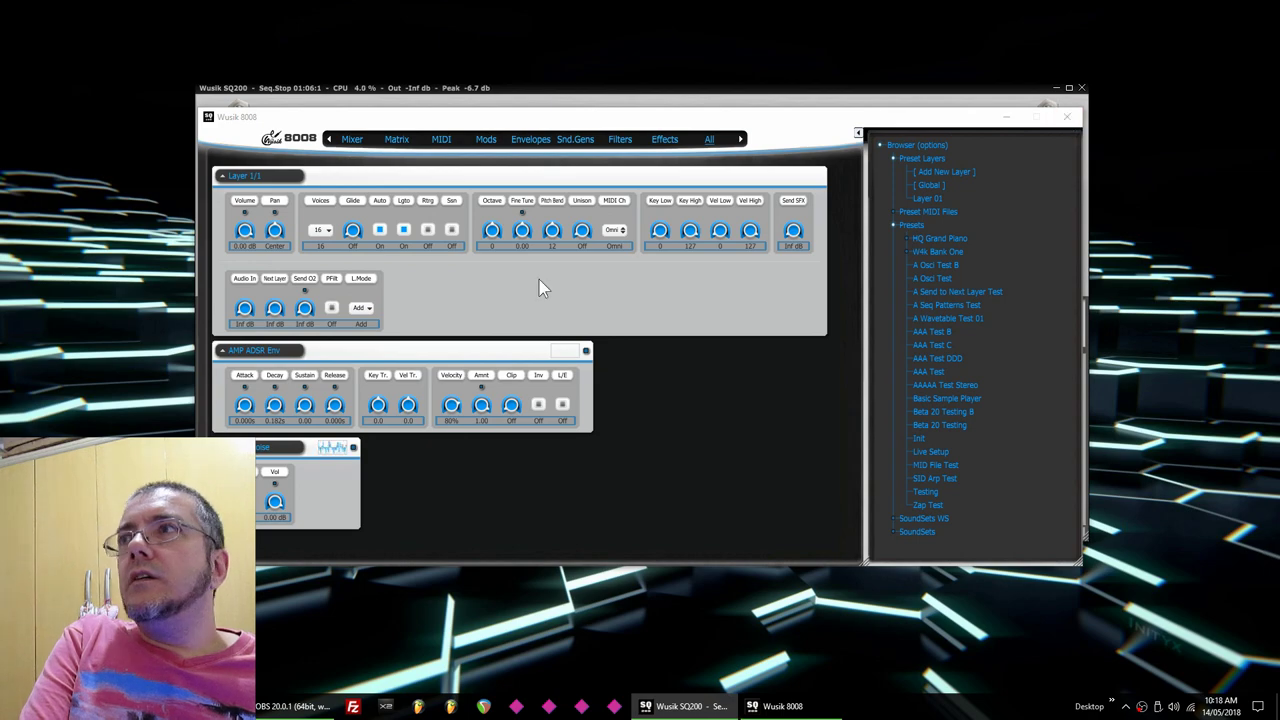
pyautogui.click(1068, 121)
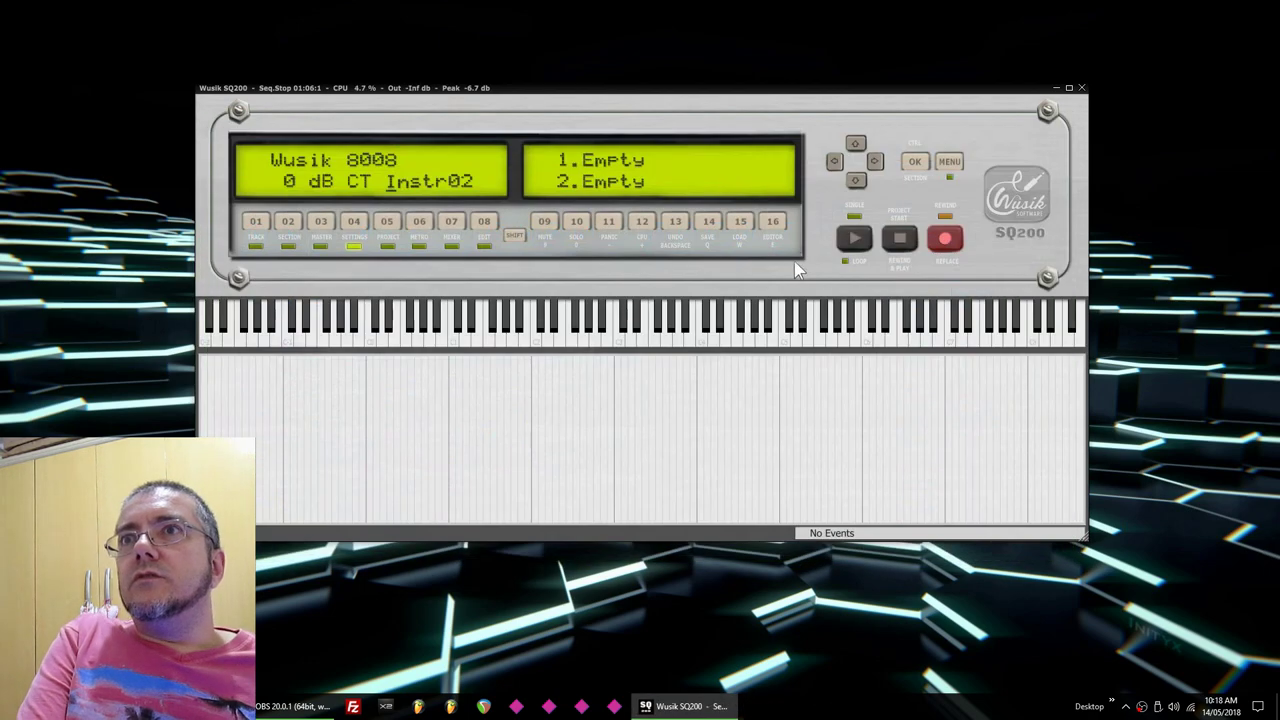
# Go past the instrument's automation settings and route its side chain to Master with a gain of +0.1.
pyautogui.press('Right')
pyautogui.press('Right')
pyautogui.press('Right')
pyautogui.press('Right')
pyautogui.press('Right')
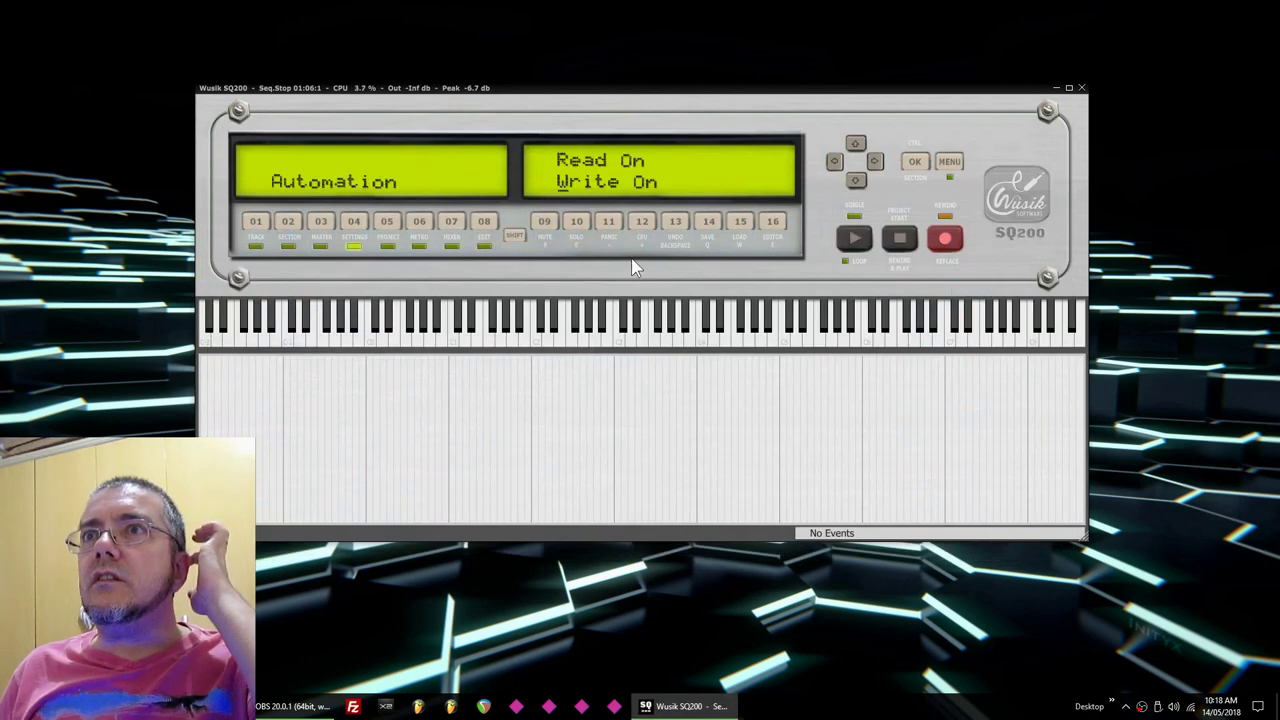
pyautogui.press('Down')
pyautogui.press('Right')
pyautogui.press('Up')
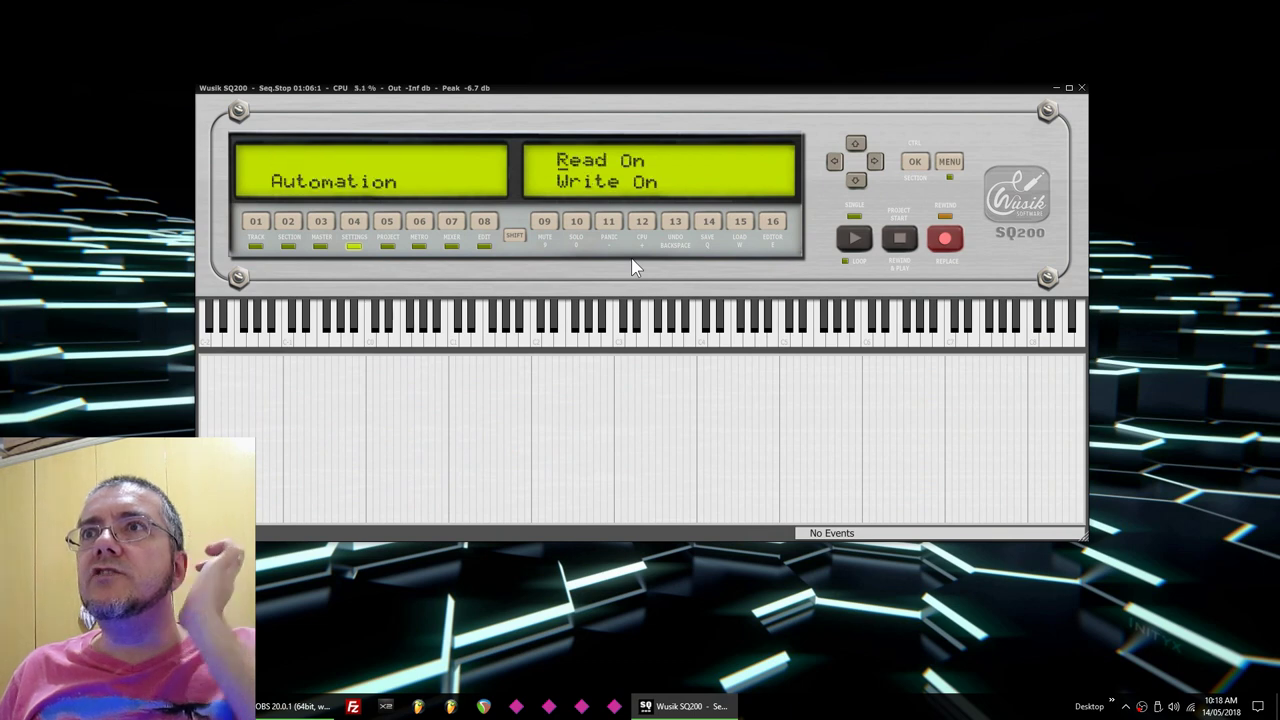
pyautogui.press('Down')
pyautogui.press('Right')
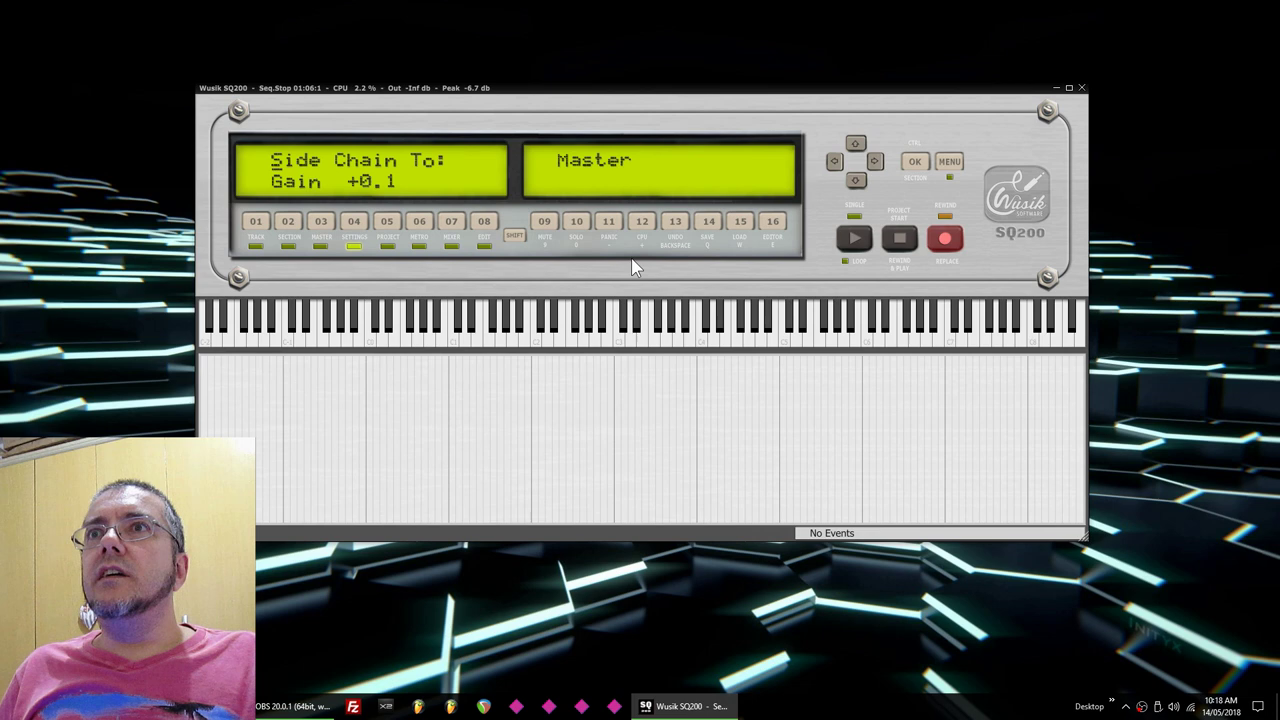
# Lower the Wusik 8008 instrument's volume to -Inf and return to the Track 2 page.
pyautogui.press('Escape')
pyautogui.press('Down')
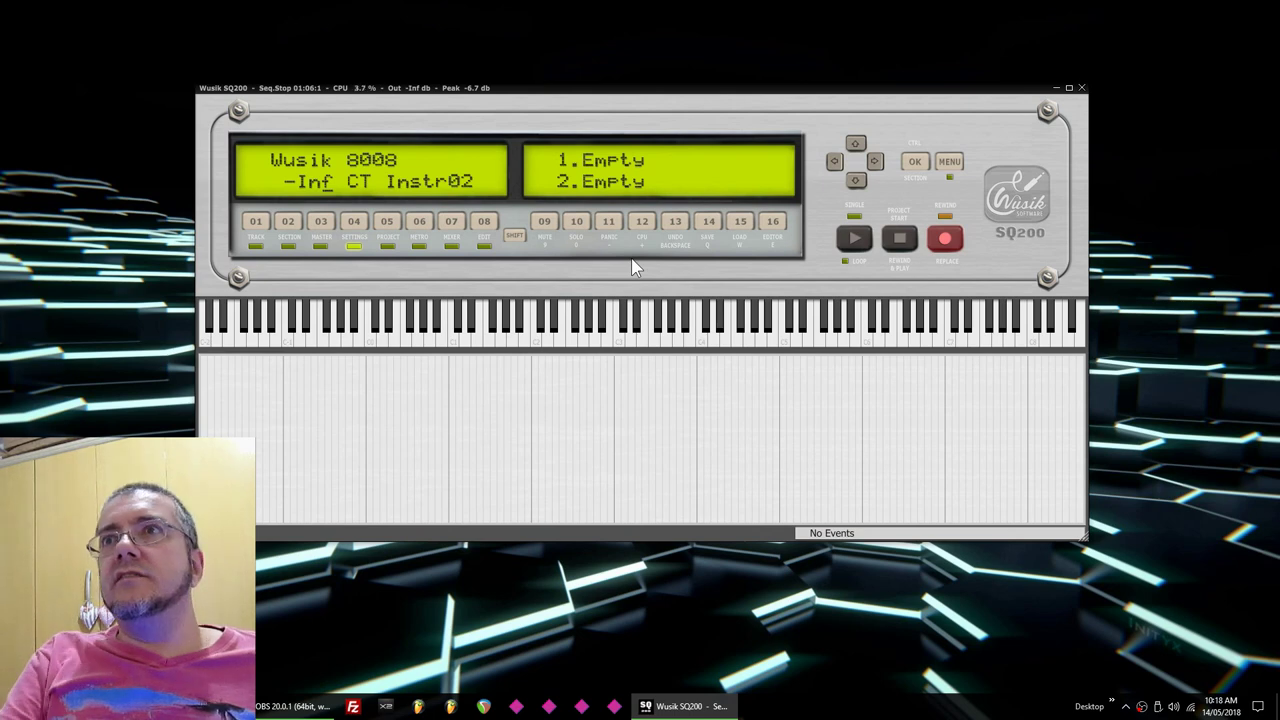
pyautogui.press('1')
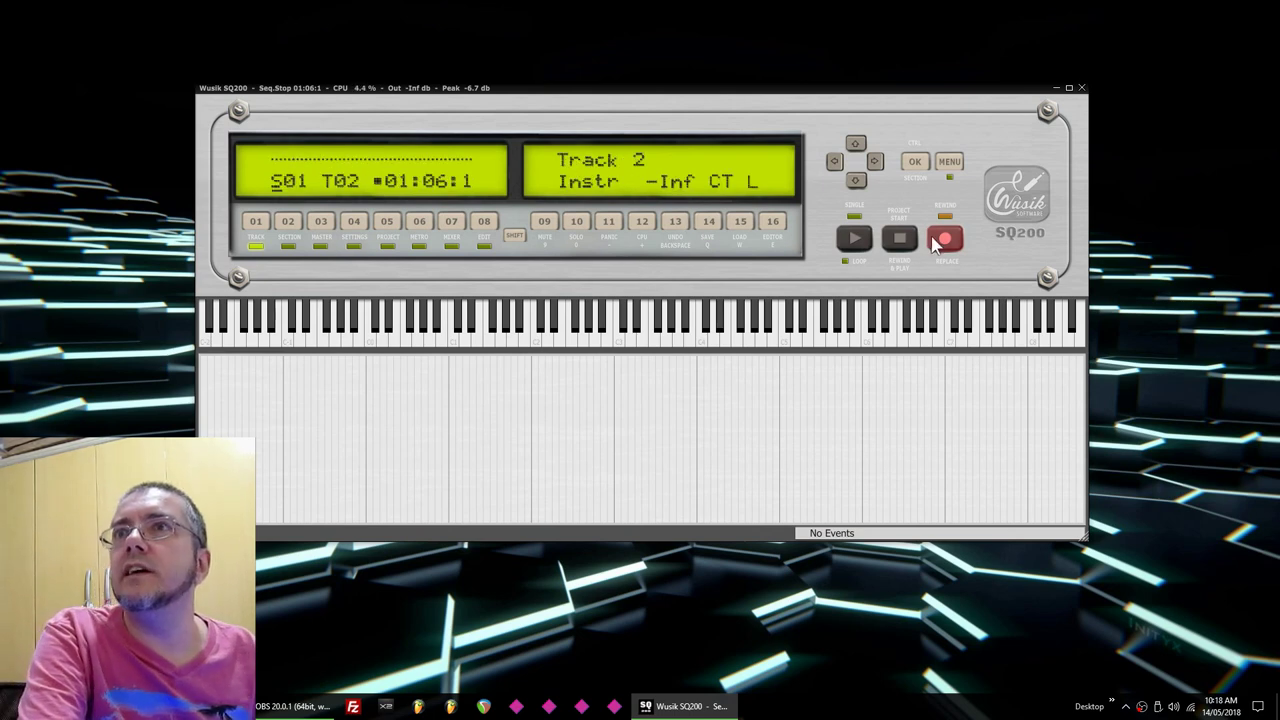
# Rewind section 01 to the start, record a noise hit on Track 2, and stop recording.
pyautogui.click(905, 235)
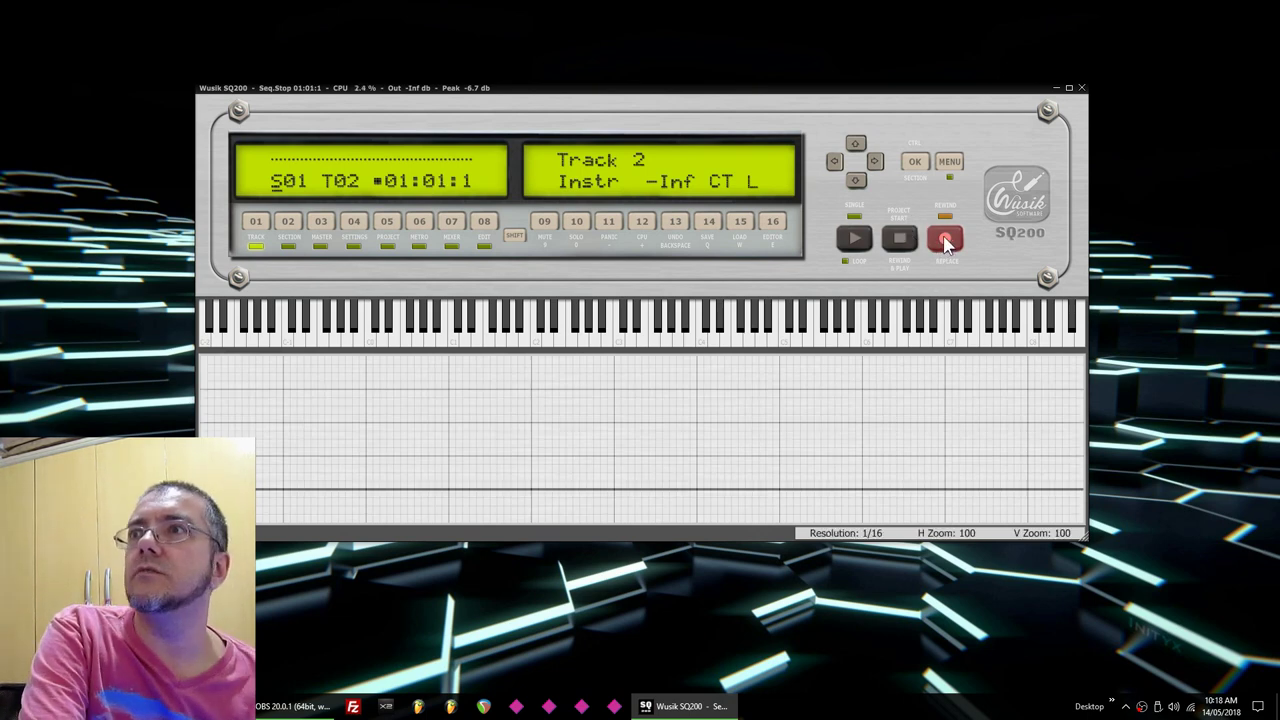
pyautogui.click(946, 242)
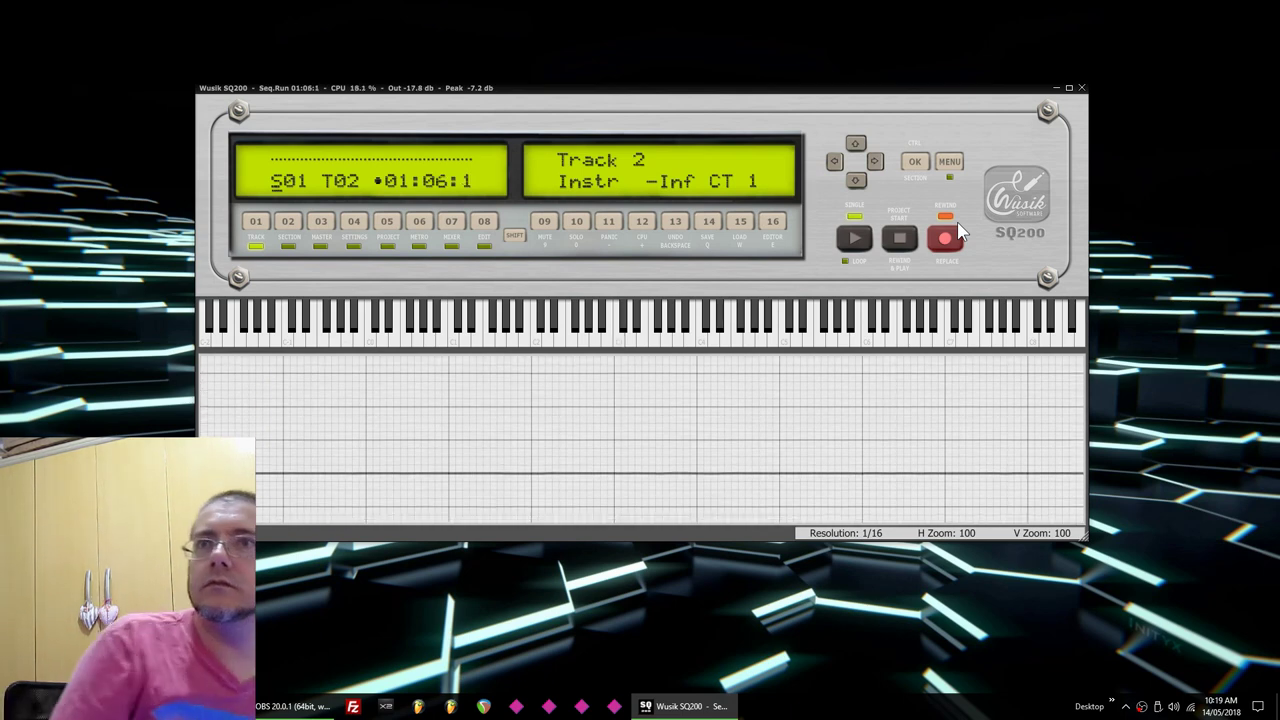
pyautogui.click(957, 224)
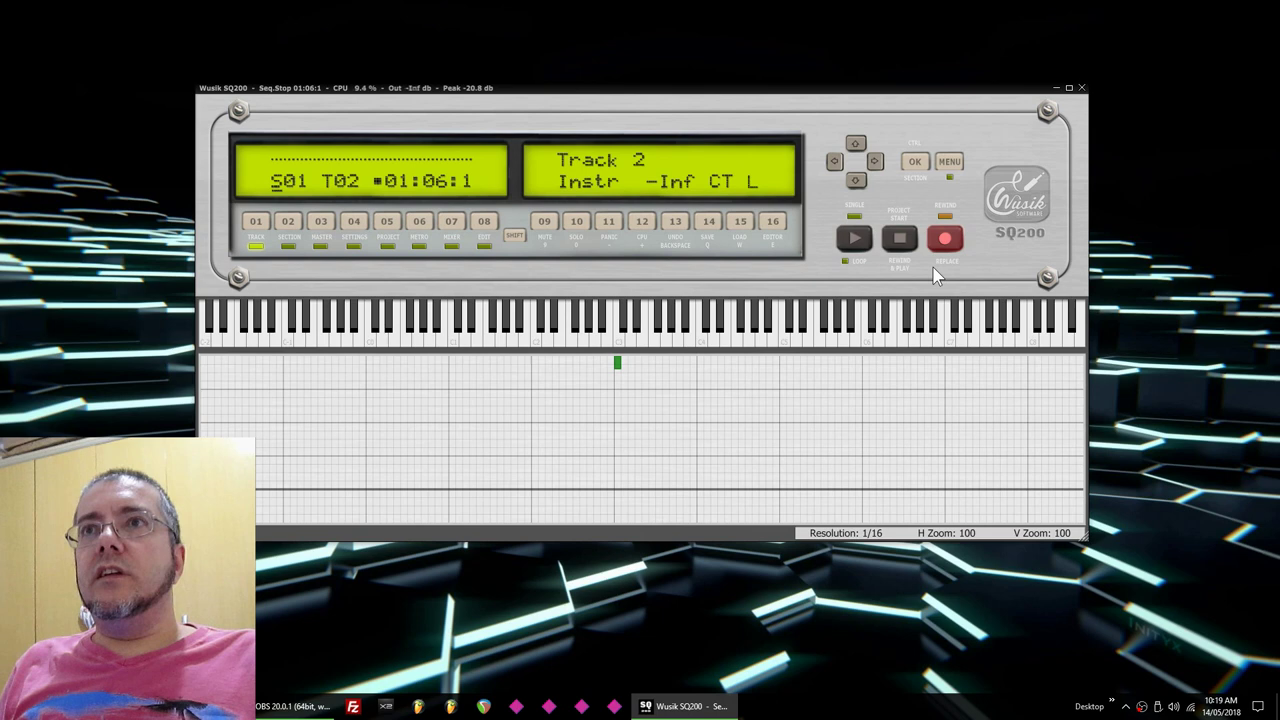
# Set the master compressor to ratio inf:1, release 50.0 ms and Fast Attack during looped playback, and stop the sequence.
pyautogui.press('3')
pyautogui.press('Left')
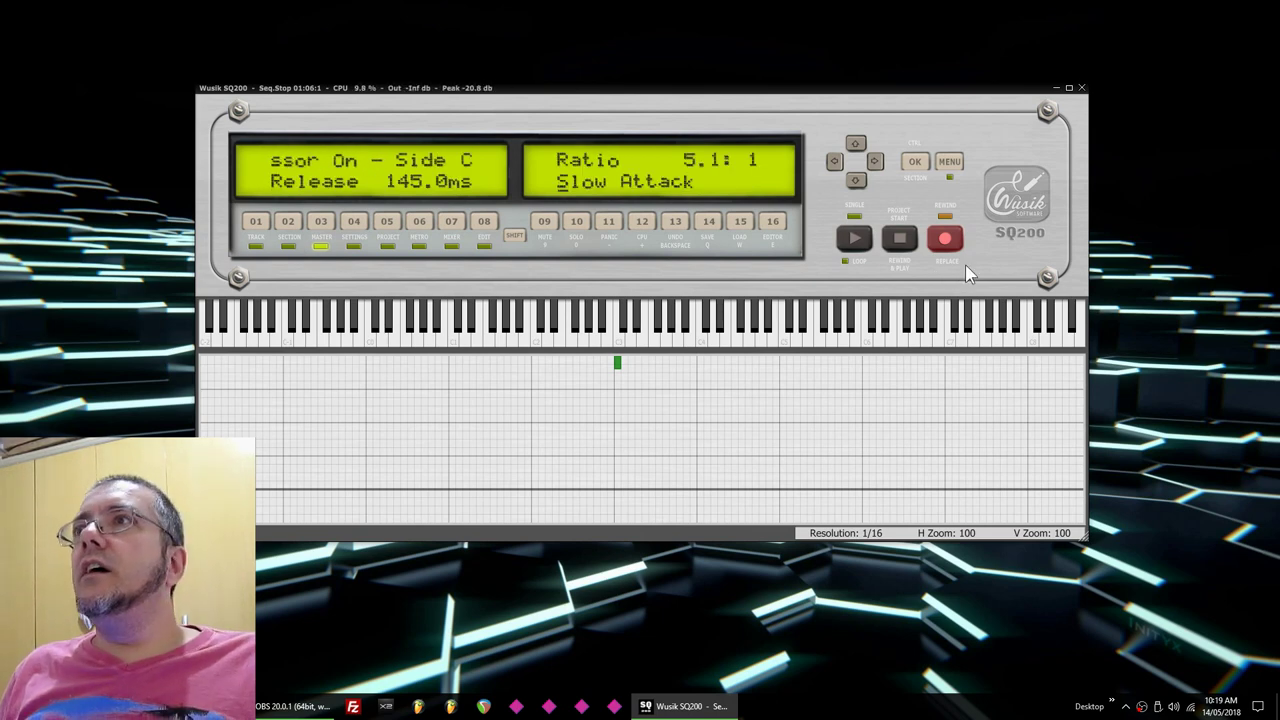
pyautogui.click(858, 244)
pyautogui.click(858, 242)
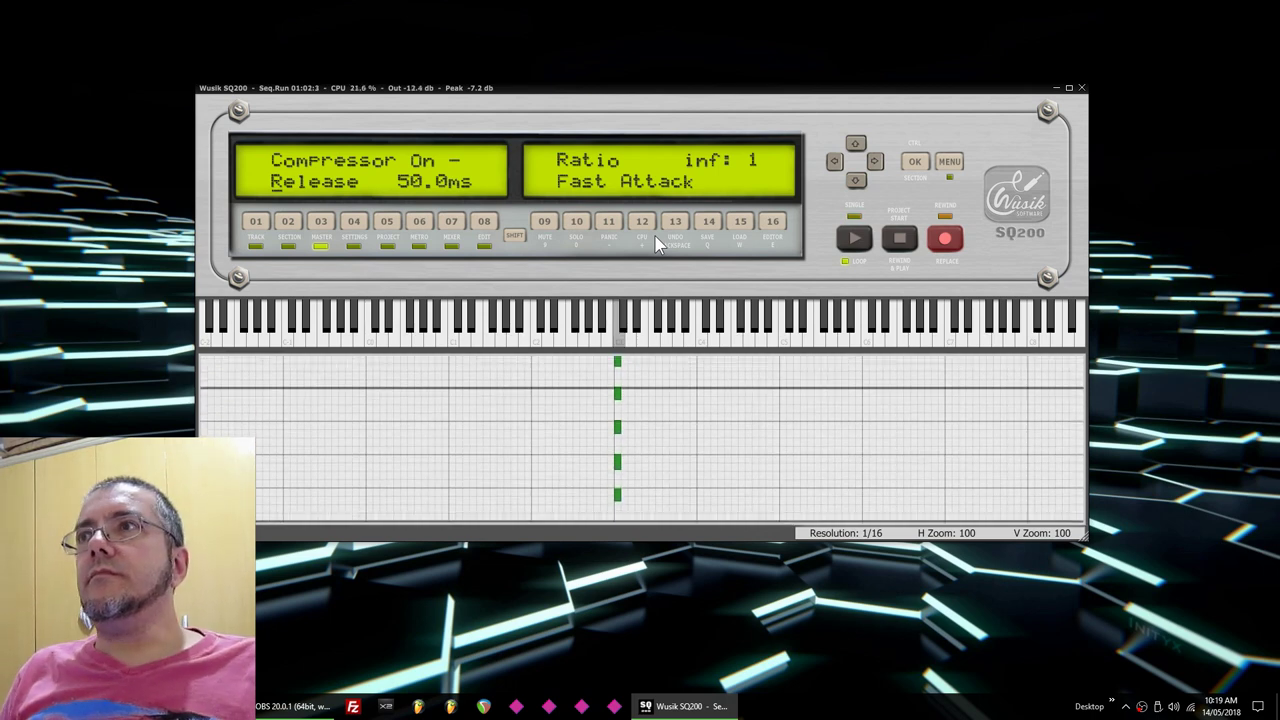
pyautogui.press('space')
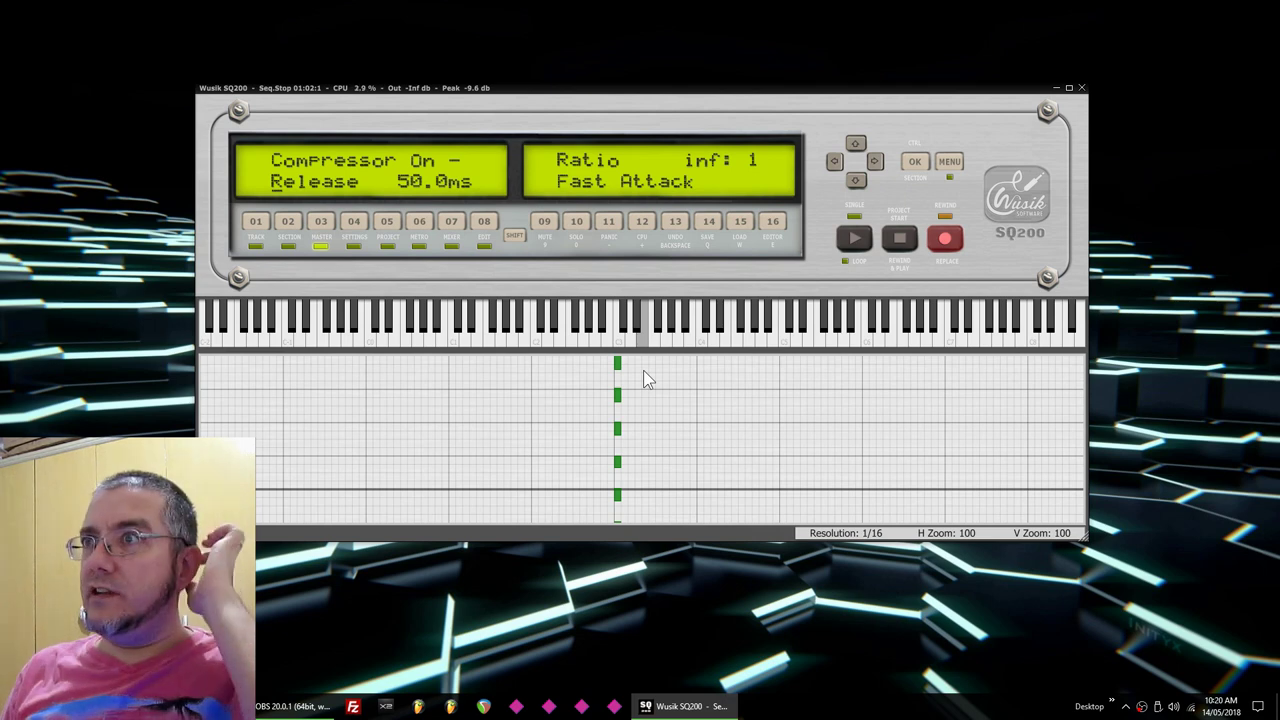
# Restart playback, bring up the master compressor's threshold, knee and attack settings, and shrink the window to hide the piano roll.
pyautogui.press('space')
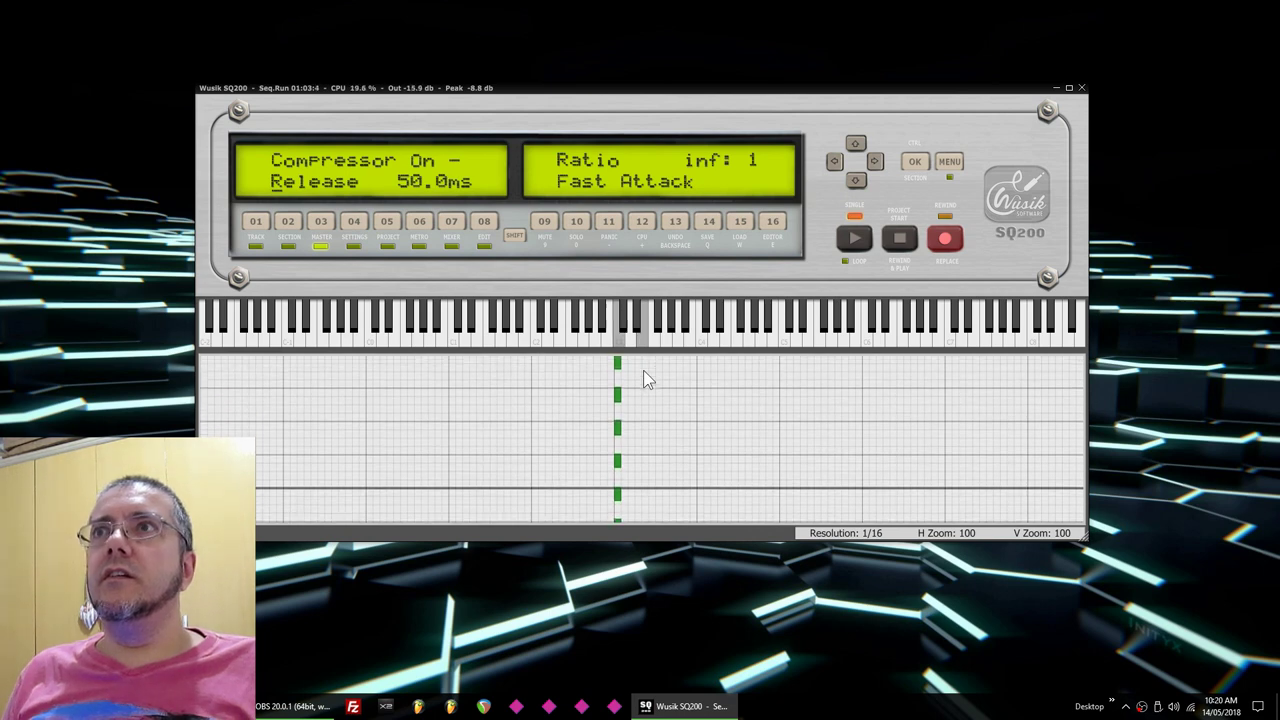
pyautogui.press('Left')
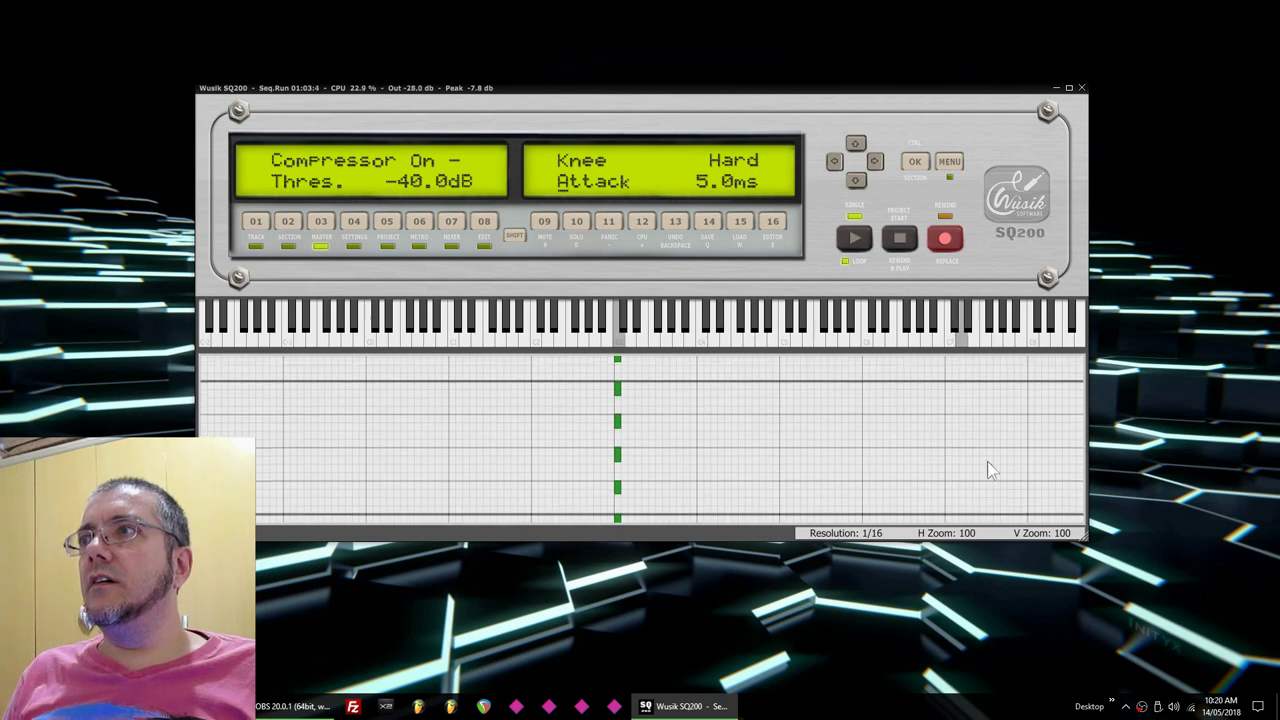
pyautogui.moveTo(1083, 537); pyautogui.dragTo(1086, 345)
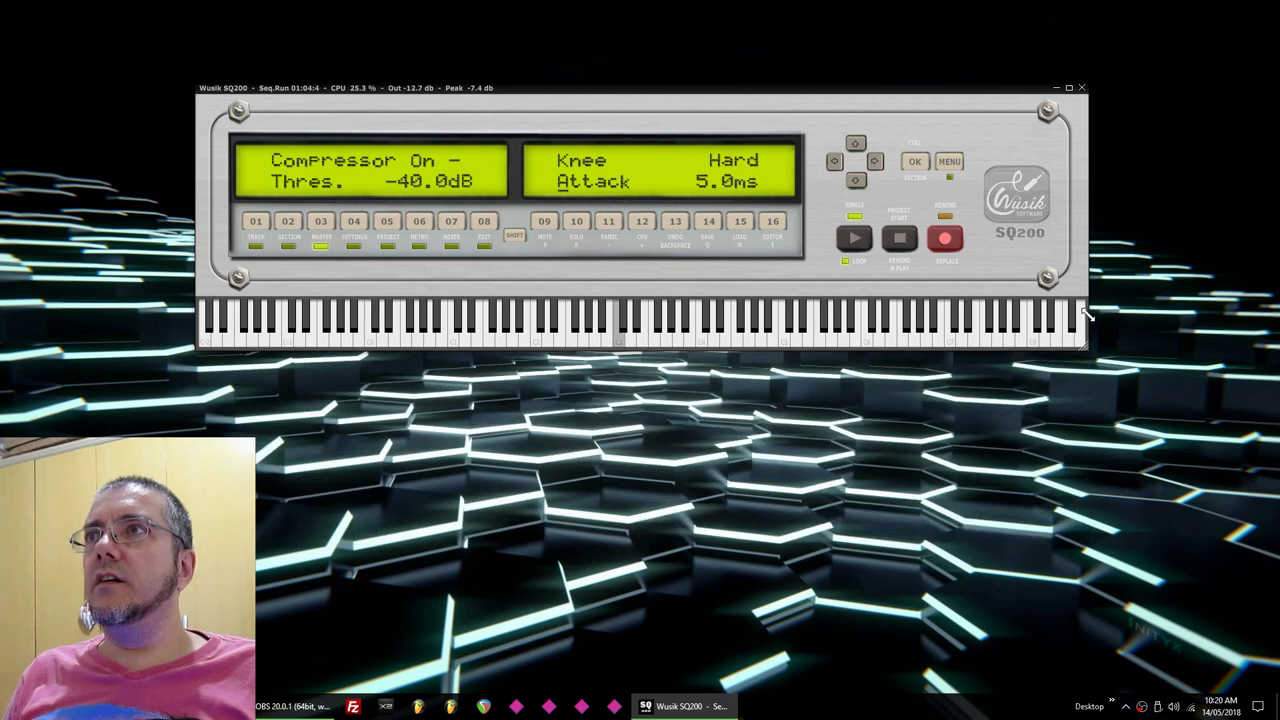
# Return to the Track page during playback, select Track 1 of section 01, and stop the sequence.
pyautogui.moveTo(760, 94); pyautogui.dragTo(765, 143)
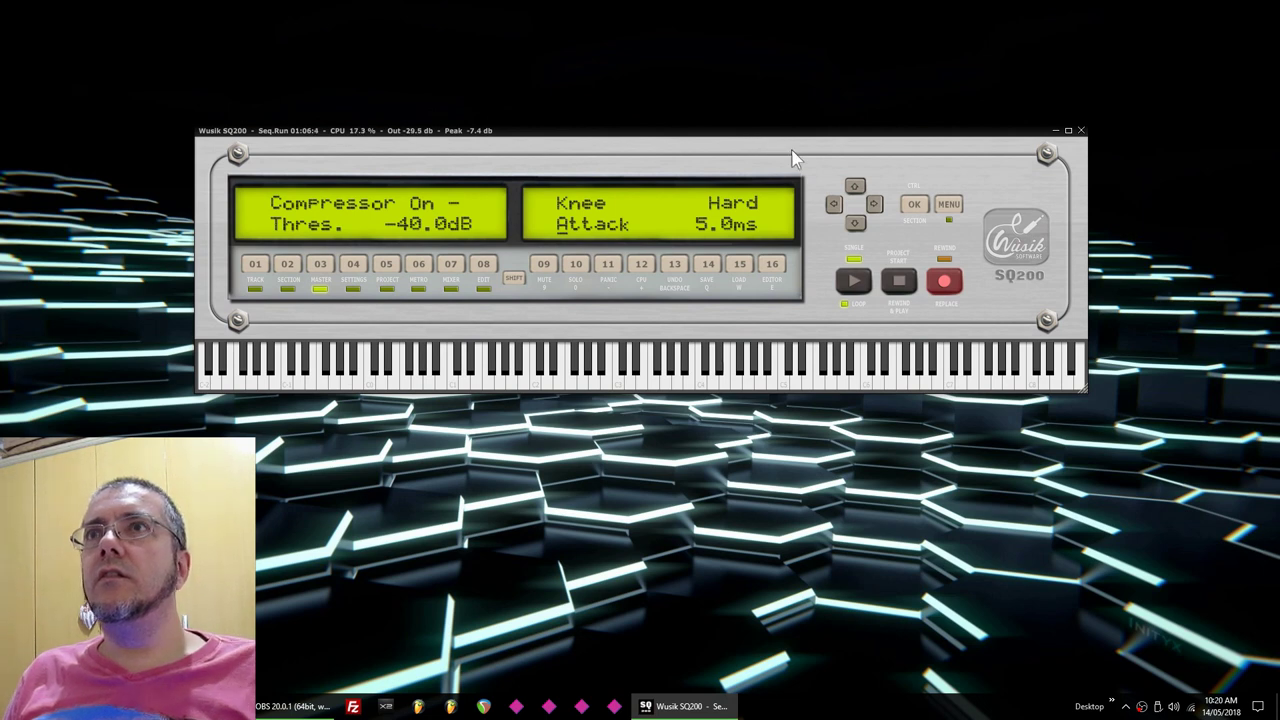
pyautogui.press('1')
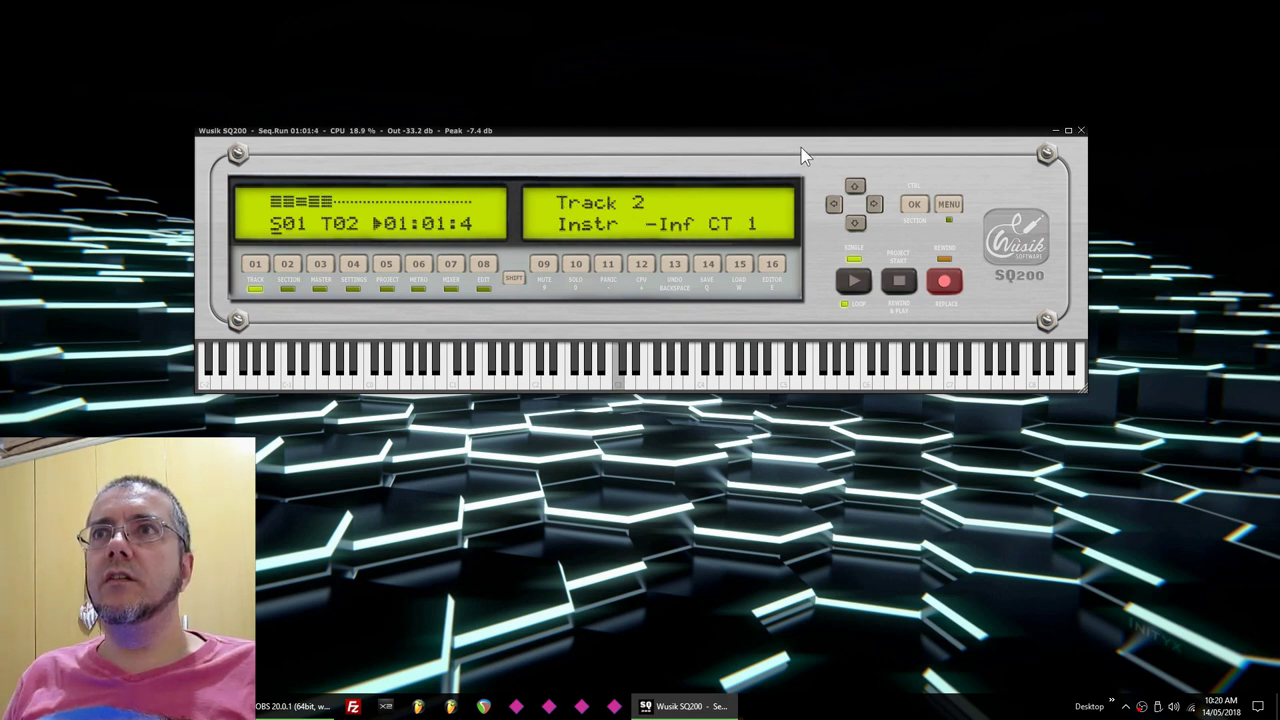
pyautogui.press('Right')
pyautogui.press('Down')
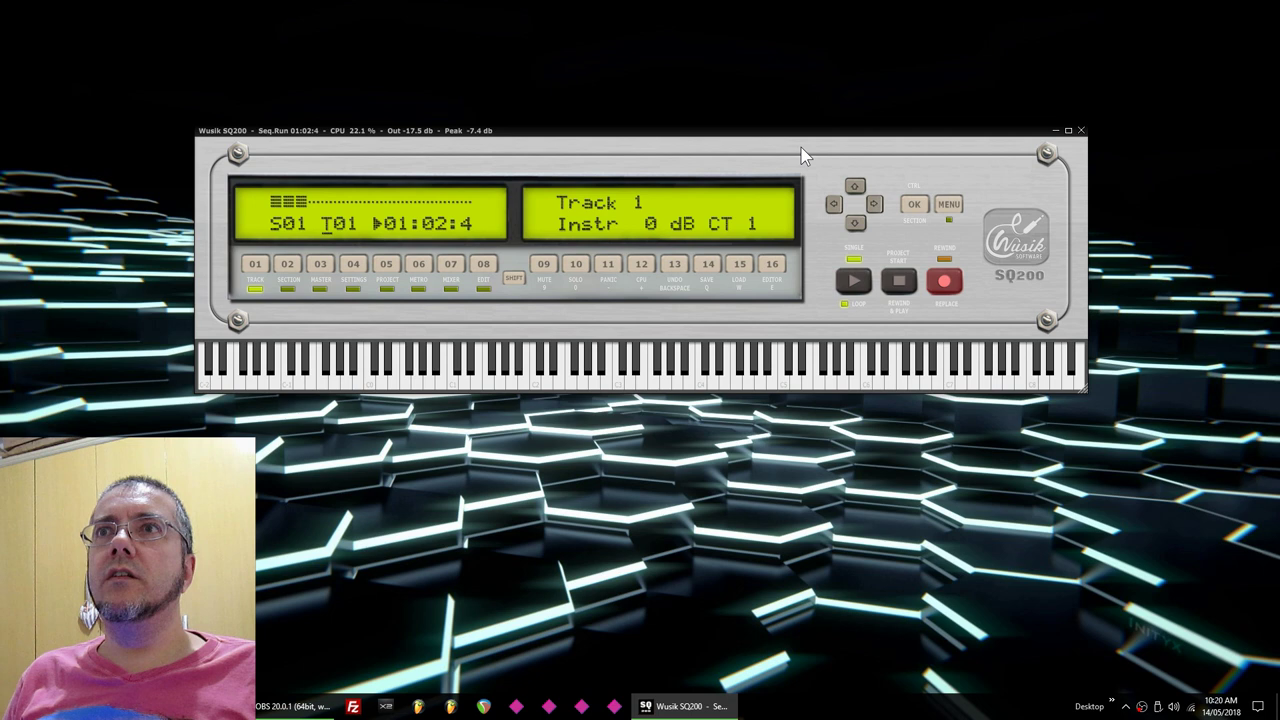
pyautogui.press('space')
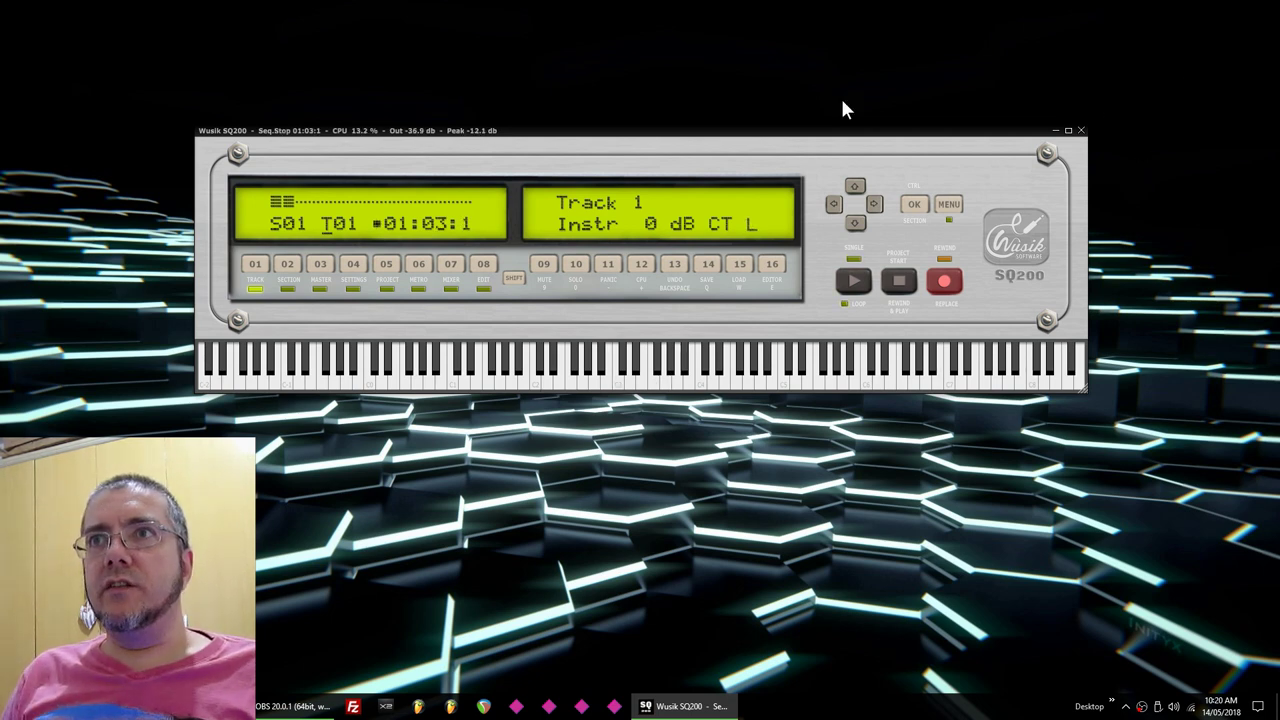
# Check the CPU usage and core load while the sequence plays, and stop playback.
pyautogui.click(641, 263)
pyautogui.press('space')
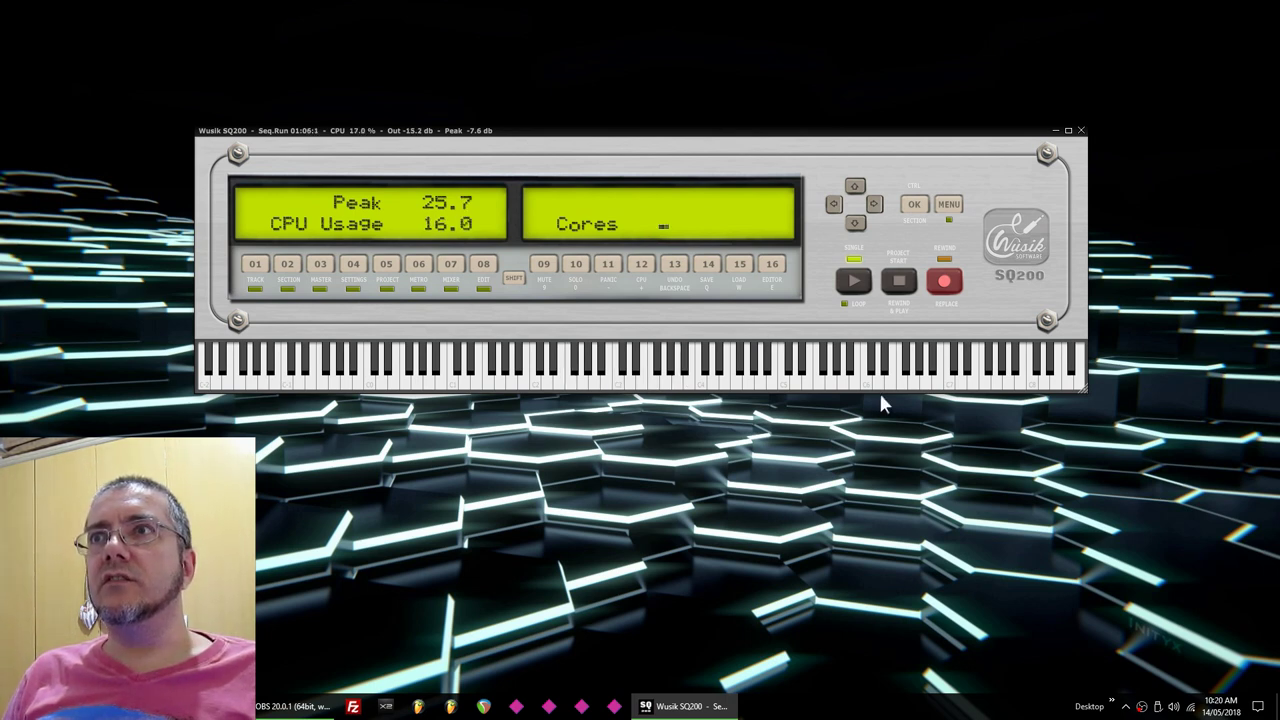
pyautogui.press('space')
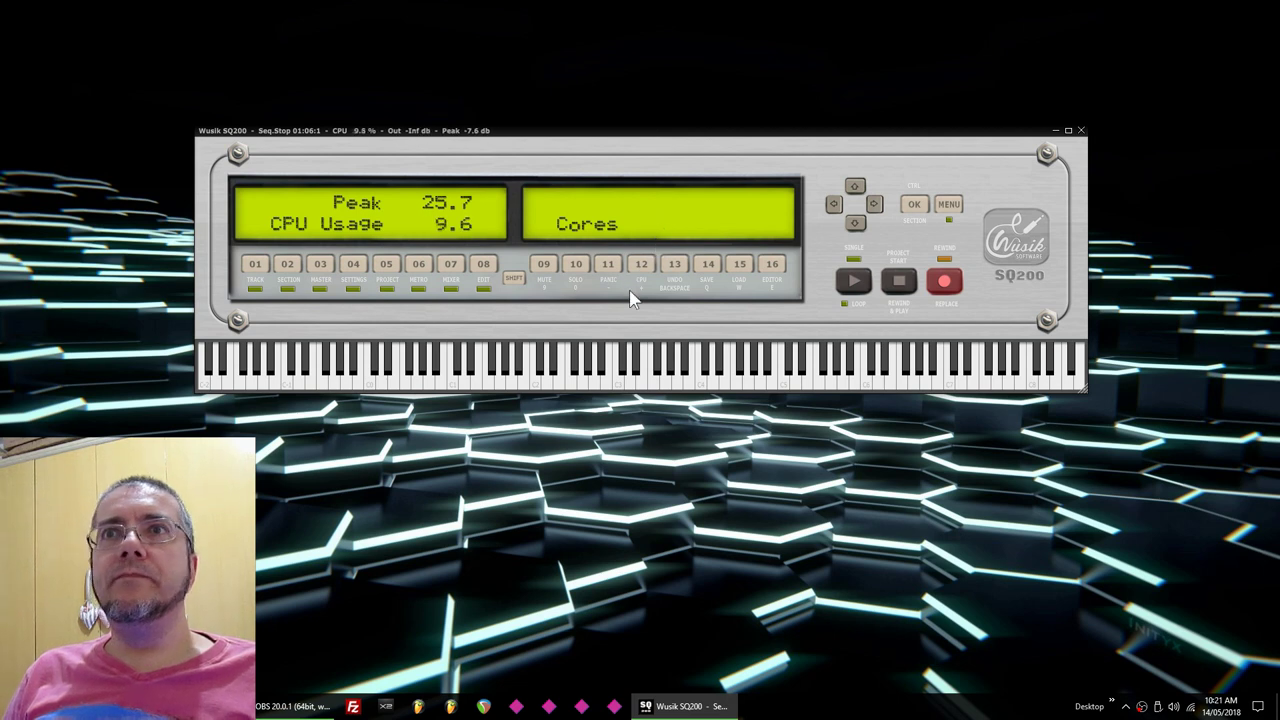
# Return to the Track page, select section 01, and rewind the song position to 01:01:1.
pyautogui.press('1')
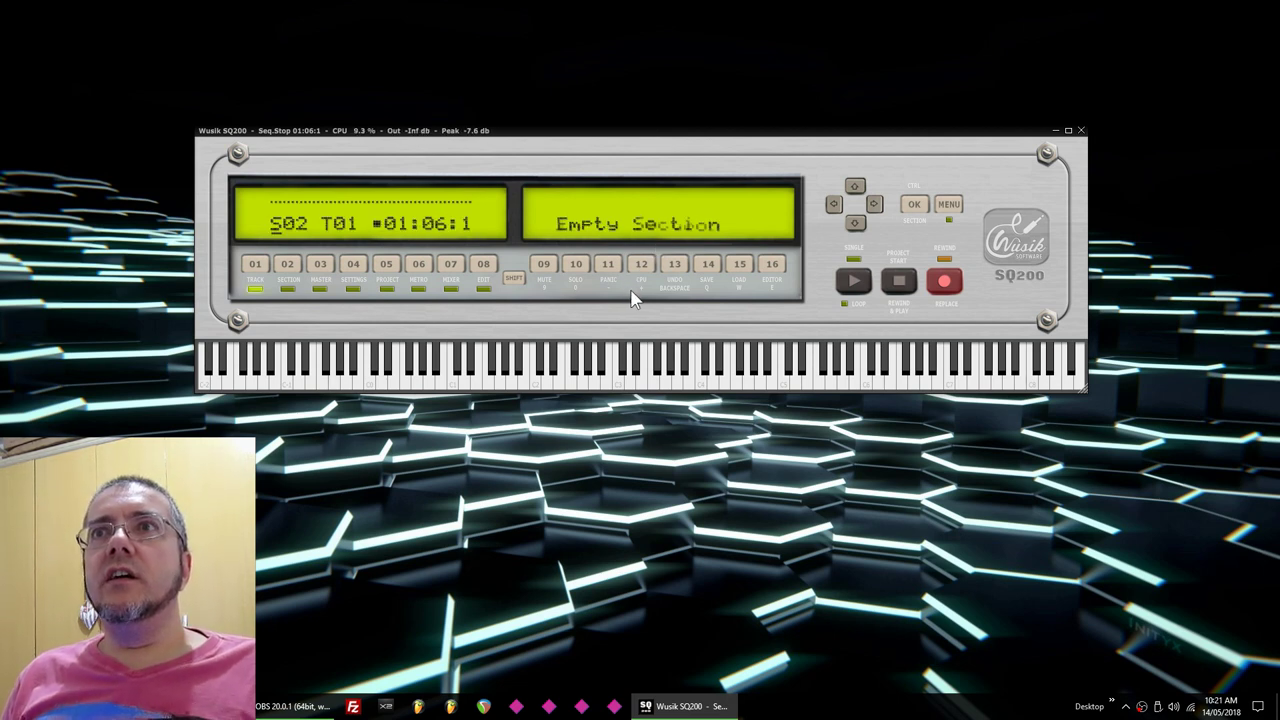
pyautogui.press('Down')
pyautogui.press('Right')
pyautogui.press('Right')
pyautogui.press('Down')
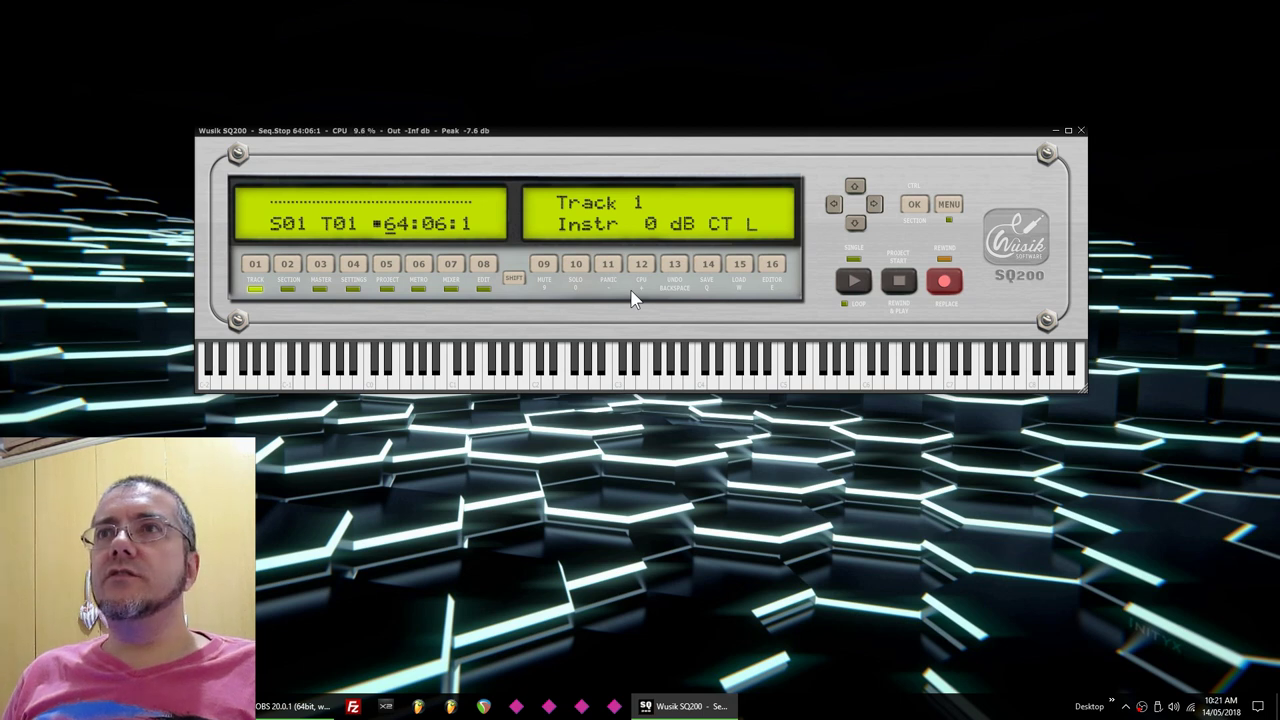
pyautogui.press('Up')
pyautogui.press('Home')
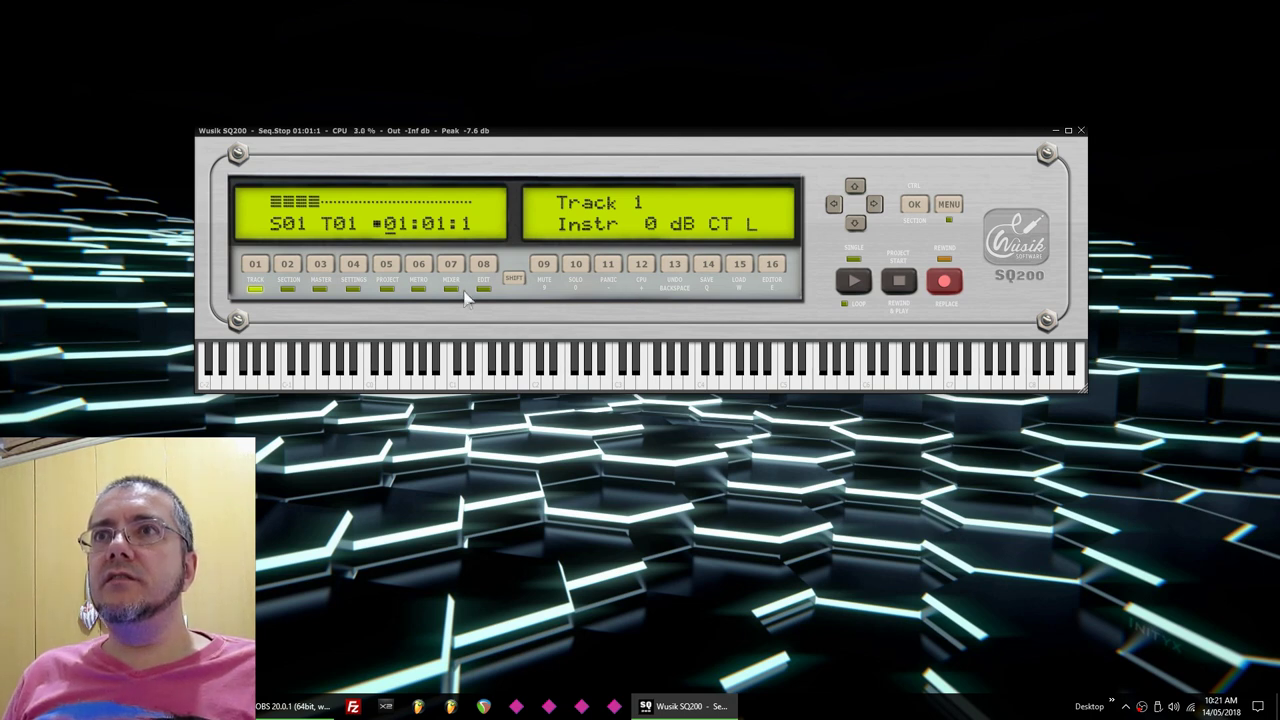
# Review the Project, Metronome and Mixer pages, playing the sequence to watch the mixer levels, and stop it.
pyautogui.click(386, 266)
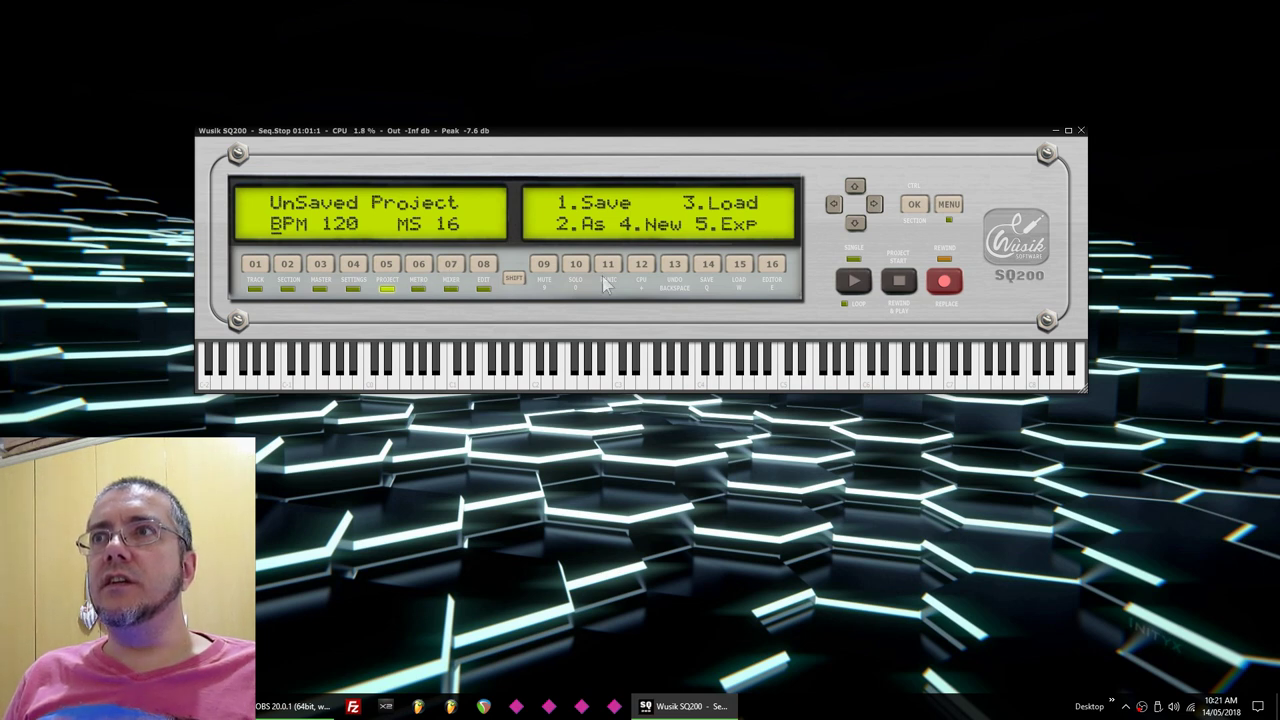
pyautogui.click(418, 266)
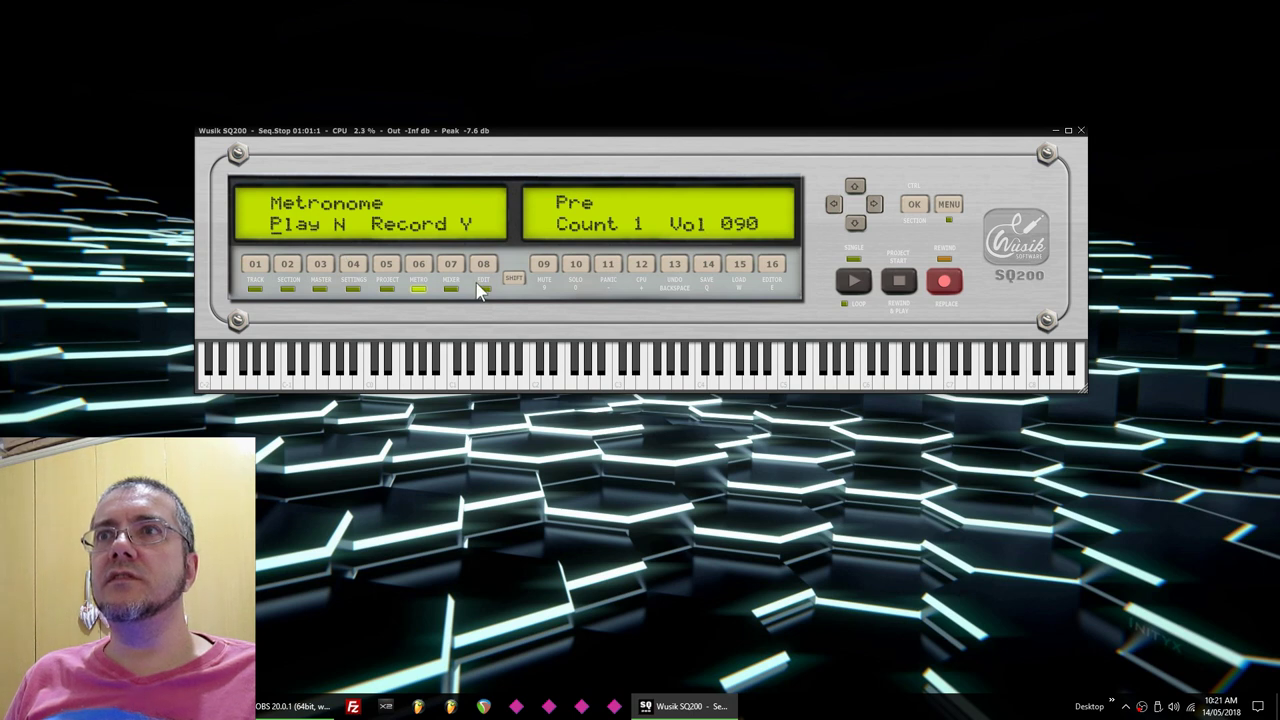
pyautogui.click(452, 266)
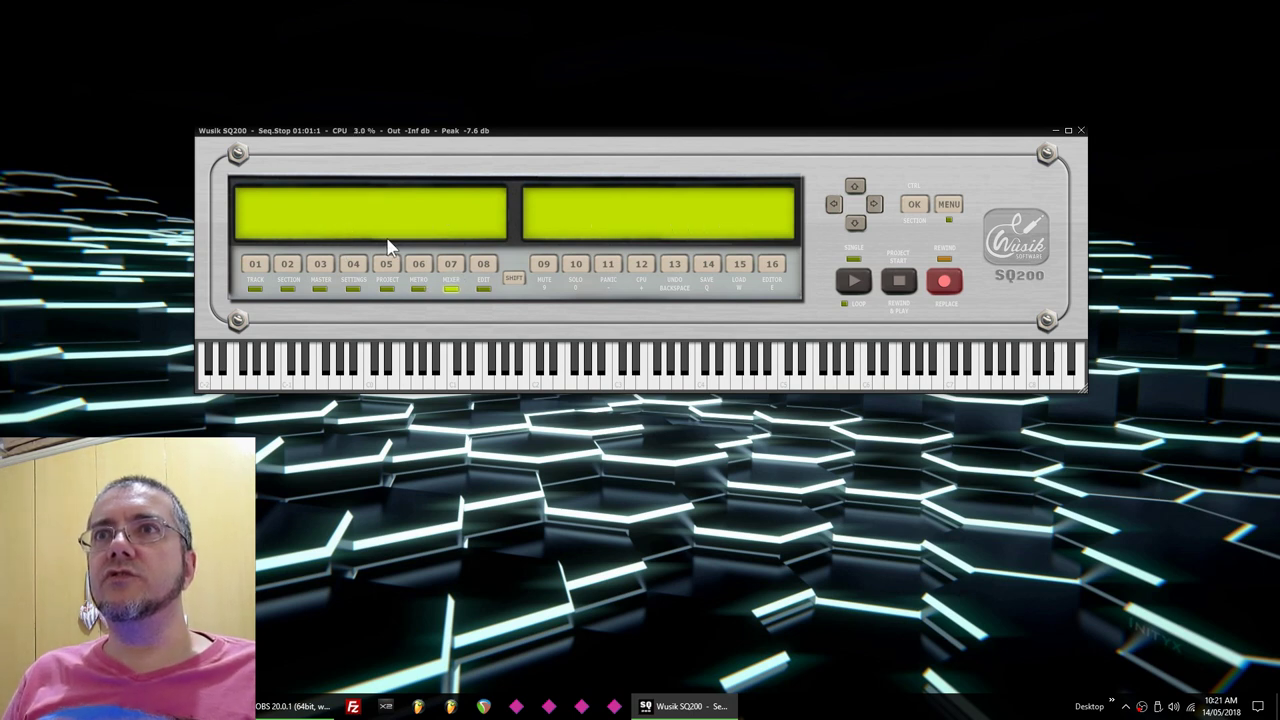
pyautogui.press('space')
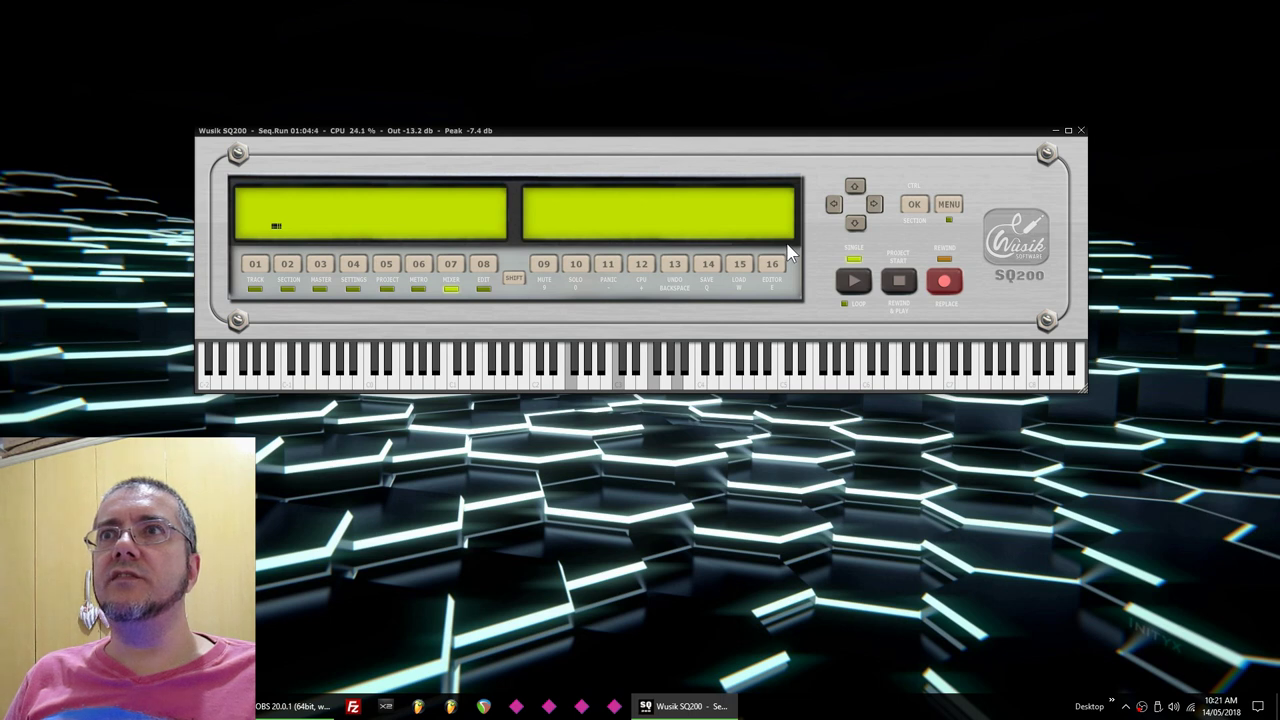
pyautogui.click(900, 283)
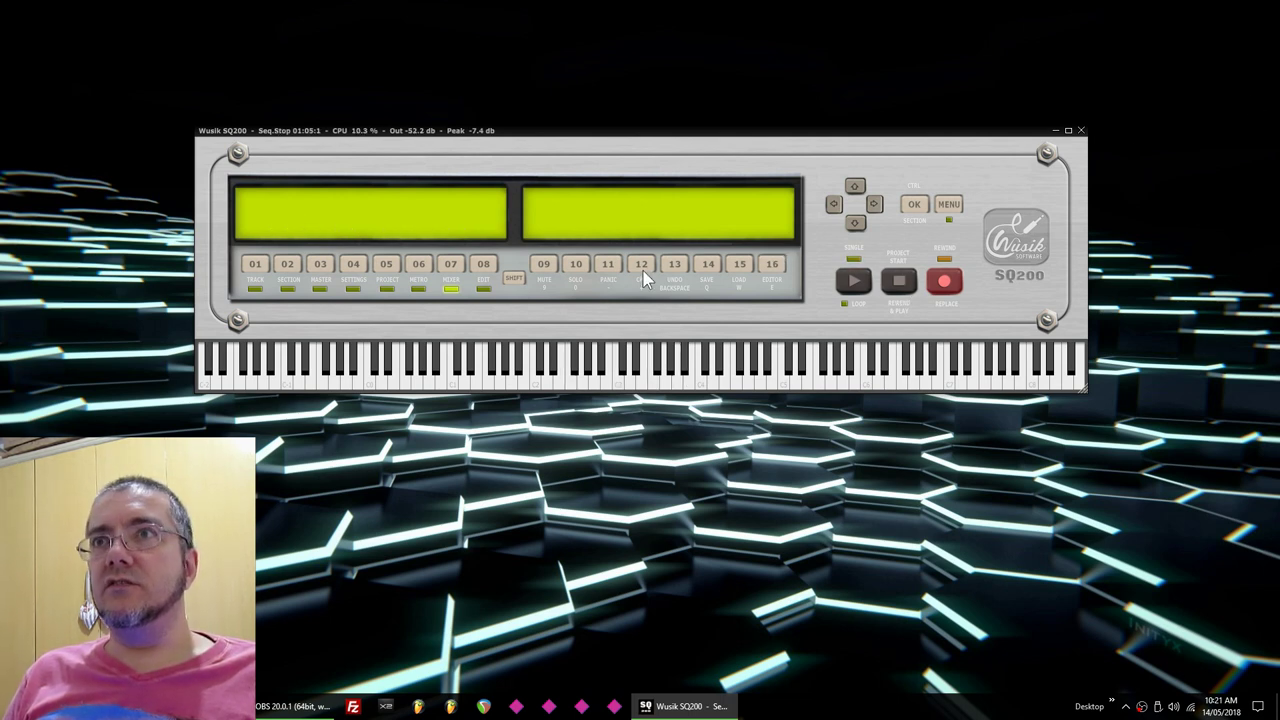
# Load mdaDelay into effect slot 2 of Track 1's Wusik Station V9 instrument and set its mix to 000 Wet.
pyautogui.press('1')
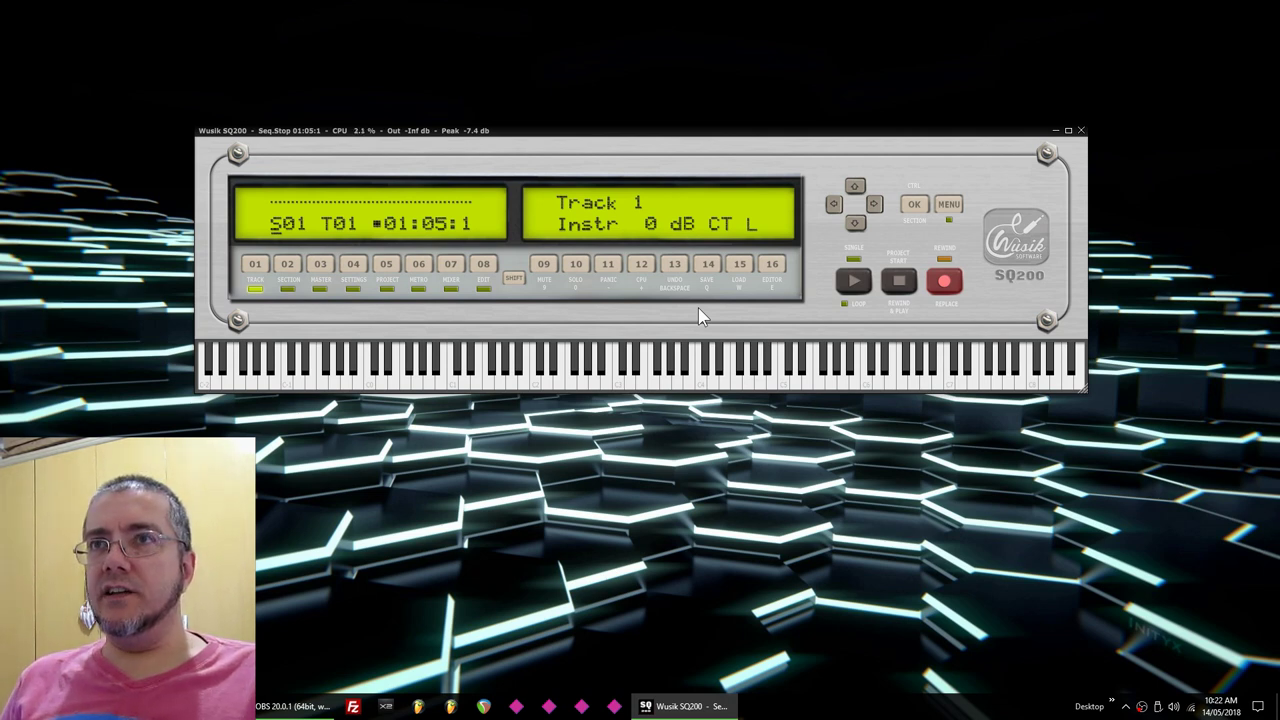
pyautogui.click(355, 290)
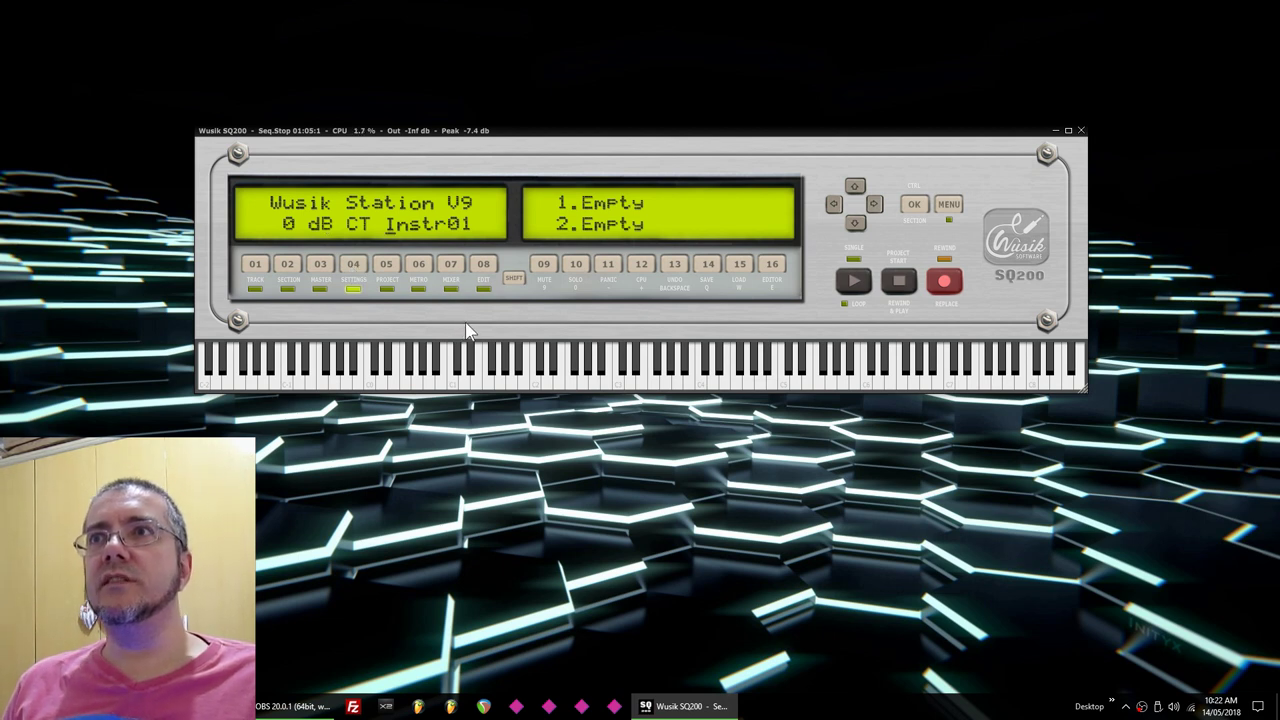
pyautogui.press('Right')
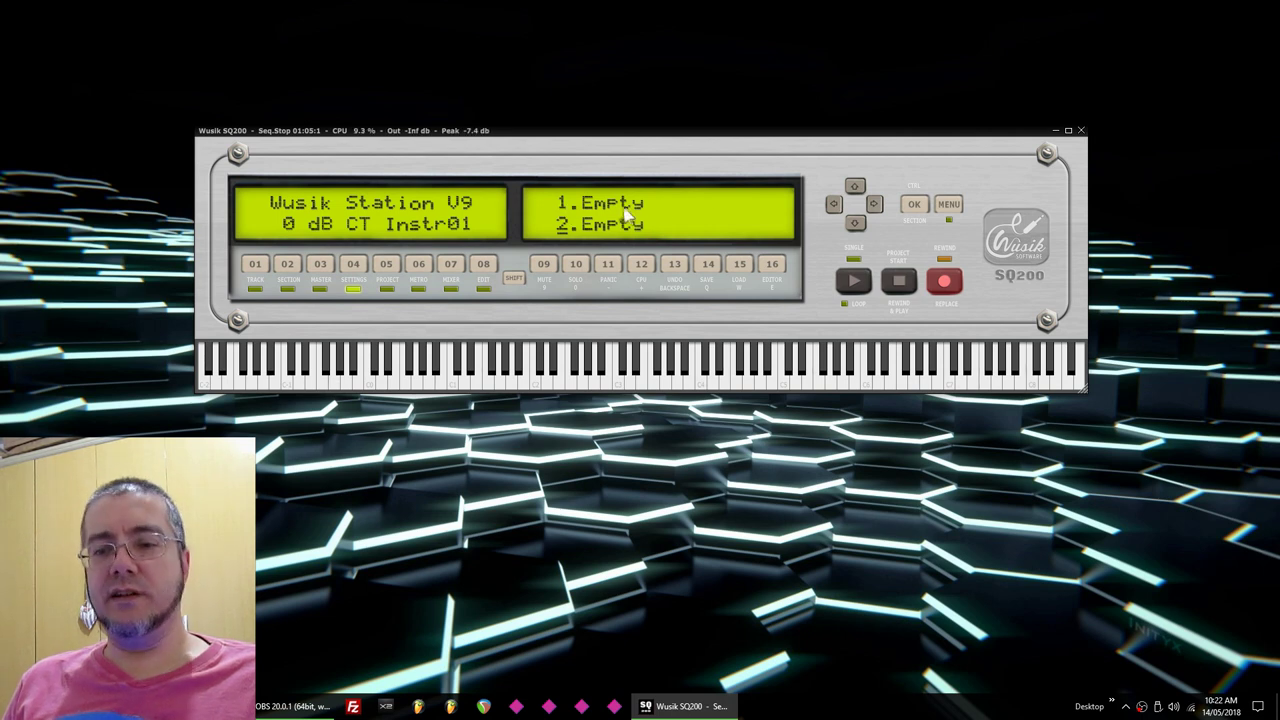
pyautogui.press('w')
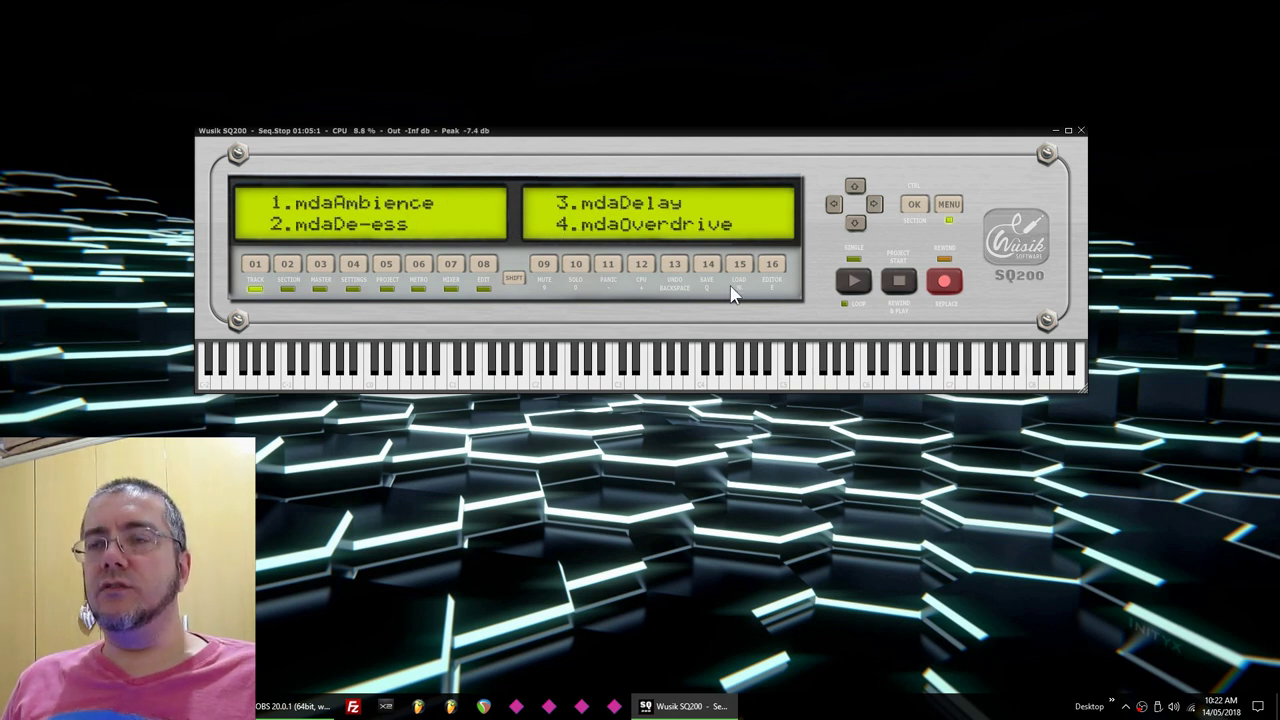
pyautogui.press('3')
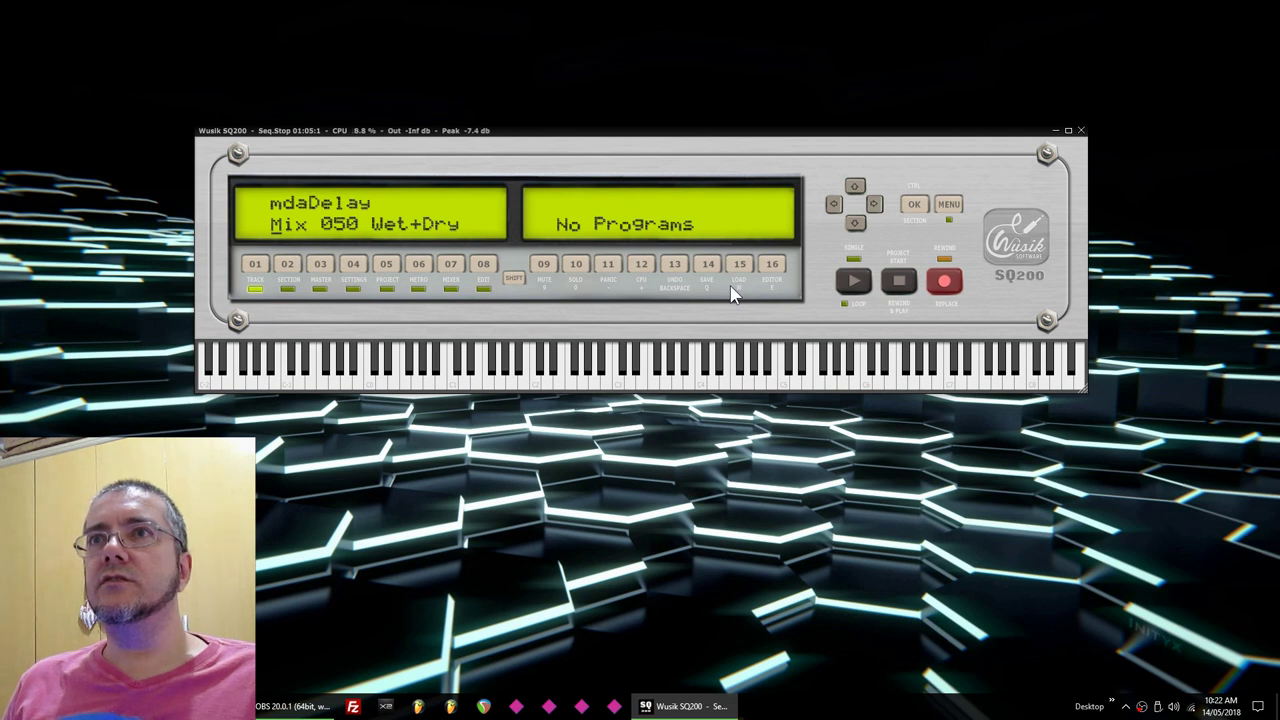
pyautogui.press('Down')
# Audition the mdaDelay effect with notes across the high, middle and low keyboard range, and return to the Track page.
pyautogui.click(677, 374)
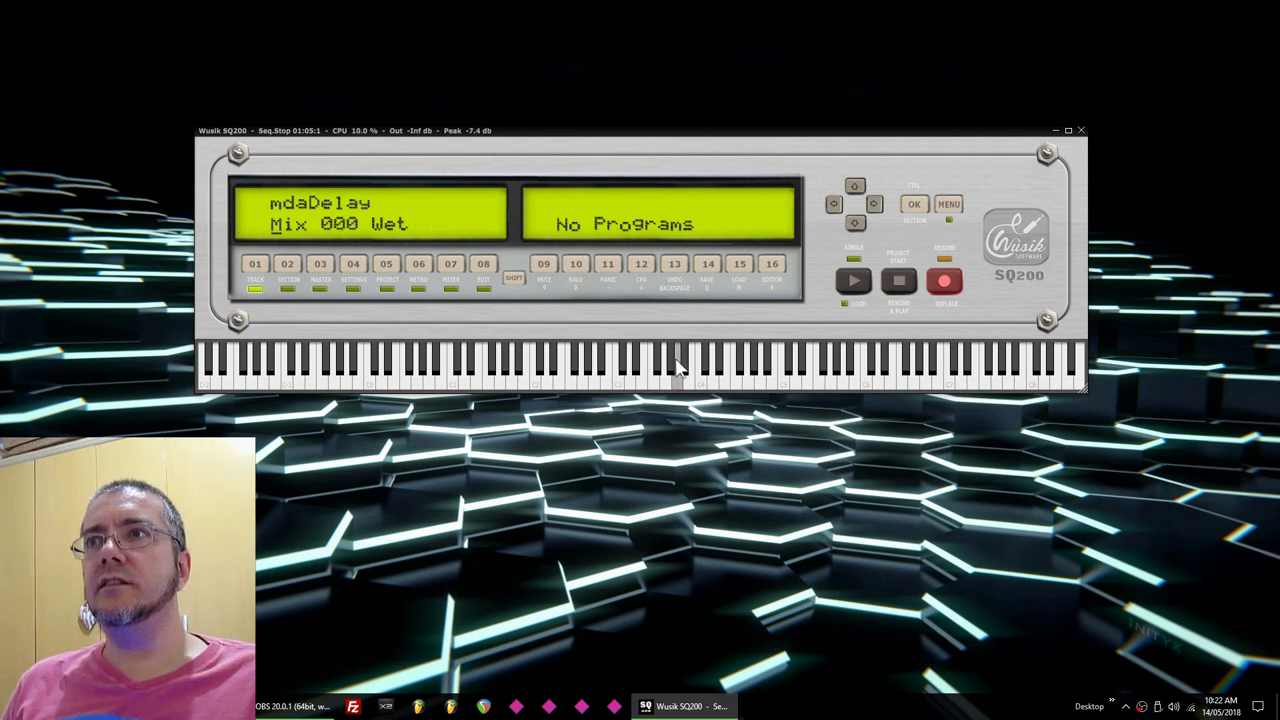
pyautogui.click(706, 376)
pyautogui.click(814, 375)
pyautogui.click(812, 375)
pyautogui.click(916, 370)
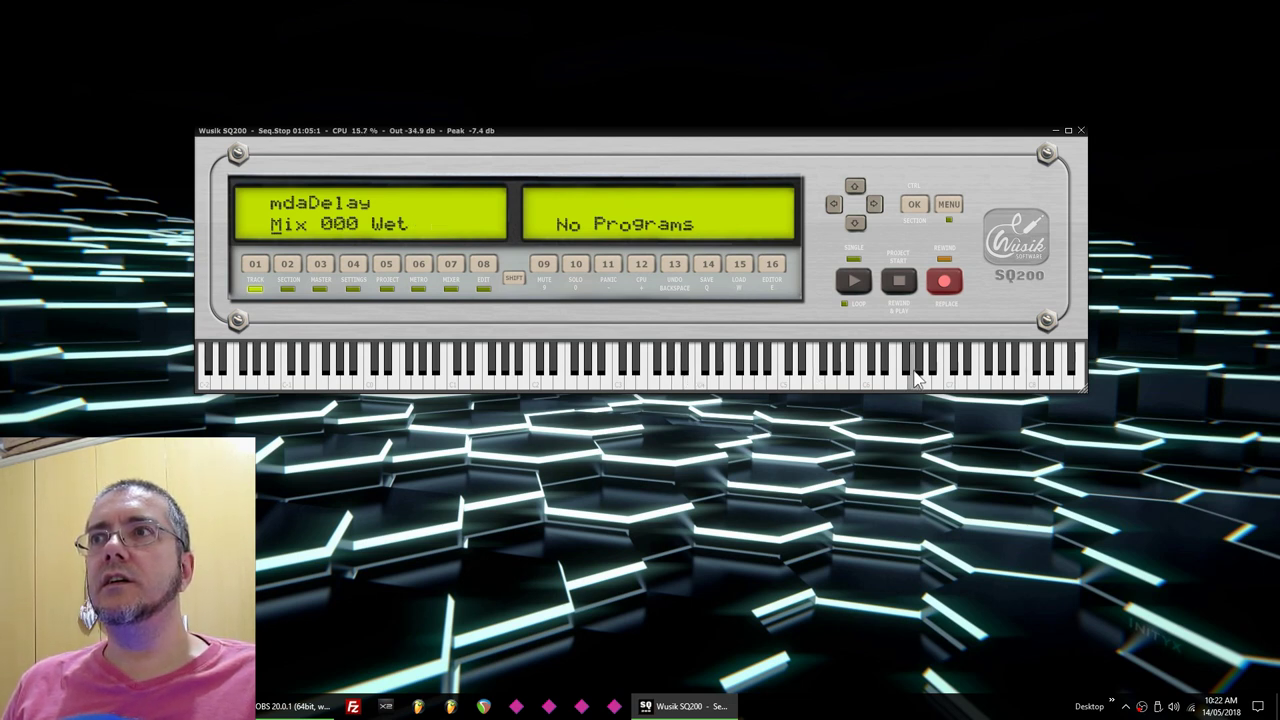
pyautogui.click(718, 372)
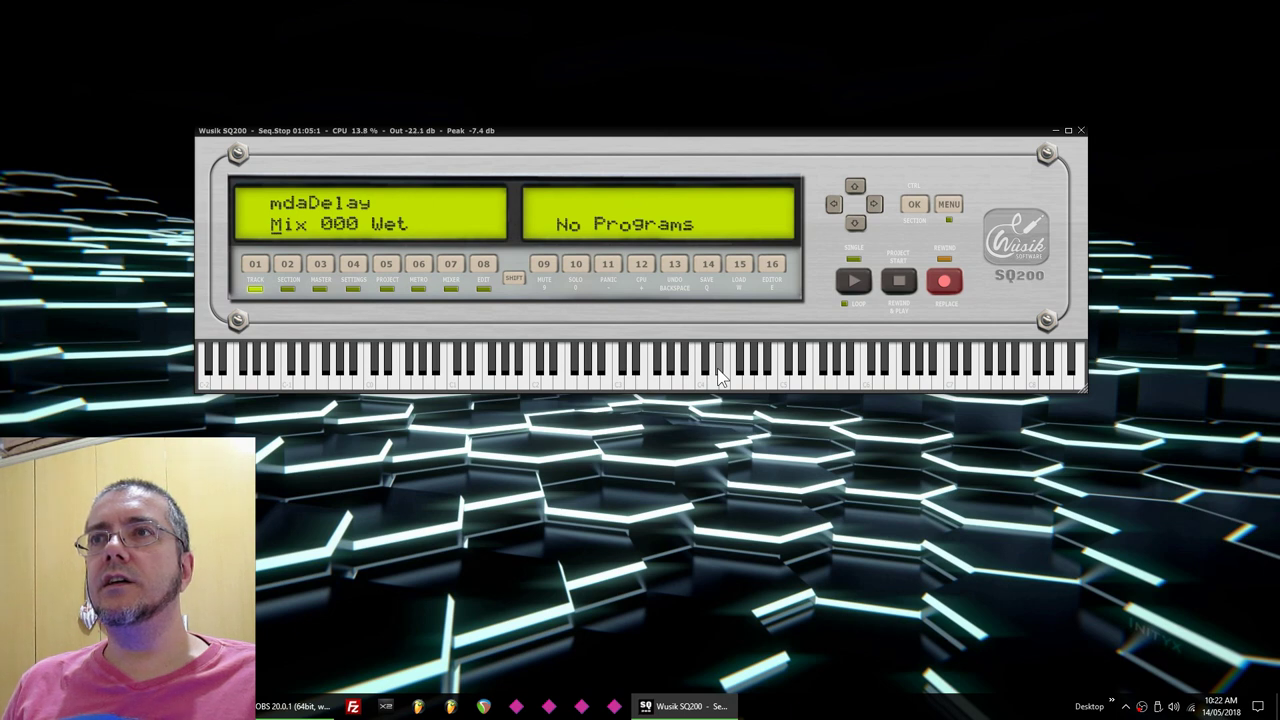
pyautogui.click(639, 373)
pyautogui.click(589, 369)
pyautogui.click(512, 376)
pyautogui.click(640, 374)
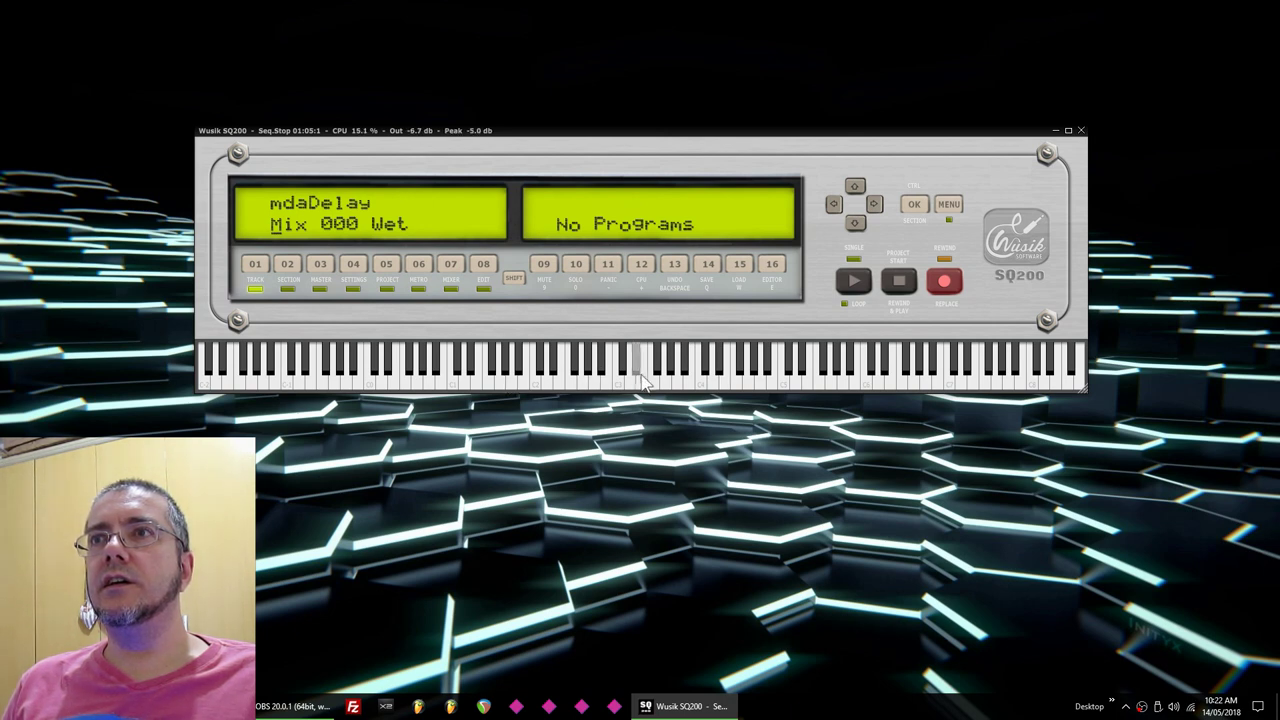
pyautogui.click(582, 380)
pyautogui.click(550, 386)
pyautogui.press('Escape')
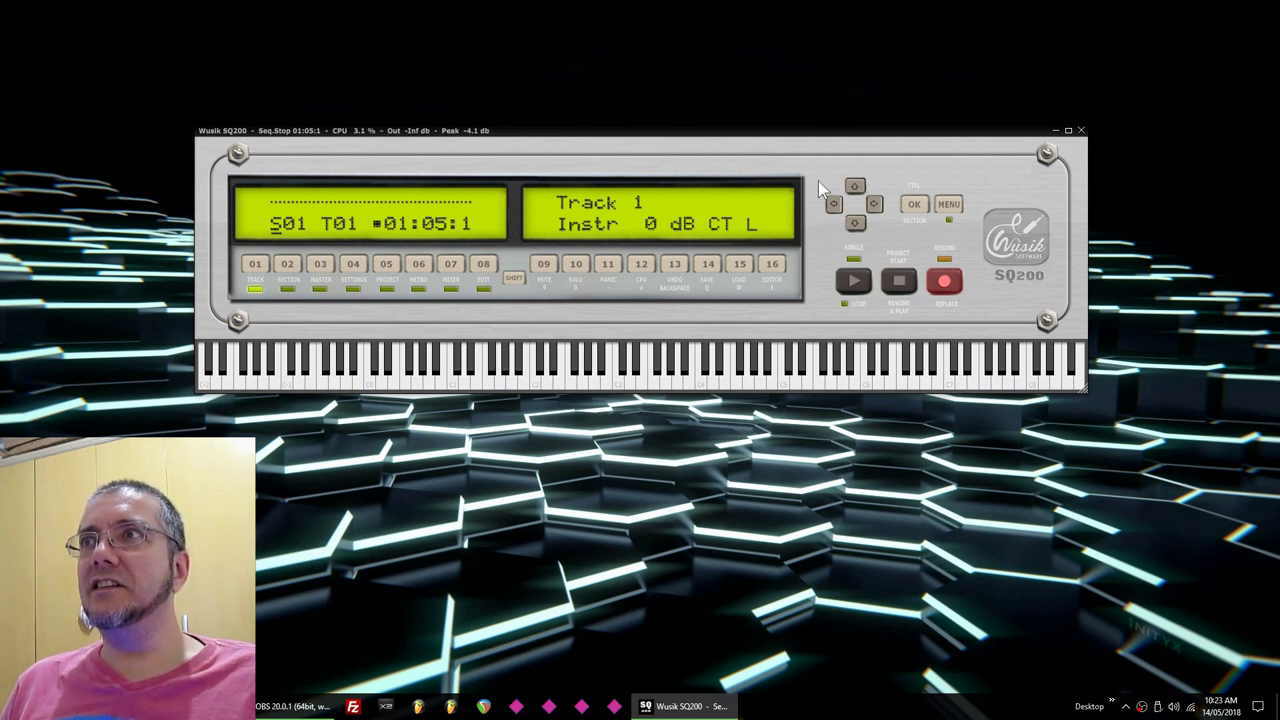
# Rewind section 01 to the start, play it briefly, stop it, and audition a single note on Track 1.
pyautogui.click(860, 284)
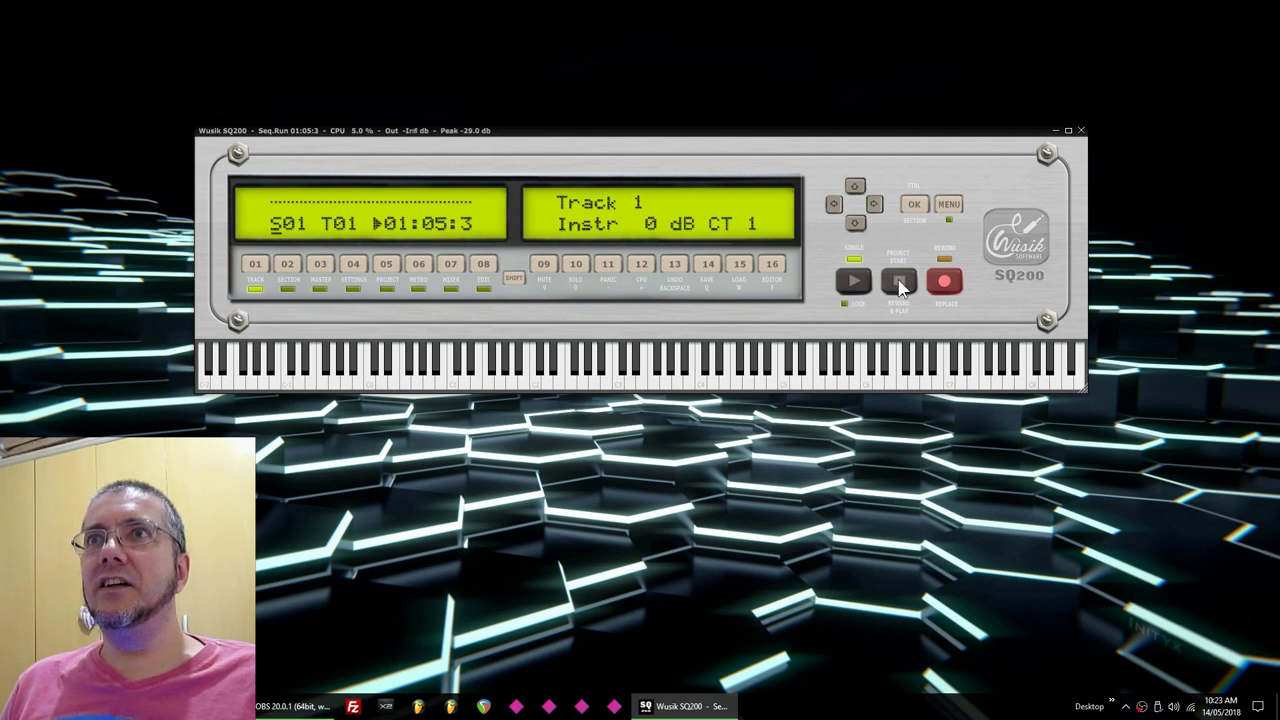
pyautogui.click(900, 283)
pyautogui.click(900, 283)
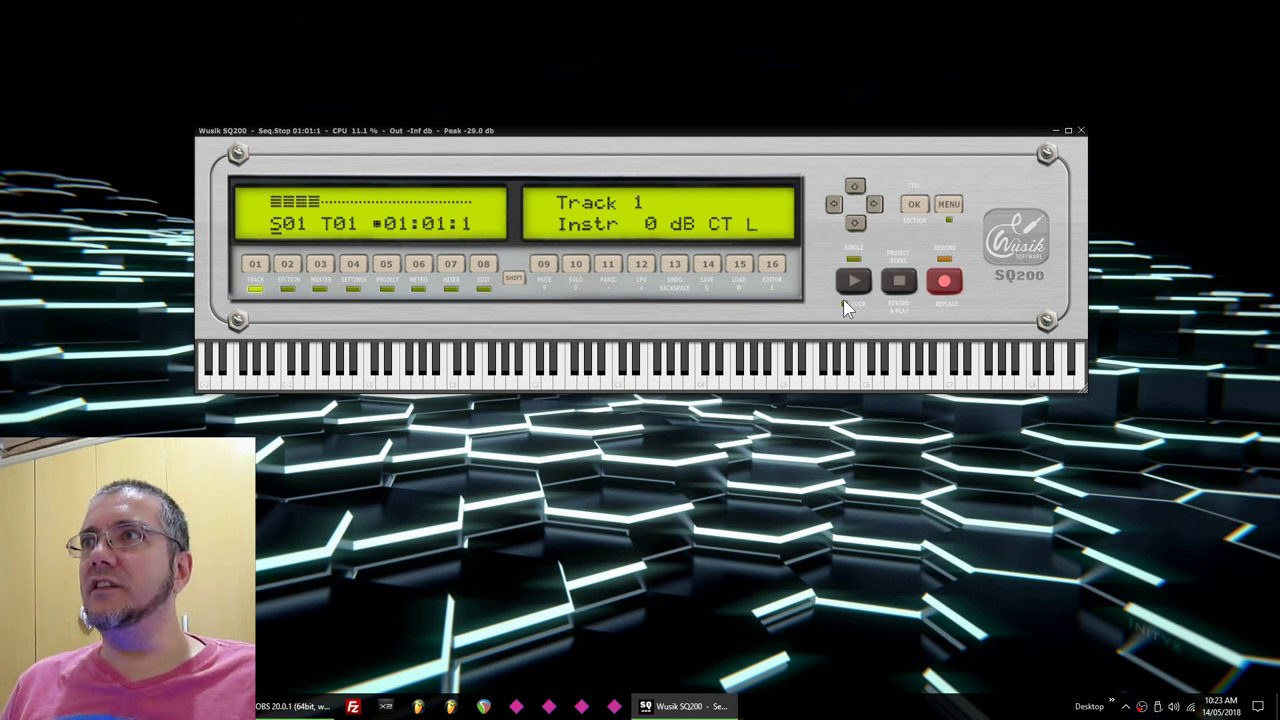
pyautogui.click(855, 288)
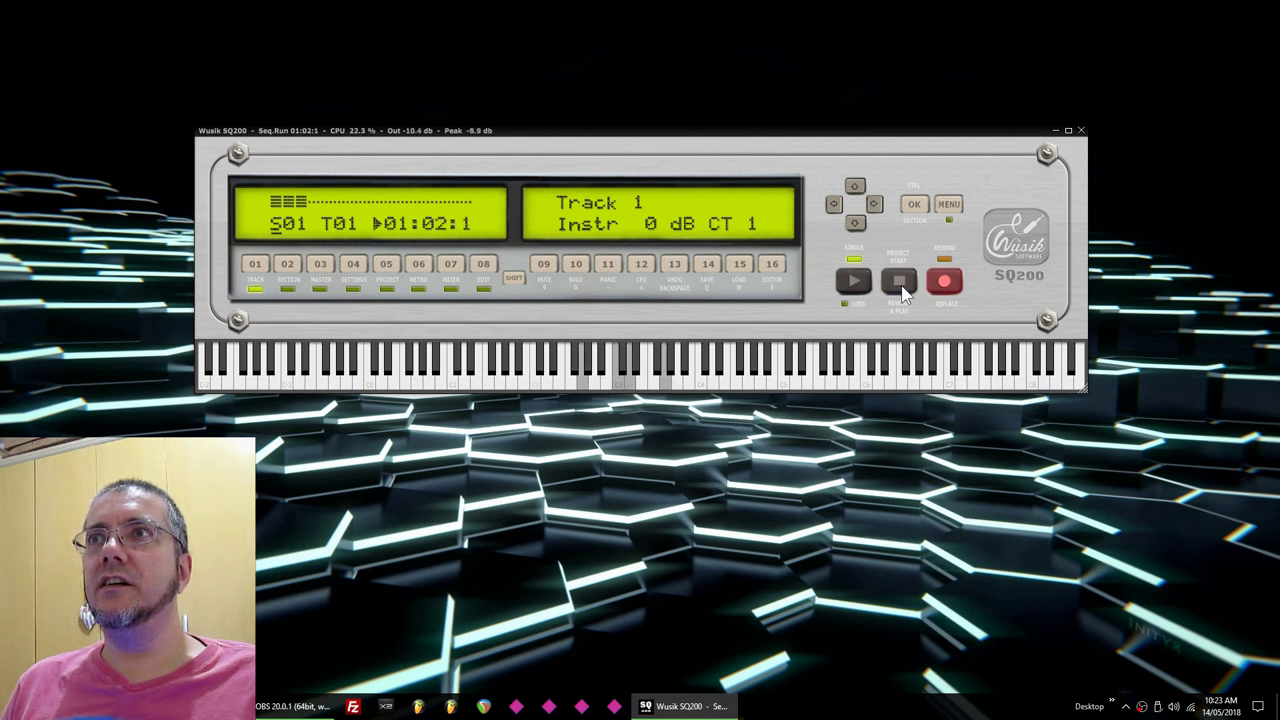
pyautogui.click(900, 284)
pyautogui.click(584, 368)
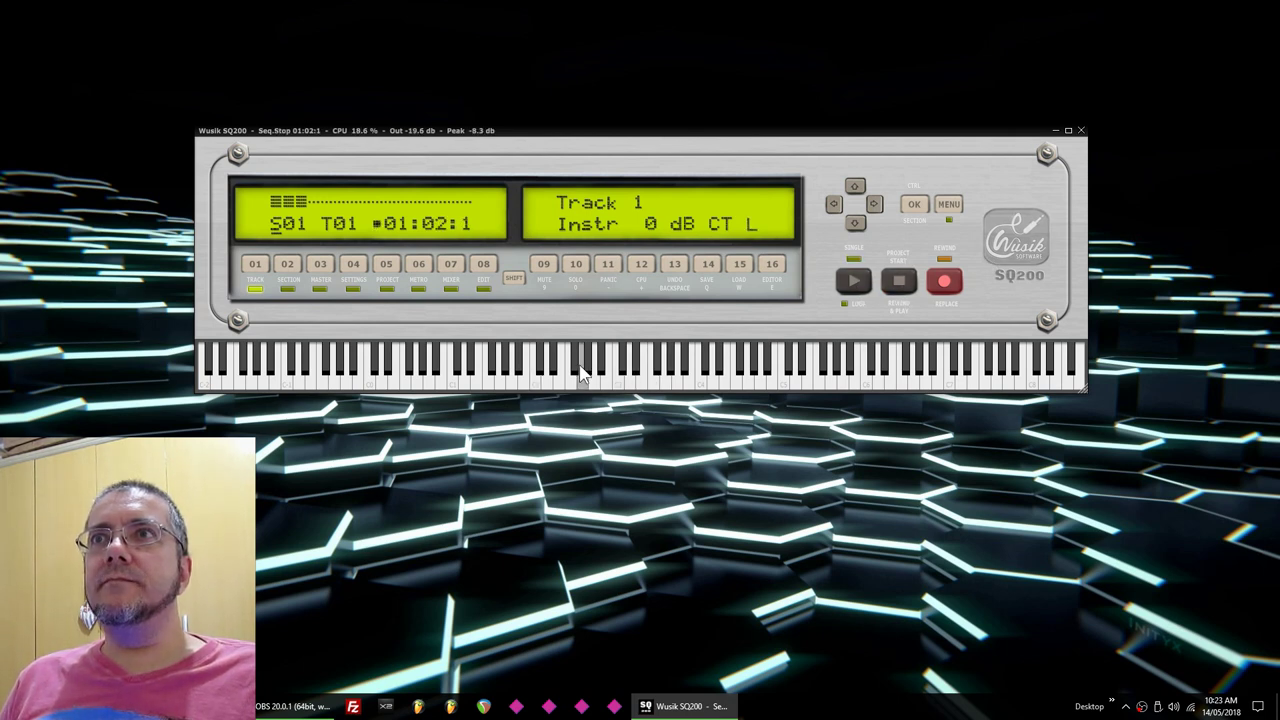
pyautogui.click(586, 362)
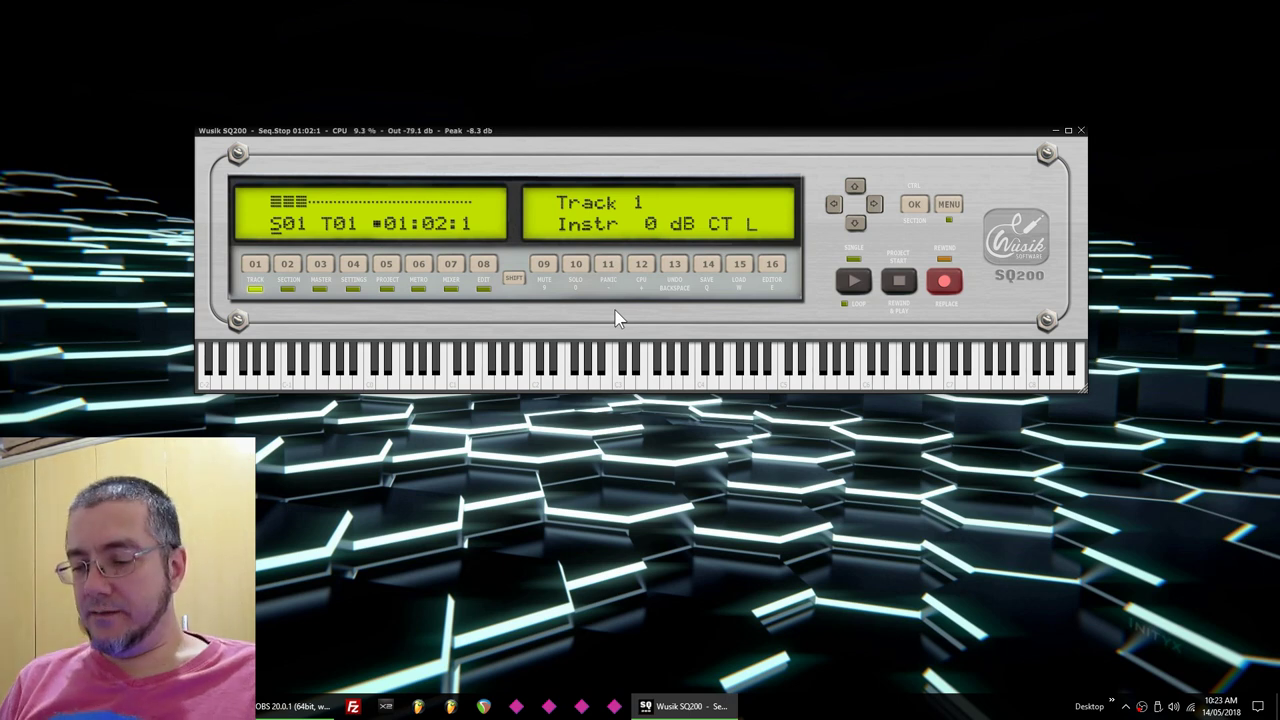
# Examine Track 1's options and its event Process commands, and return to the Track page.
pyautogui.press('m')
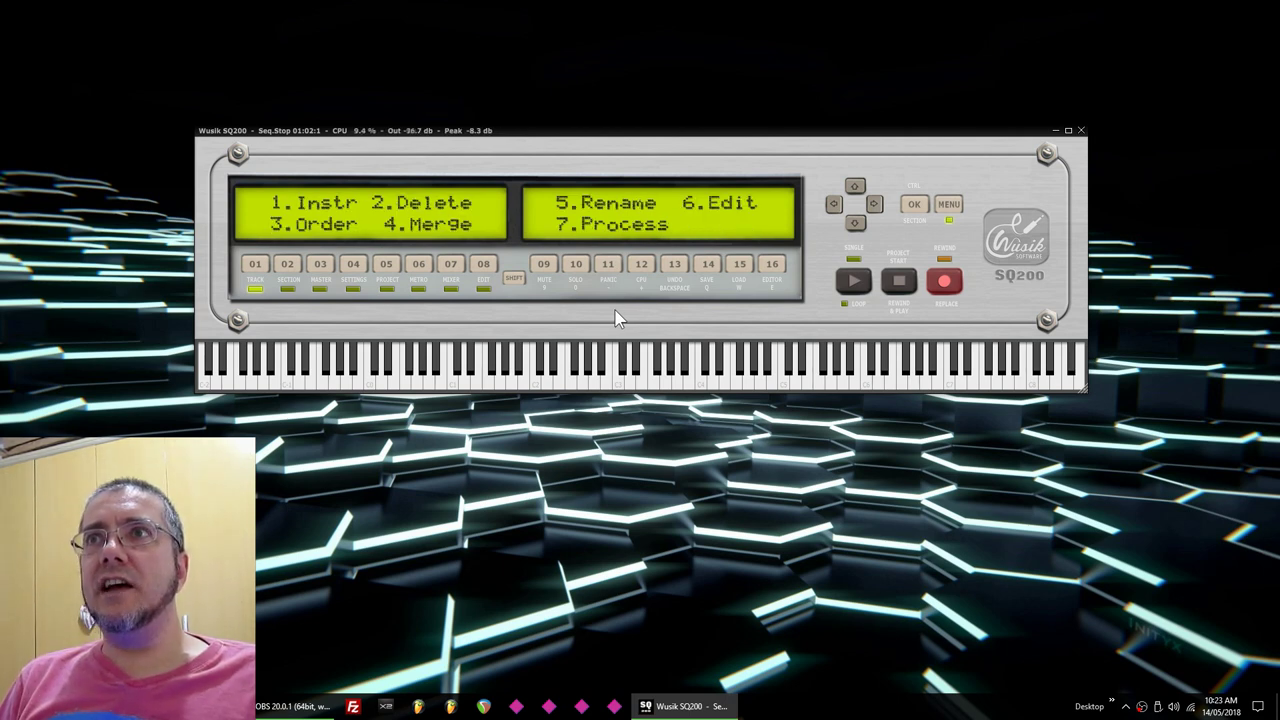
pyautogui.press('7')
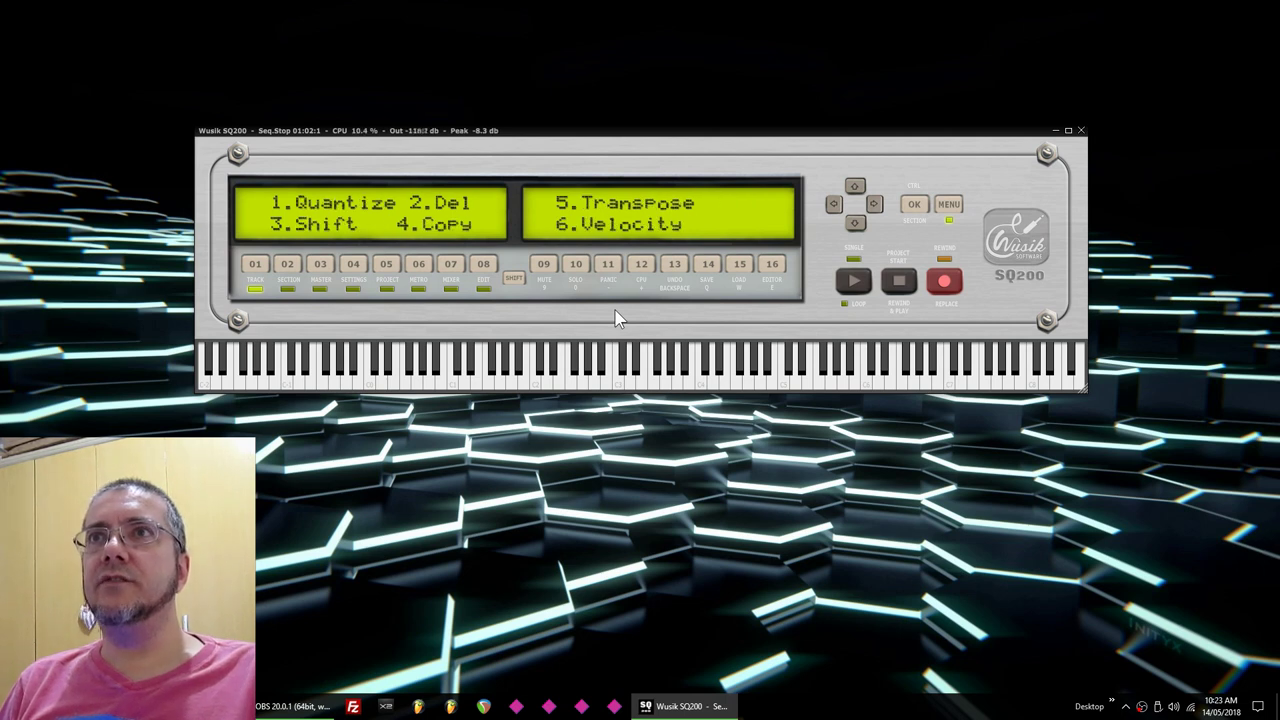
pyautogui.press('Escape')
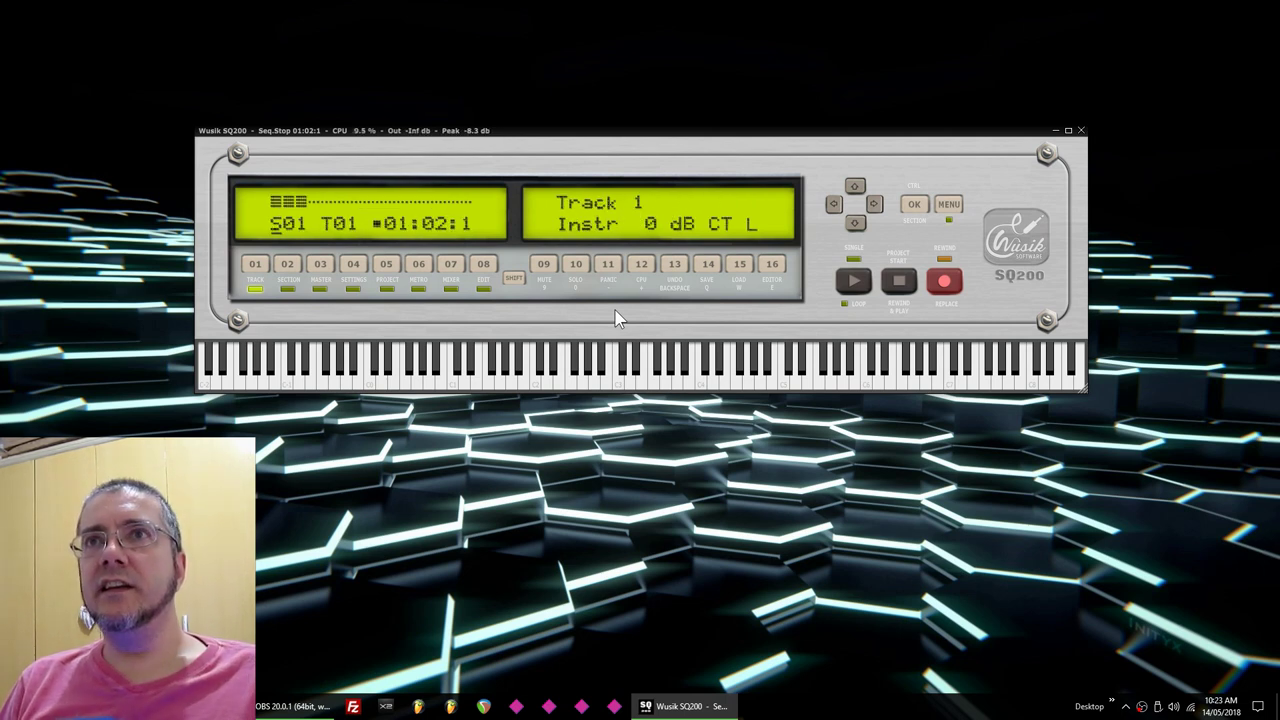
# Duplicate Section 1 with its events copied.
pyautogui.click(286, 270)
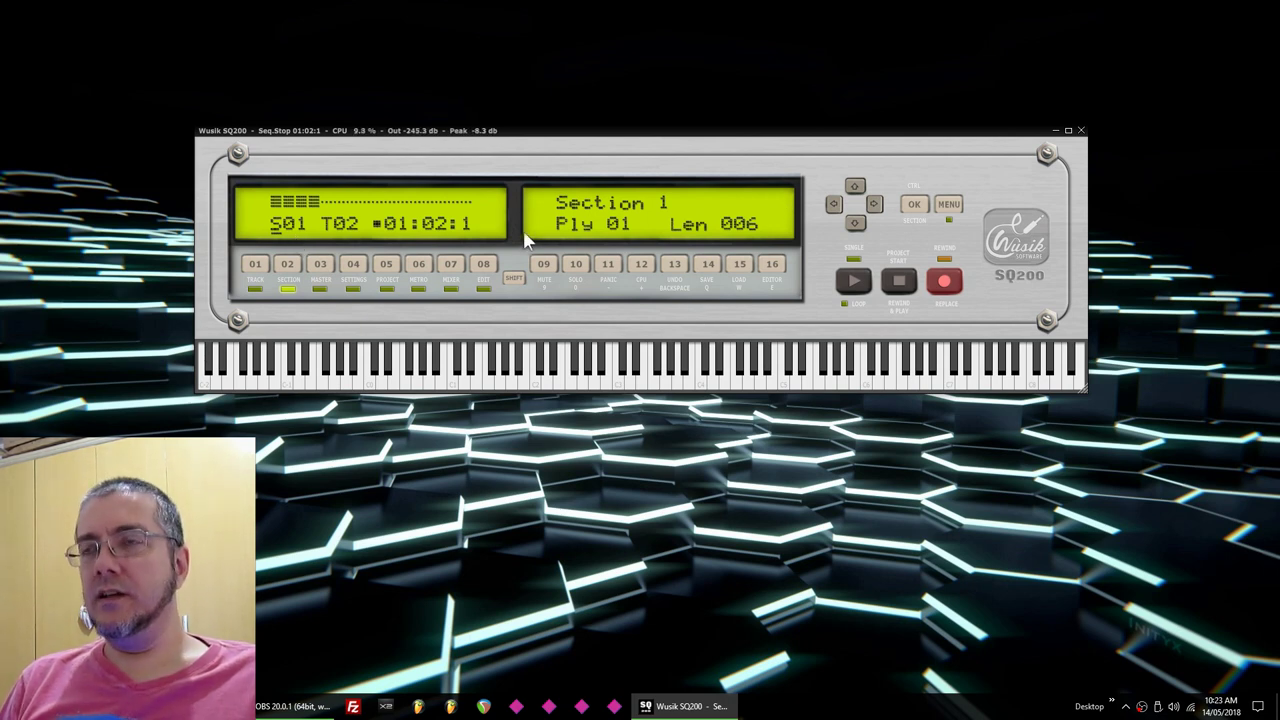
pyautogui.press('Escape')
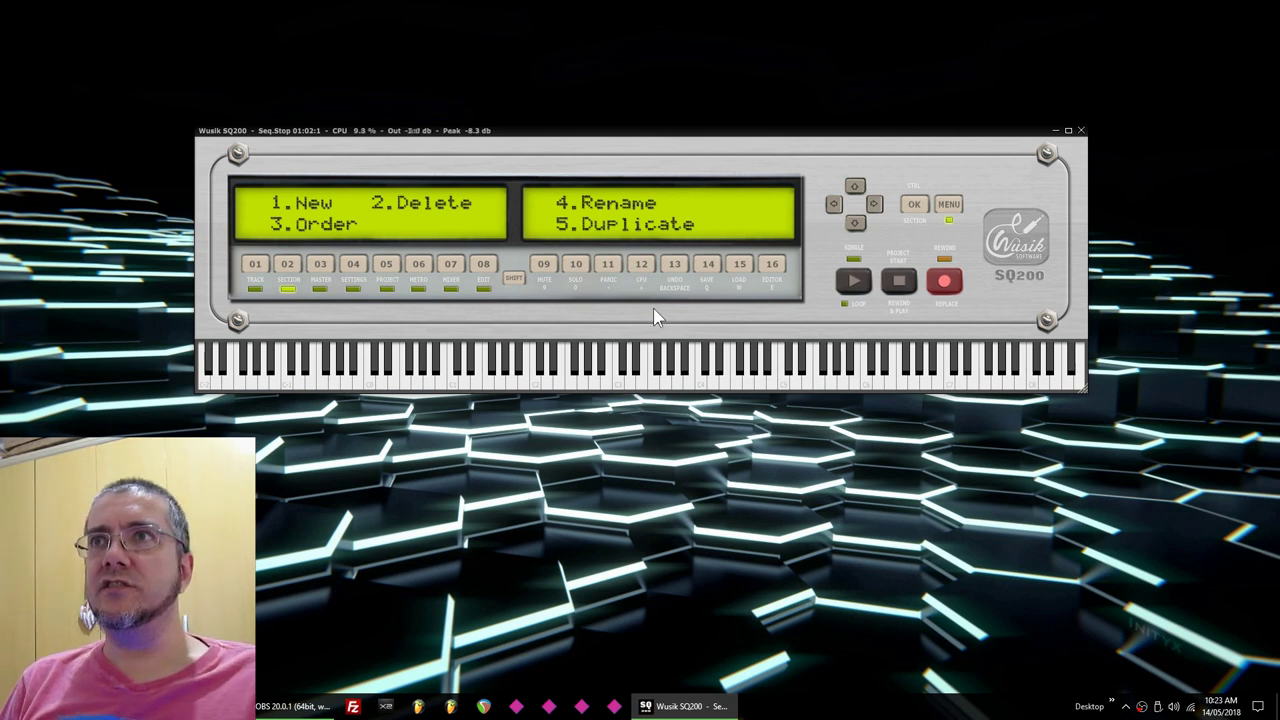
pyautogui.press('5')
pyautogui.press('y')
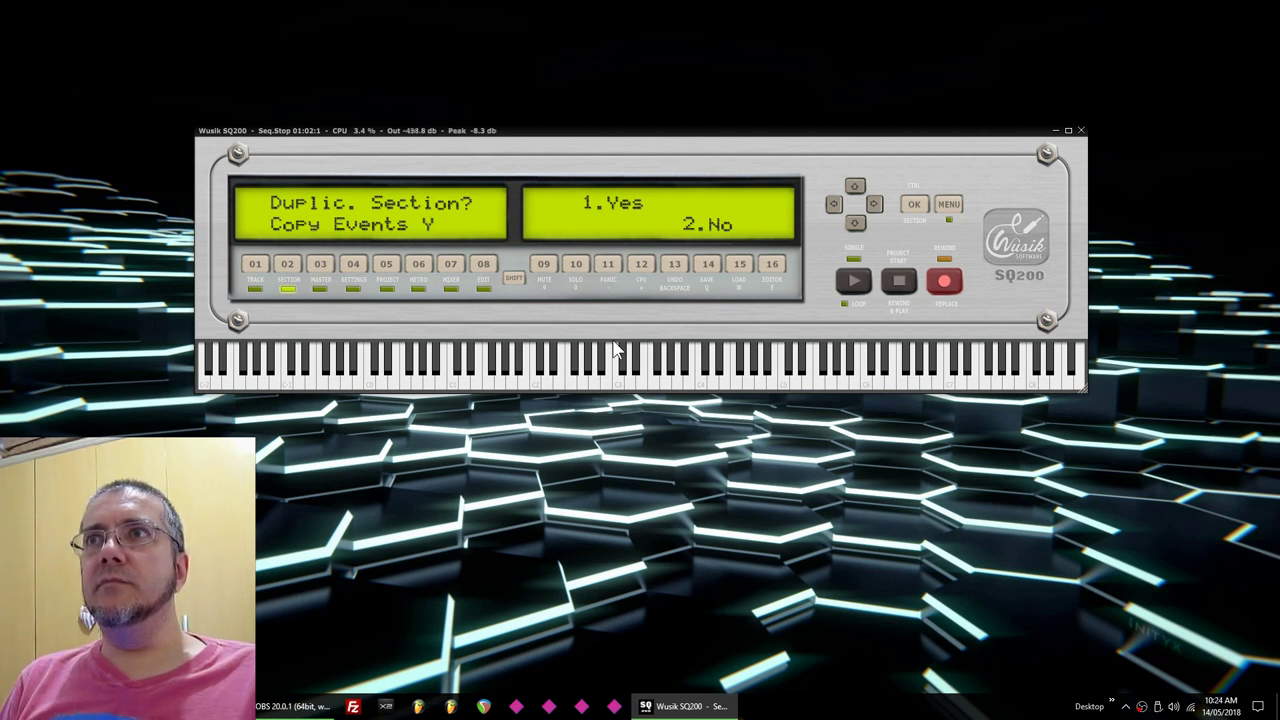
pyautogui.press('1')
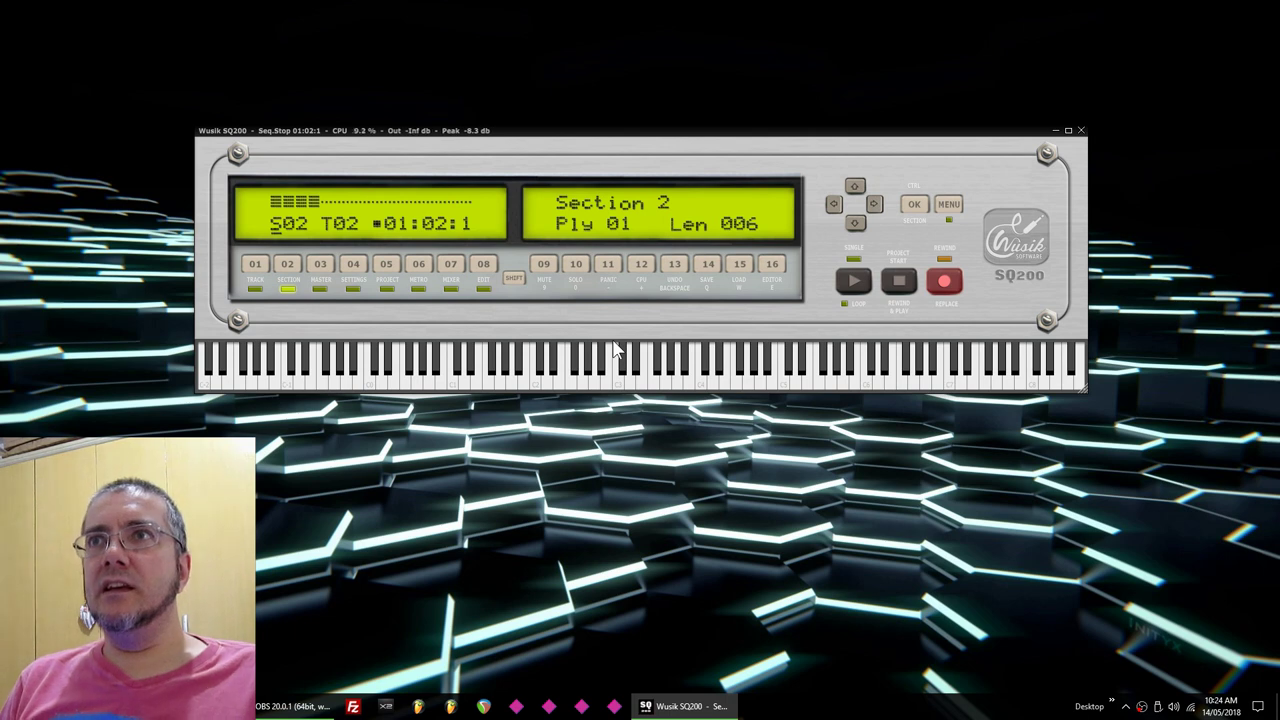
# Rename Section 1 as "Introduction".
pyautogui.press('Down')
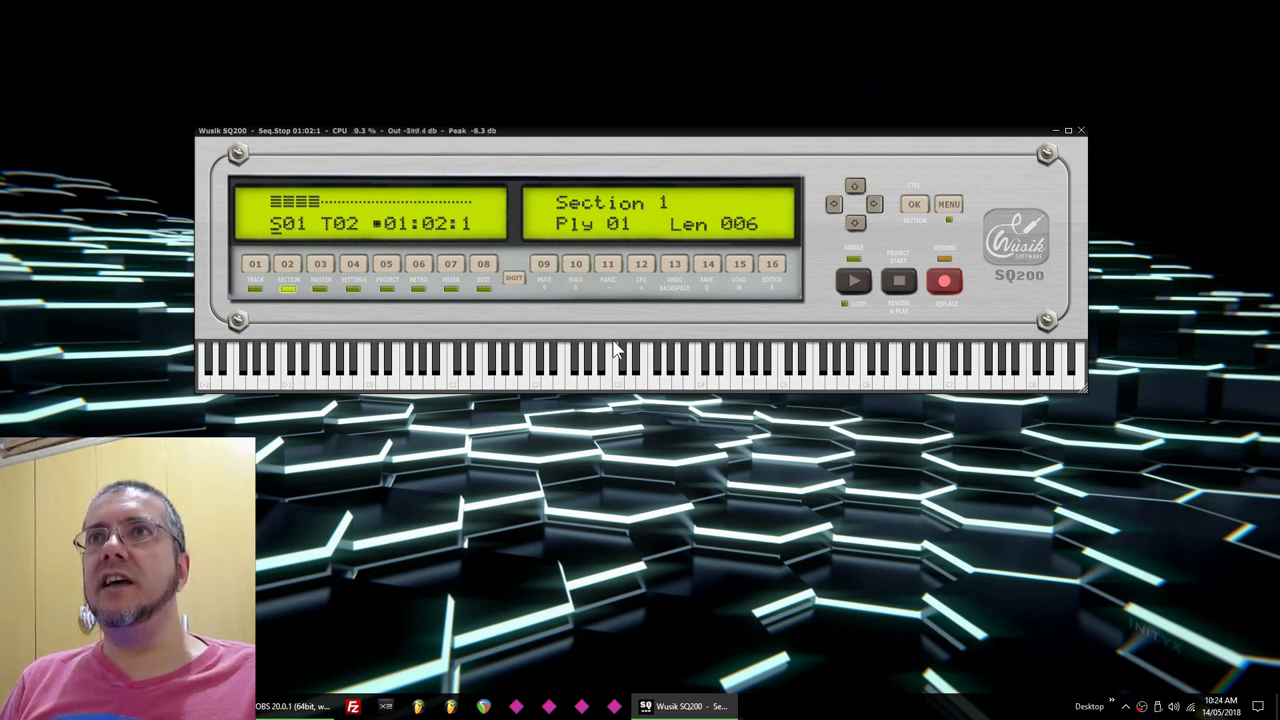
pyautogui.press('m')
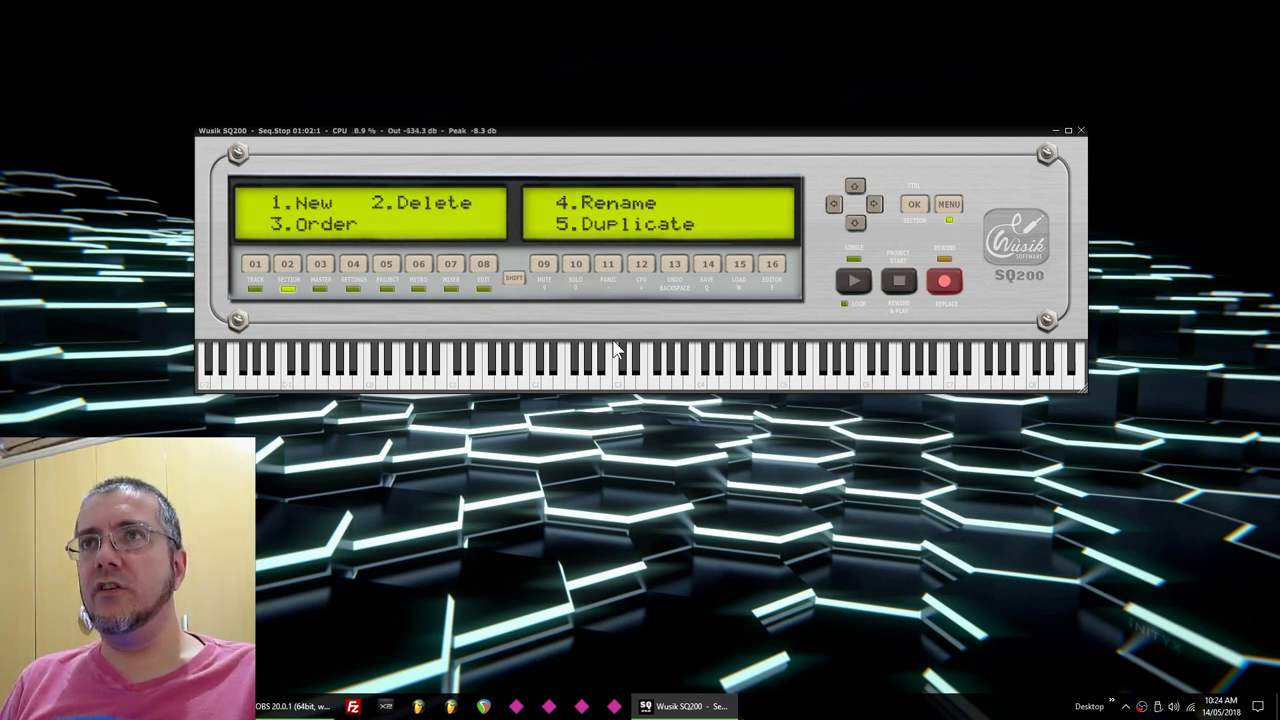
pyautogui.write('4')
pyautogui.write('Intrio')
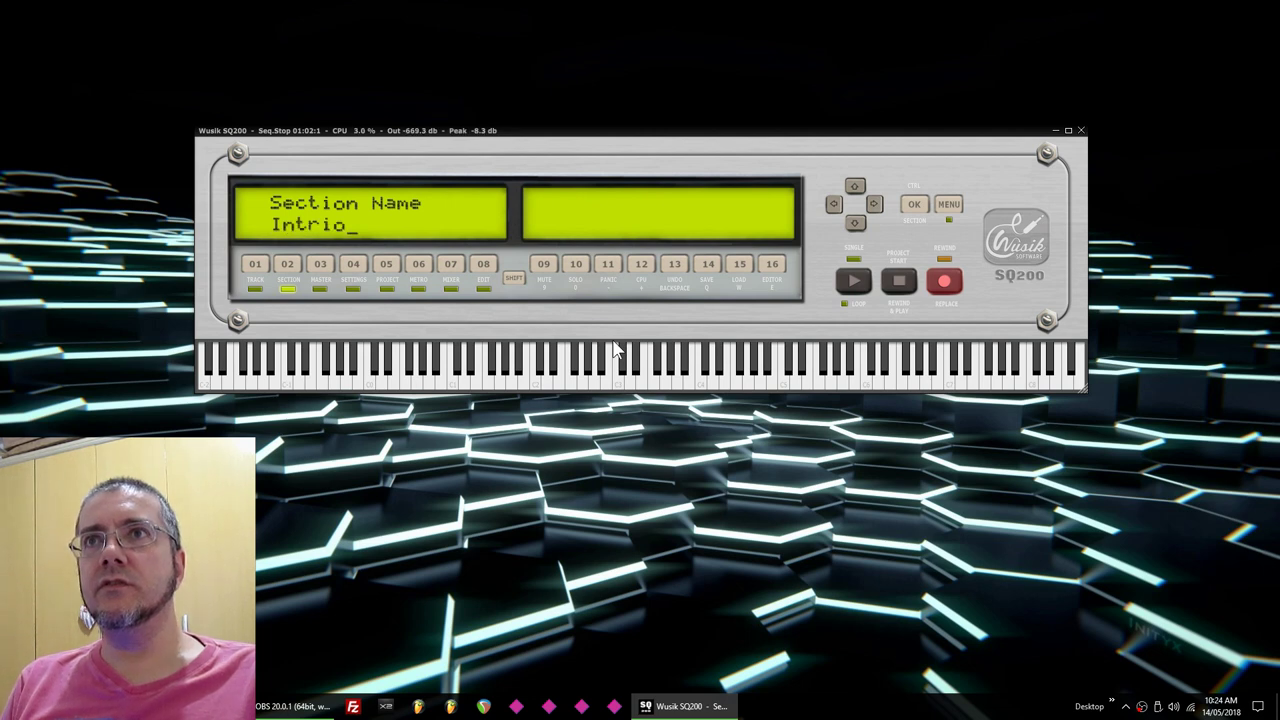
pyautogui.press('BackSpace')
pyautogui.press('BackSpace')
pyautogui.write('oduction')
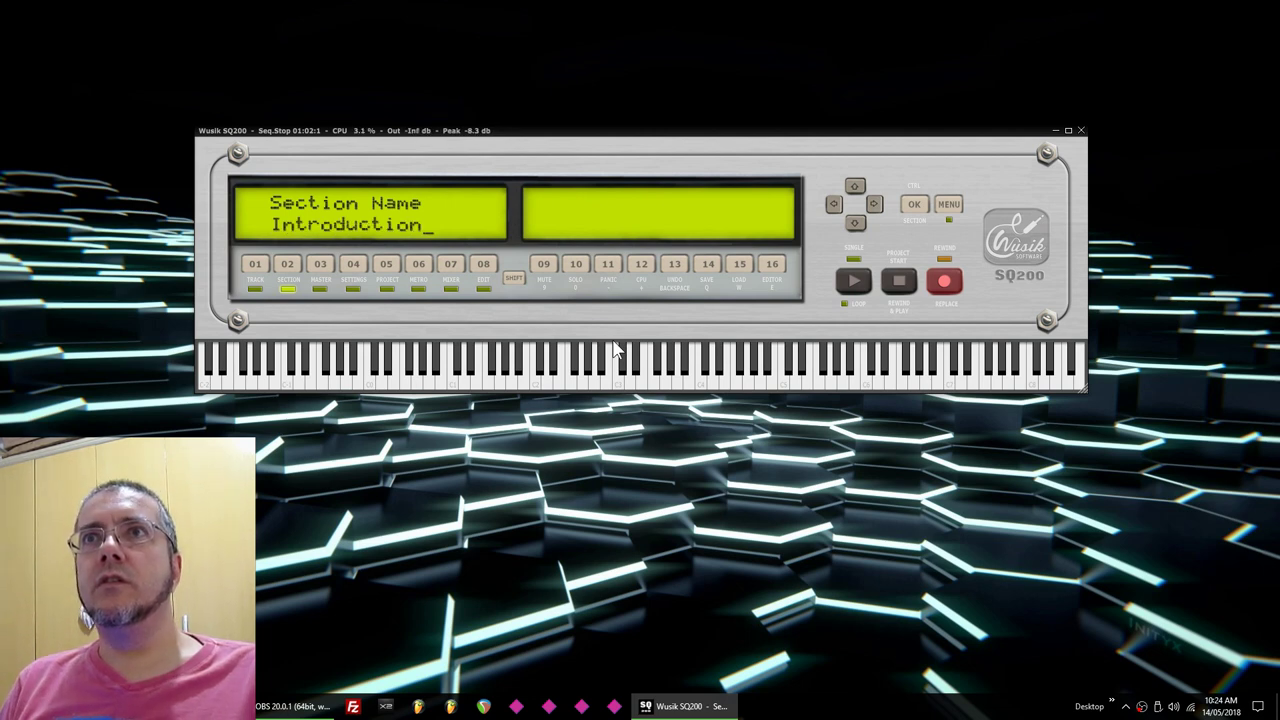
pyautogui.press('Return')
# Rename Section 2 as "Bass Intro".
pyautogui.press('Up')
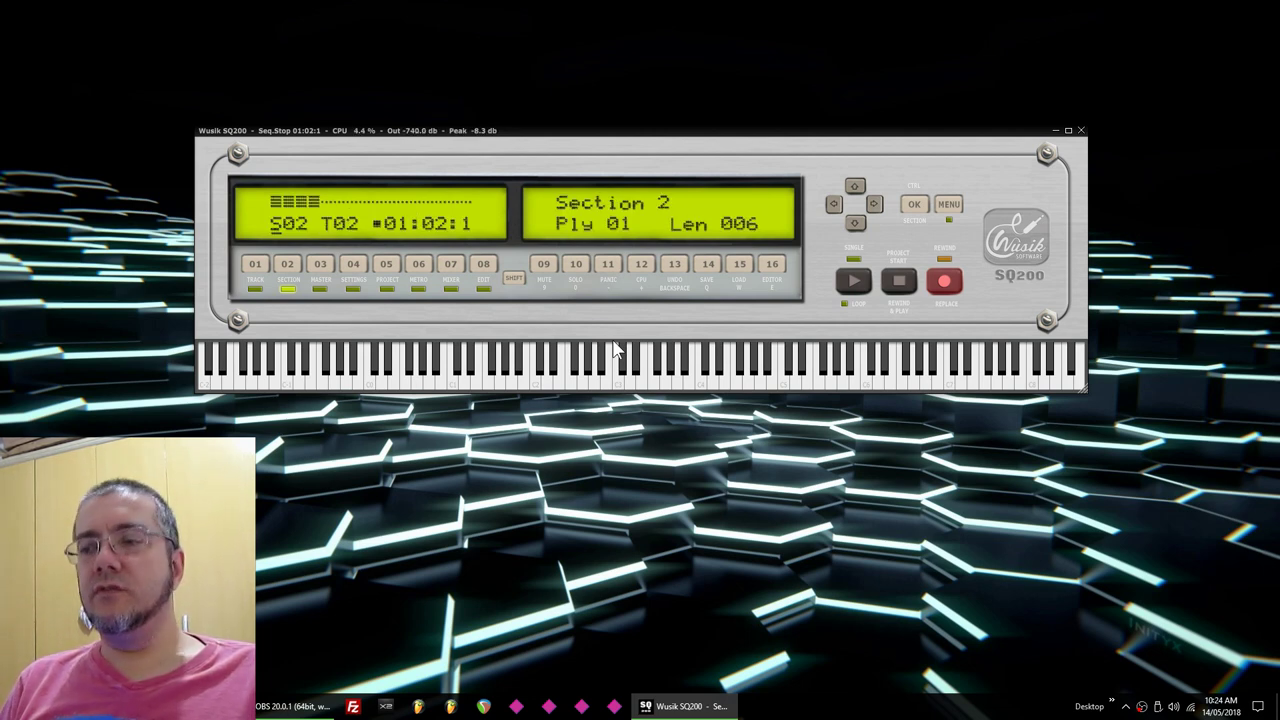
pyautogui.press('Escape')
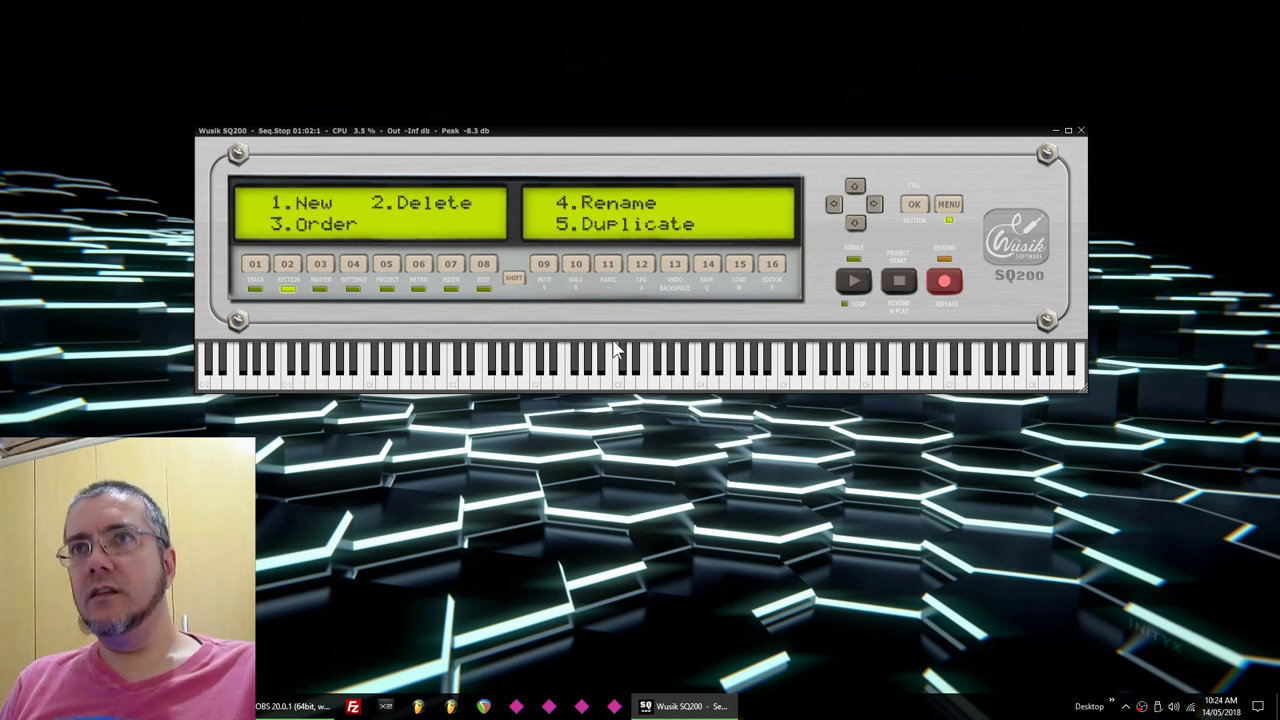
pyautogui.write('4')
pyautogui.write('Bass Intro')
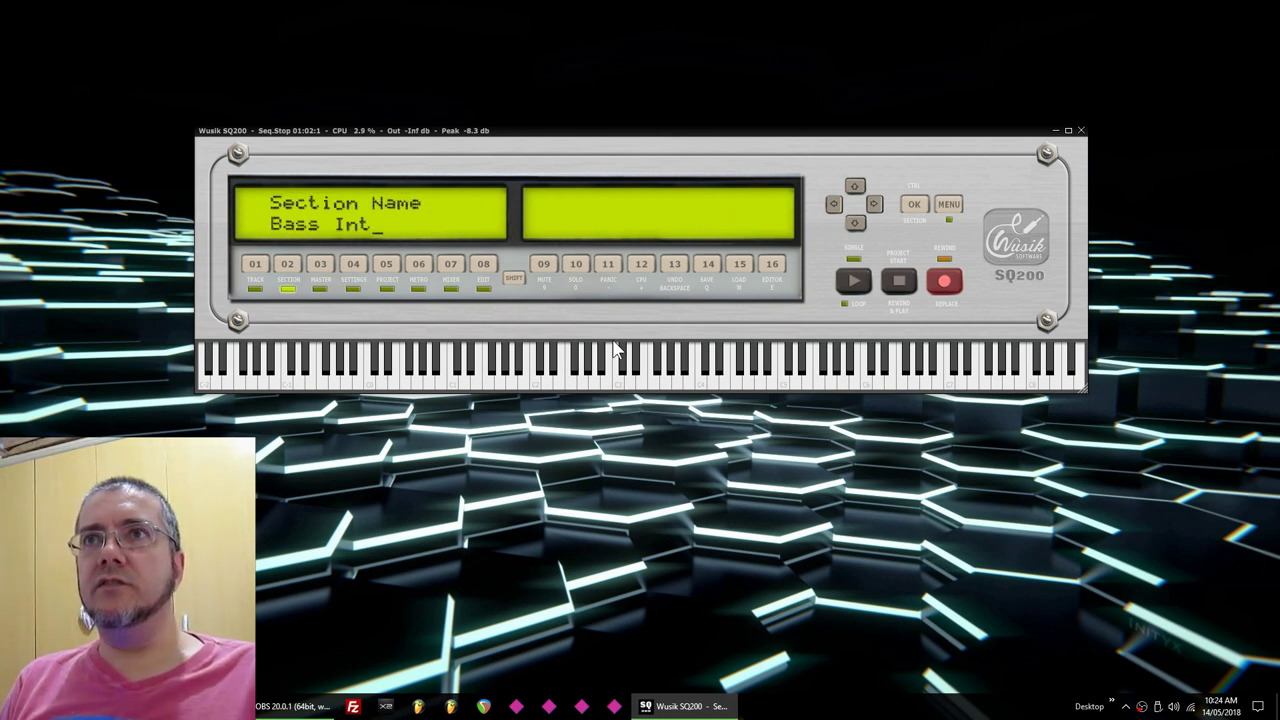
pyautogui.press('Return')
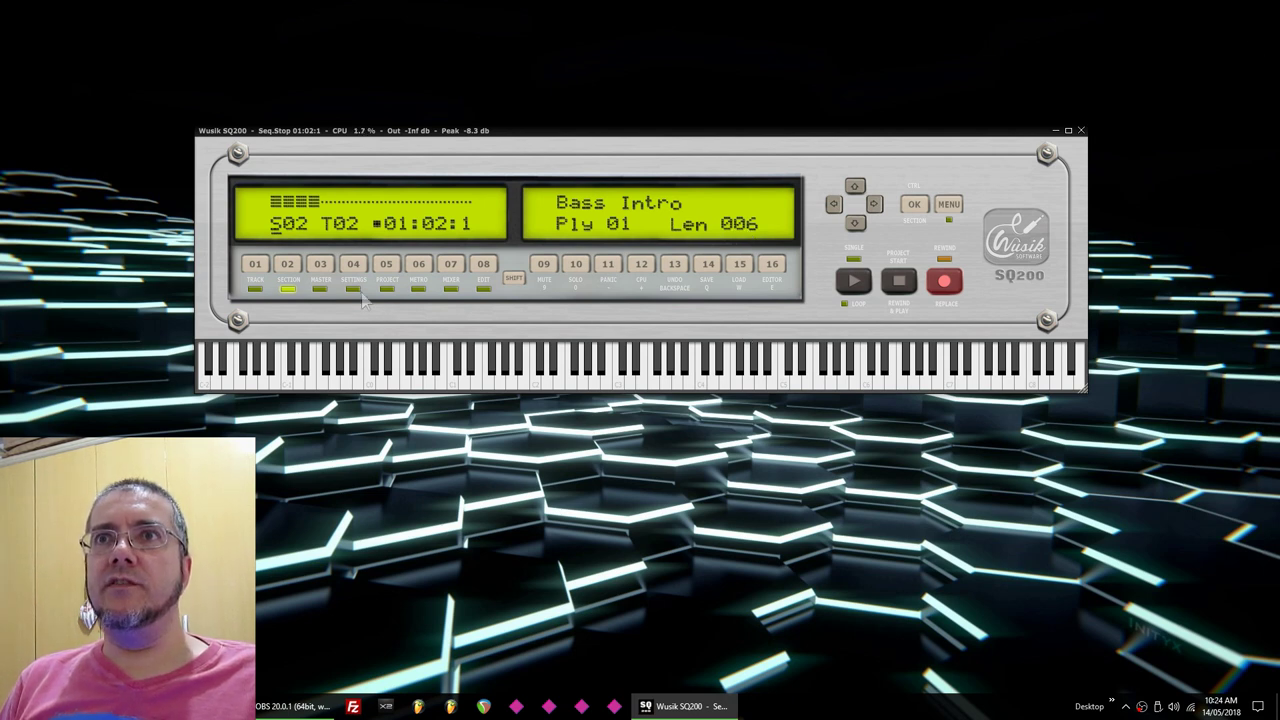
# Rename Track 1 as "Pads".
pyautogui.click(255, 268)
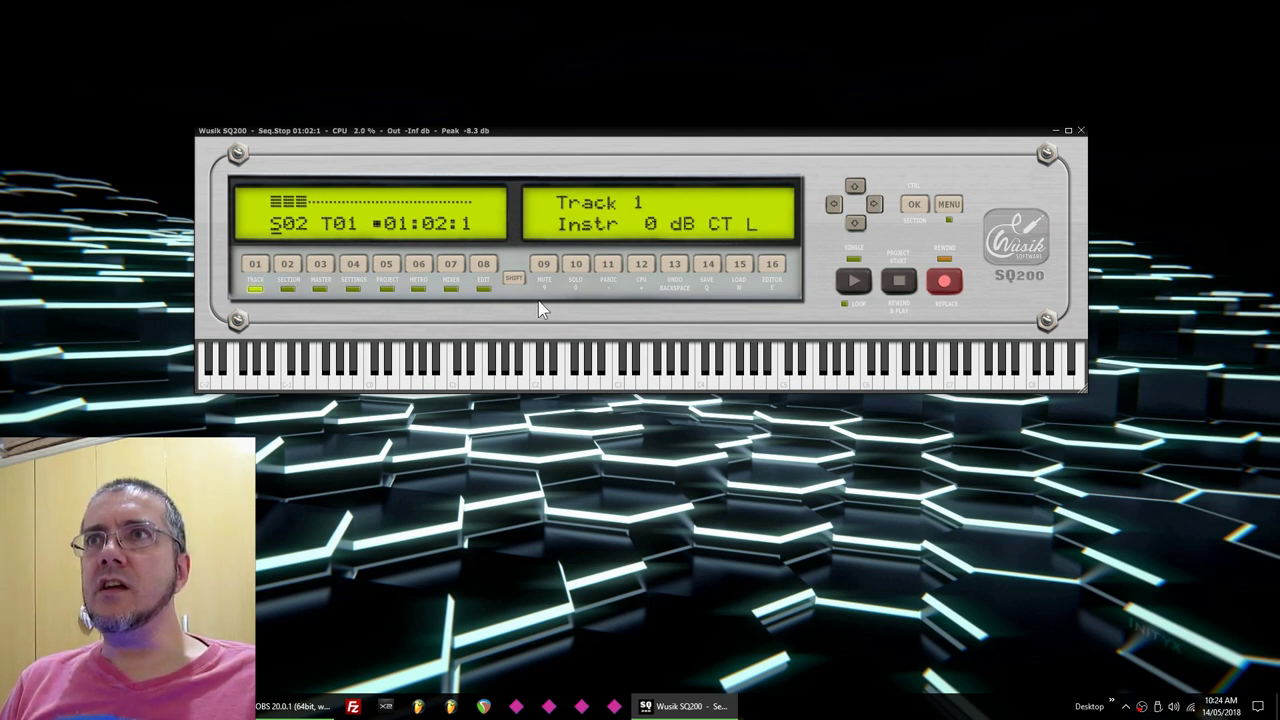
pyautogui.press('Escape')
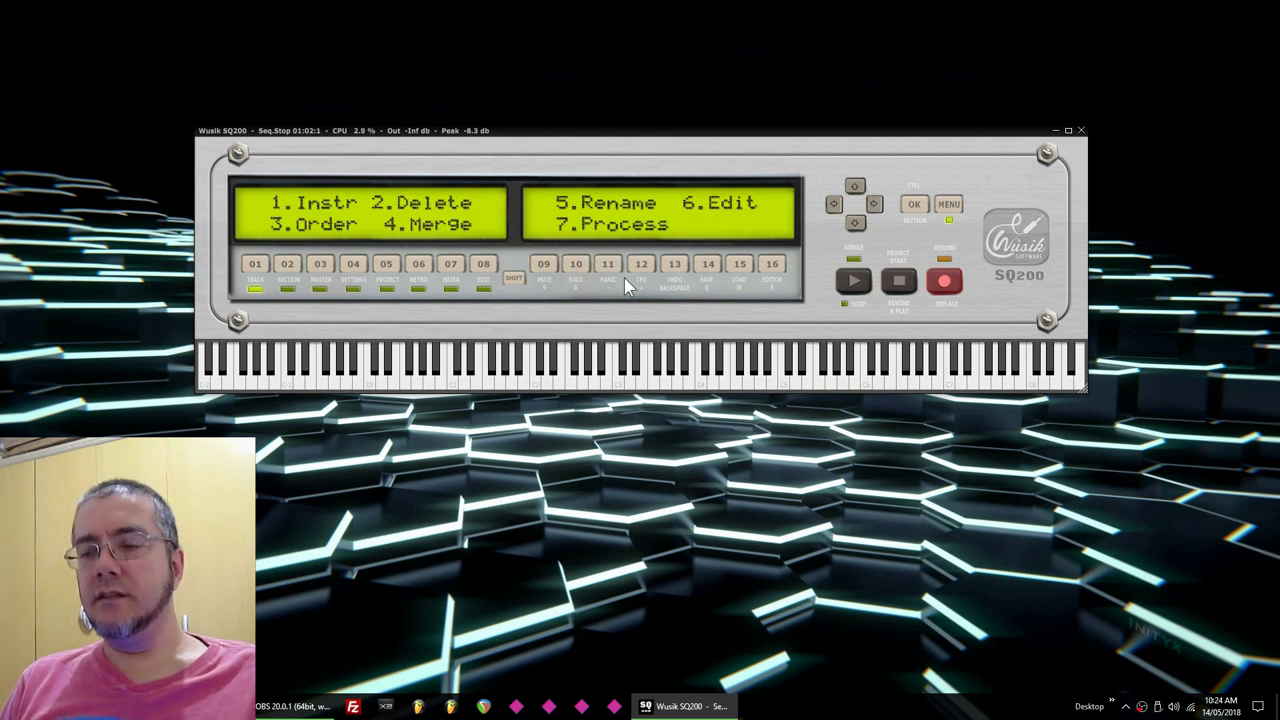
pyautogui.write('5Pads')
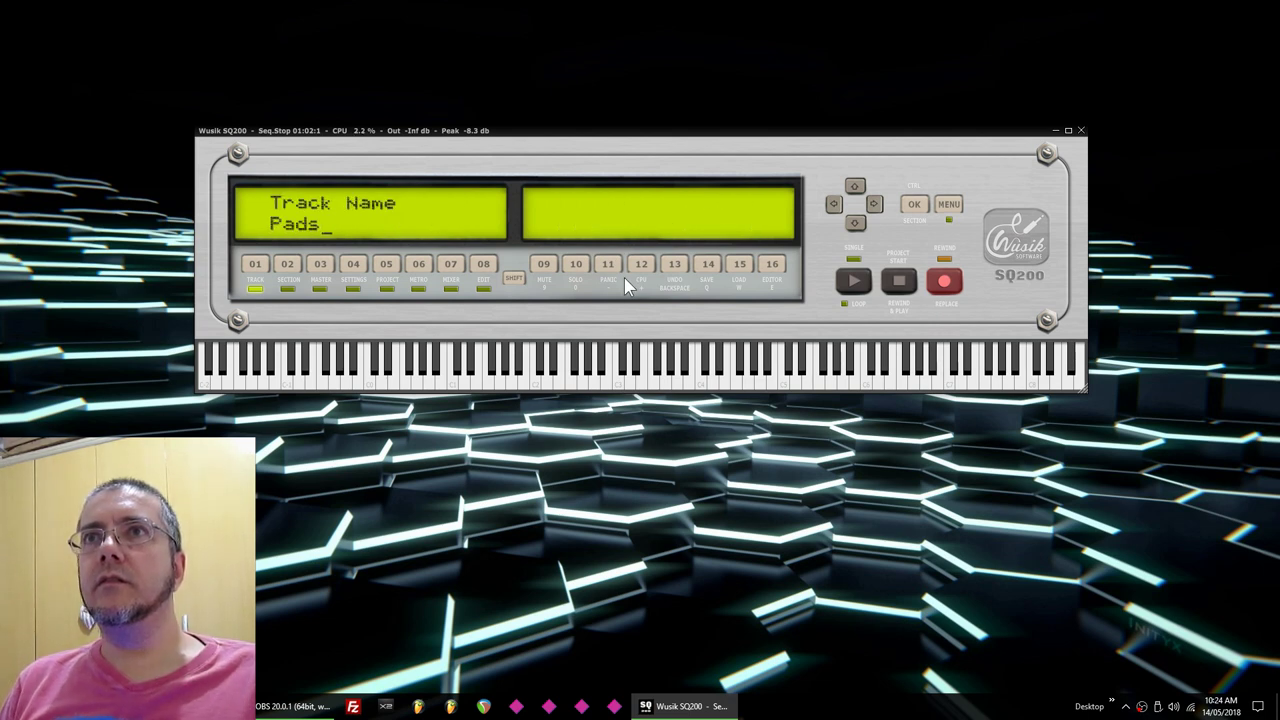
pyautogui.press('Return')
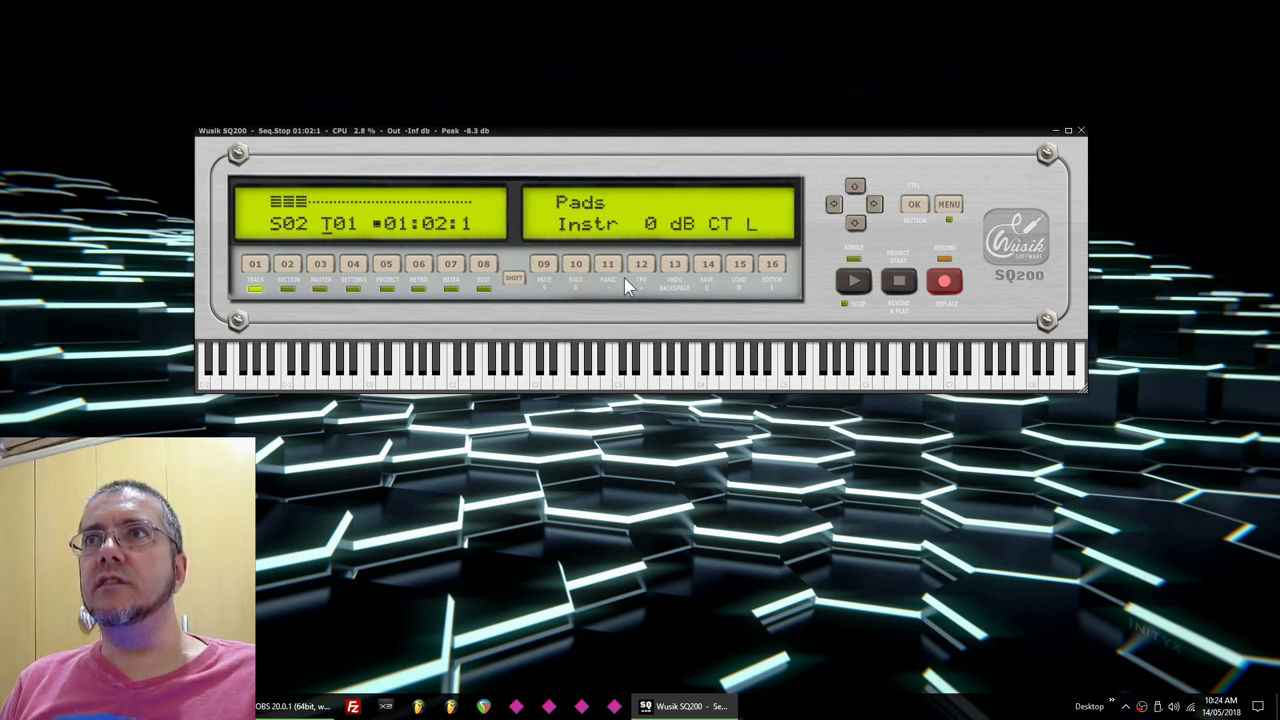
# Rename Track 2 as "Side Chain Nose".
pyautogui.press('Up')
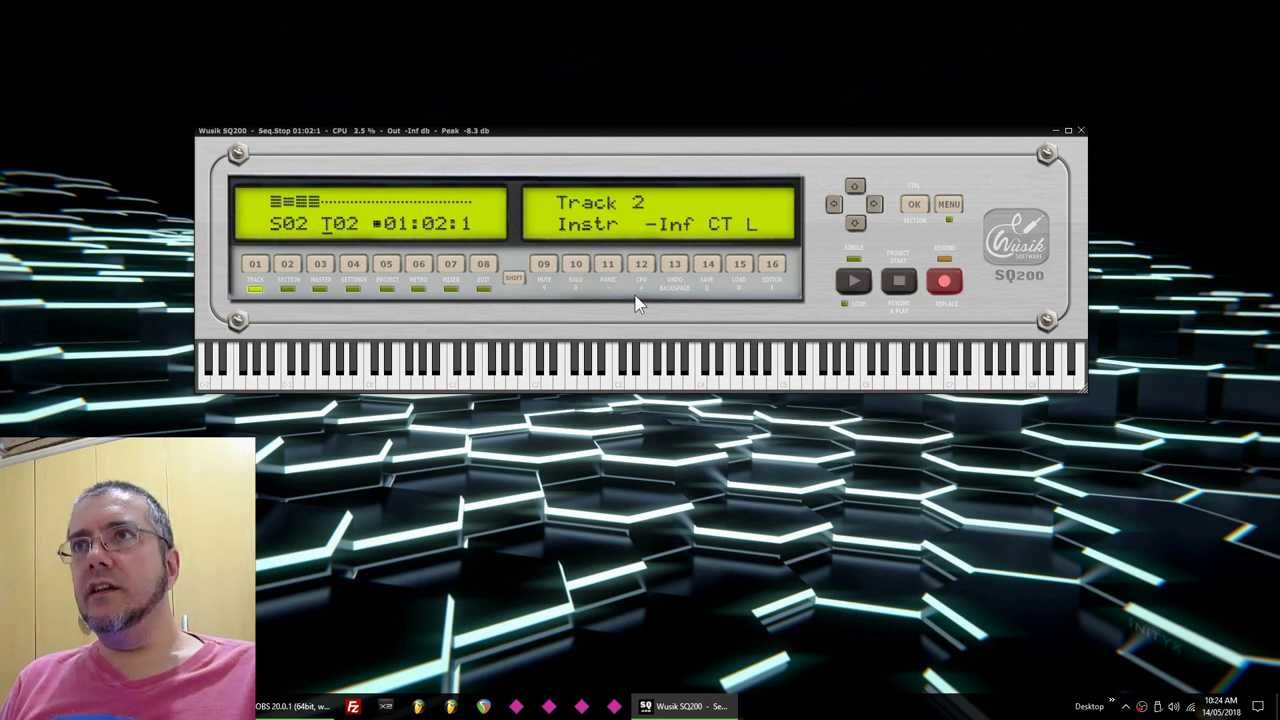
pyautogui.press('m')
pyautogui.write('5')
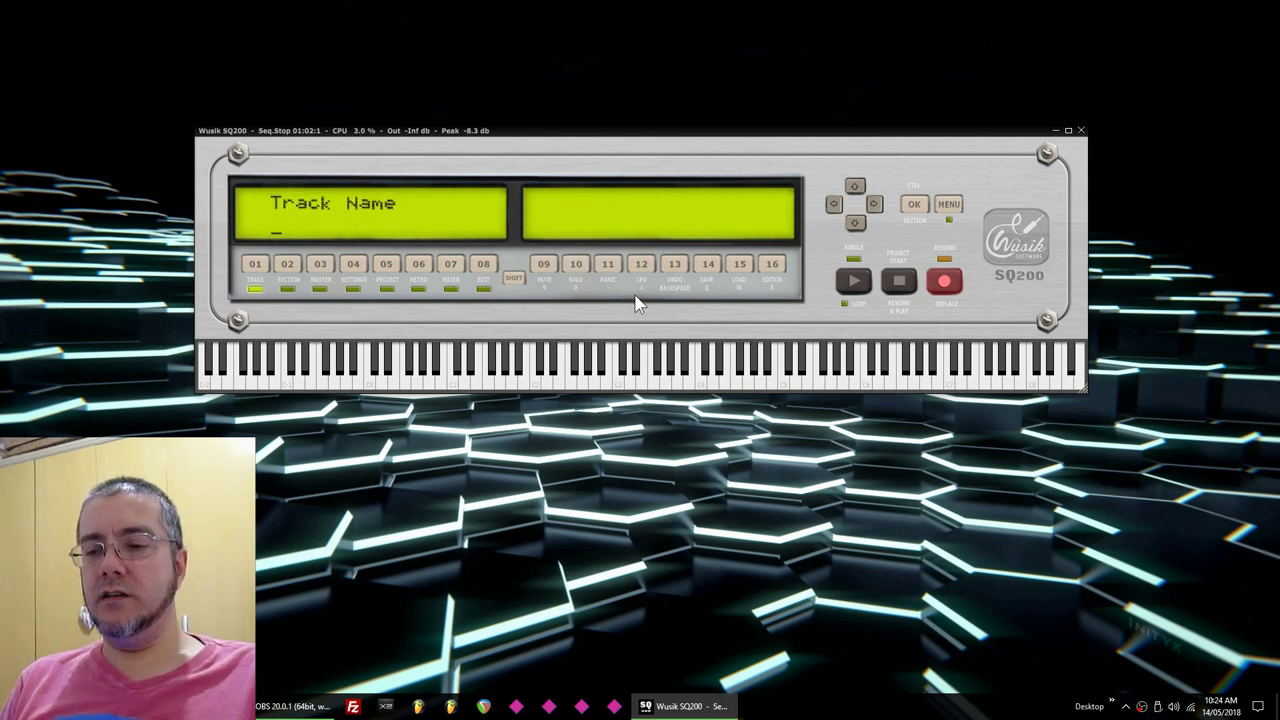
pyautogui.write('Side Chauin')
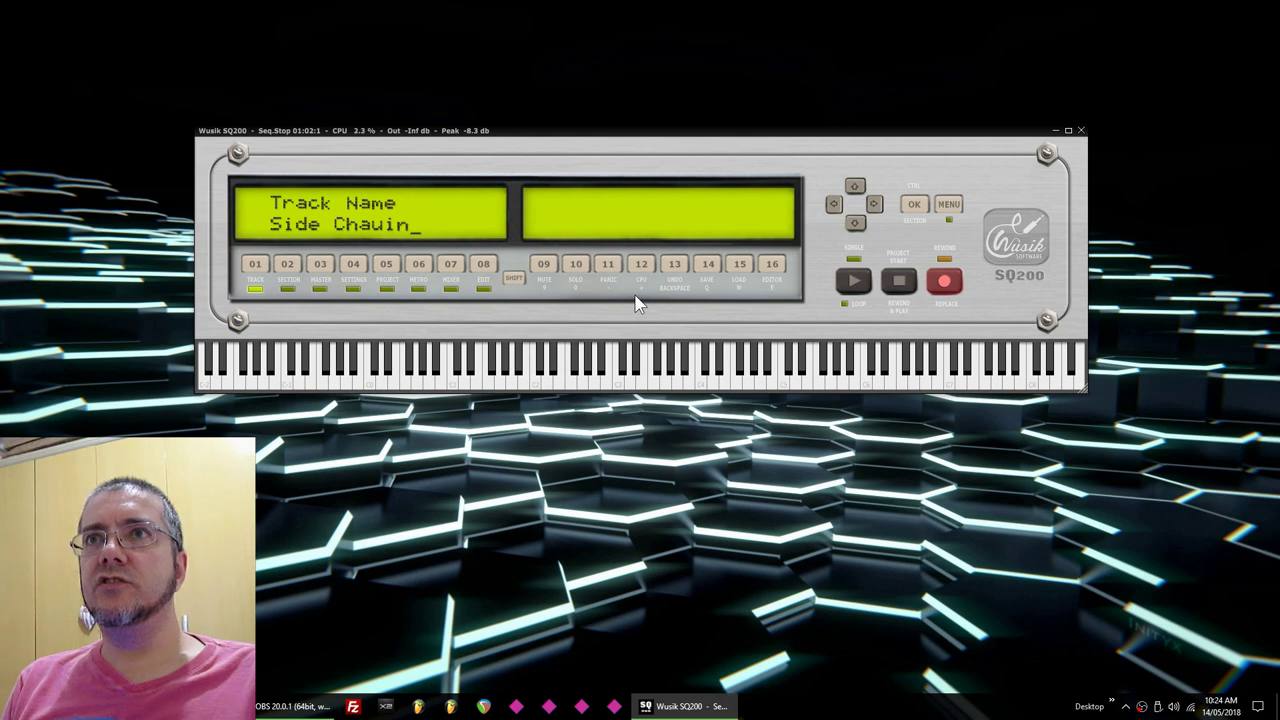
pyautogui.press('BackSpace')
pyautogui.press('BackSpace')
pyautogui.press('BackSpace')
pyautogui.press('BackSpace')
pyautogui.write('ain Nois')
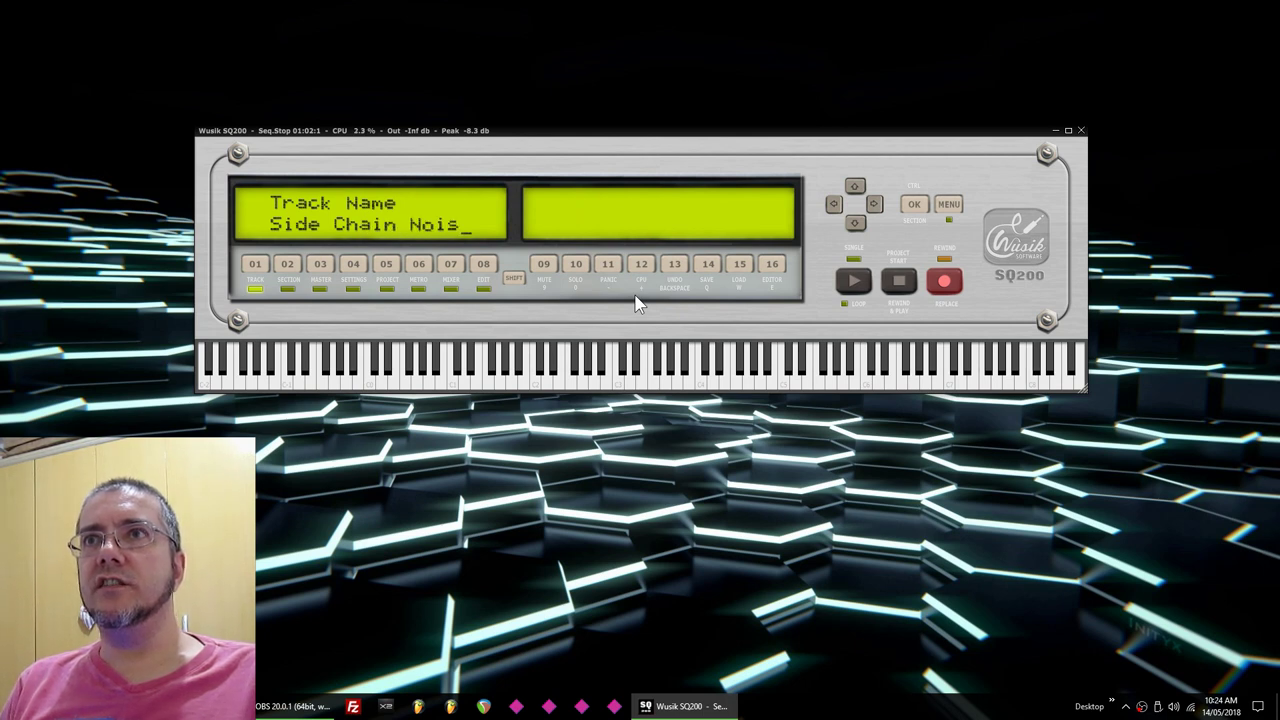
pyautogui.press('BackSpace')
pyautogui.press('BackSpace')
pyautogui.write('se')
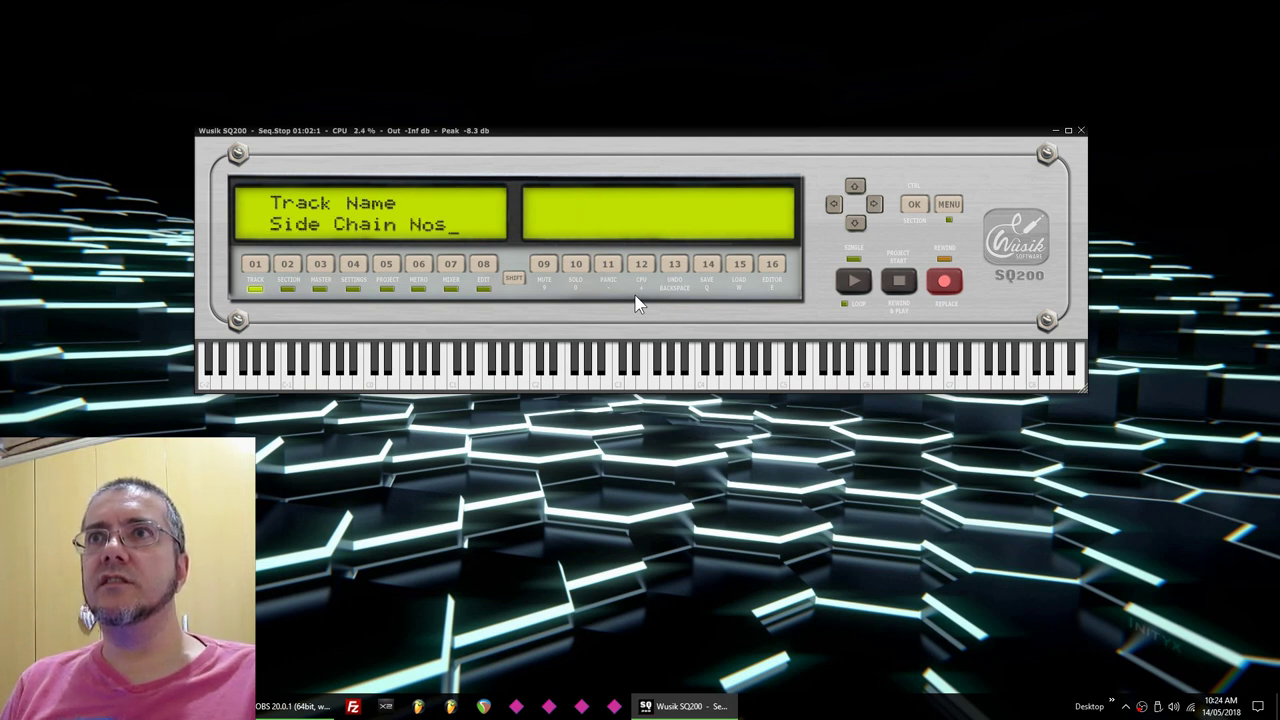
pyautogui.press('Return')
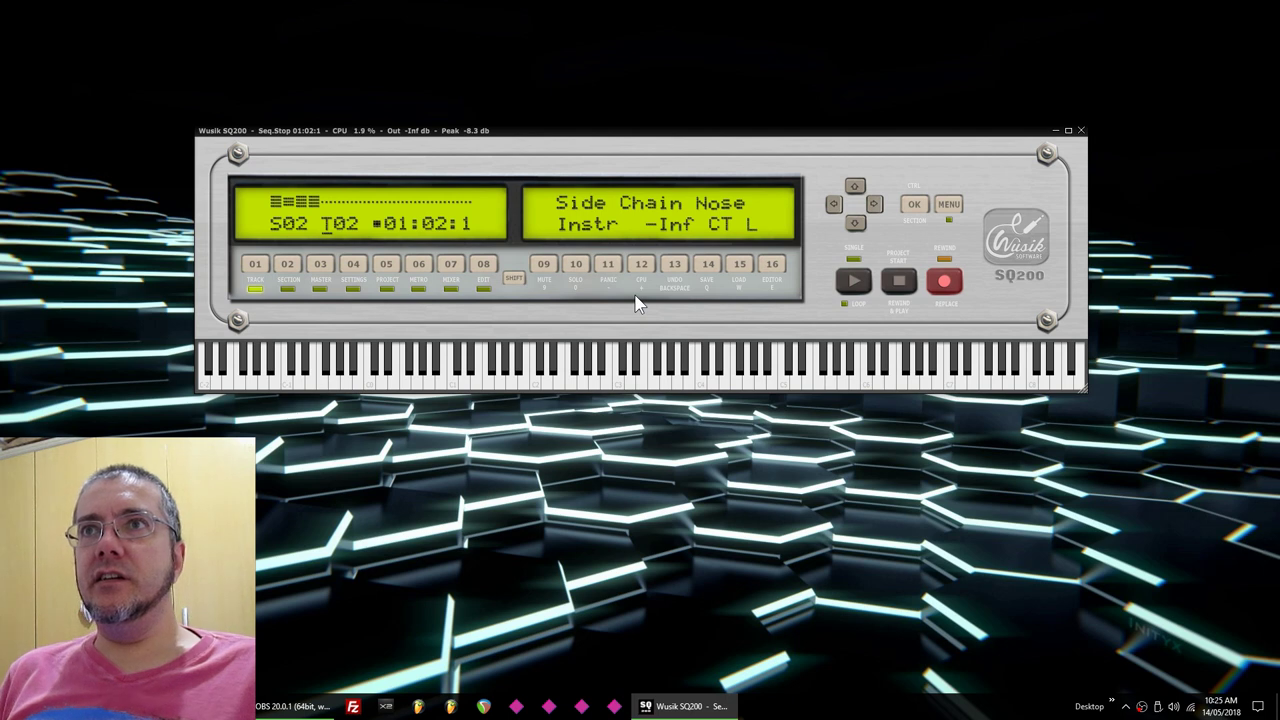
# Rename Track 2's Wusik 8008 instrument as "Side Chain" and return to the Track page.
pyautogui.click(353, 268)
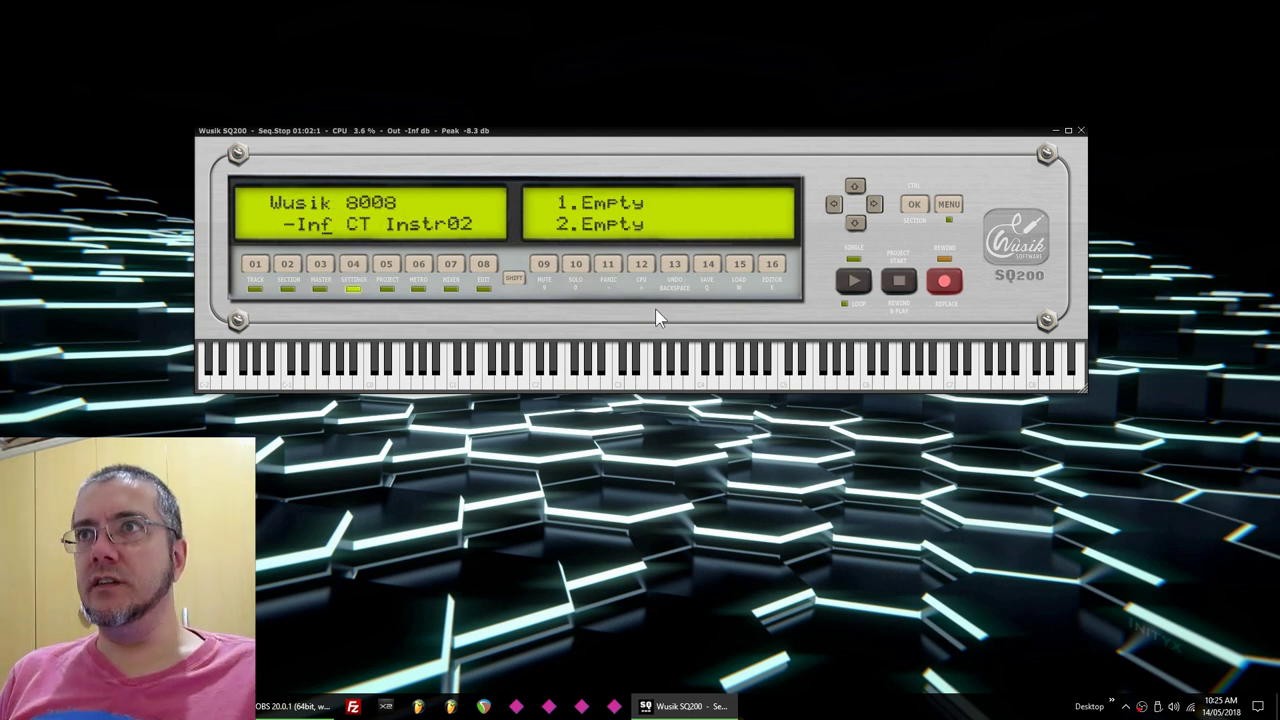
pyautogui.press('m')
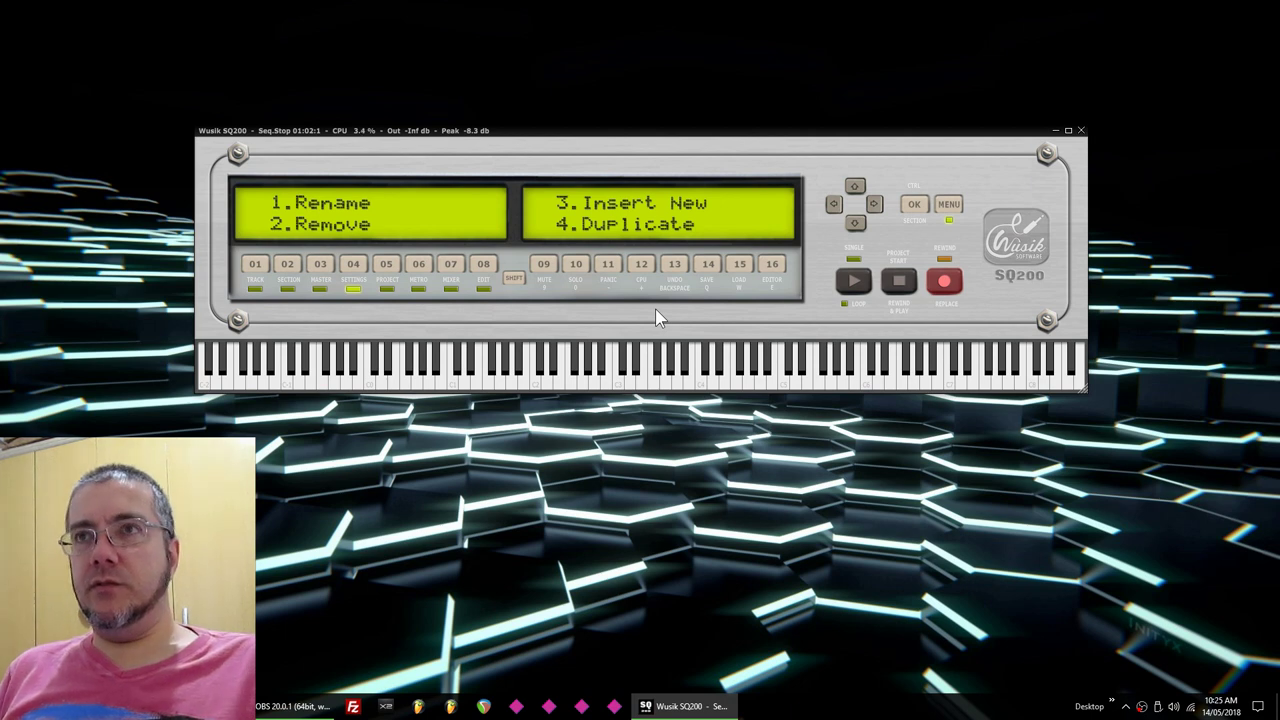
pyautogui.press('1')
pyautogui.press('Delete')
pyautogui.press('Delete')
pyautogui.press('Delete')
pyautogui.press('Delete')
pyautogui.press('Delete')
pyautogui.press('Delete')
pyautogui.press('Delete')
pyautogui.press('Delete')
pyautogui.press('Delete')
pyautogui.press('Delete')
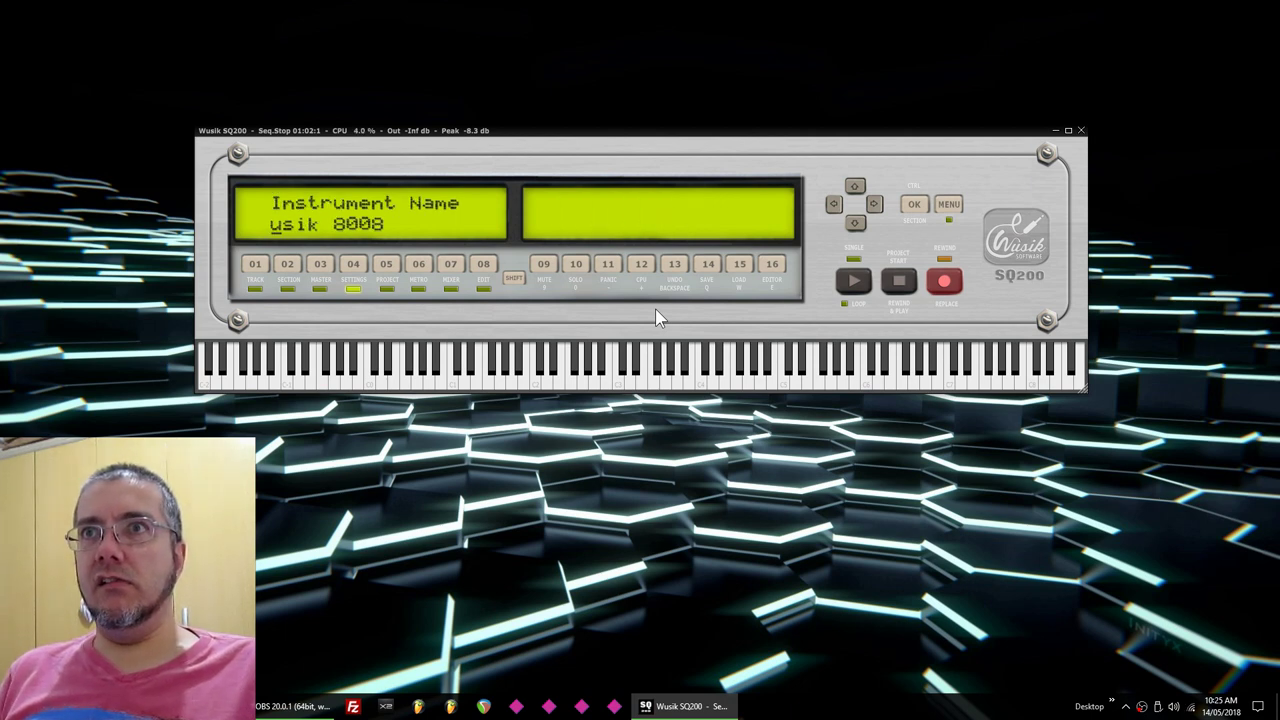
pyautogui.write('S')
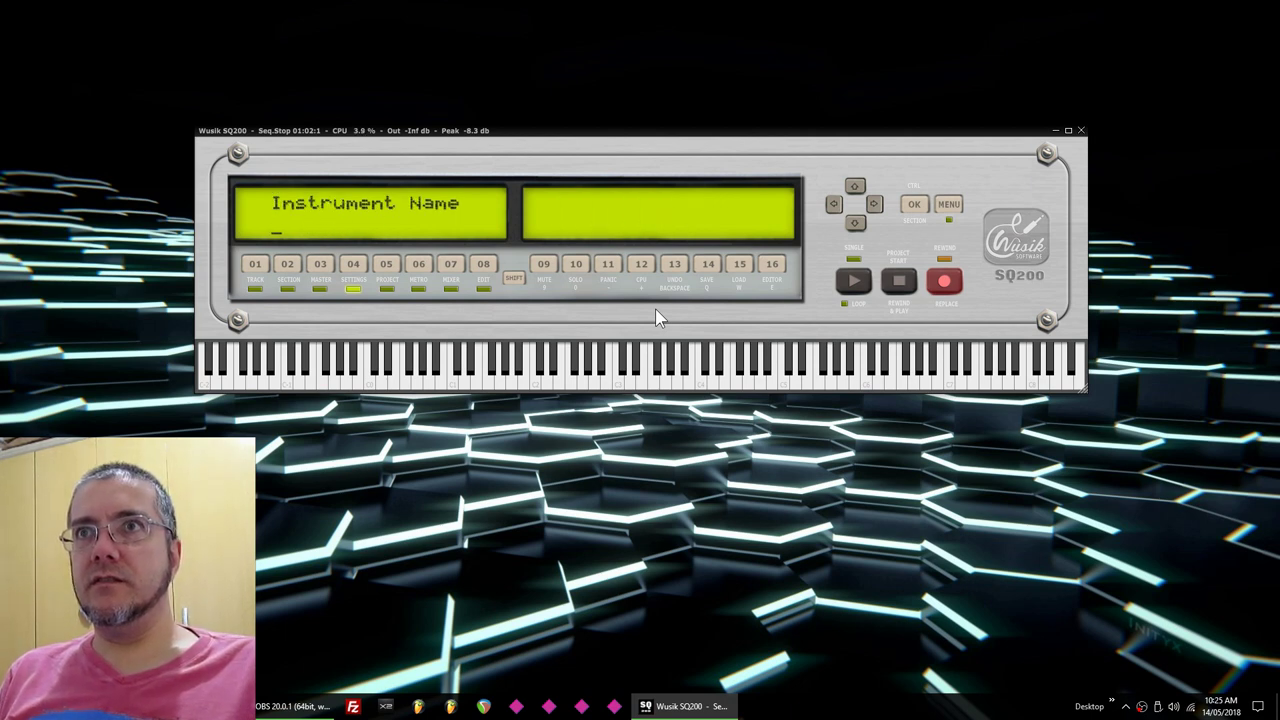
pyautogui.write('ide Chain')
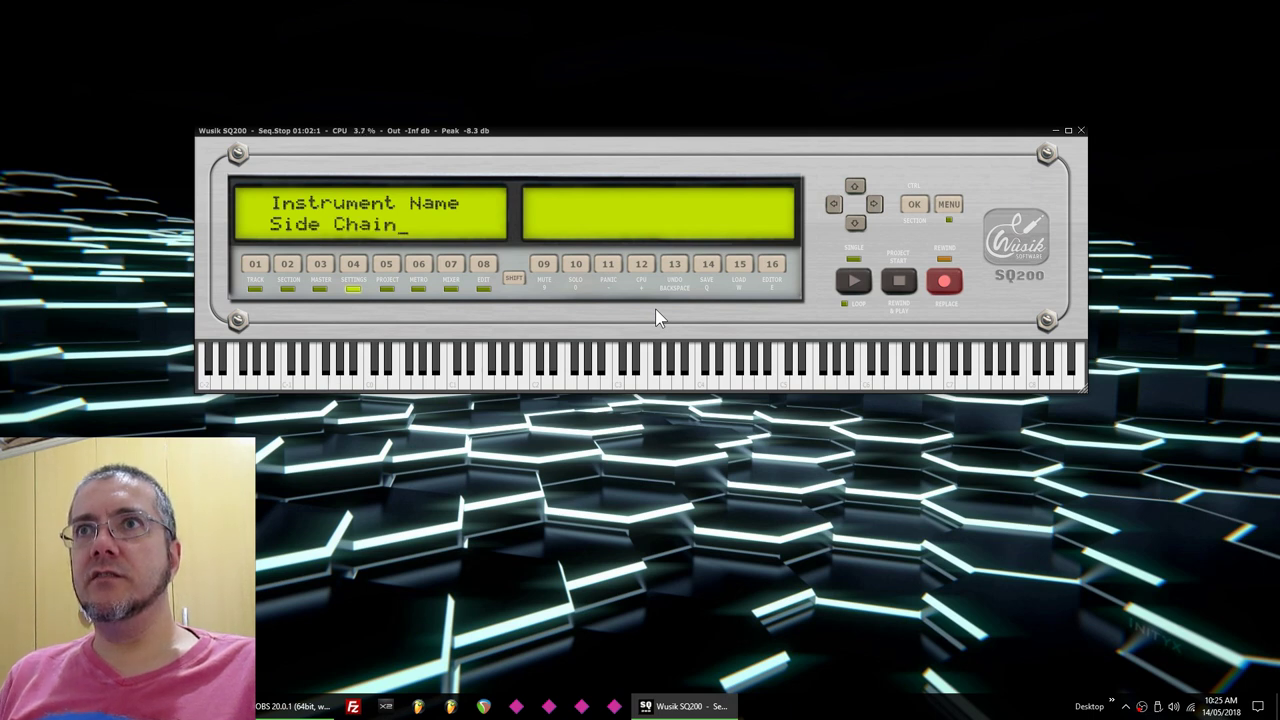
pyautogui.press('Return')
pyautogui.press('1')
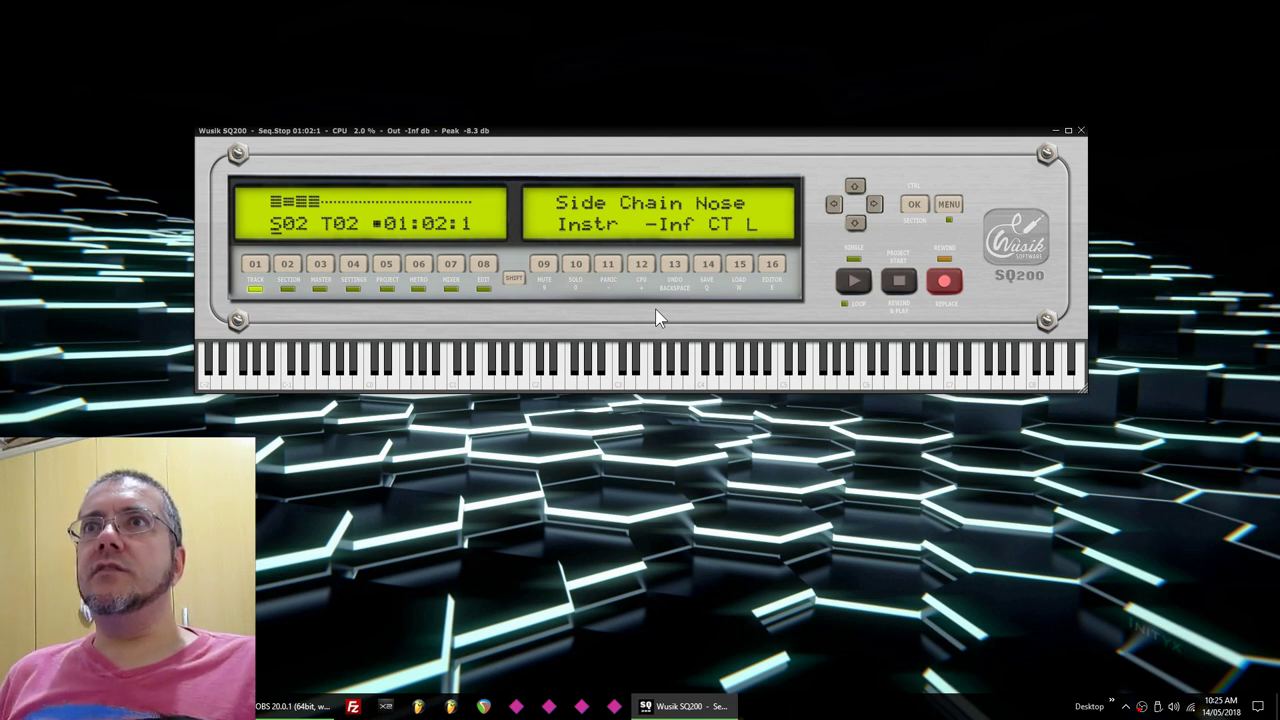
# Add a new instrument track after the existing tracks and load Arppe2600va as its instrument.
pyautogui.press('Down')
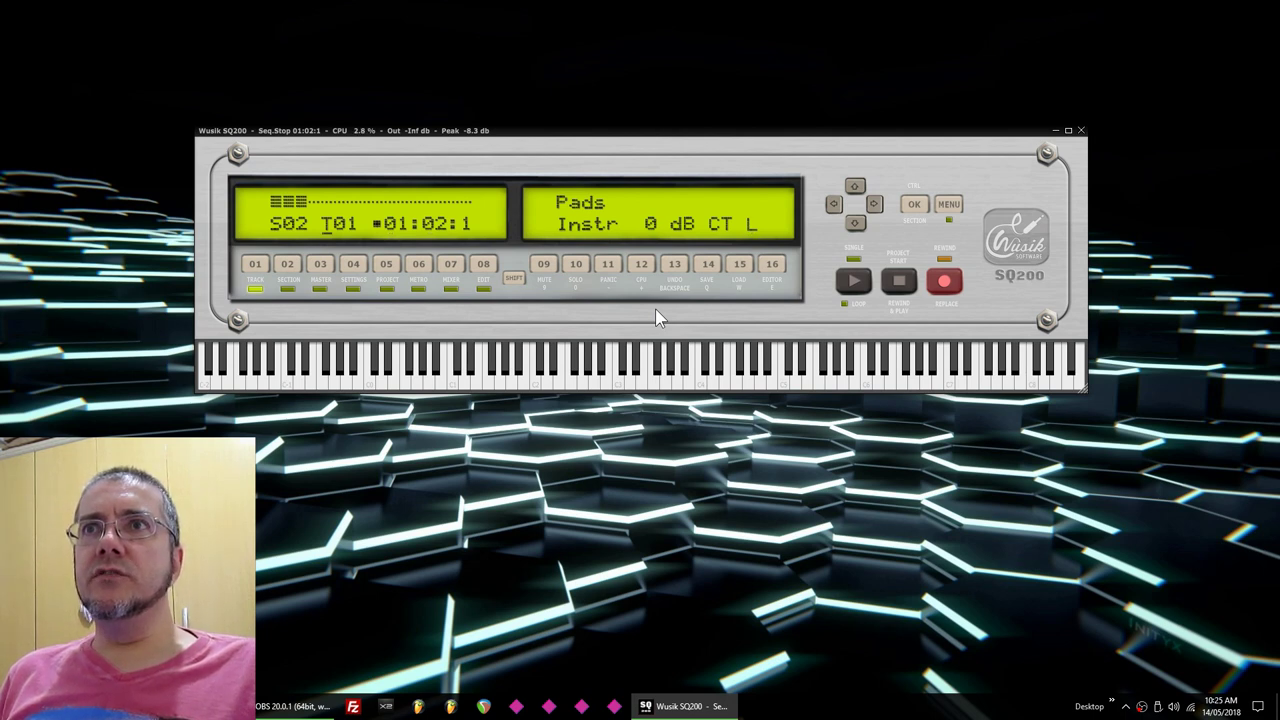
pyautogui.press('Right')
pyautogui.press('Right')
pyautogui.press('Return')
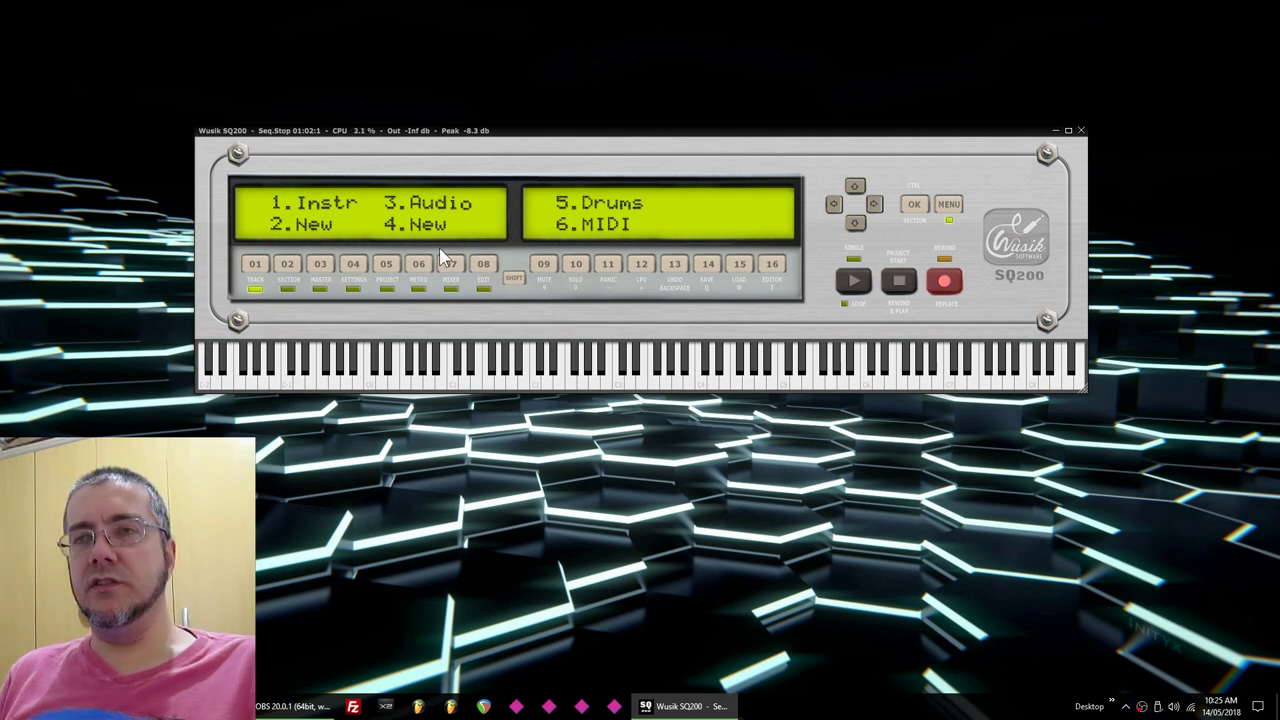
pyautogui.press('2')
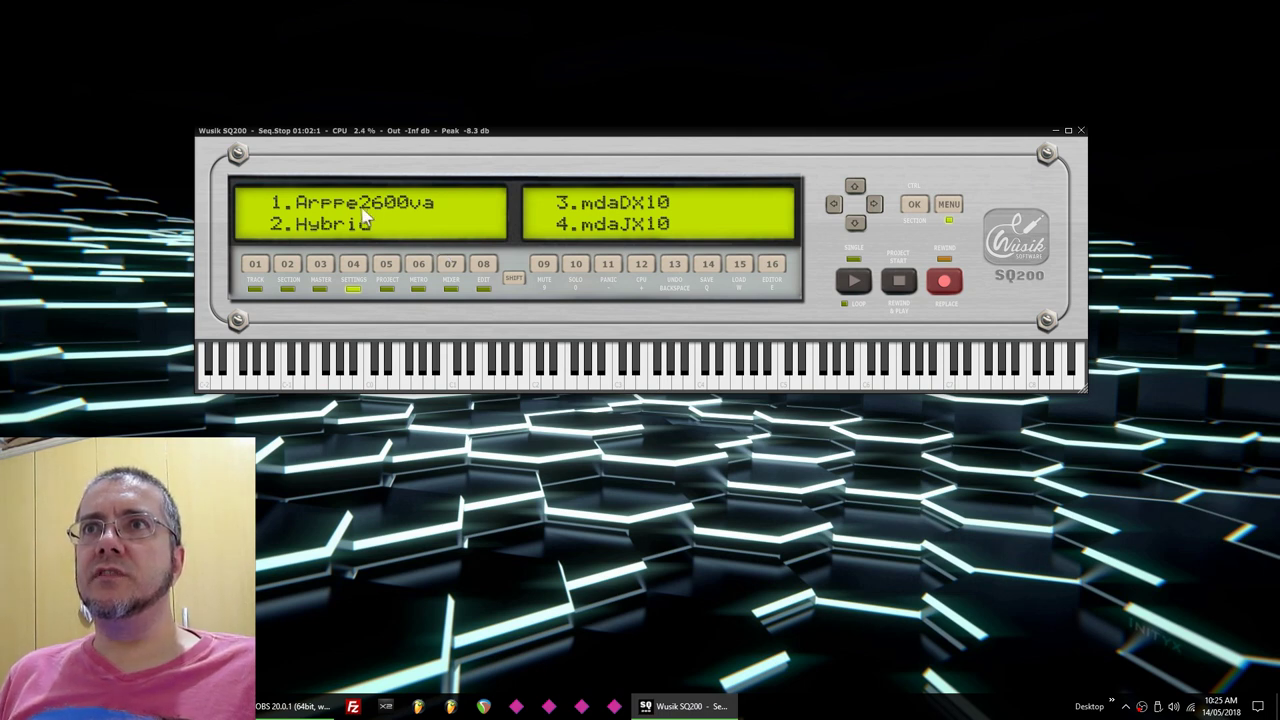
pyautogui.click(439, 210)
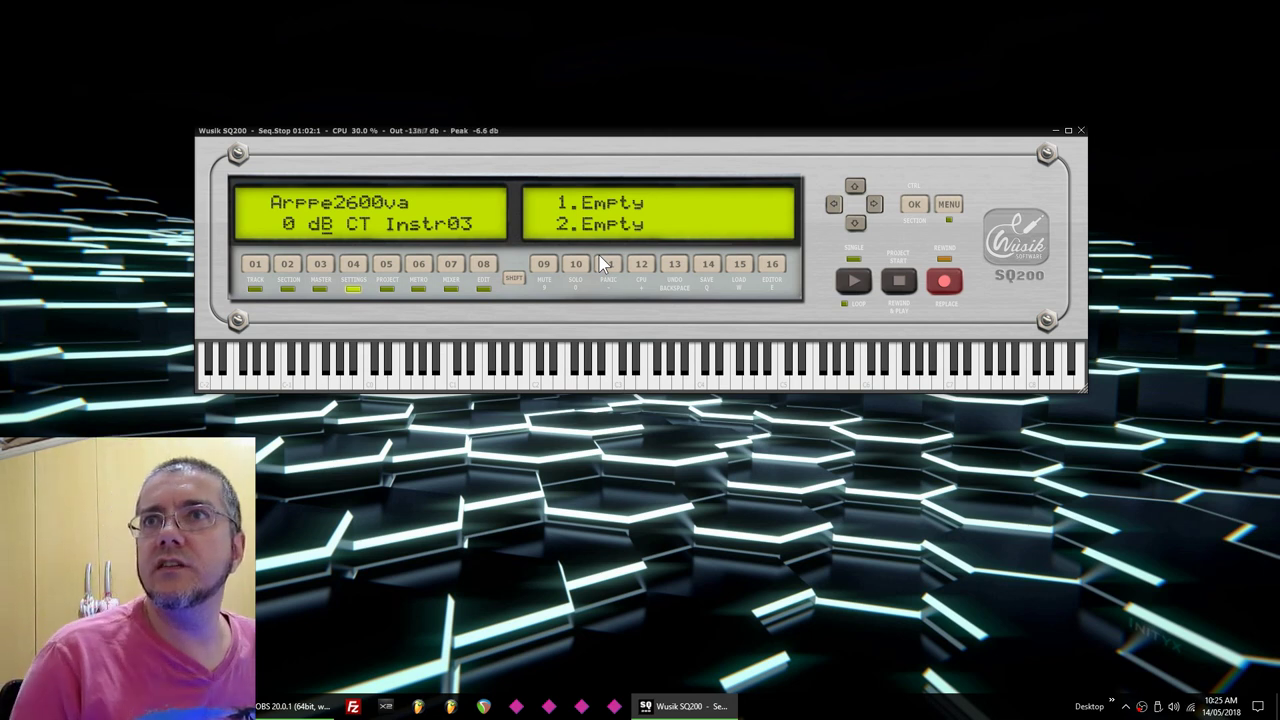
# Return to the Track page, rewind section 2 to its start and record a performance onto Track 3.
pyautogui.press('1')
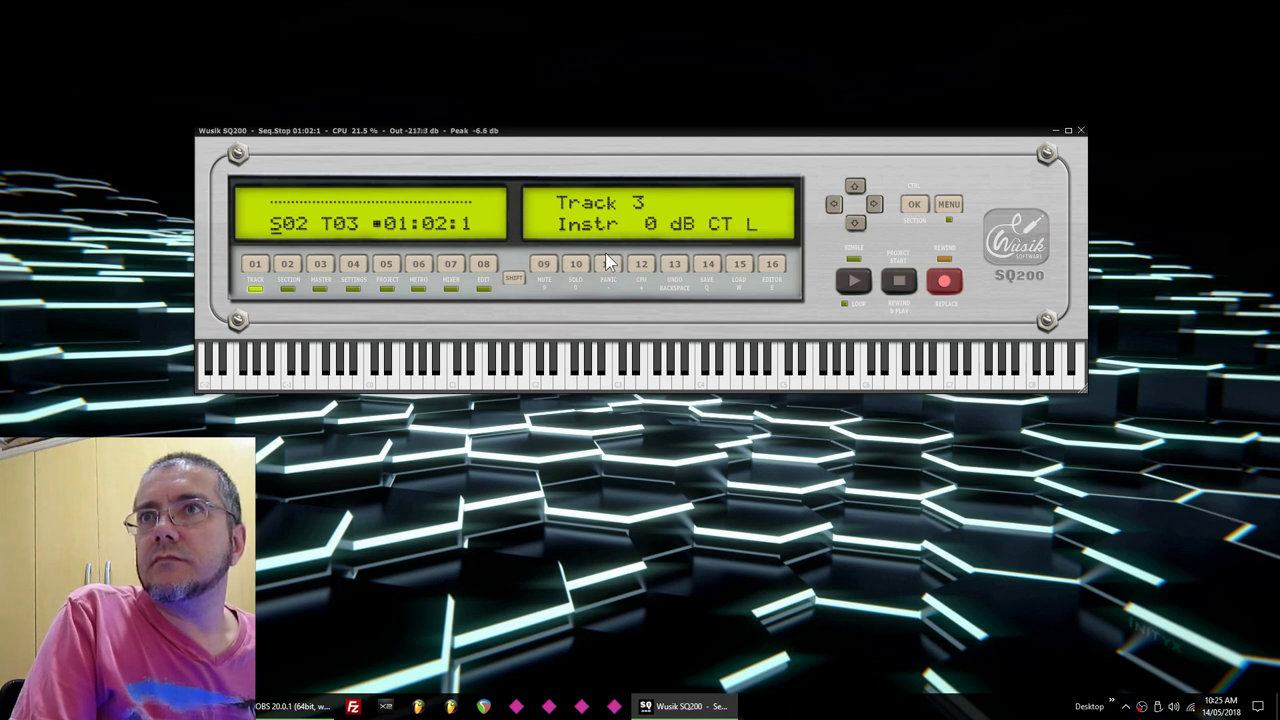
pyautogui.click(900, 288)
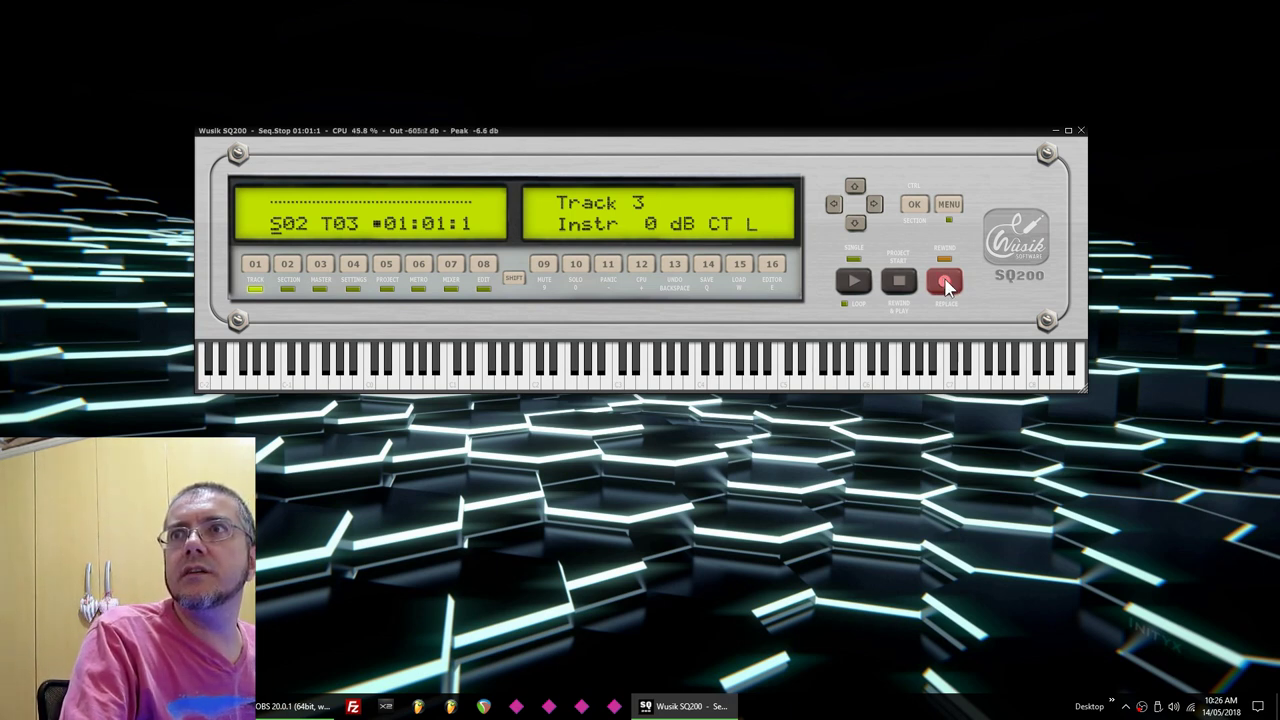
pyautogui.click(946, 284)
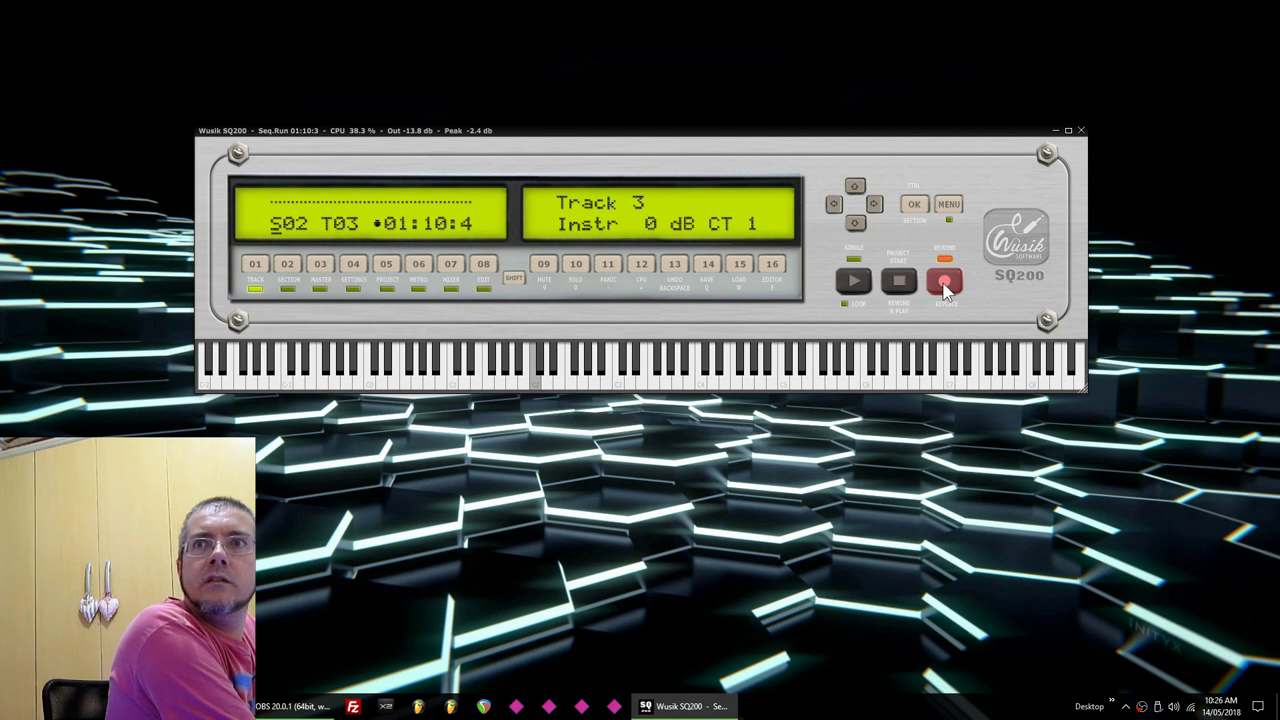
pyautogui.click(944, 291)
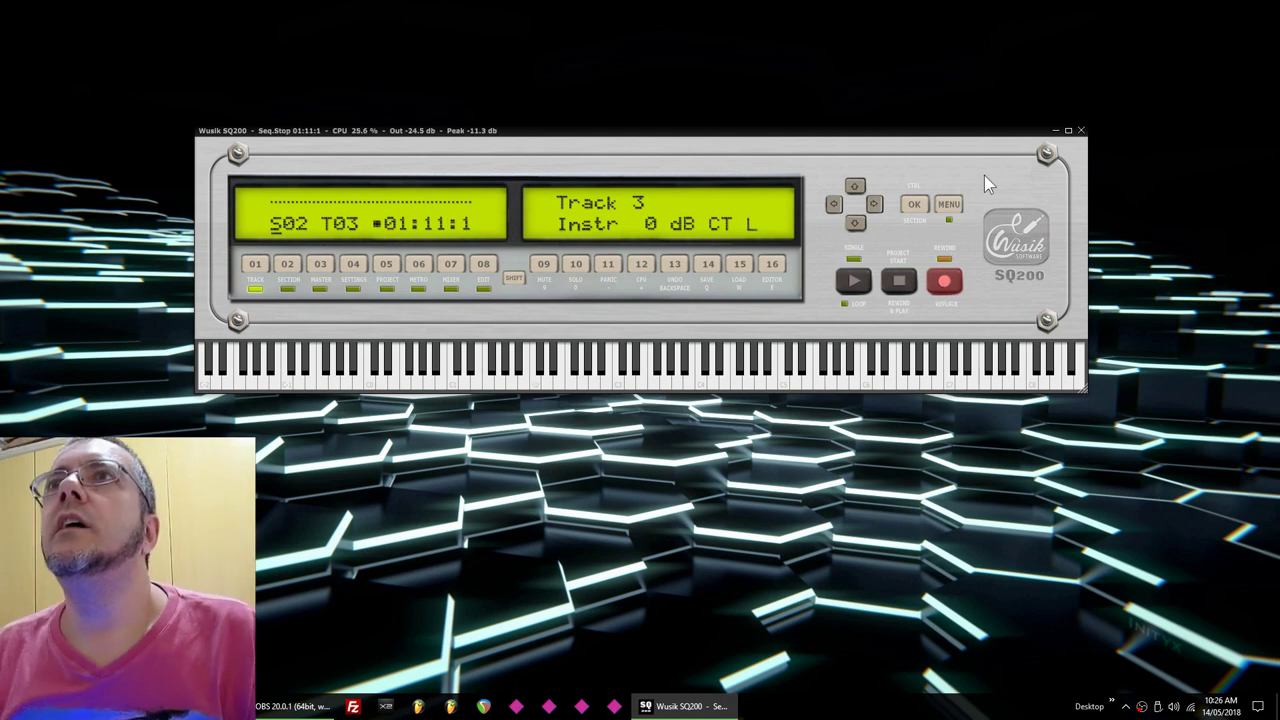
# Step through section 2's tracks, checking Track 3 and Side Chain Nose, and select the Pads track.
pyautogui.press('Right')
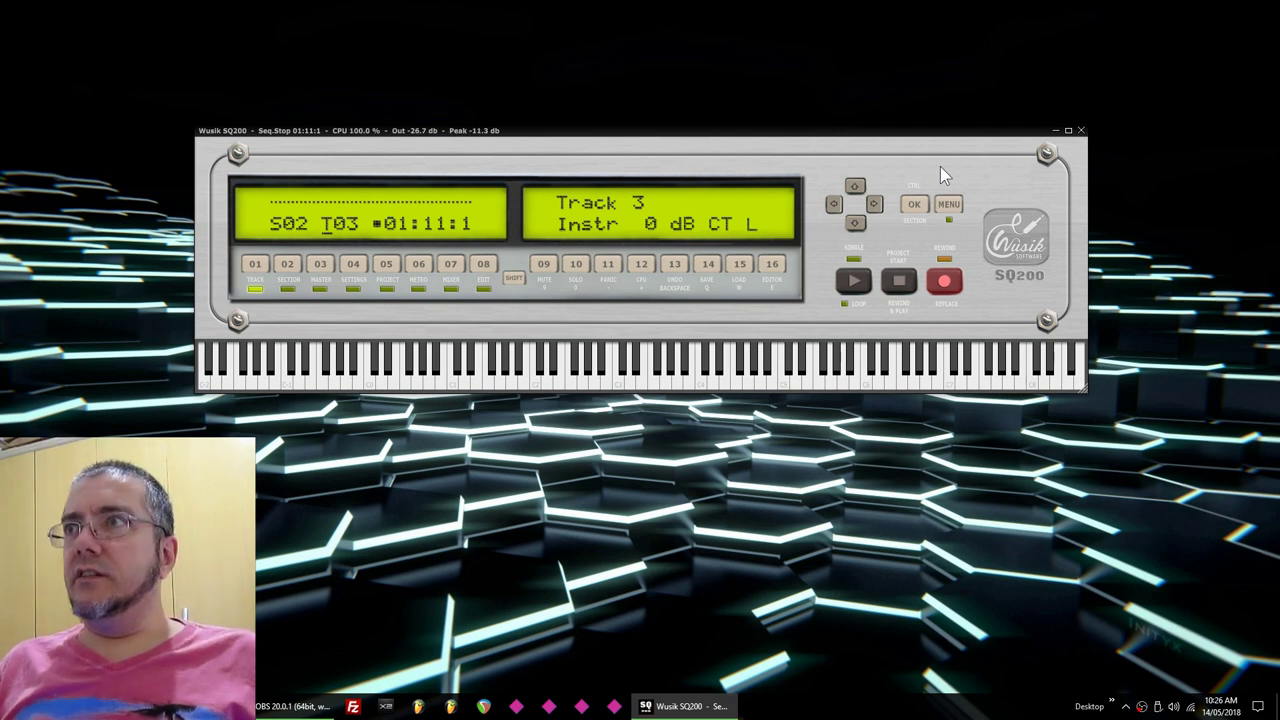
pyautogui.press('Down')
pyautogui.press('Down')
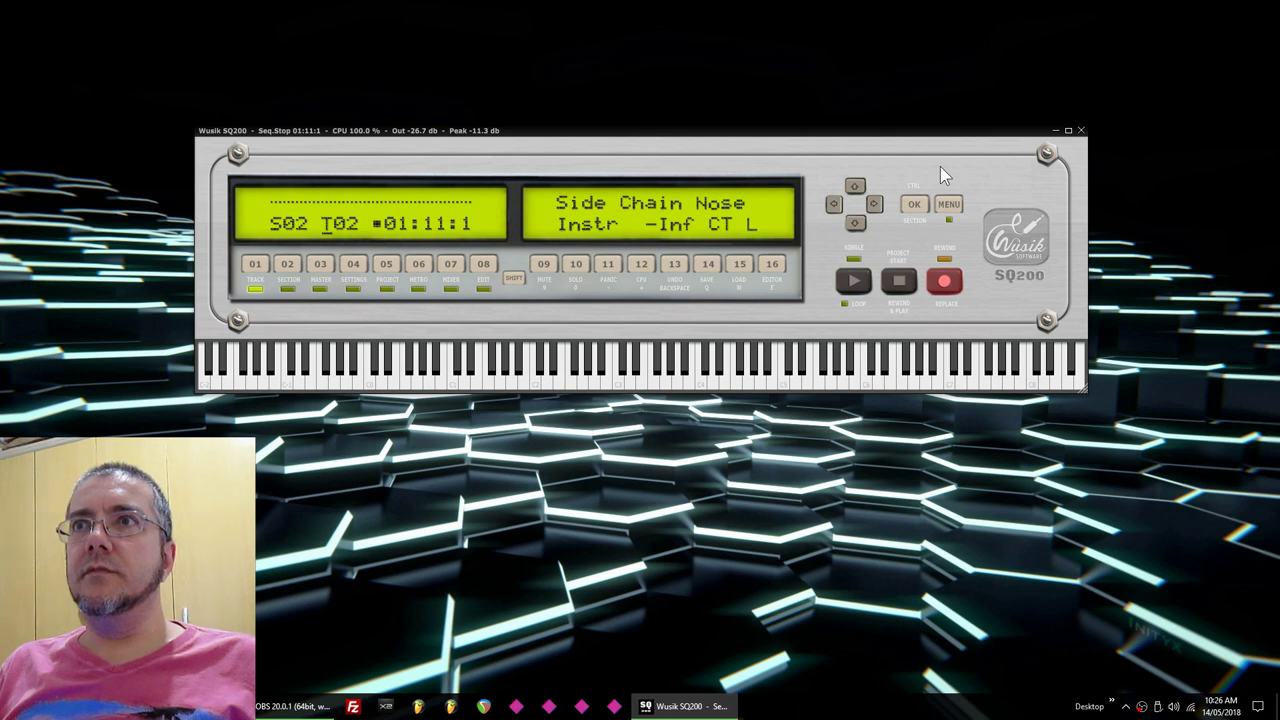
pyautogui.press('Up')
pyautogui.press('Up')
pyautogui.press('Down')
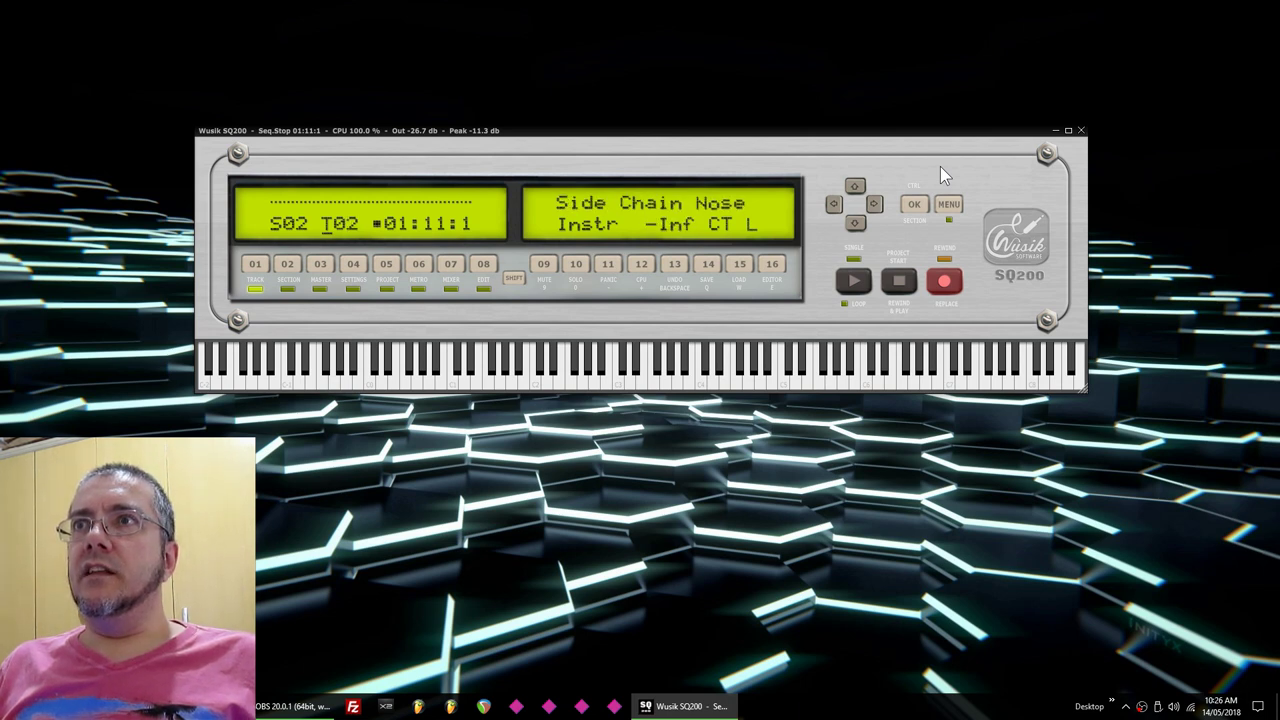
pyautogui.press('Down')
pyautogui.press('Up')
pyautogui.press('Down')
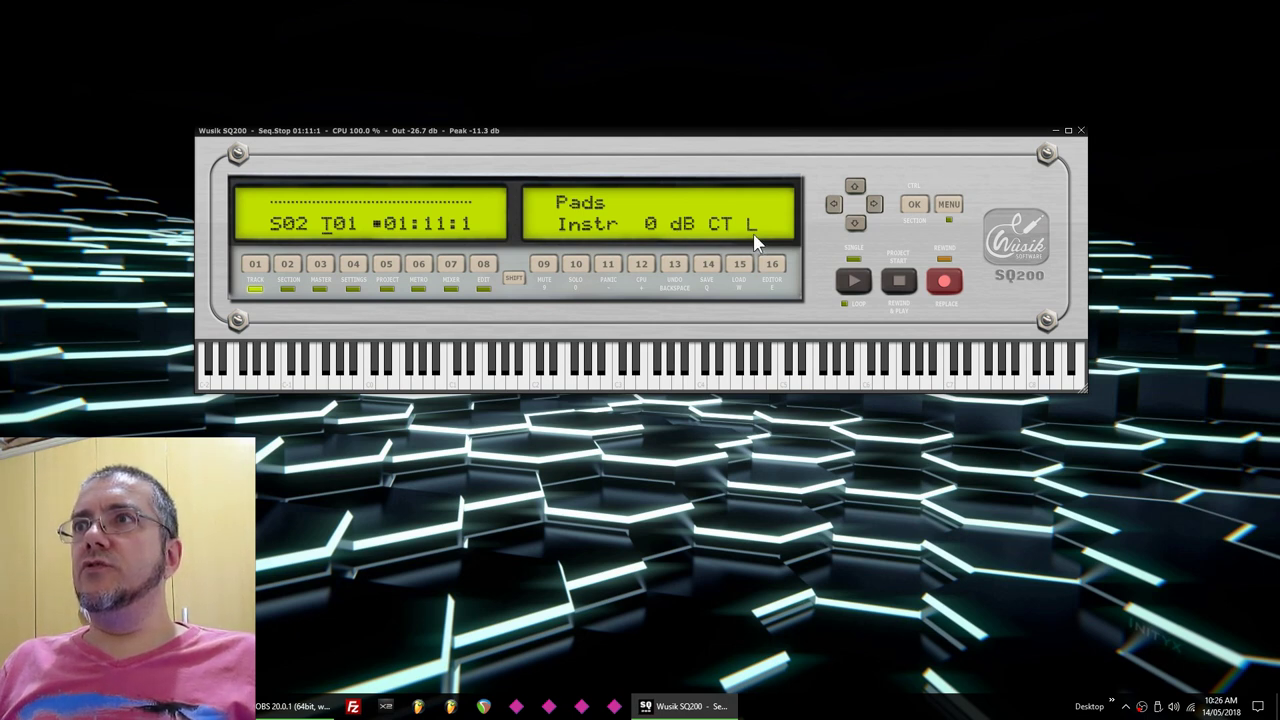
# Rewind the sequence and play section 2 from its start with the Pads track selected, stopping playback when done.
pyautogui.press('space')
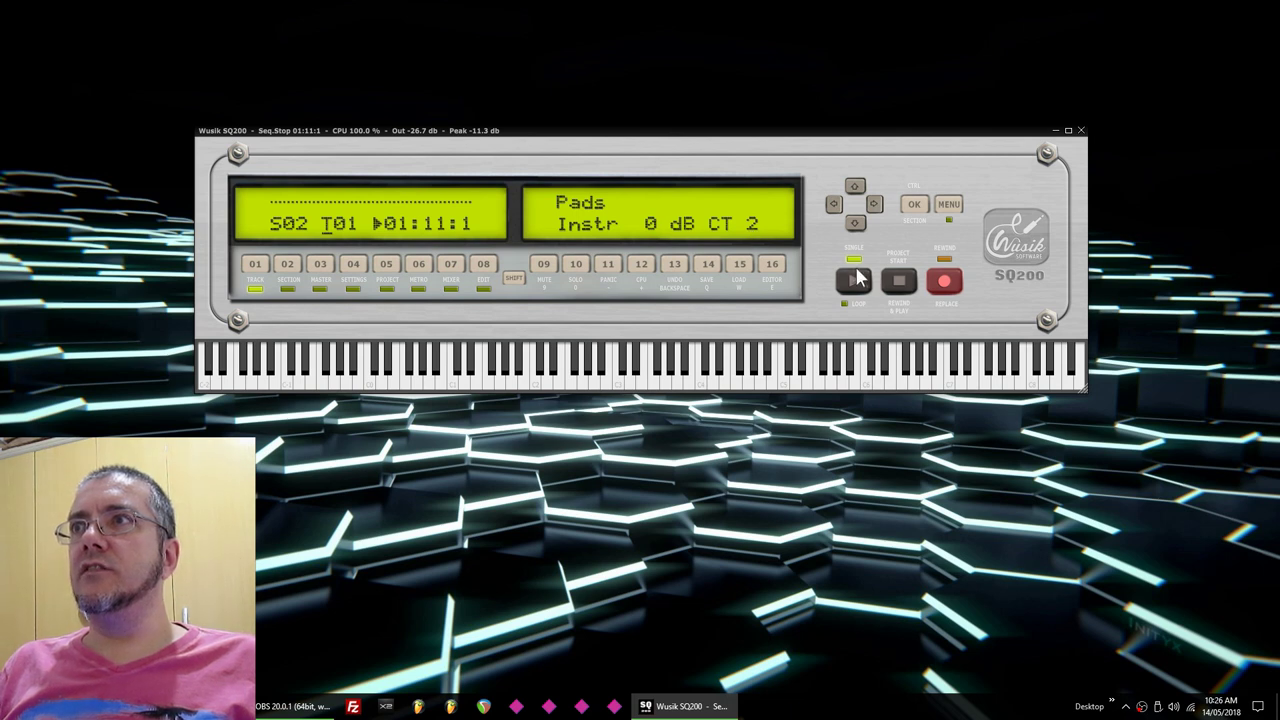
pyautogui.click(897, 281)
pyautogui.click(898, 285)
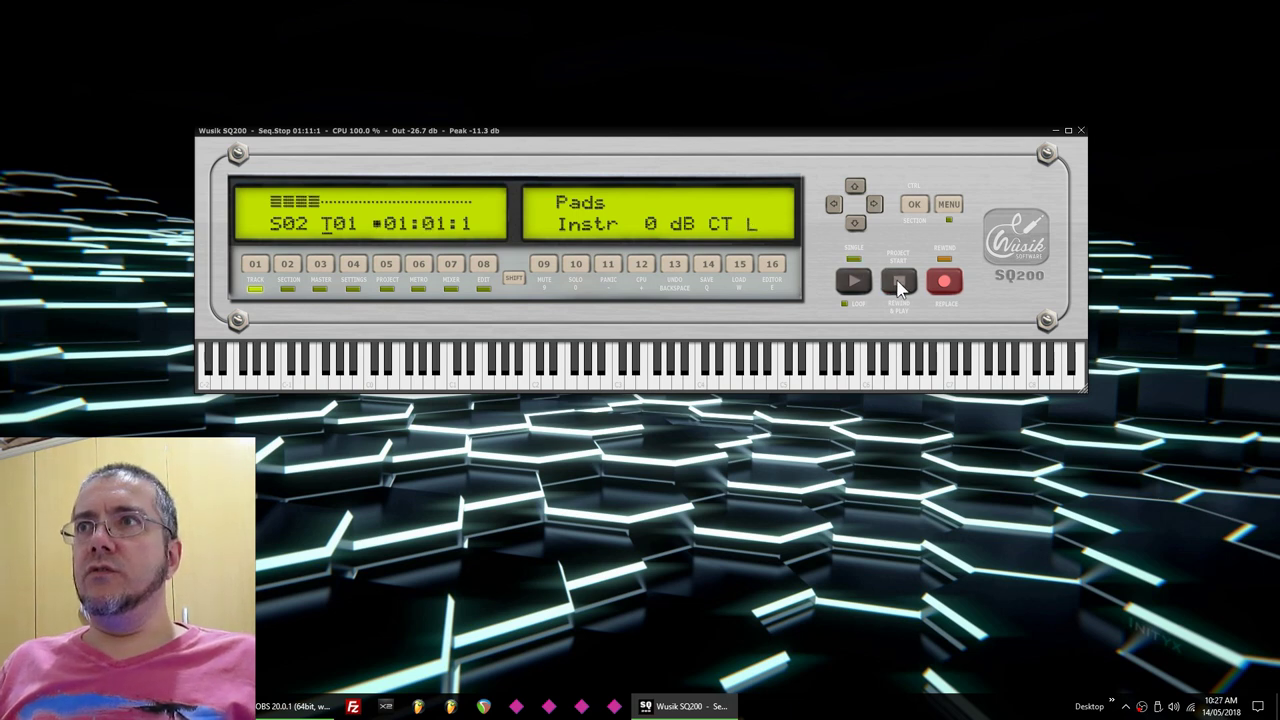
pyautogui.click(866, 285)
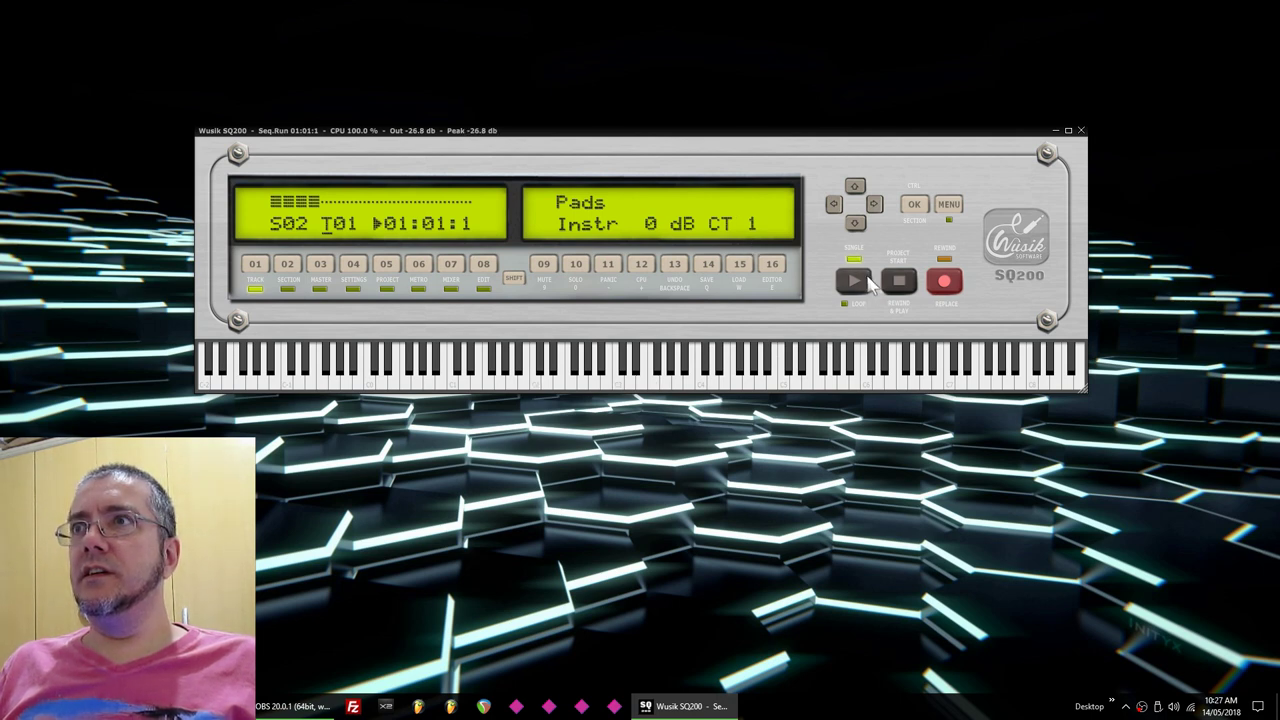
pyautogui.click(898, 283)
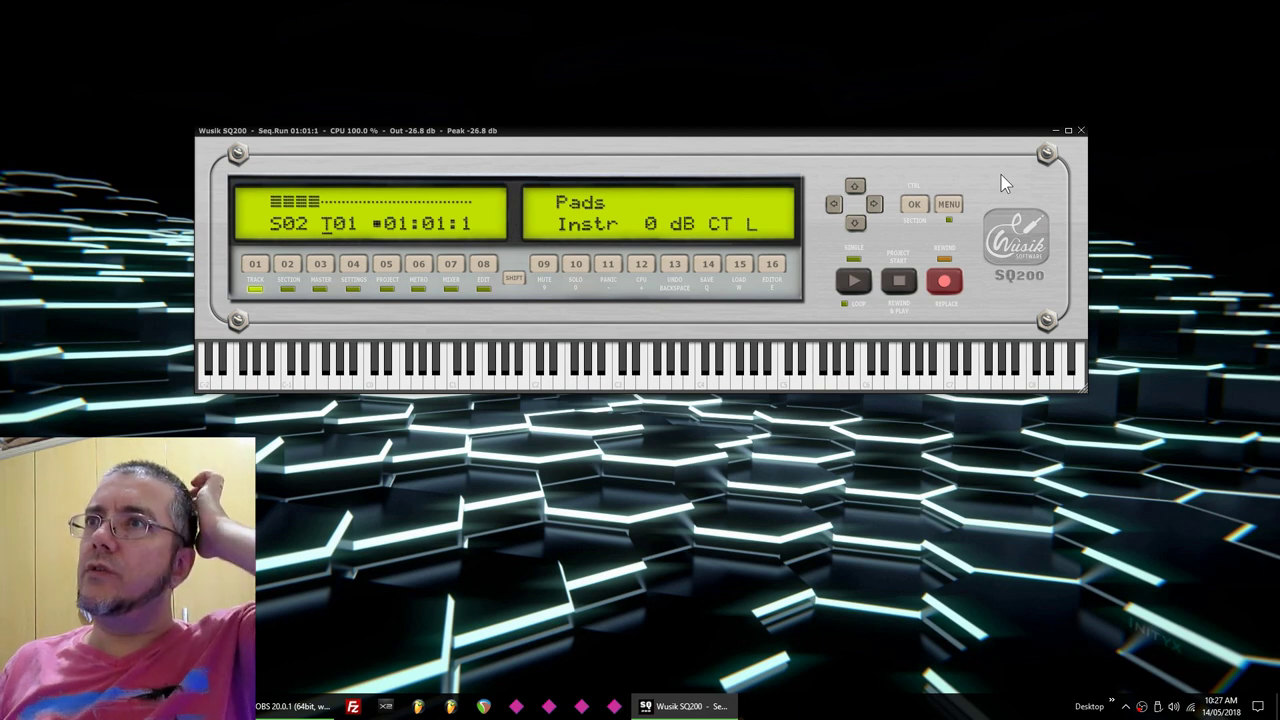
pyautogui.press('space')
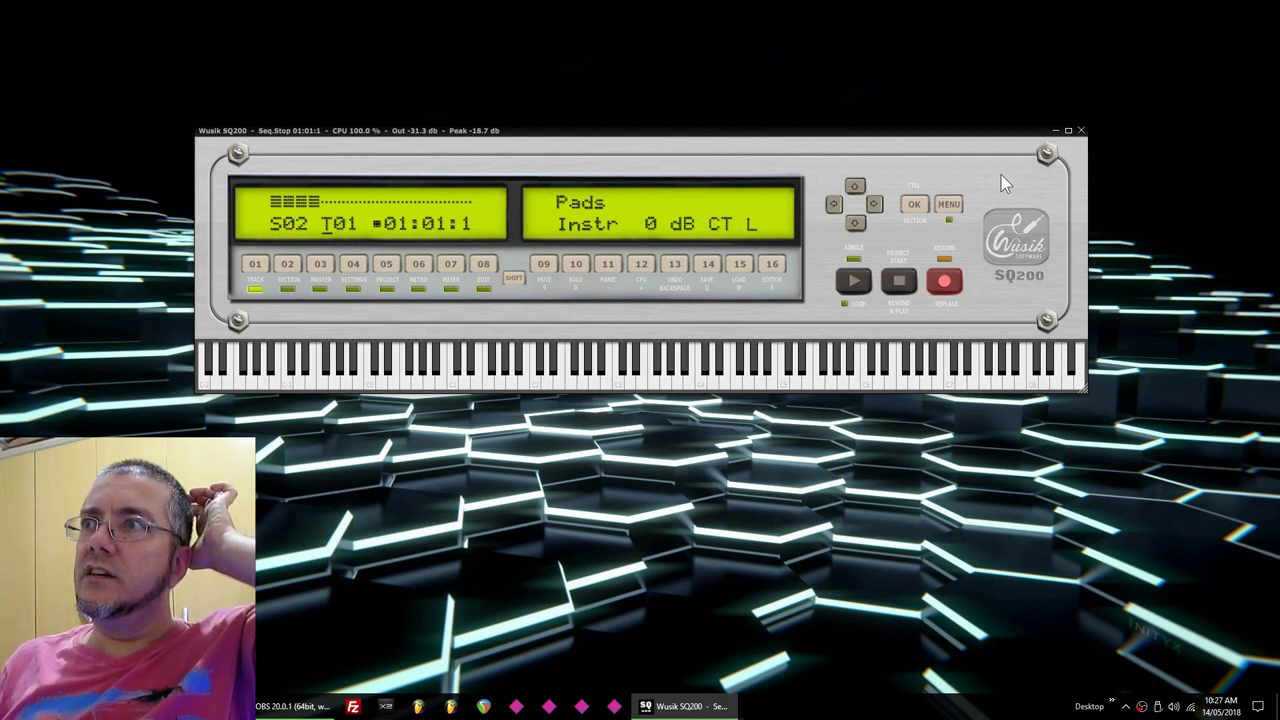